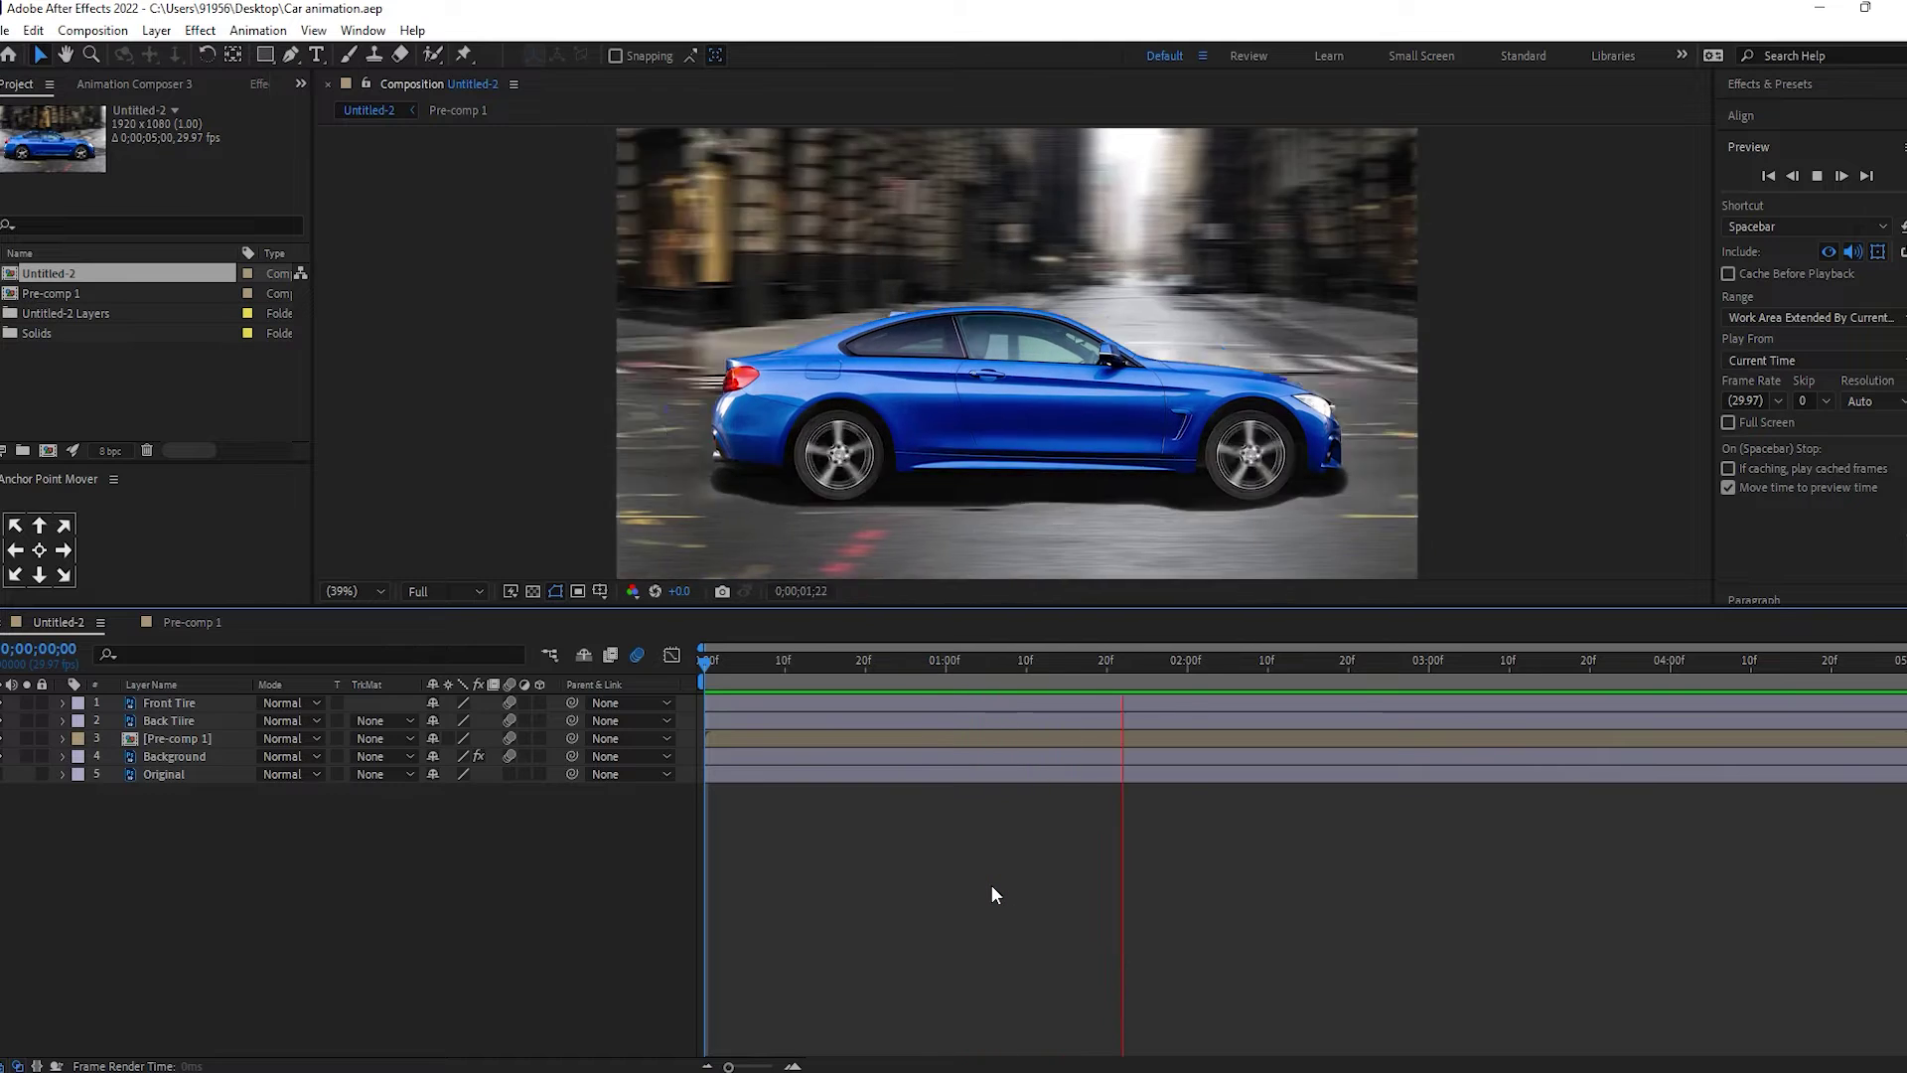
# Stop the car-on-street preview at 0;00;02;00.
pyautogui.press('space')
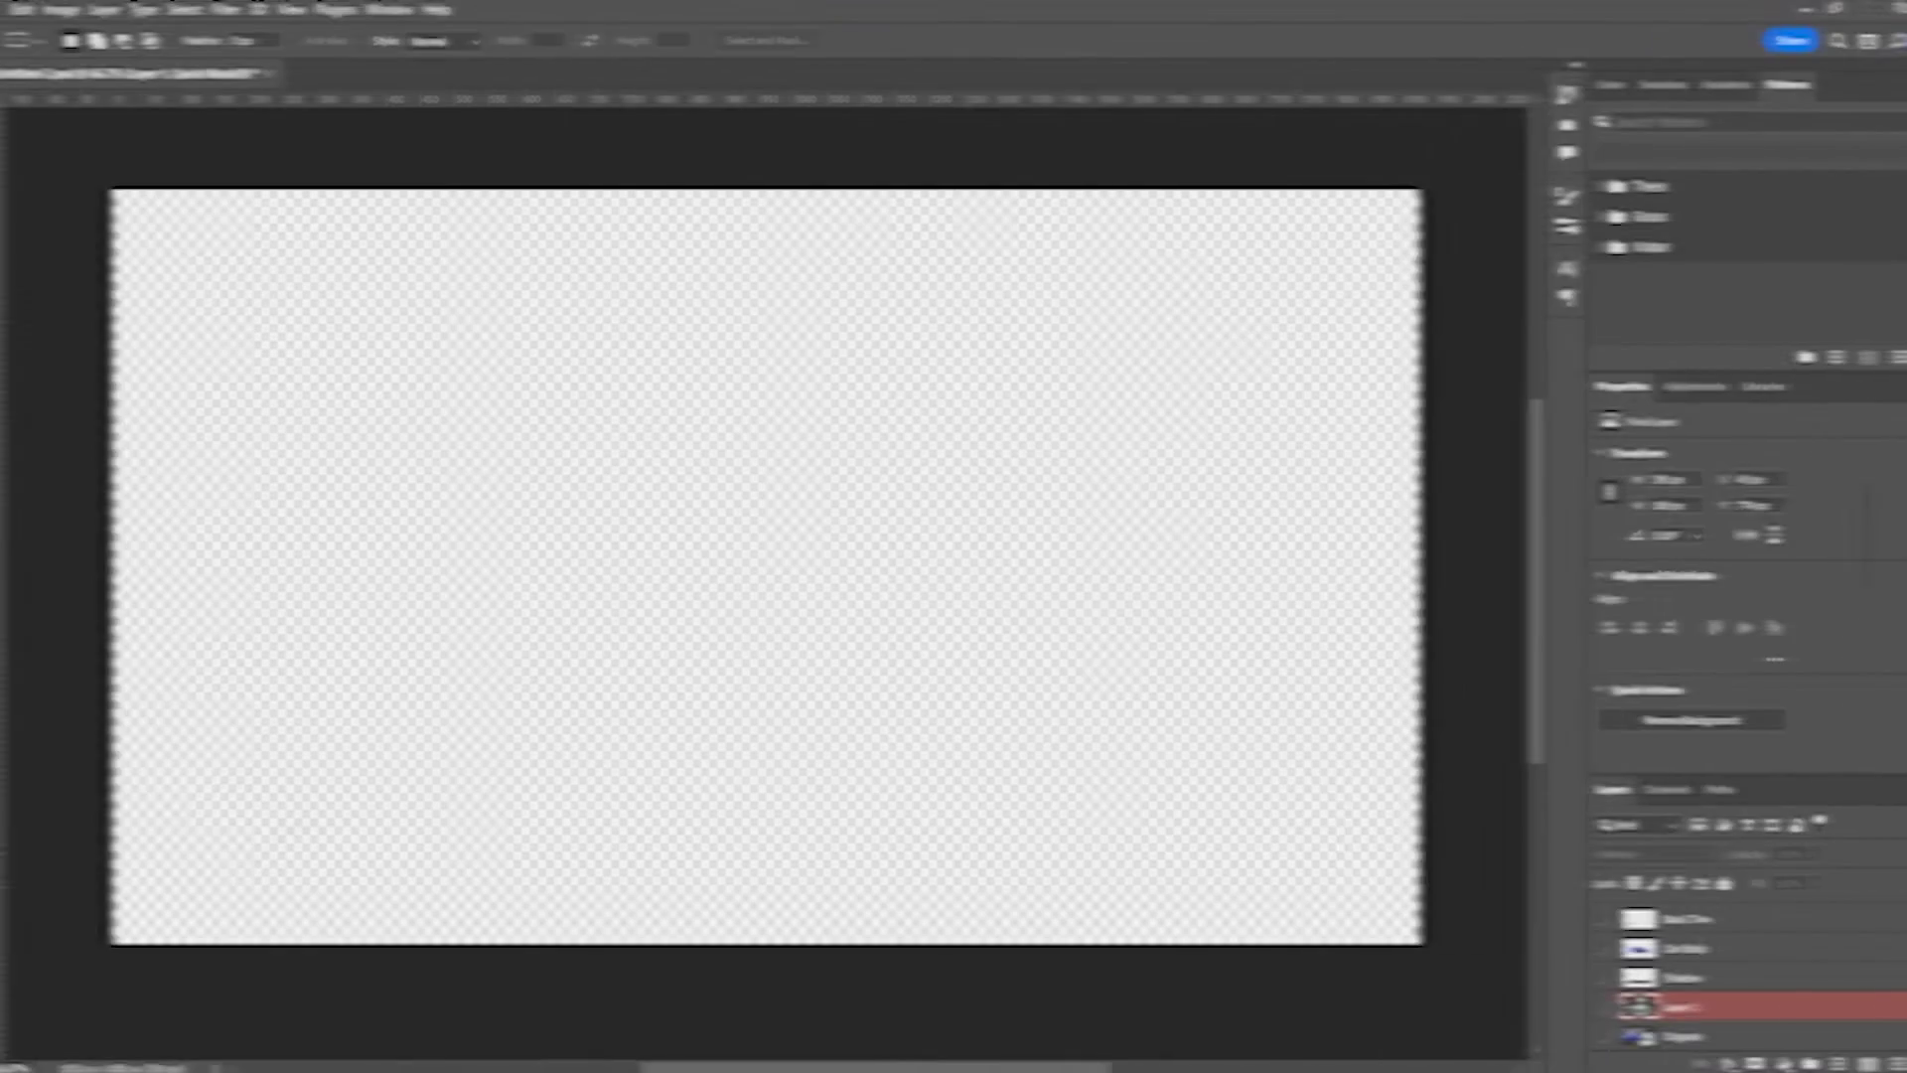
# Hide the city street background, shadow, car body and tire layers.
pyautogui.scroll(2, 1253, 790)
pyautogui.scroll(-1, 1006, 707)
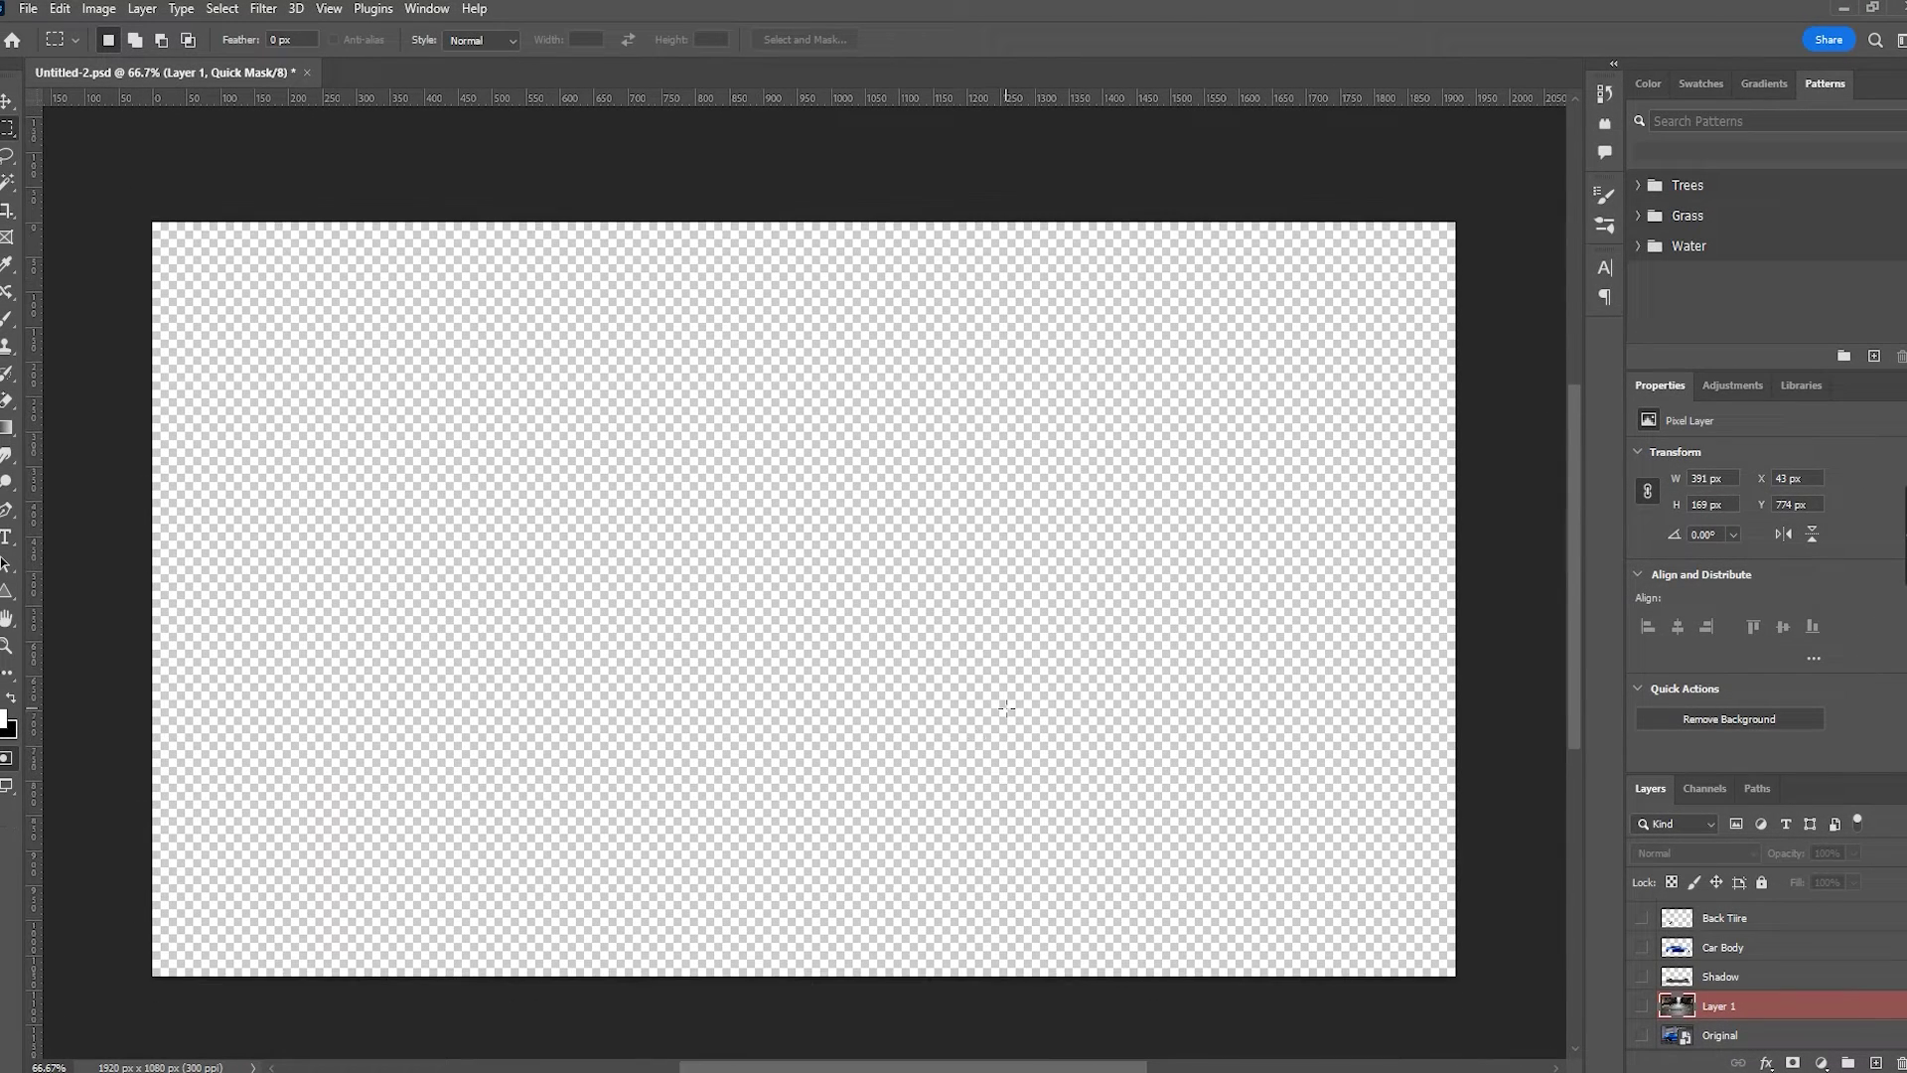
pyautogui.scroll(1, 1007, 707)
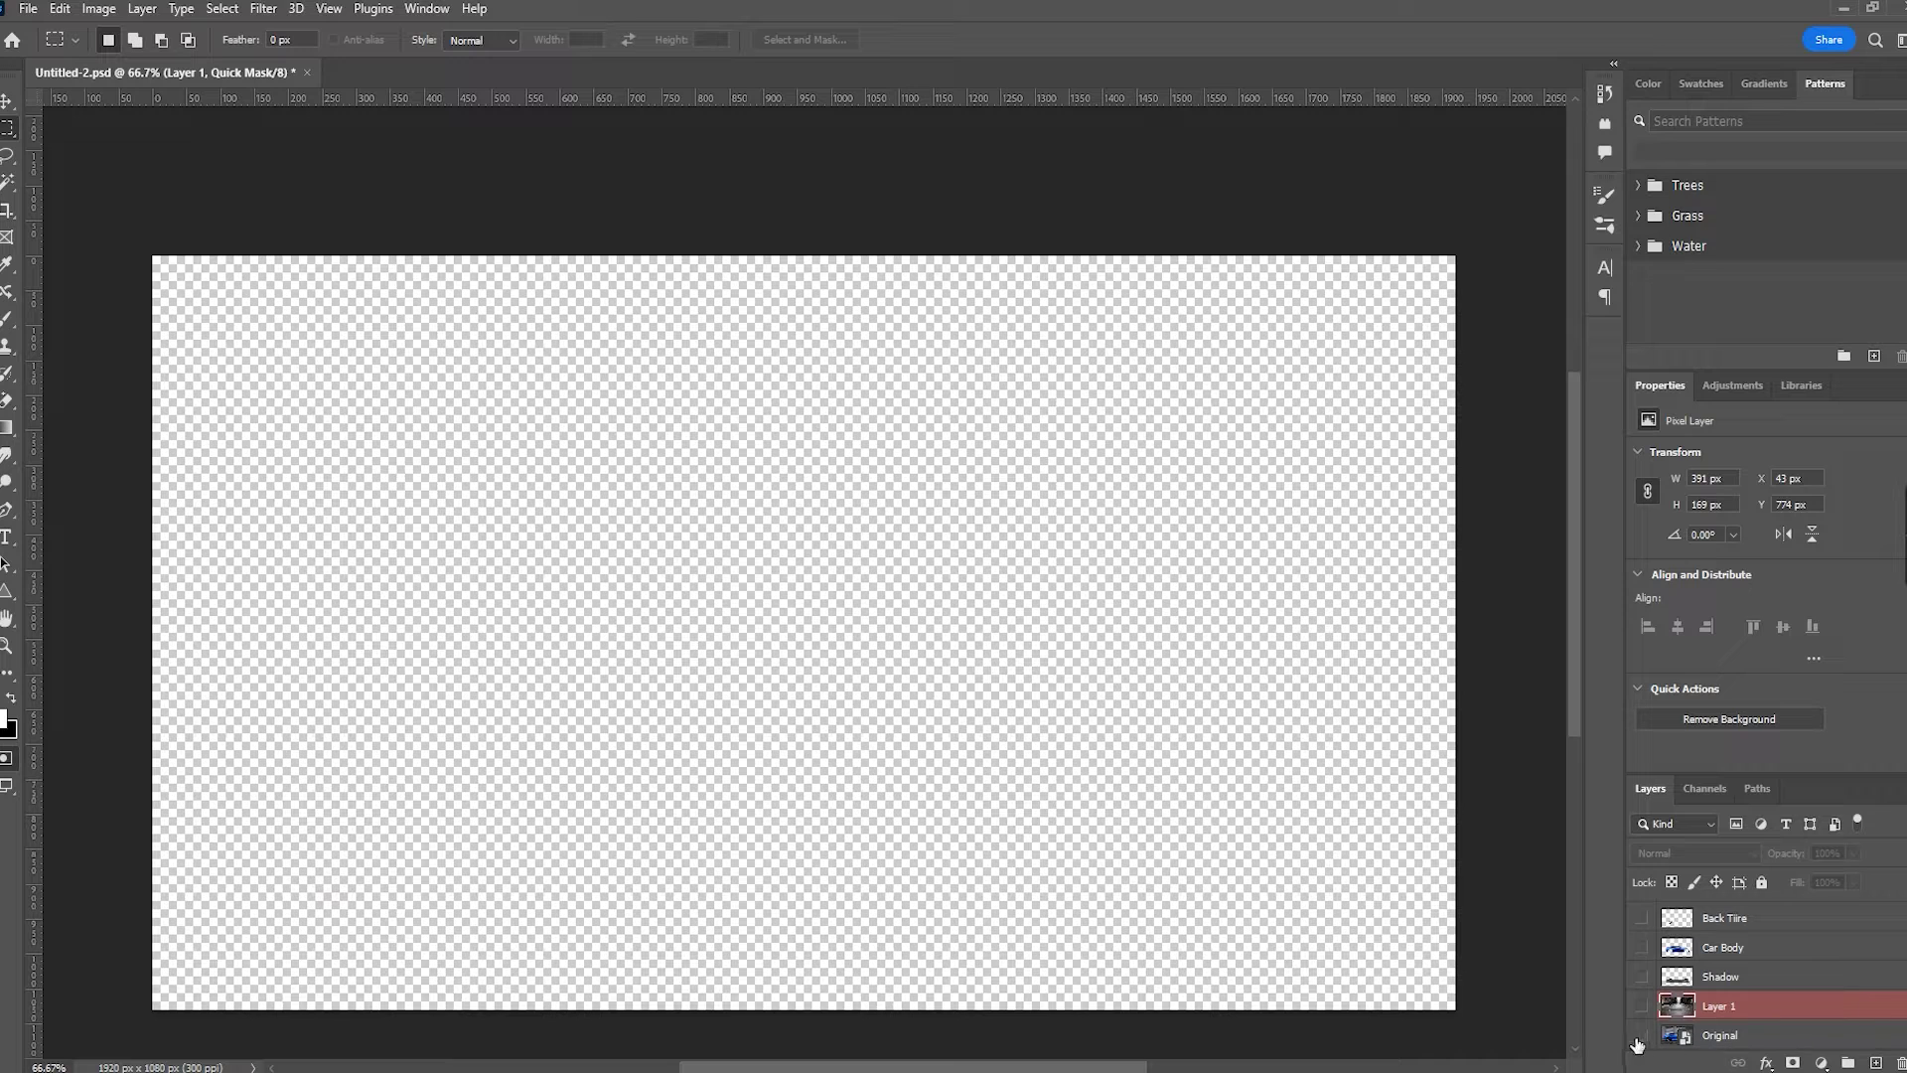
pyautogui.moveTo(1641, 1044); pyautogui.dragTo(1642, 920)
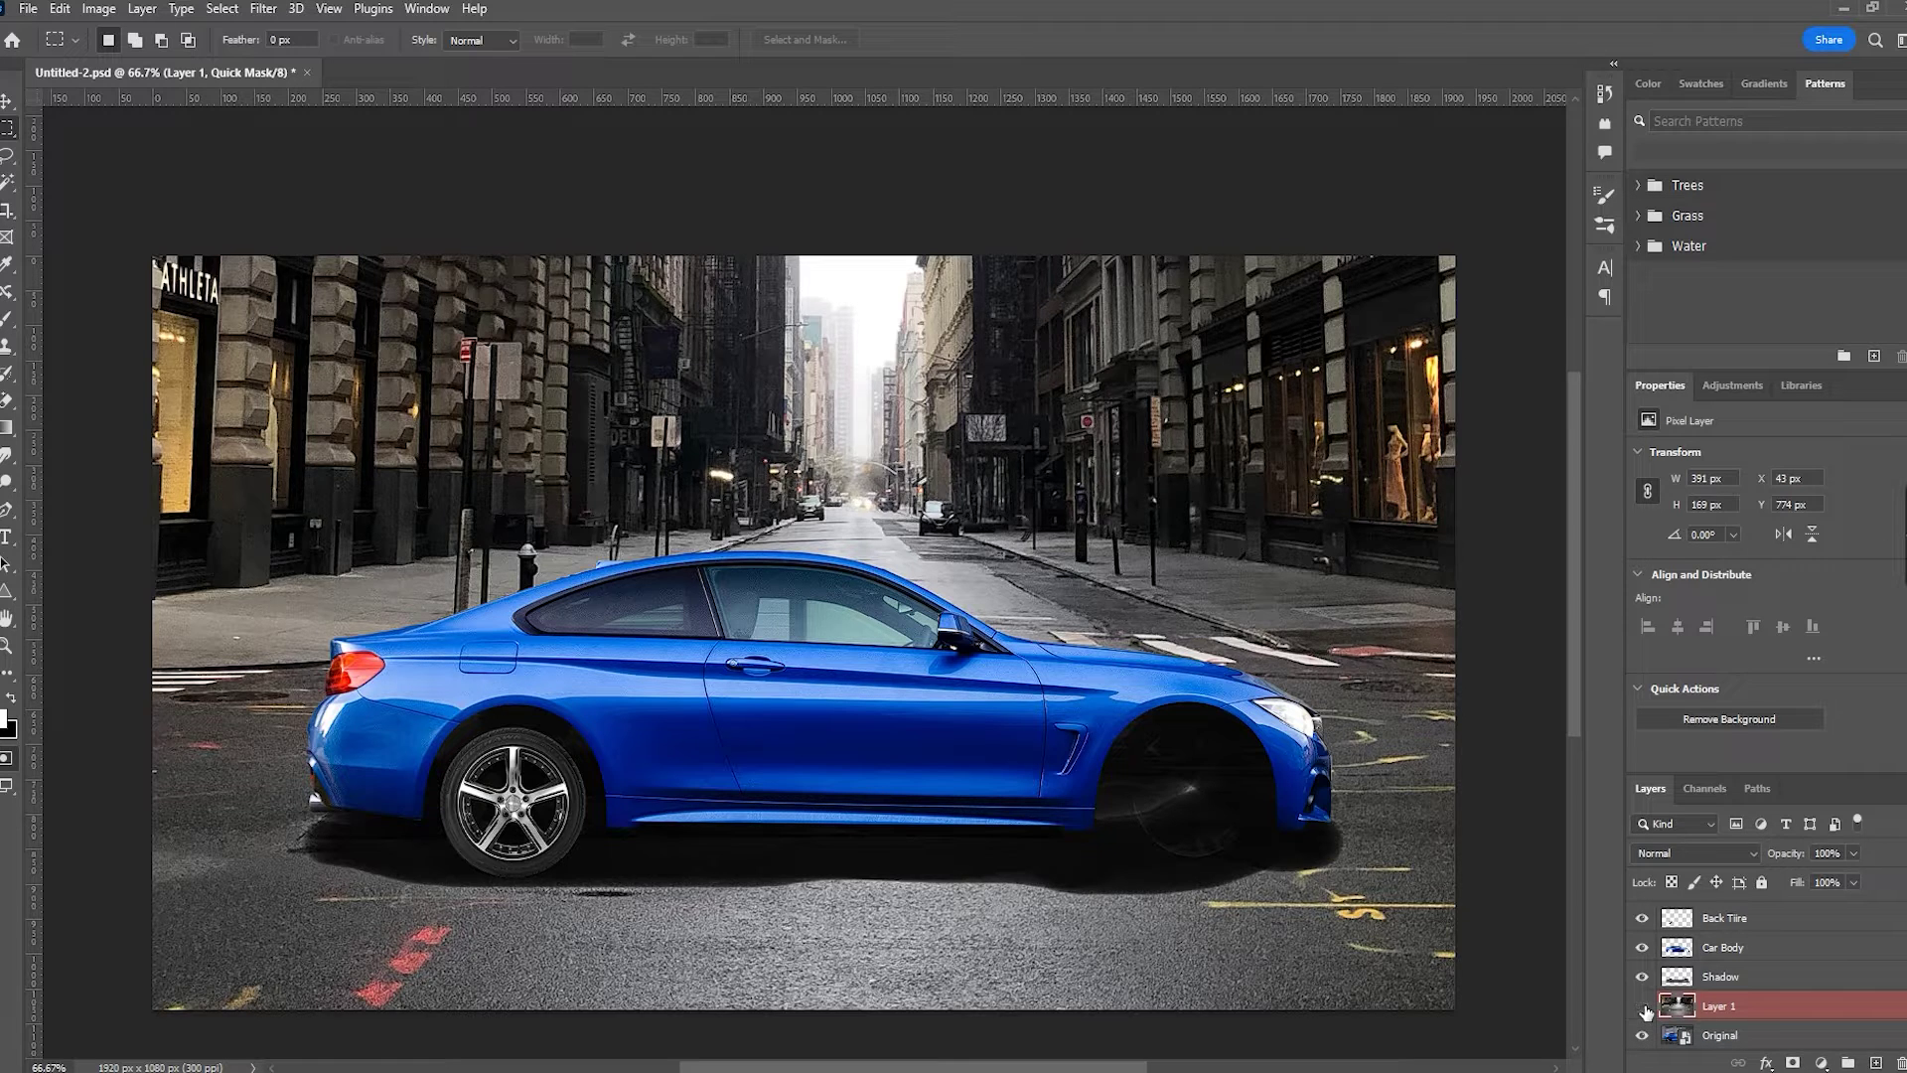
pyautogui.click(1643, 1006)
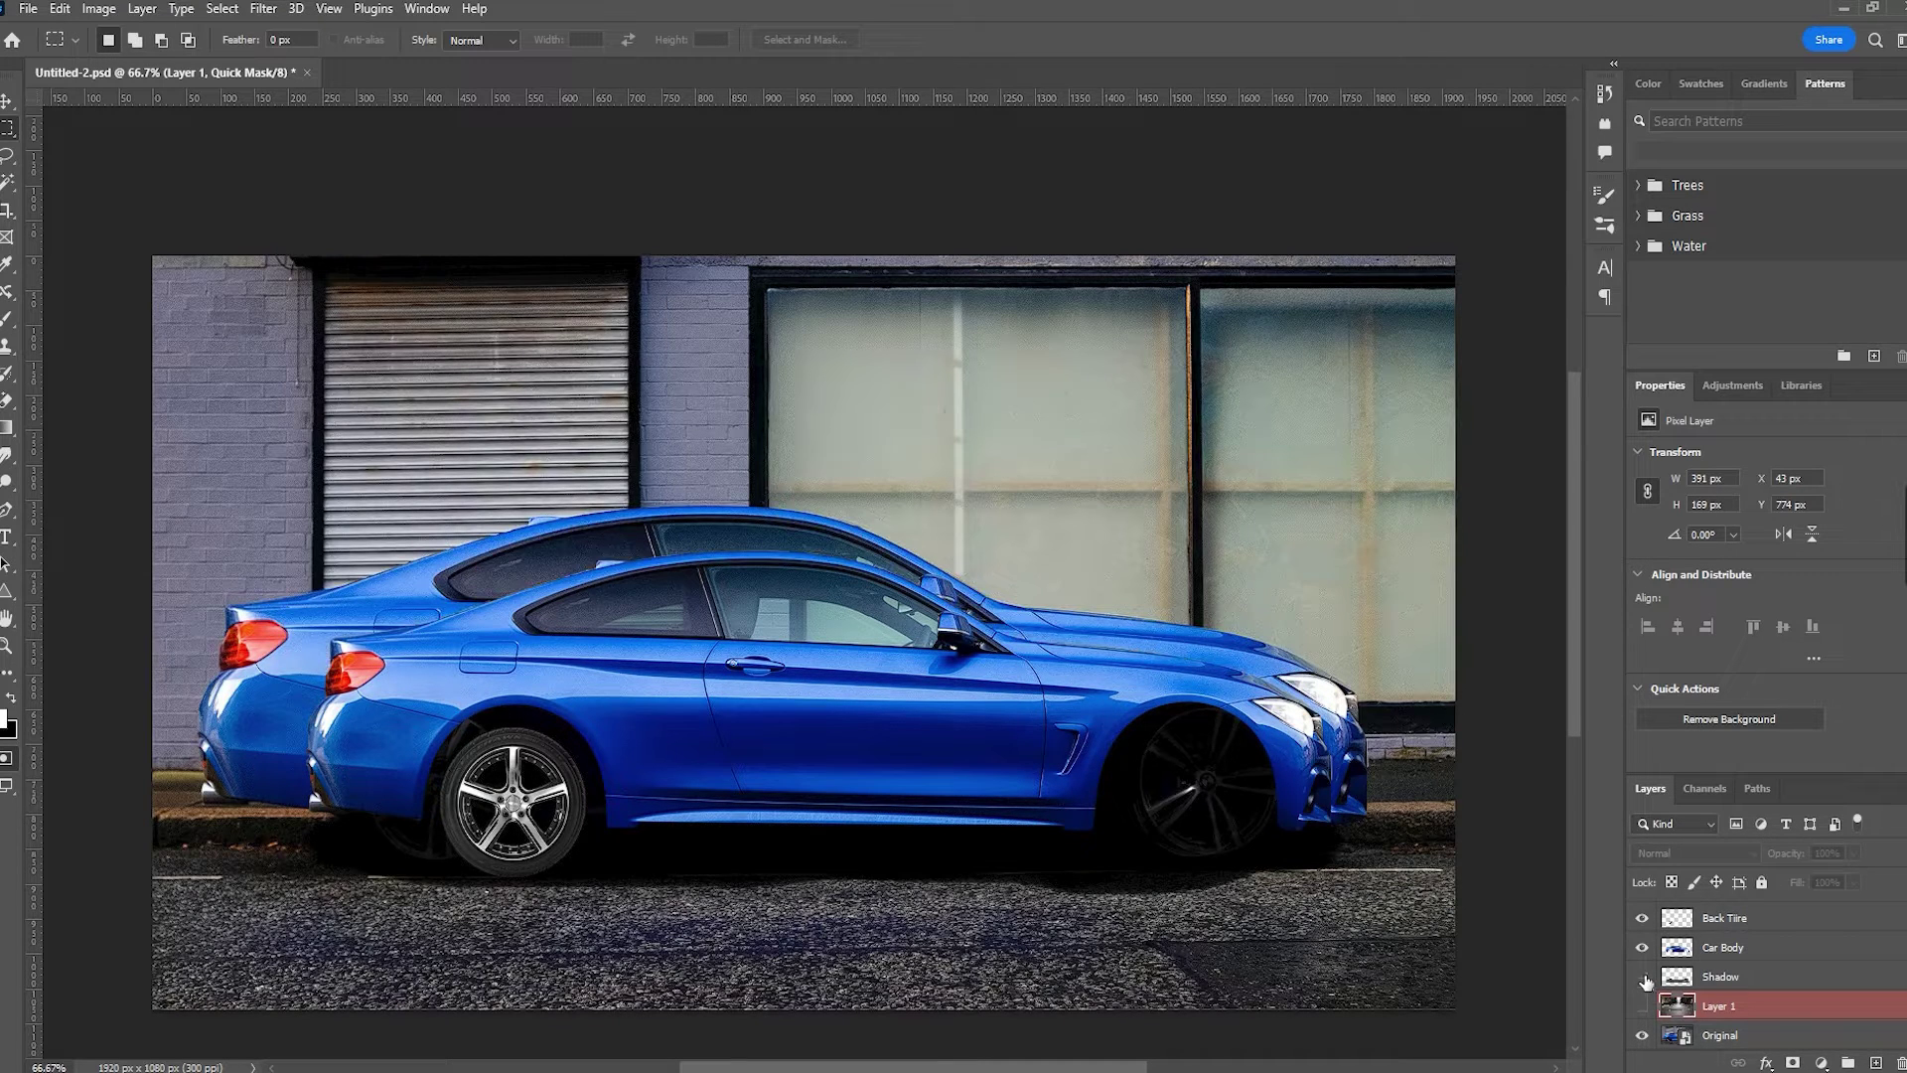
pyautogui.moveTo(1646, 982); pyautogui.dragTo(1645, 933)
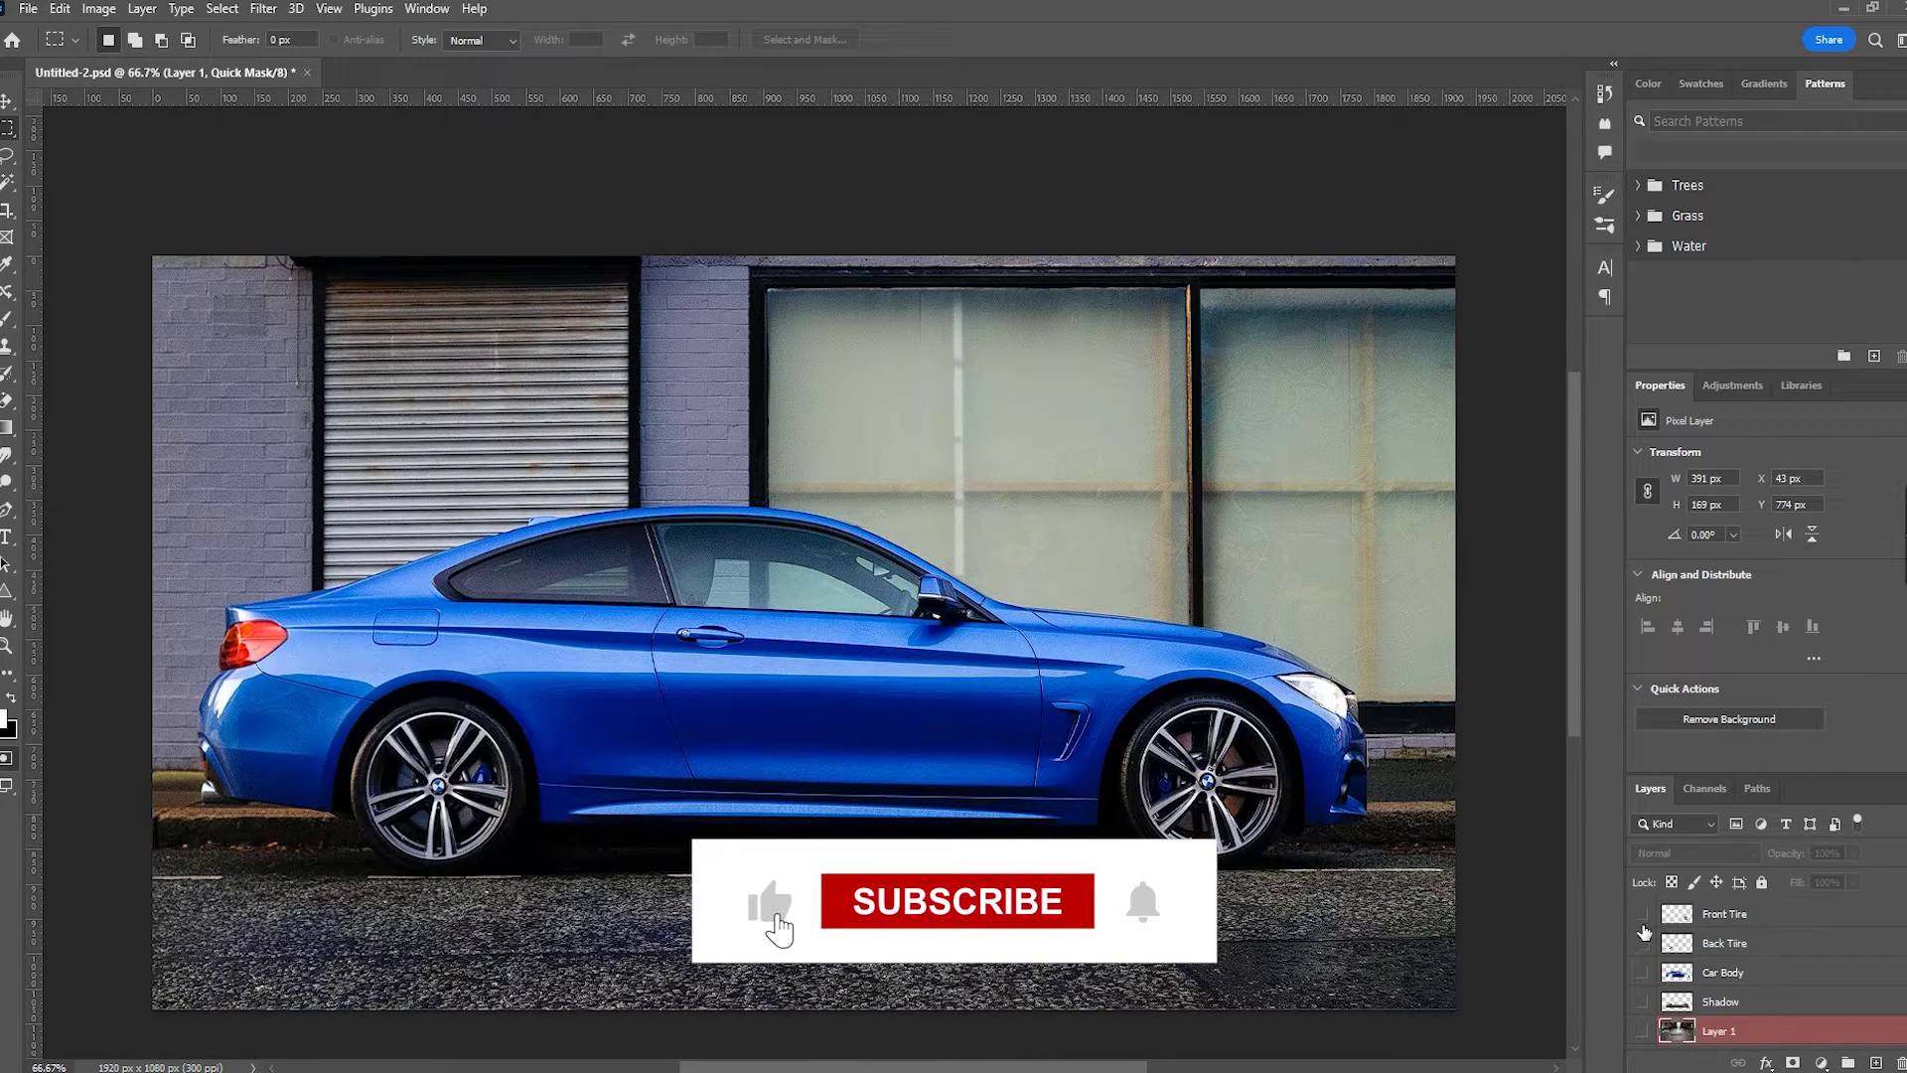
# Hide the Original photo layer and show only the Car Body layer.
pyautogui.scroll(-1, 1645, 954)
pyautogui.click(1644, 1036)
pyautogui.click(1643, 1036)
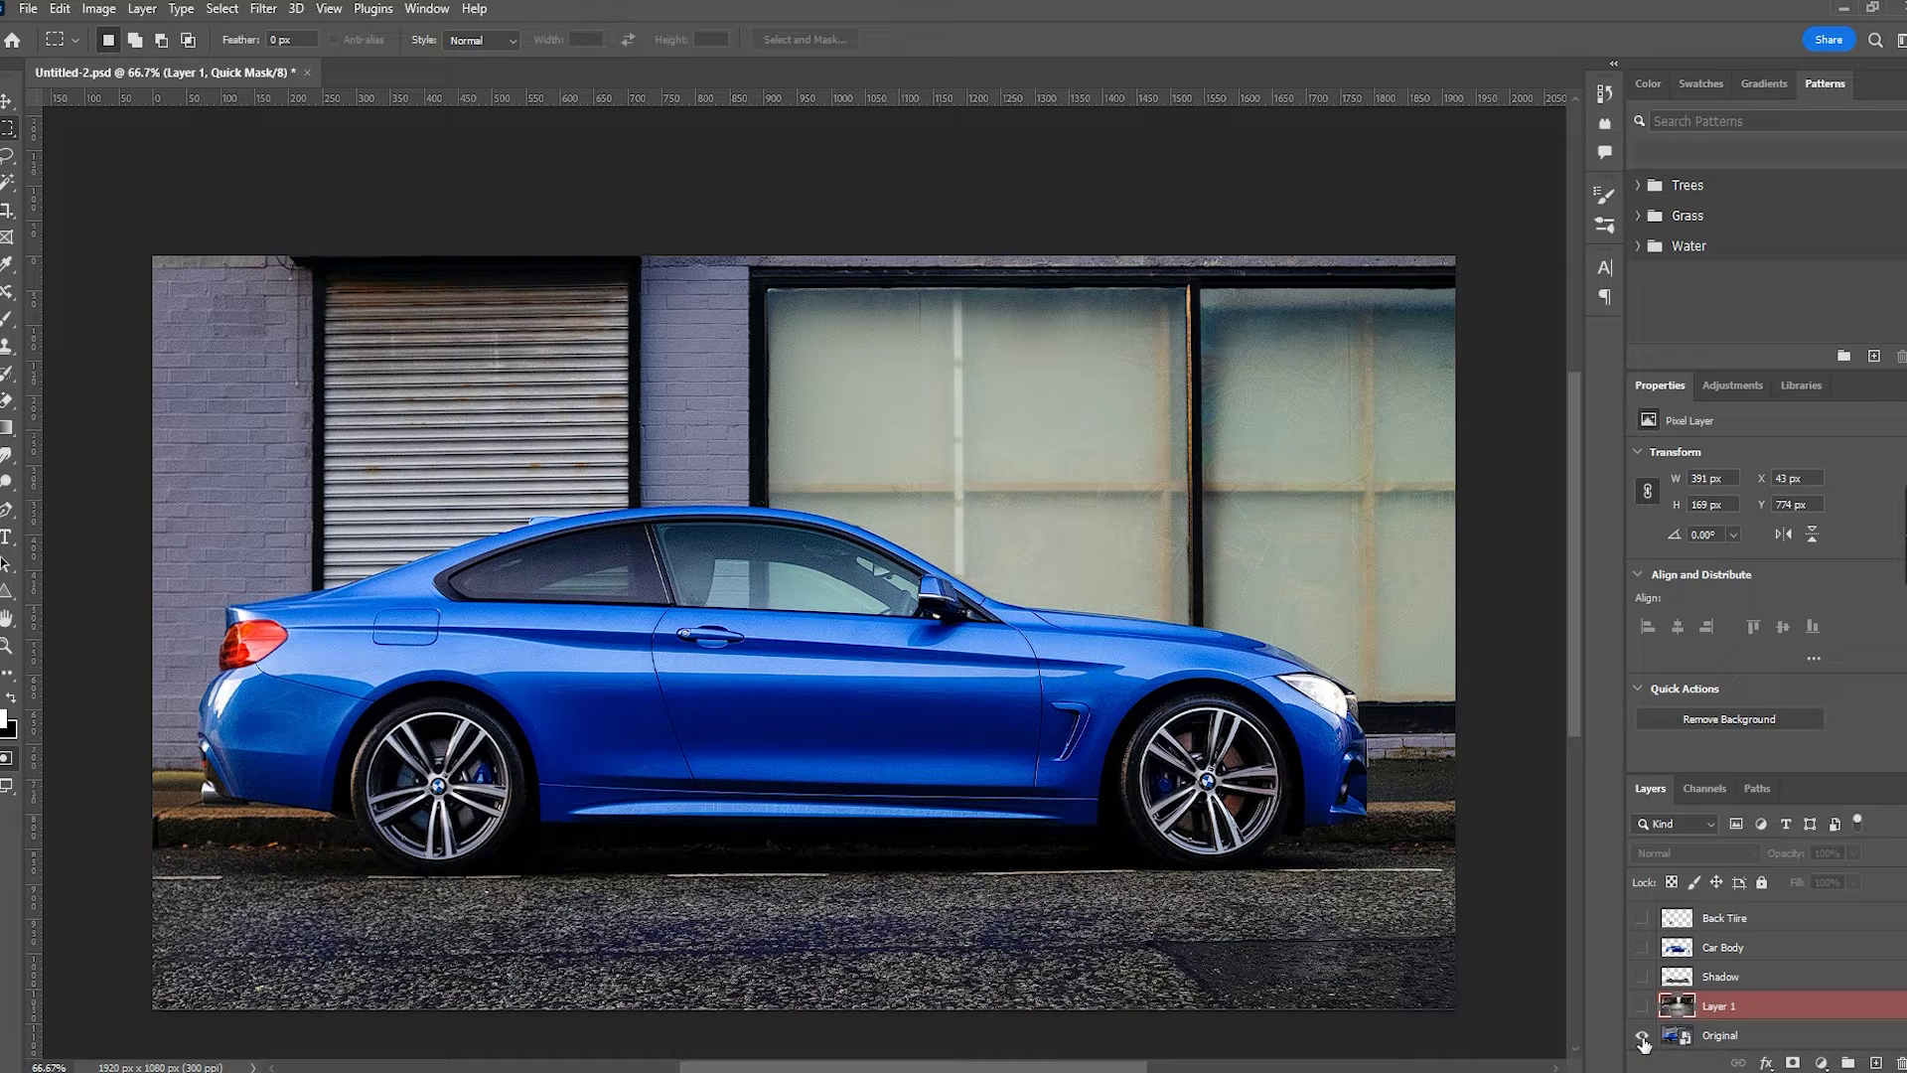
pyautogui.click(1642, 1038)
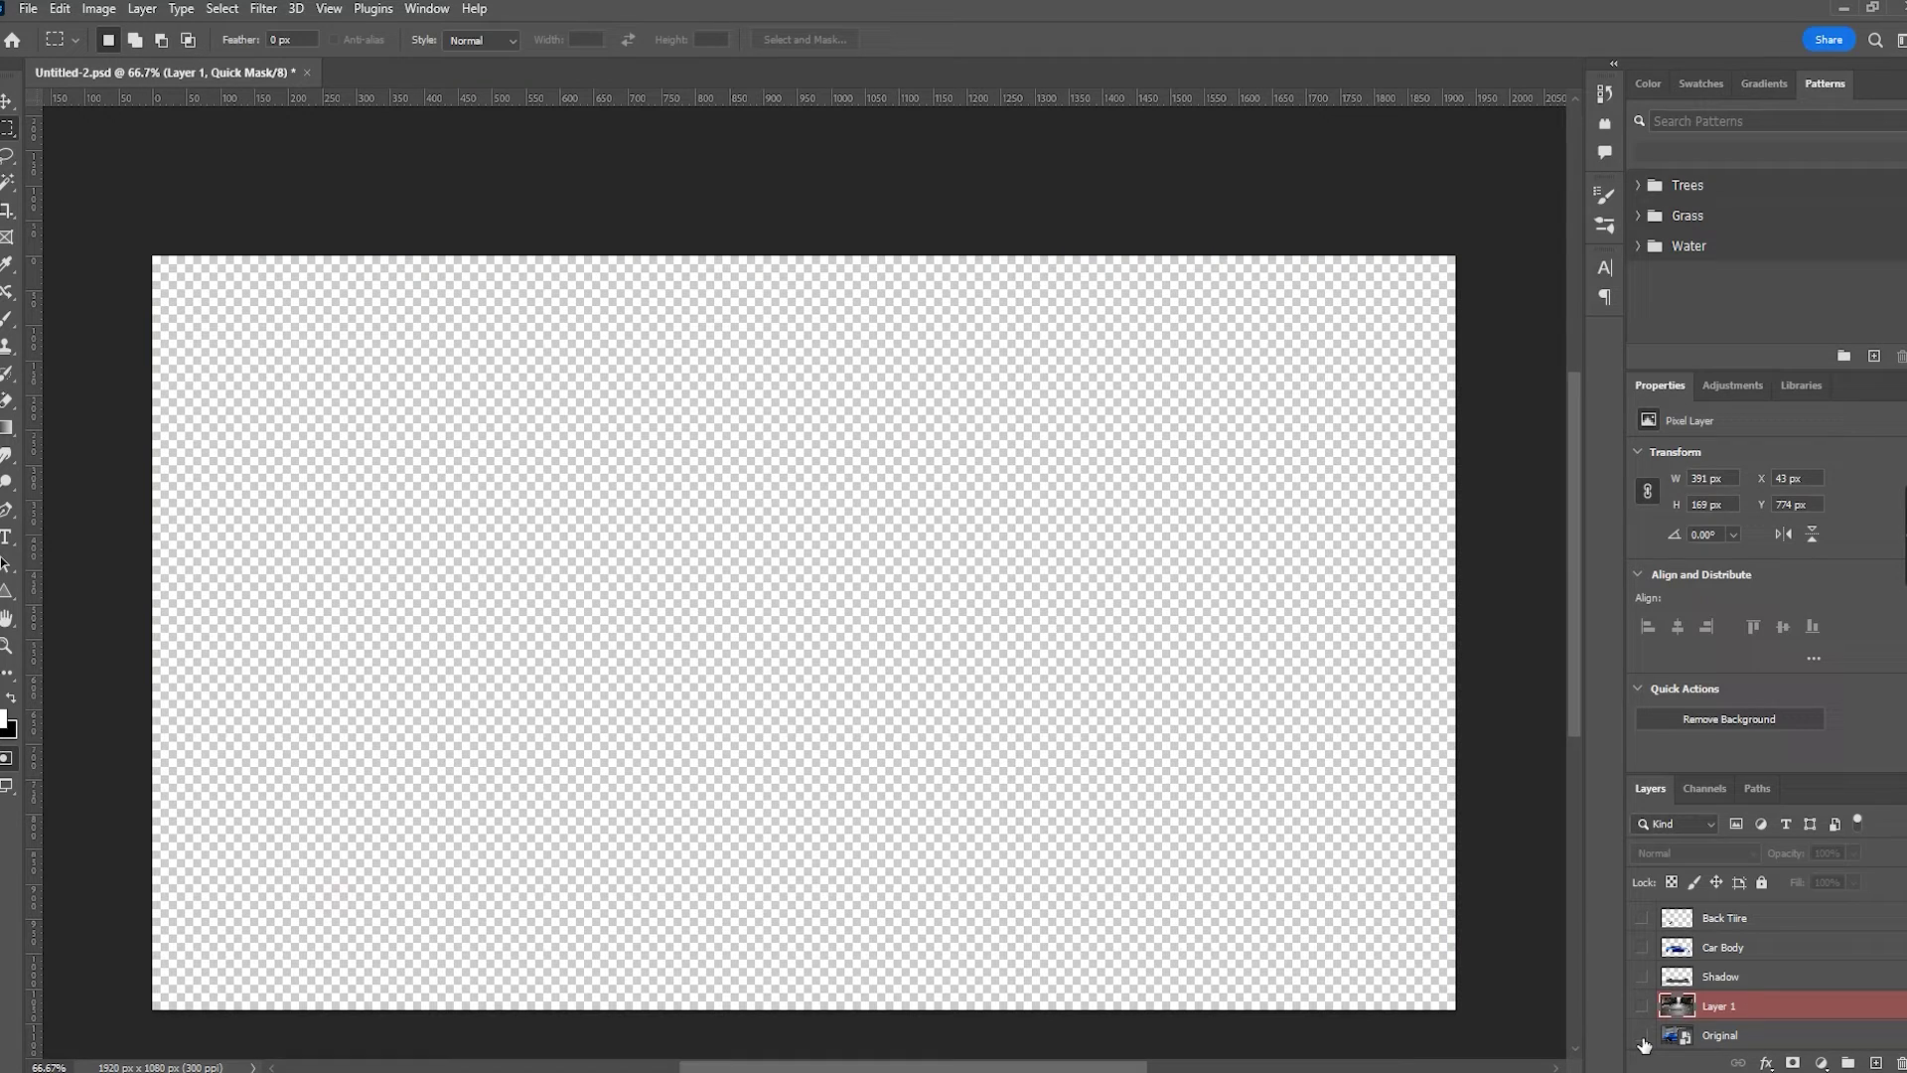
pyautogui.click(1643, 947)
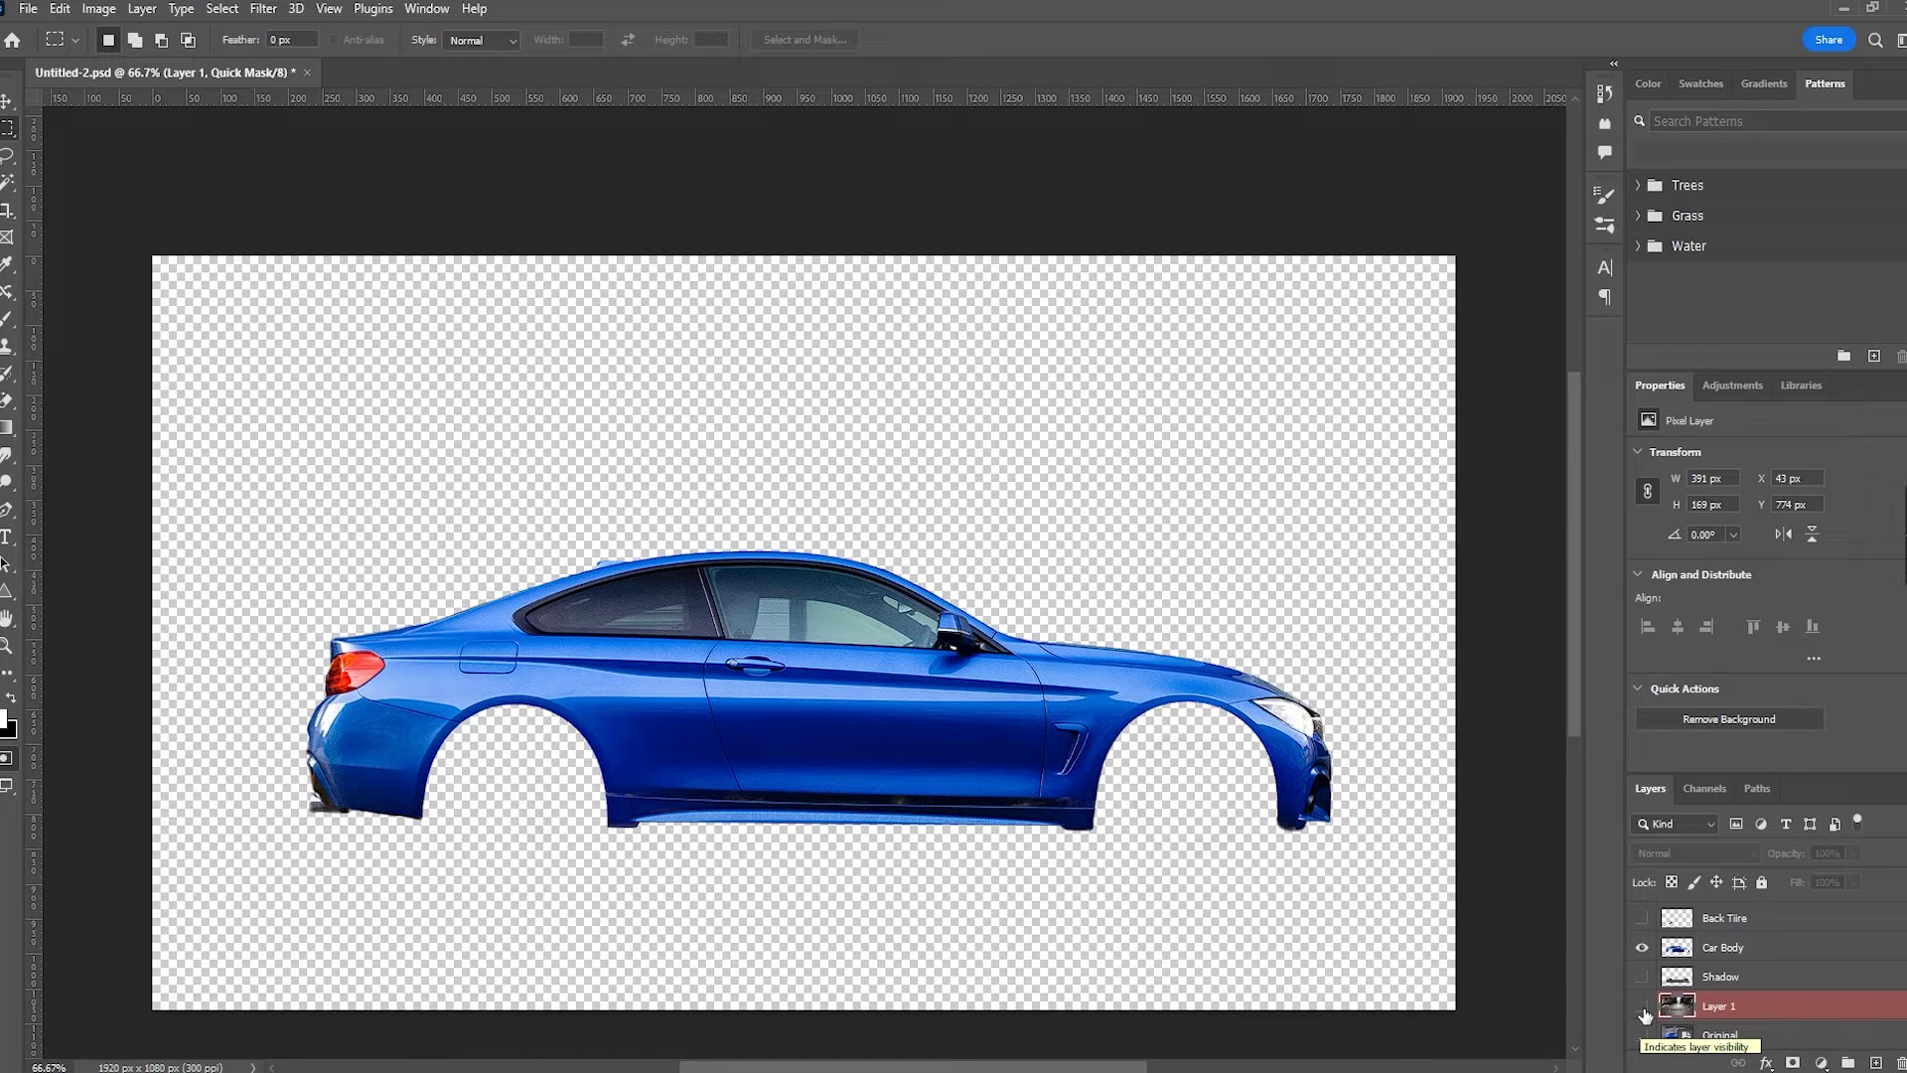
# Show the street layer, rename it Background, and turn on Back Tire and Front Tire.
pyautogui.click(1644, 1008)
pyautogui.write('Background')
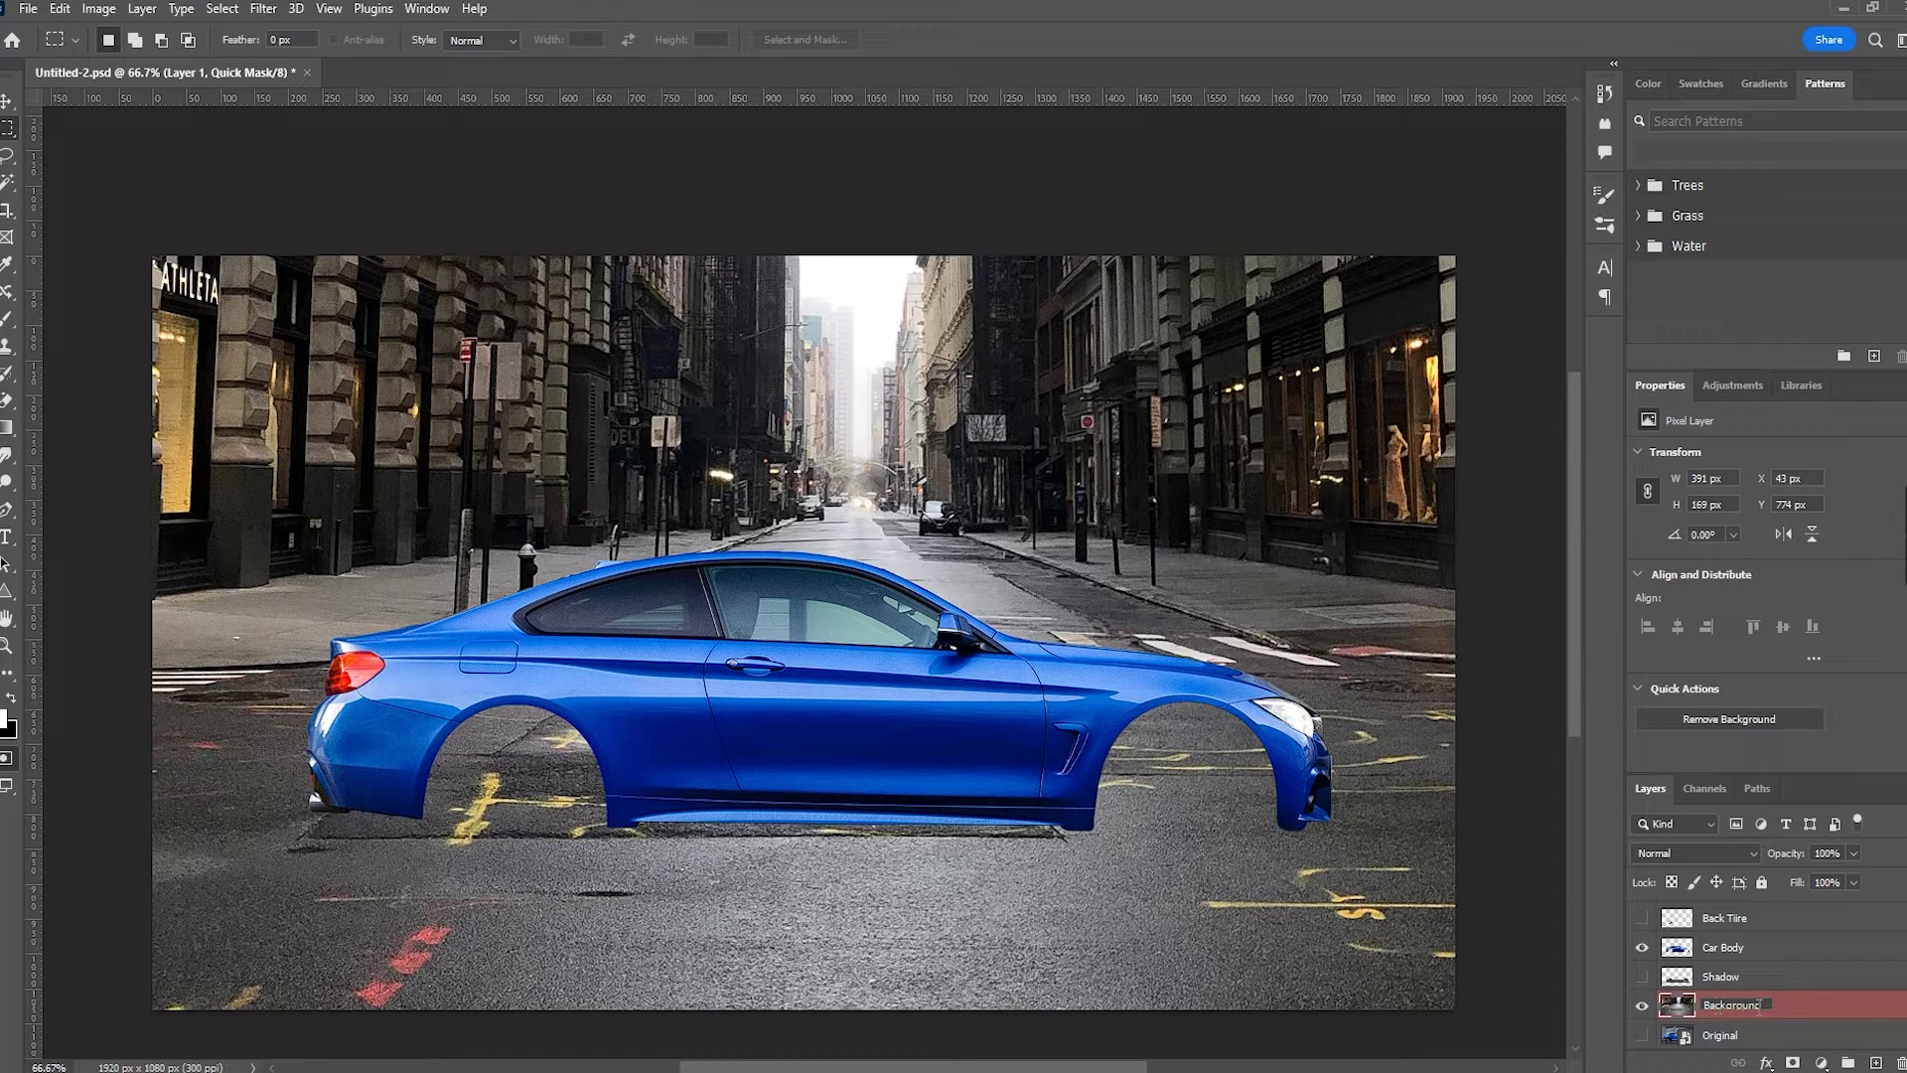
pyautogui.press('Return')
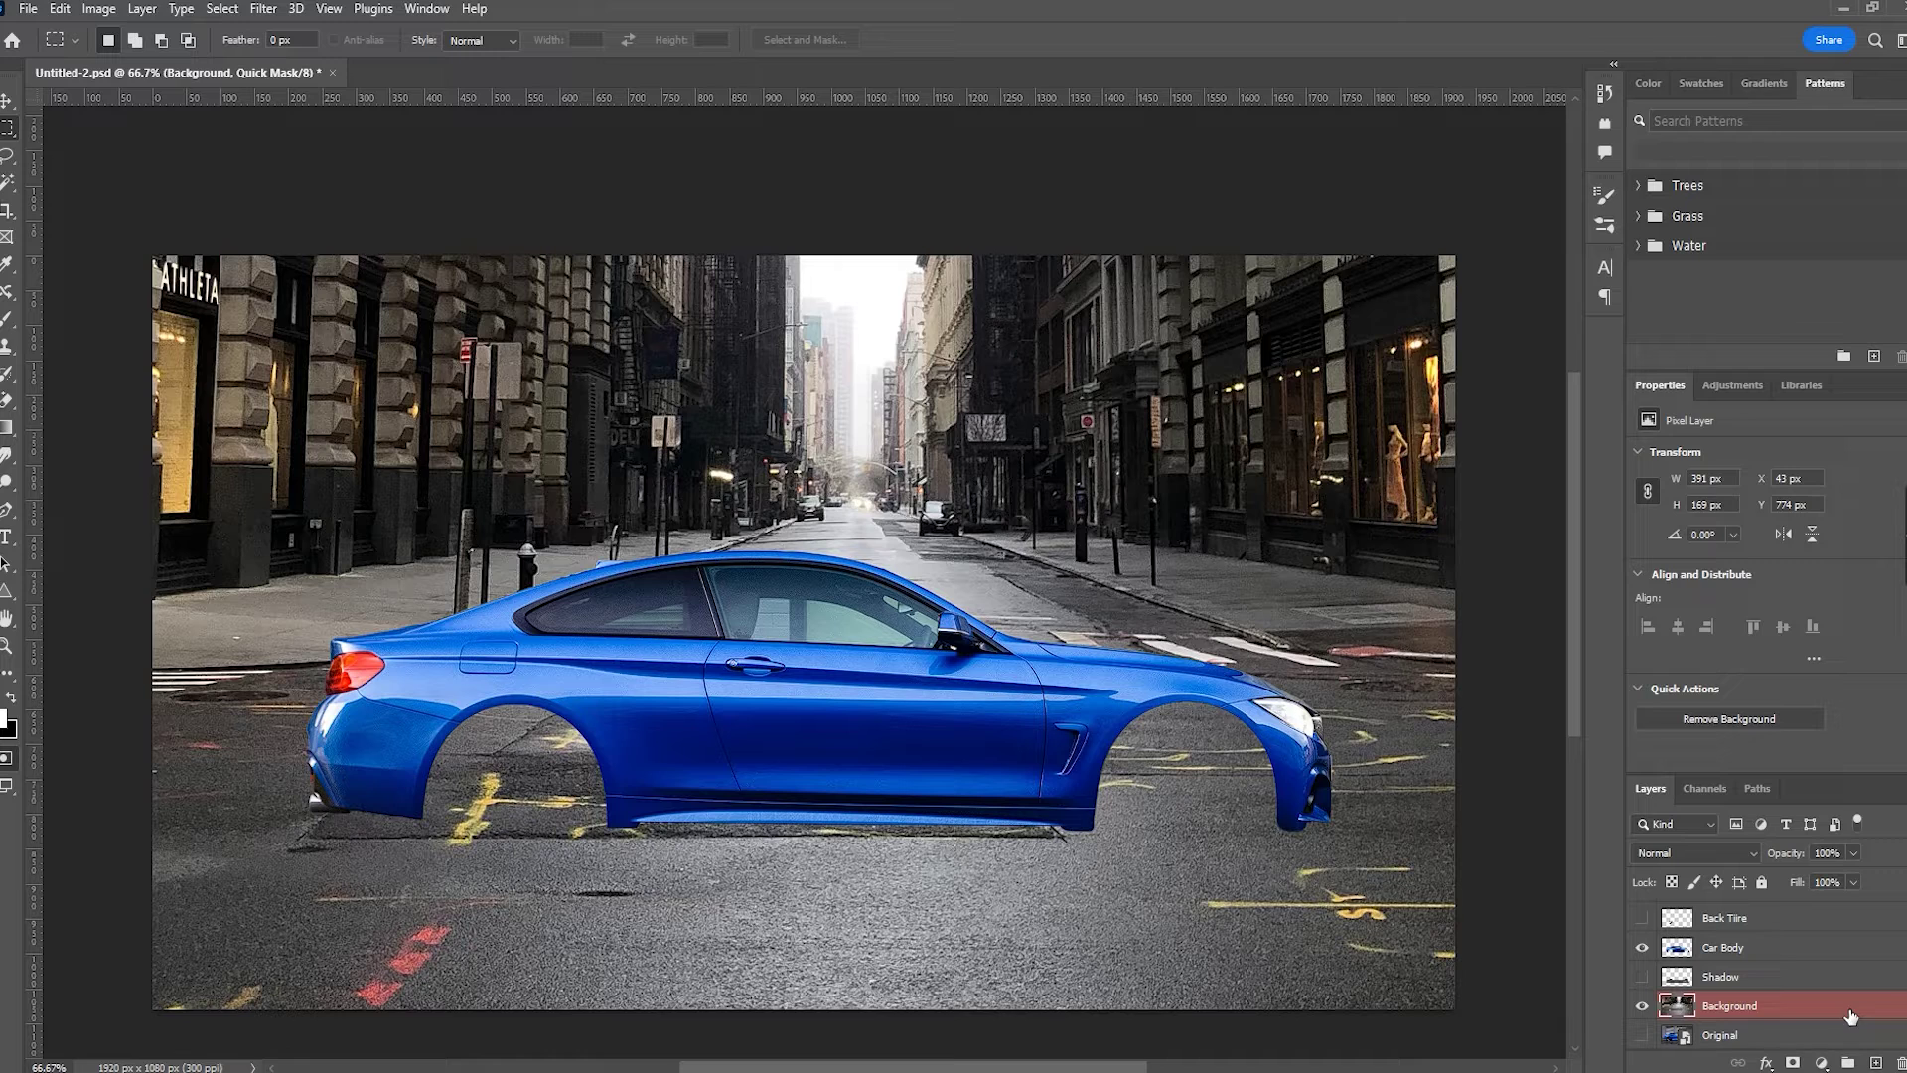
pyautogui.scroll(1, 1768, 1008)
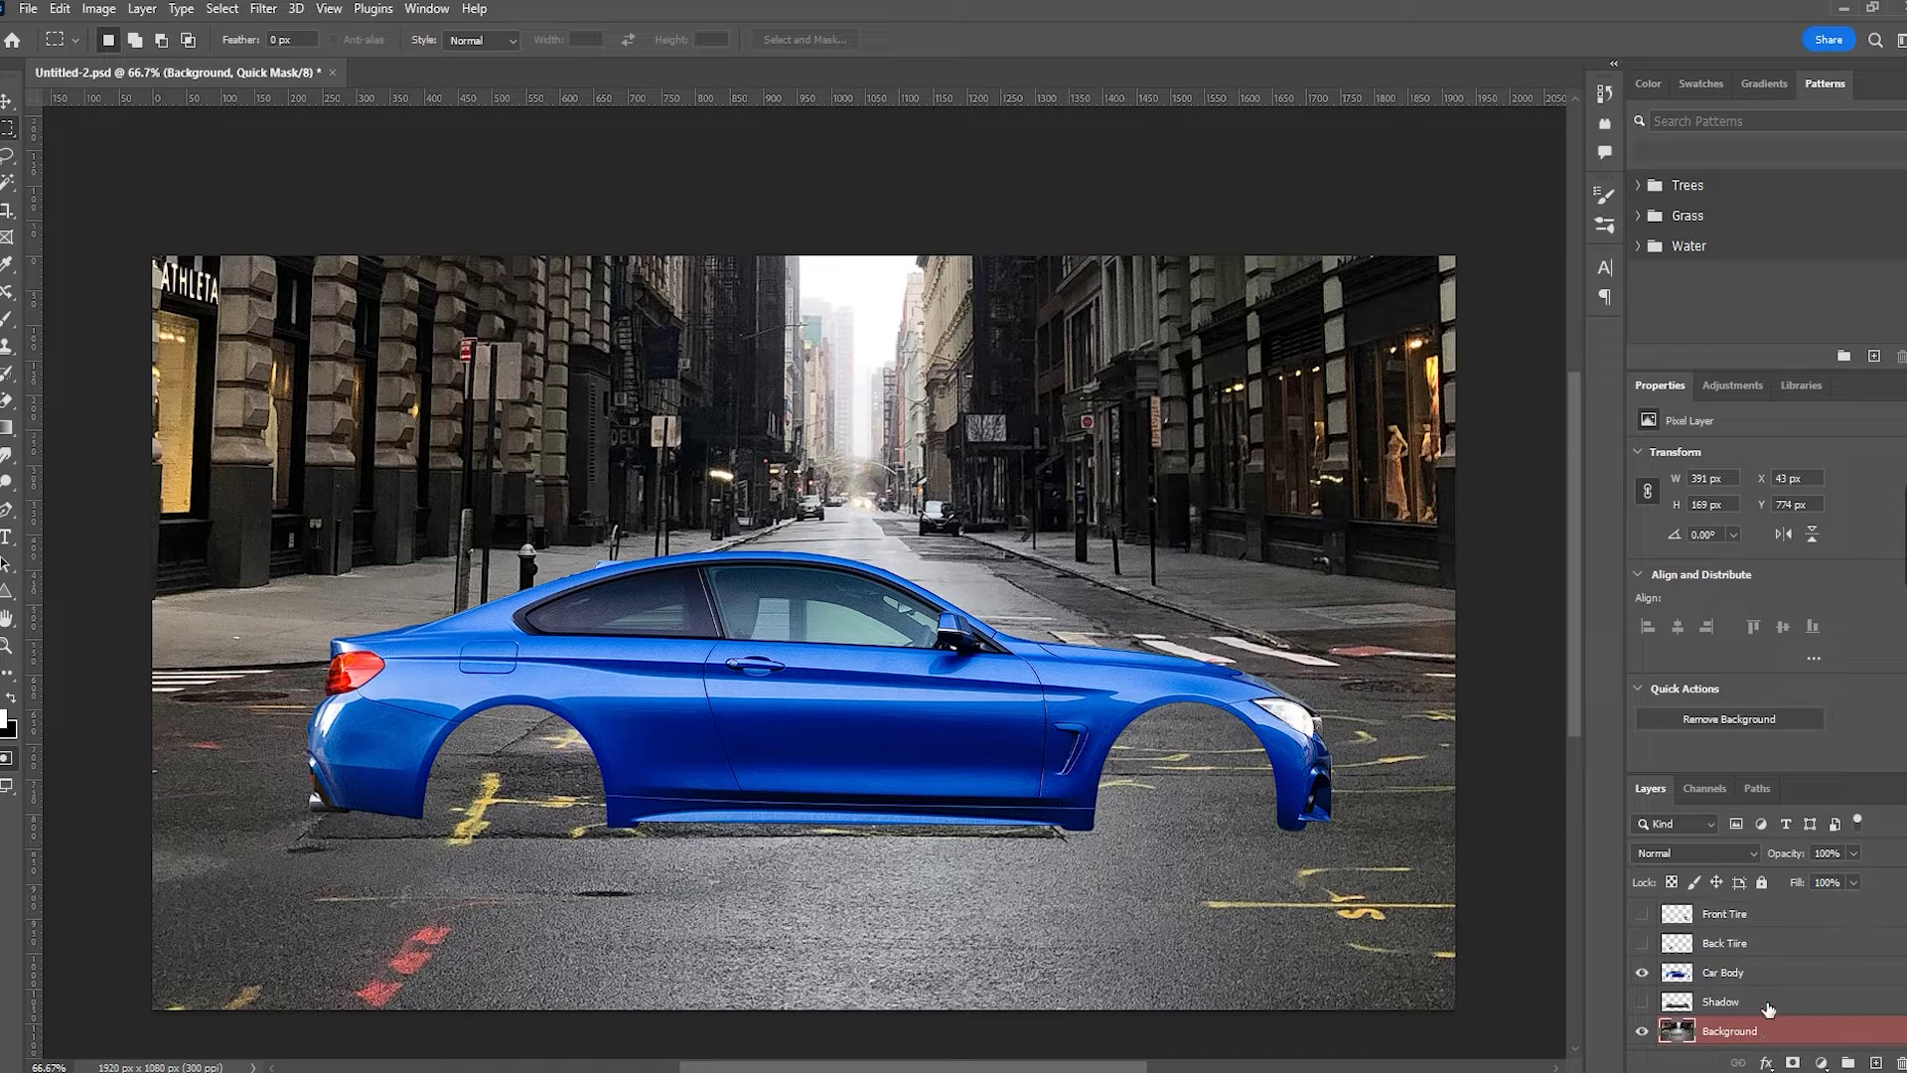
pyautogui.click(1641, 973)
pyautogui.click(1642, 973)
pyautogui.click(1642, 944)
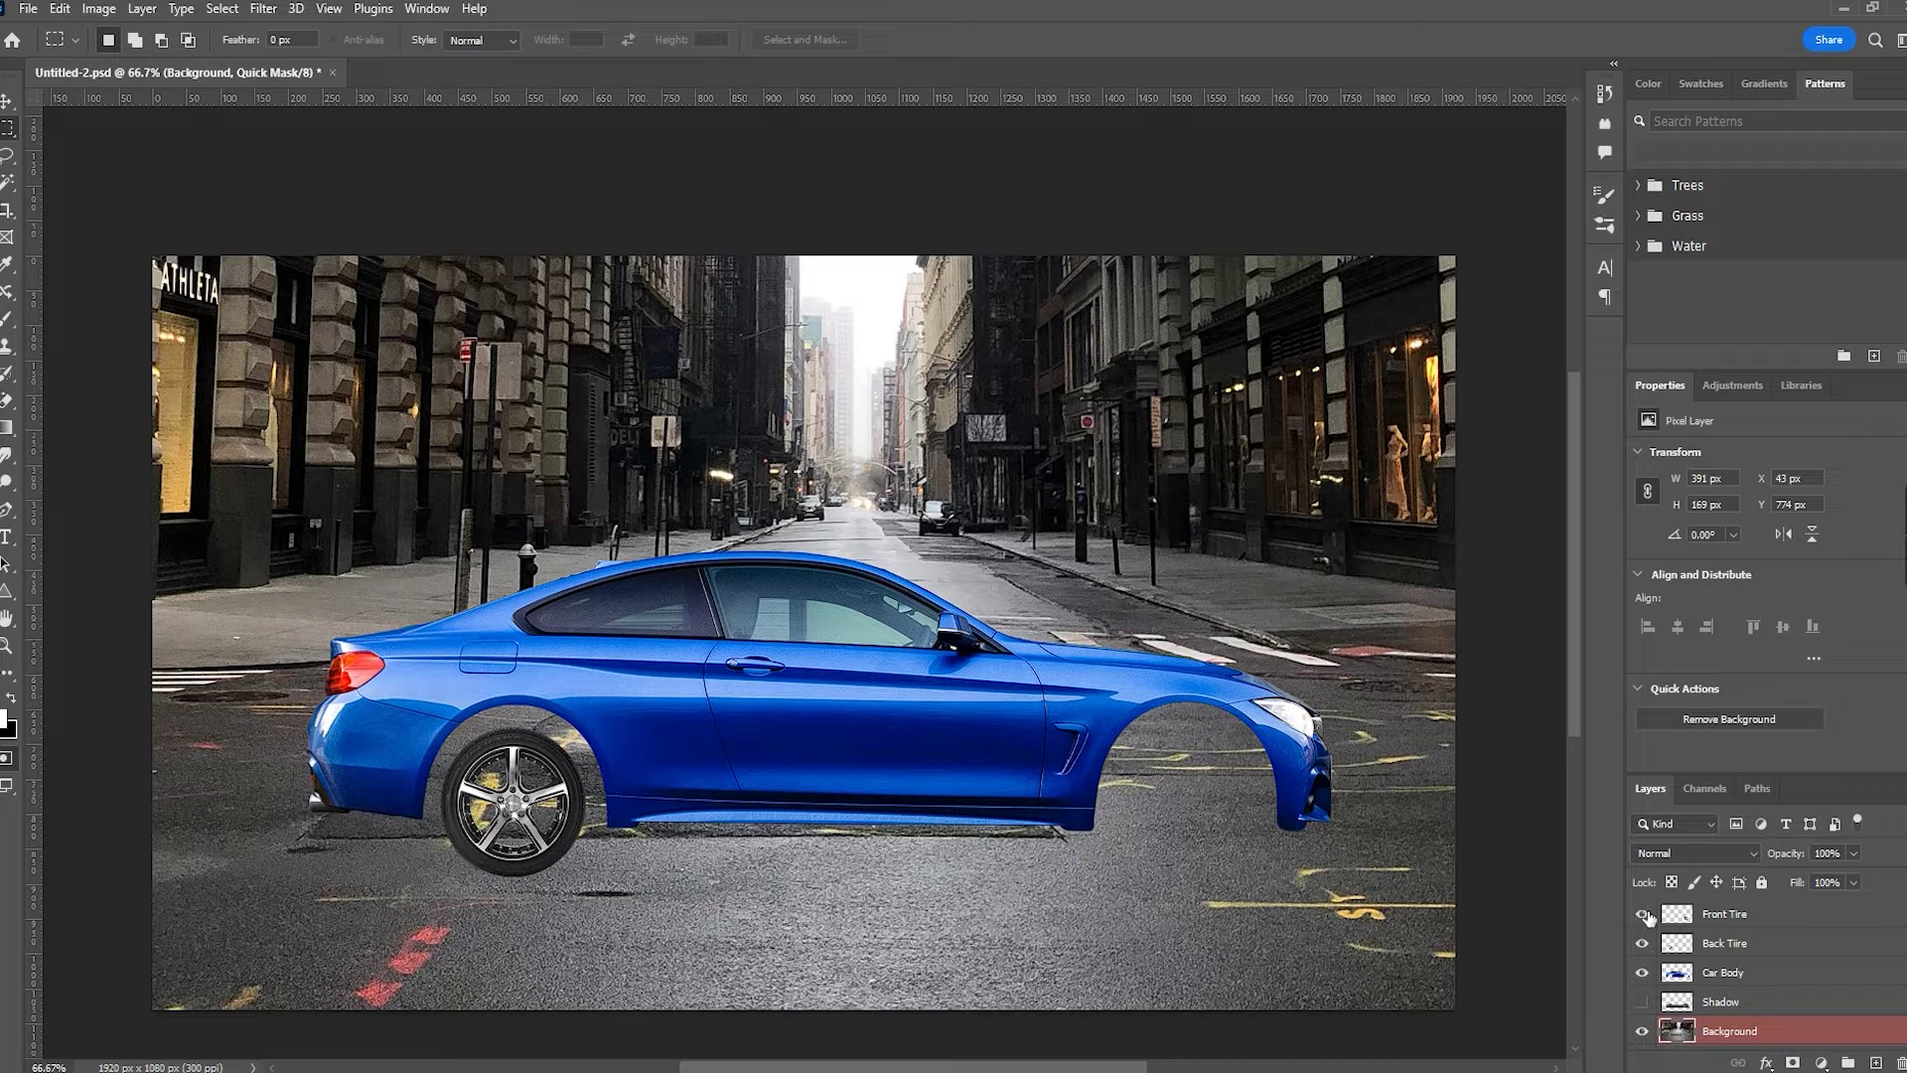
pyautogui.click(1644, 914)
# Delete the old Shadow layer from the layer stack.
pyautogui.scroll(-1, 1723, 944)
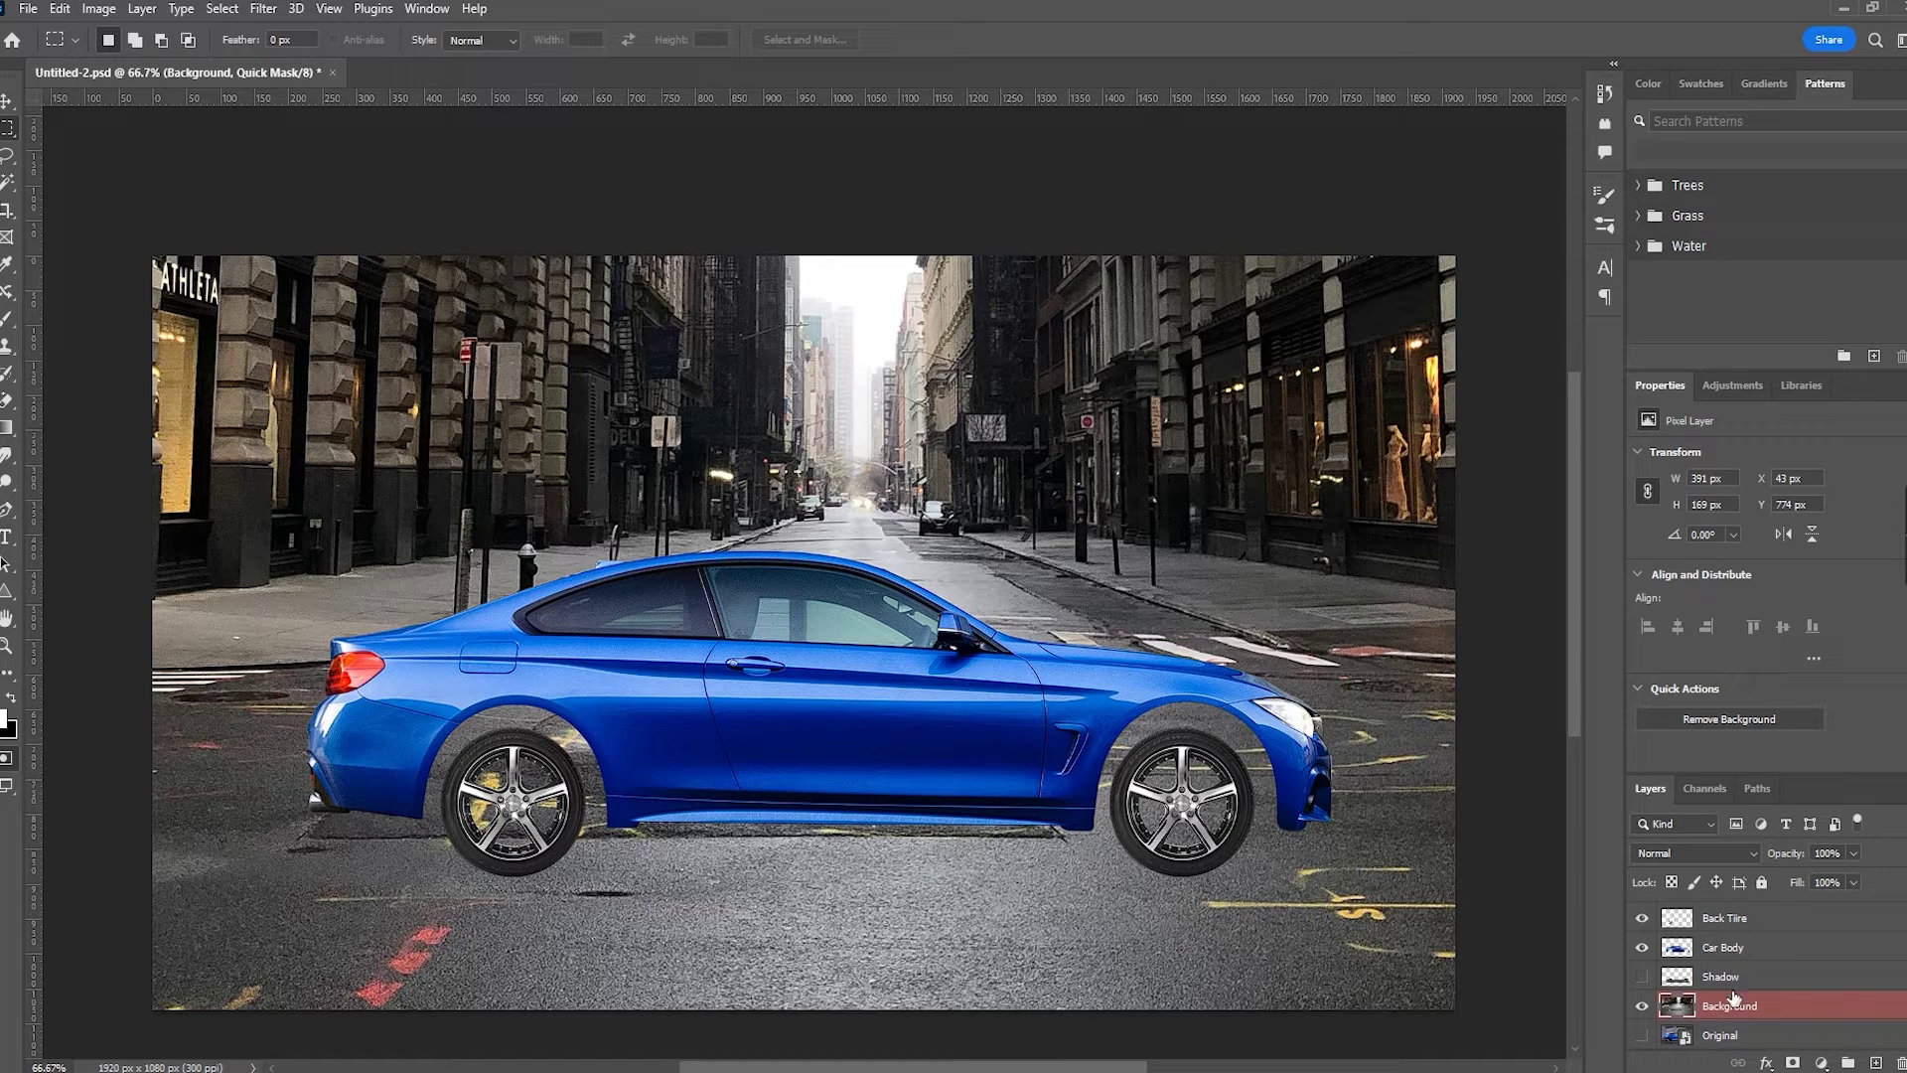
pyautogui.click(1642, 978)
pyautogui.click(1642, 978)
pyautogui.press('q')
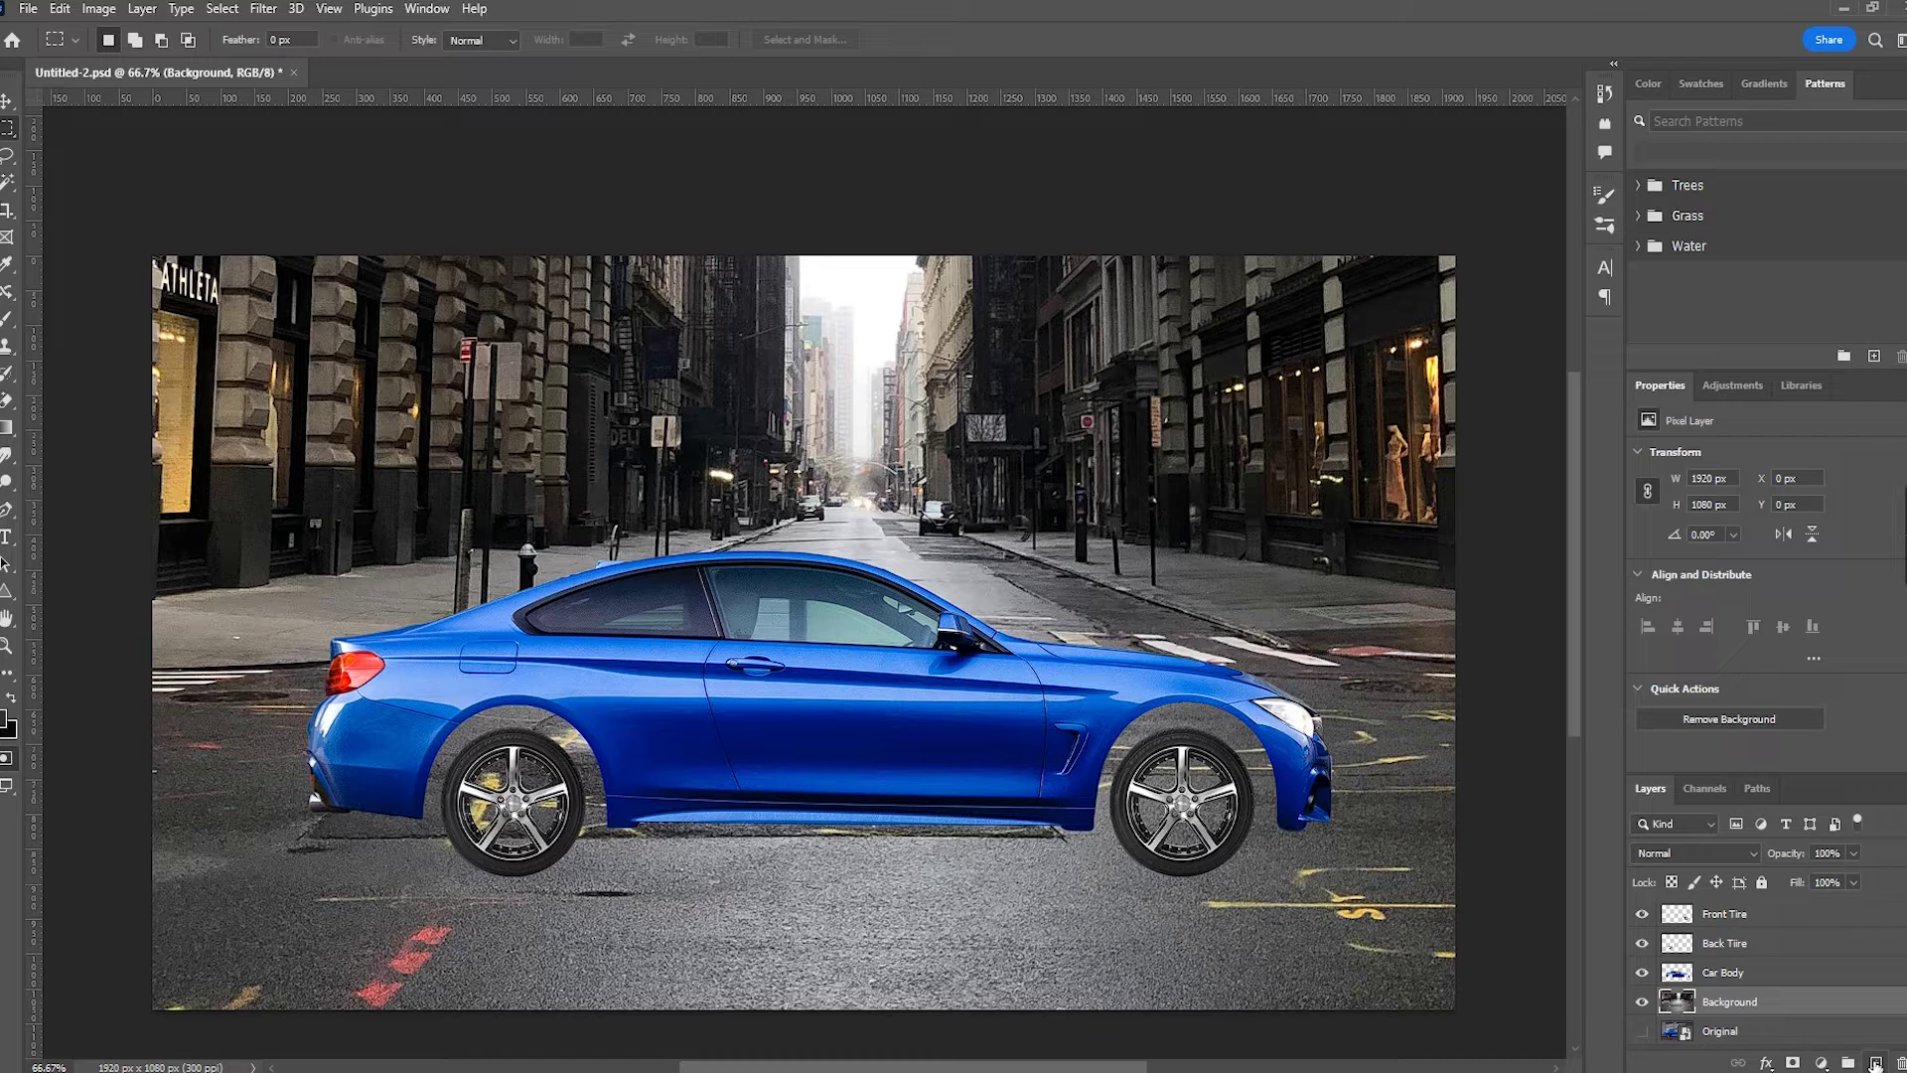
# Add a new top layer and brush black over the rear wheel arch.
pyautogui.click(1875, 1064)
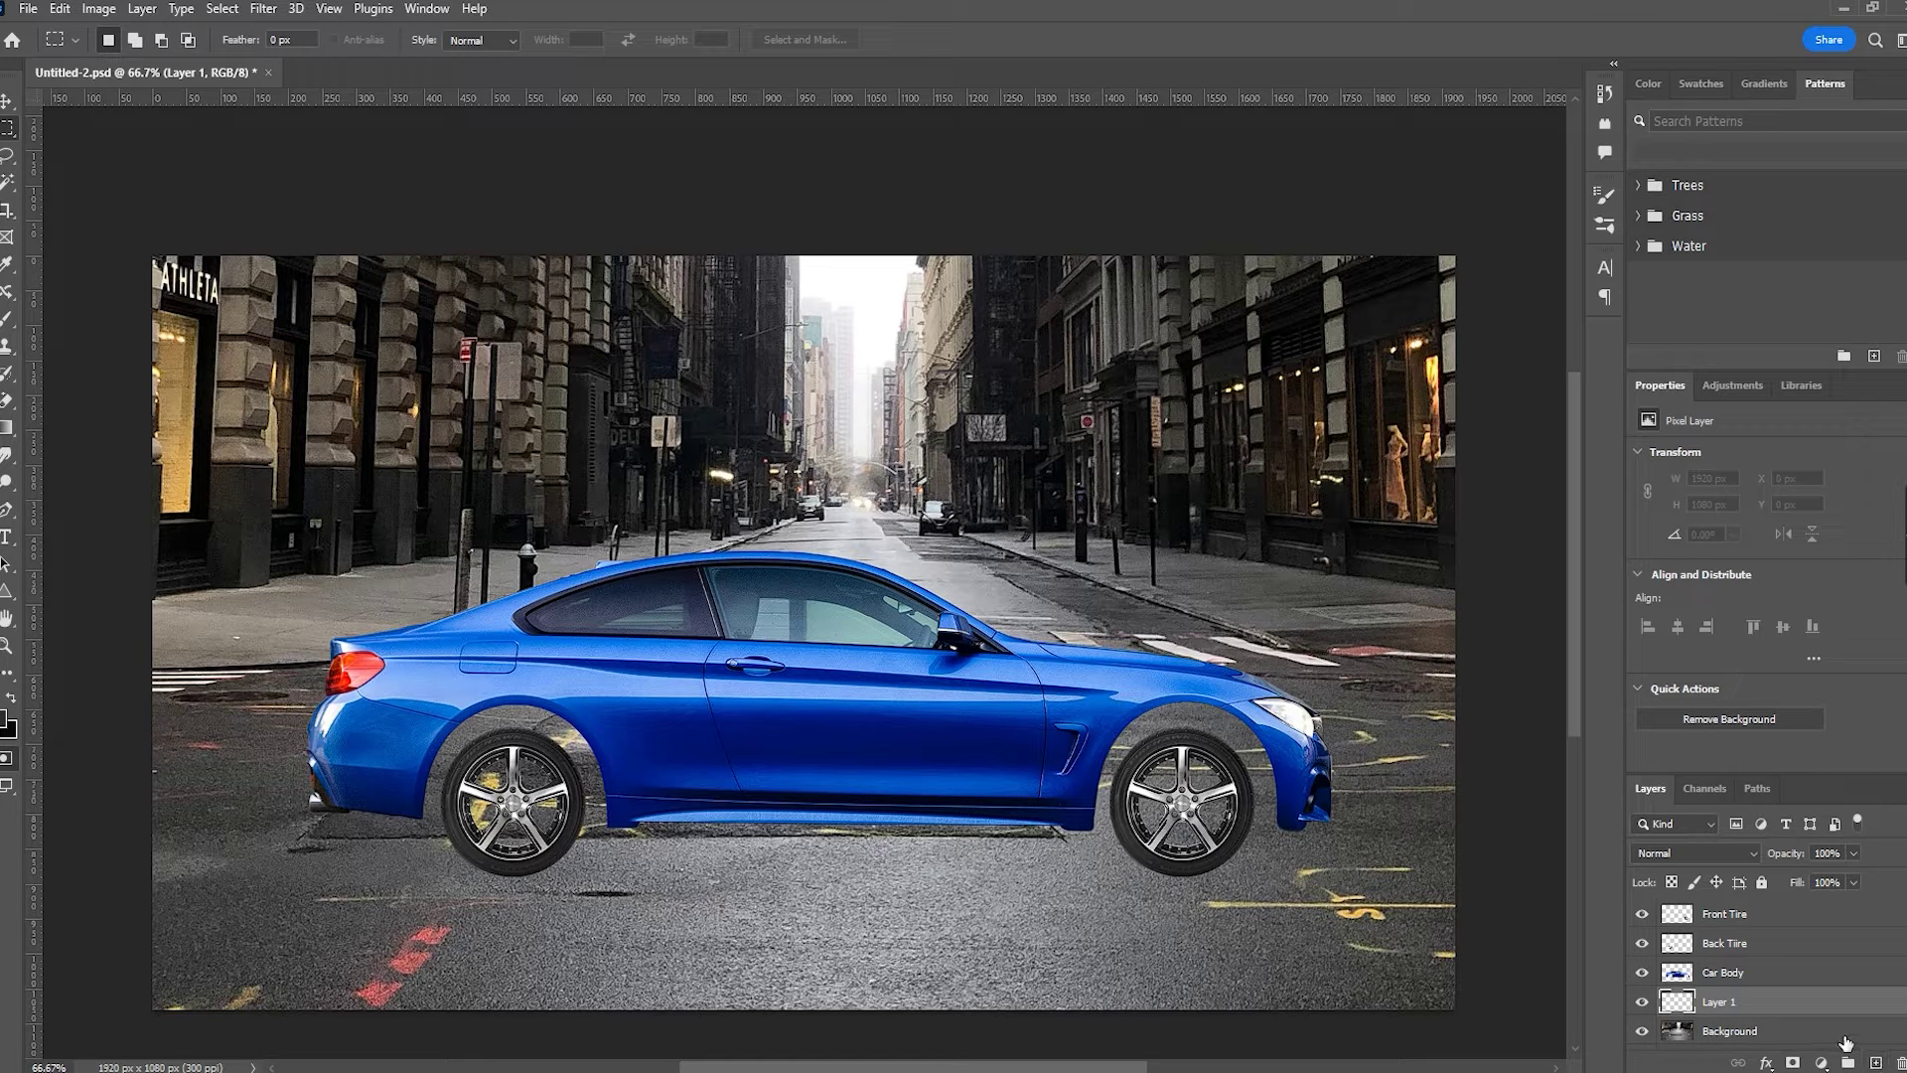
pyautogui.moveTo(1719, 1003); pyautogui.dragTo(1716, 904)
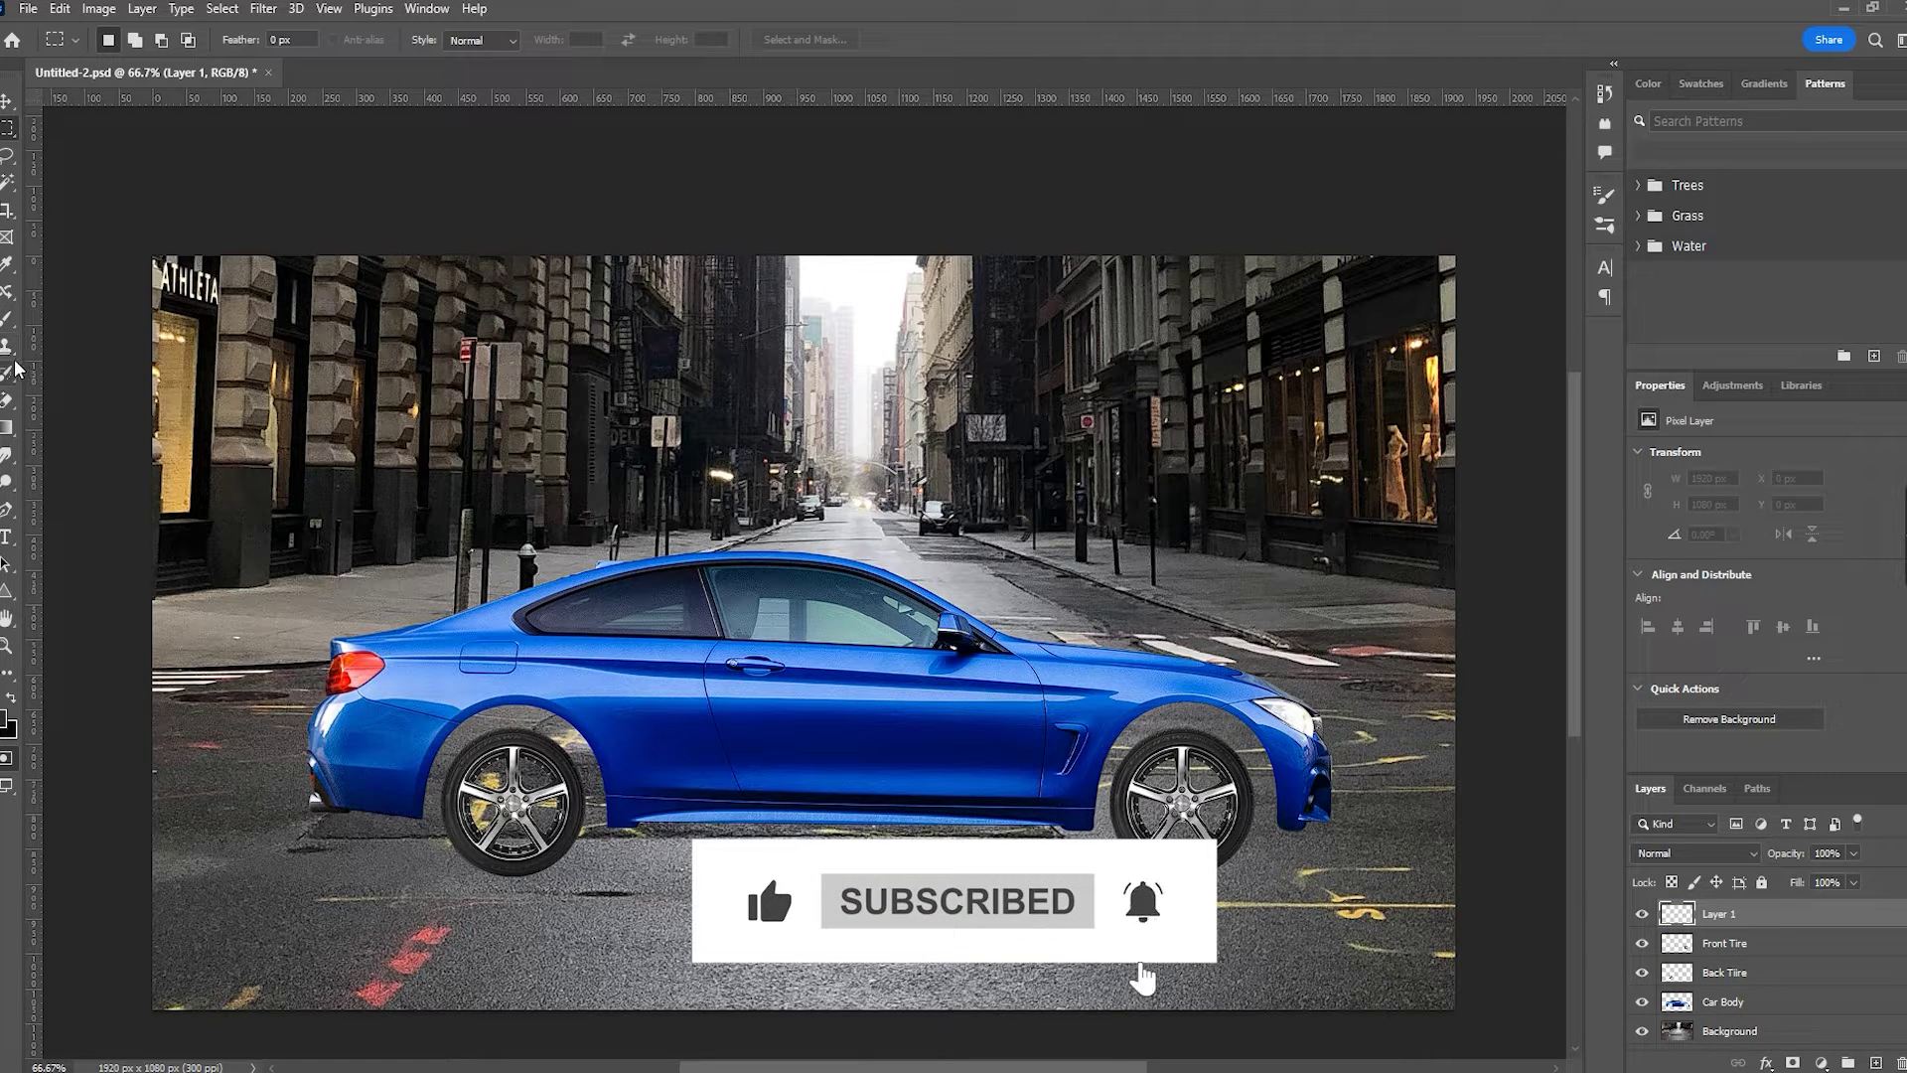
pyautogui.moveTo(7, 318); pyautogui.dragTo(89, 318)
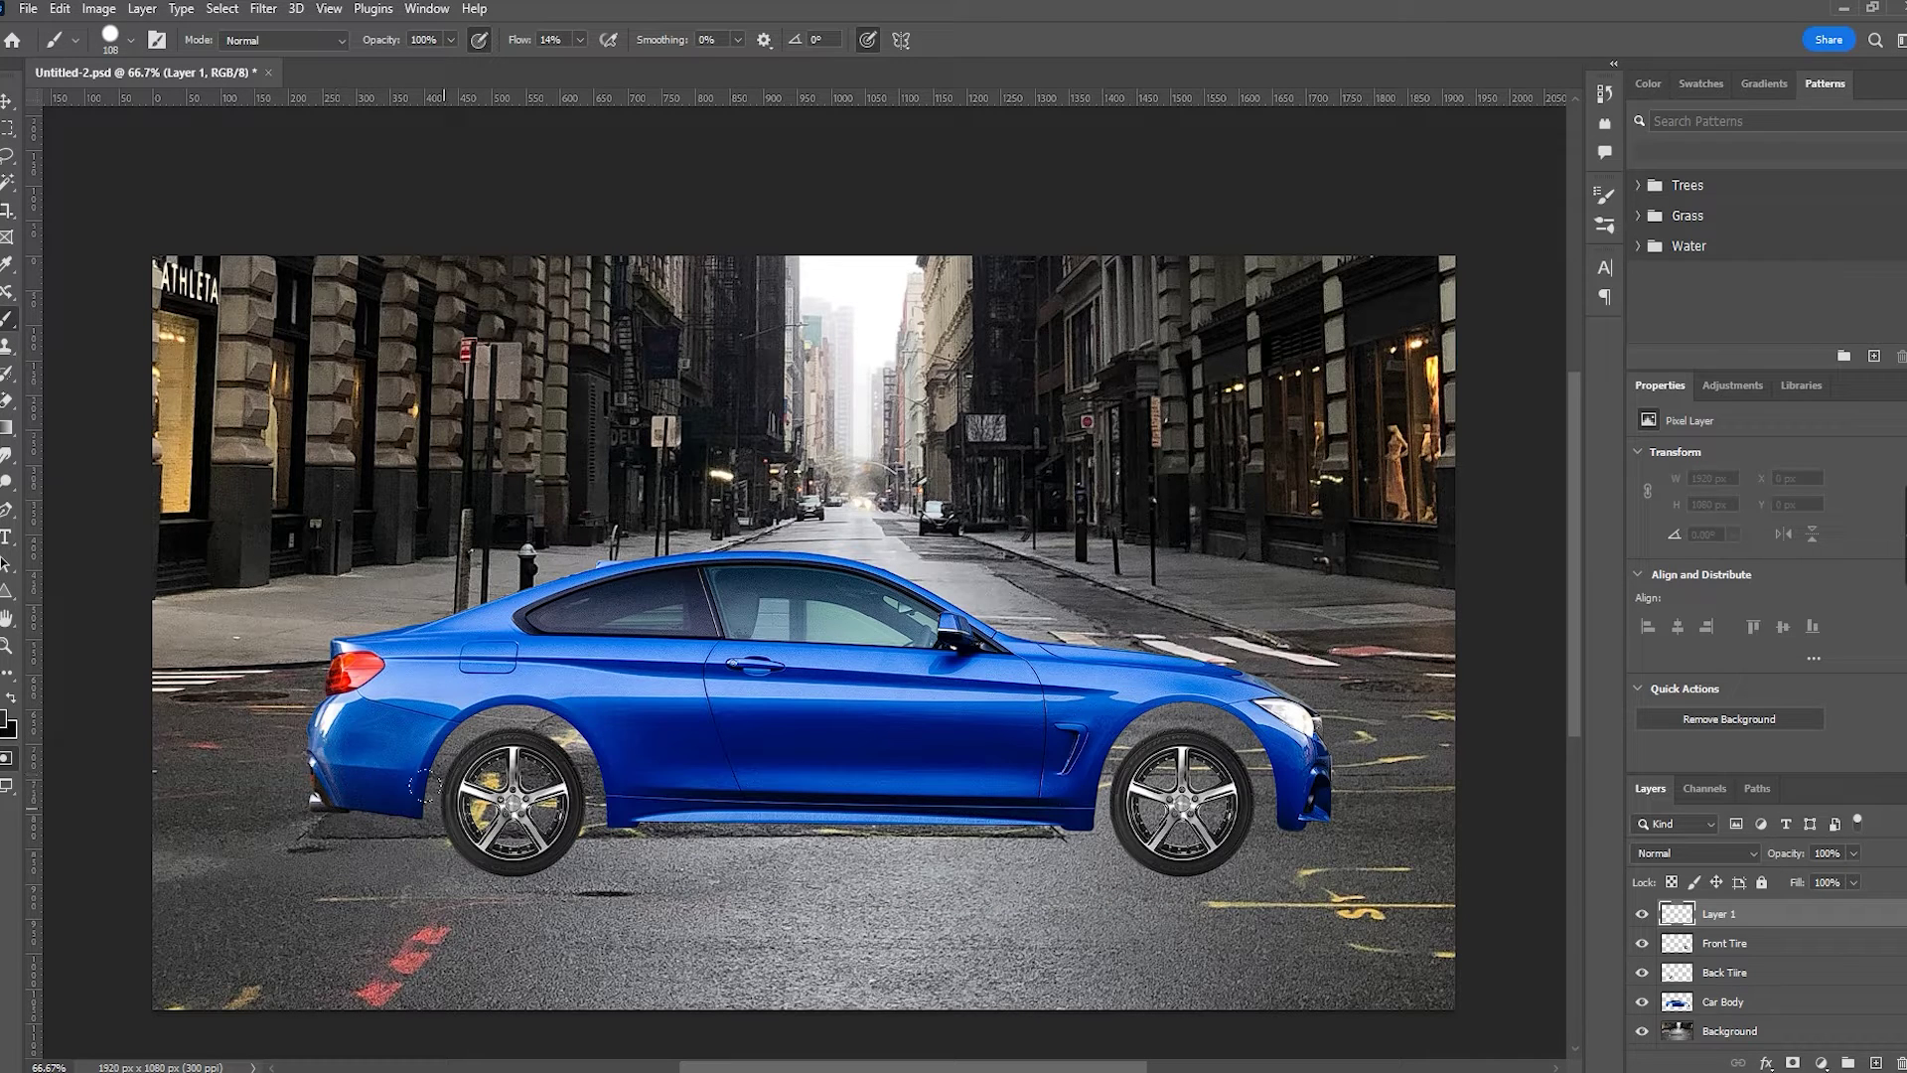
pyautogui.moveTo(434, 720)
pyautogui.mouseDown()
pyautogui.moveTo(554, 708)
pyautogui.moveTo(474, 710)
pyautogui.moveTo(553, 714)
pyautogui.moveTo(558, 741)
pyautogui.moveTo(489, 743)
pyautogui.moveTo(530, 740)
pyautogui.moveTo(505, 703)
pyautogui.moveTo(429, 770)
pyautogui.moveTo(425, 743)
pyautogui.moveTo(545, 719)
pyautogui.moveTo(693, 717)
pyautogui.moveTo(548, 721)
pyautogui.moveTo(527, 741)
pyautogui.moveTo(609, 758)
pyautogui.moveTo(514, 762)
pyautogui.mouseUp()
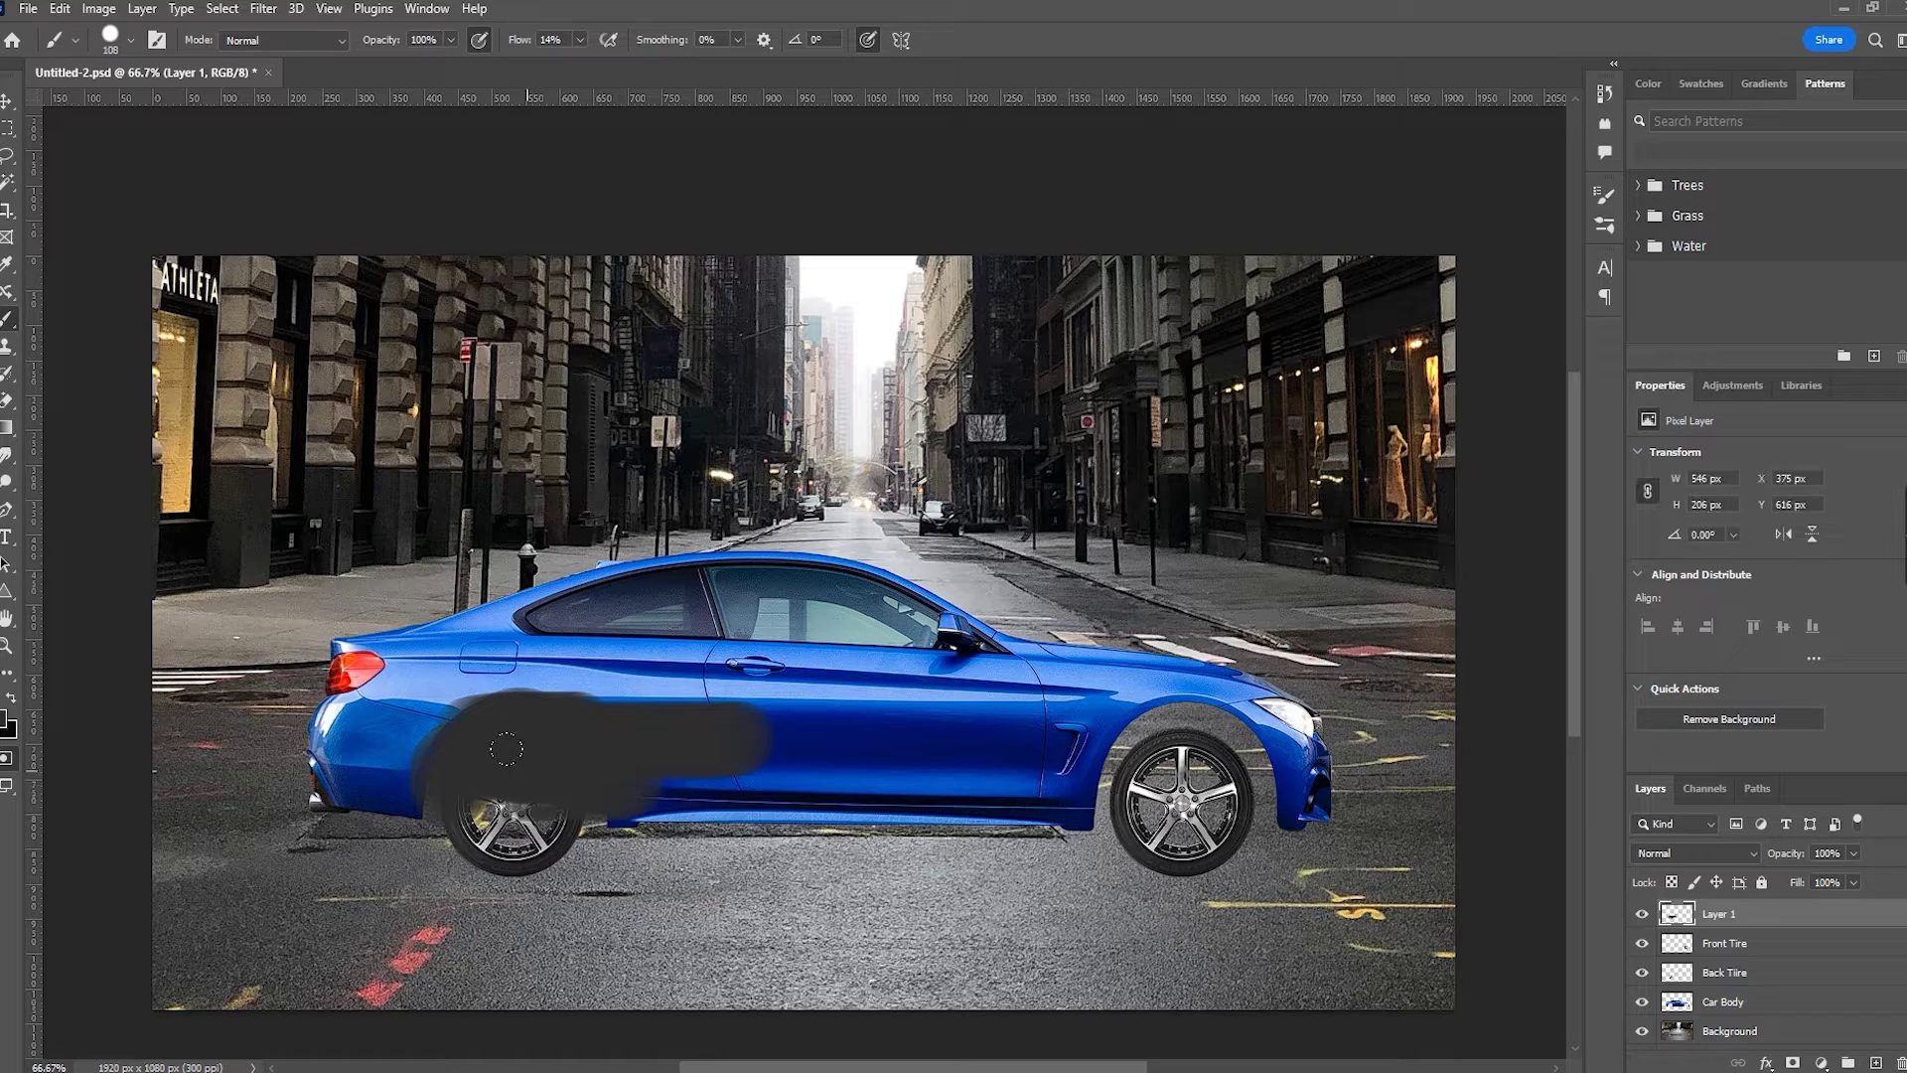
# Resize the brush to 43 px and paint black from the front bumper back to the rear wheel.
pyautogui.scroll(3, 514, 762)
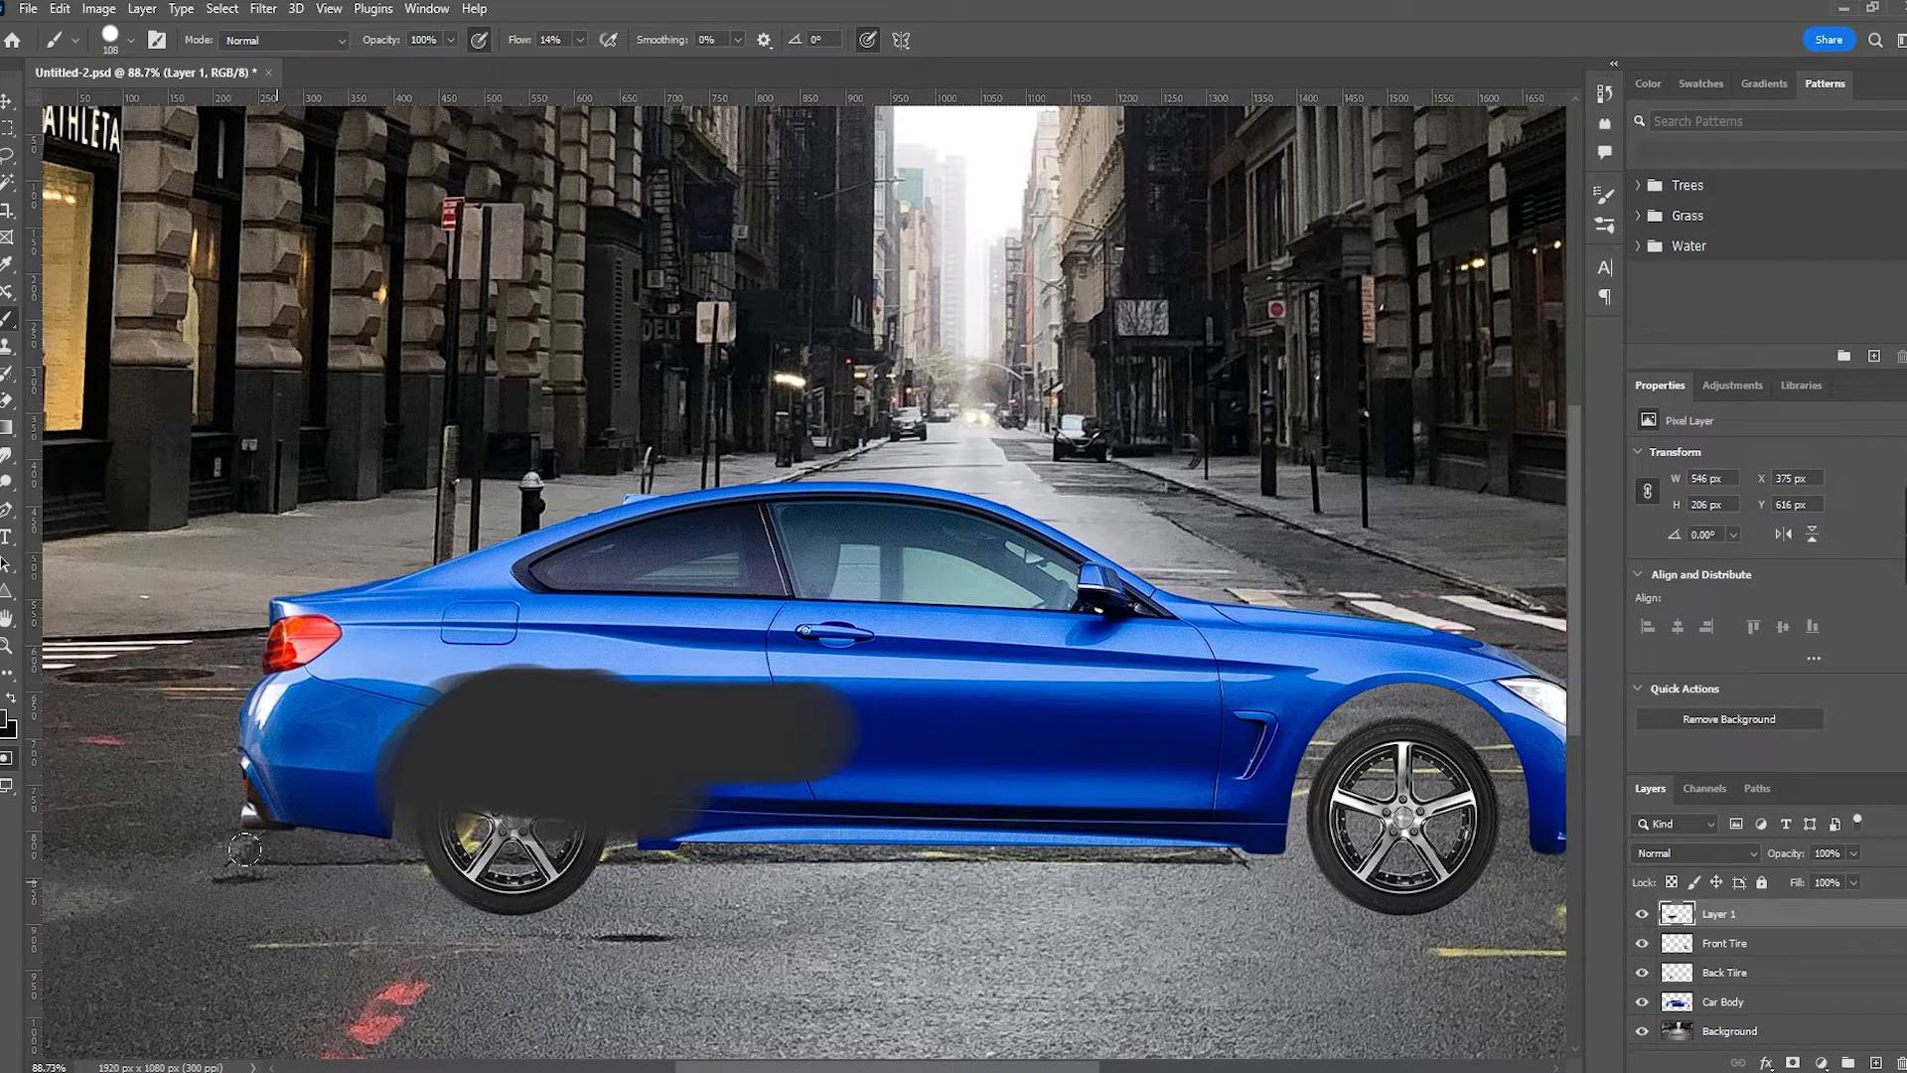
pyautogui.keyDown('alt'); pyautogui.rightClick(298, 866); pyautogui.keyUp('alt')
pyautogui.moveTo(298, 867)
pyautogui.mouseDown()
pyautogui.moveTo(251, 854)
pyautogui.moveTo(391, 864)
pyautogui.moveTo(442, 911)
pyautogui.moveTo(549, 927)
pyautogui.moveTo(686, 894)
pyautogui.moveTo(1051, 903)
pyautogui.moveTo(1296, 879)
pyautogui.mouseUp()
pyautogui.hscroll(5, 1059, 875)
pyautogui.moveTo(1059, 874)
pyautogui.mouseDown()
pyautogui.moveTo(1232, 940)
pyautogui.moveTo(1389, 866)
pyautogui.moveTo(1362, 854)
pyautogui.moveTo(1229, 935)
pyautogui.moveTo(1167, 897)
pyautogui.moveTo(1155, 860)
pyautogui.moveTo(1088, 853)
pyautogui.moveTo(1270, 845)
pyautogui.moveTo(1290, 795)
pyautogui.mouseUp()
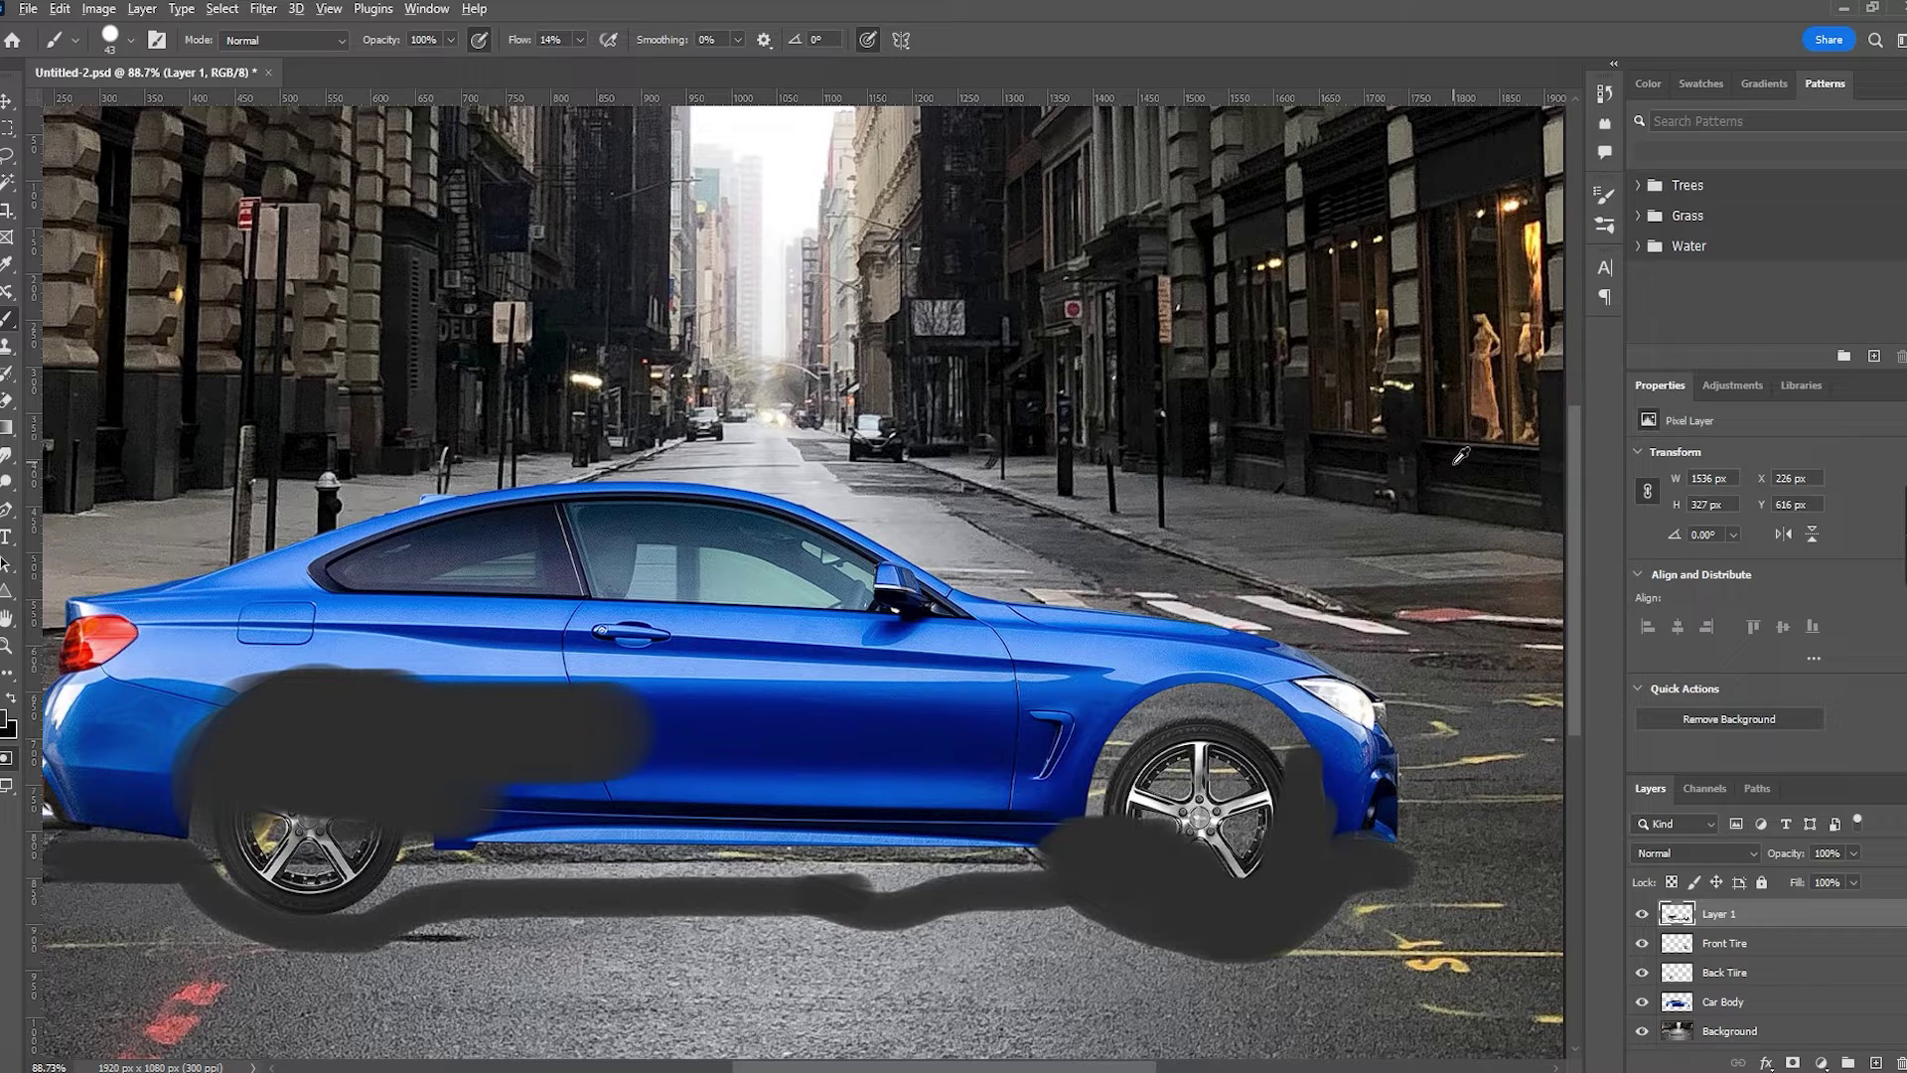
pyautogui.moveTo(1290, 781)
pyautogui.mouseDown()
pyautogui.moveTo(1258, 855)
pyautogui.moveTo(1308, 776)
pyautogui.moveTo(1265, 865)
pyautogui.moveTo(1384, 859)
pyautogui.moveTo(1285, 922)
pyautogui.moveTo(698, 890)
pyautogui.moveTo(314, 922)
pyautogui.moveTo(467, 865)
pyautogui.moveTo(429, 891)
pyautogui.moveTo(1069, 903)
pyautogui.mouseUp()
pyautogui.hscroll(-3, 214, 884)
pyautogui.hscroll(3, 1069, 903)
pyautogui.moveTo(1251, 755)
pyautogui.mouseDown()
pyautogui.moveTo(1299, 873)
pyautogui.moveTo(126, 845)
pyautogui.moveTo(222, 793)
pyautogui.moveTo(371, 775)
pyautogui.moveTo(289, 762)
pyautogui.mouseUp()
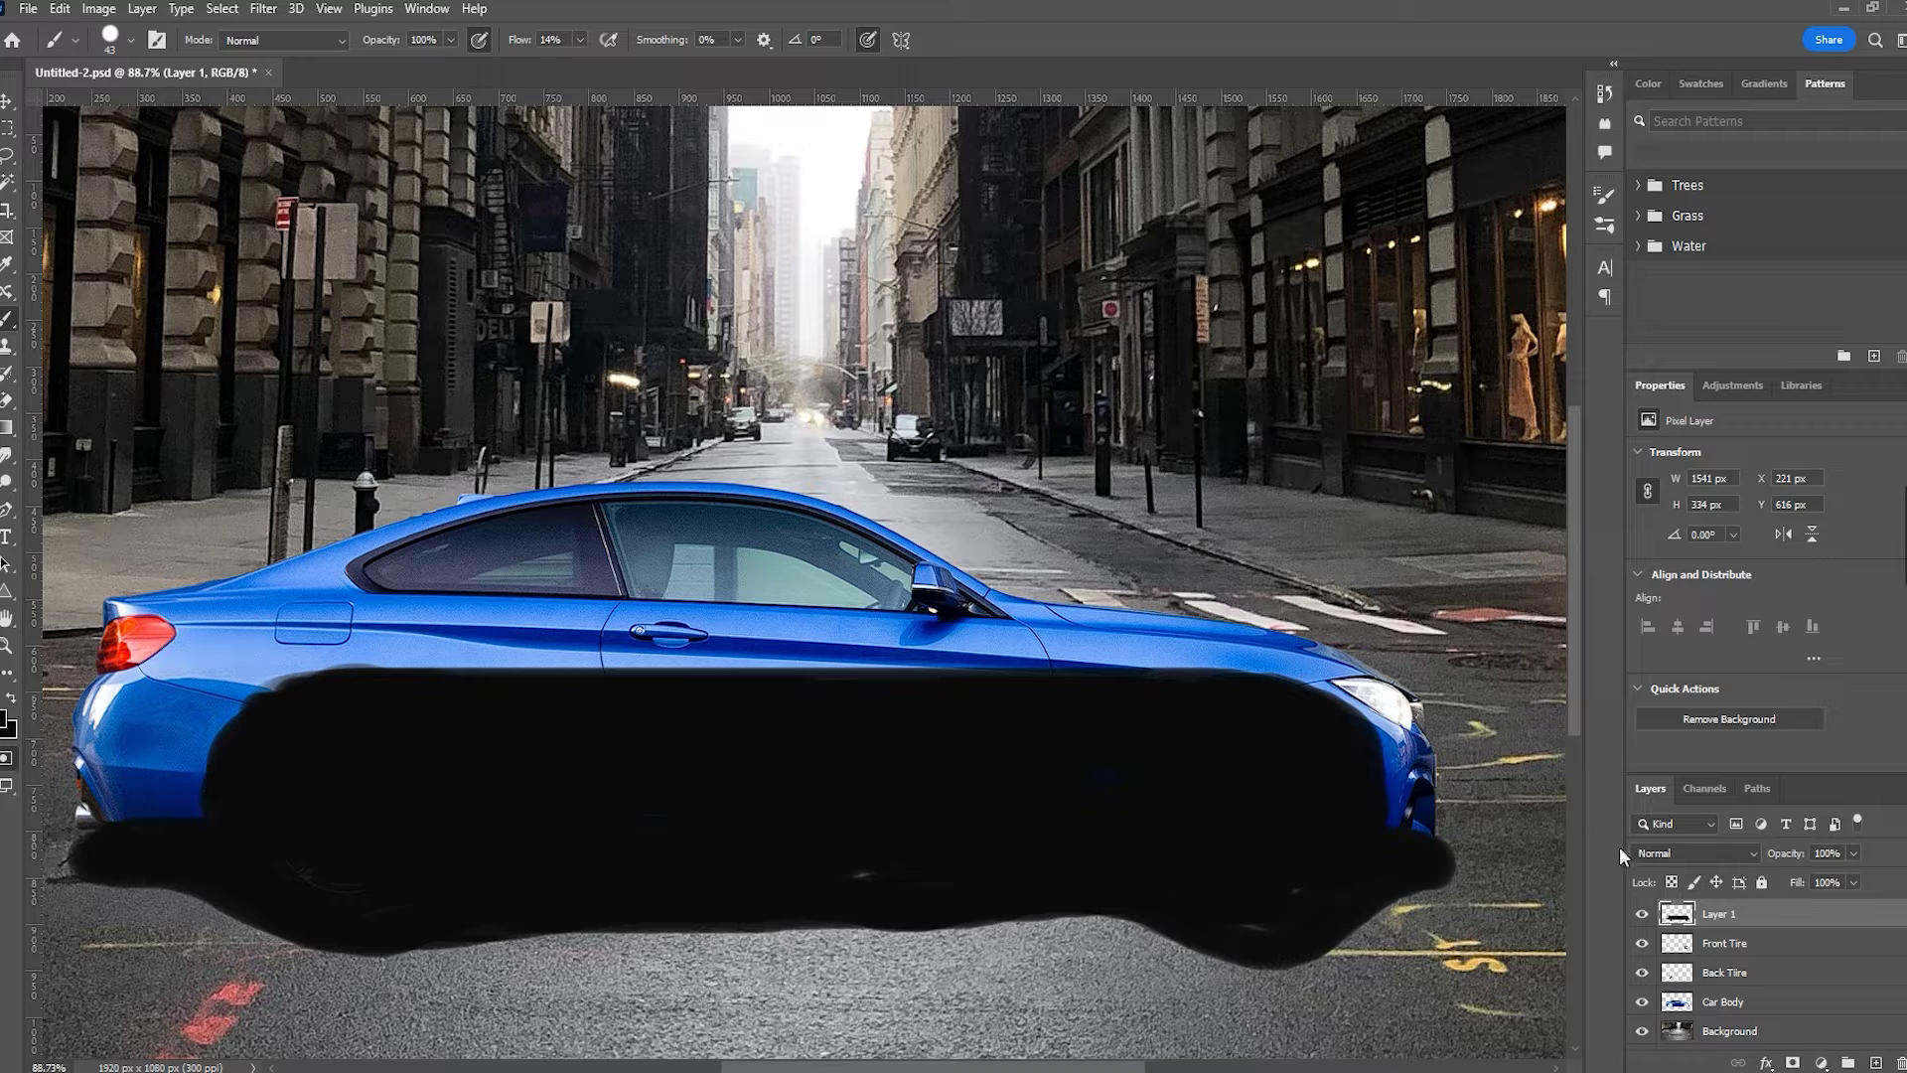
# Rename the painted layer Shadow and move it beneath the car body.
pyautogui.write('Shadow')
pyautogui.press('Return')
pyautogui.moveTo(1757, 914); pyautogui.dragTo(1747, 1024)
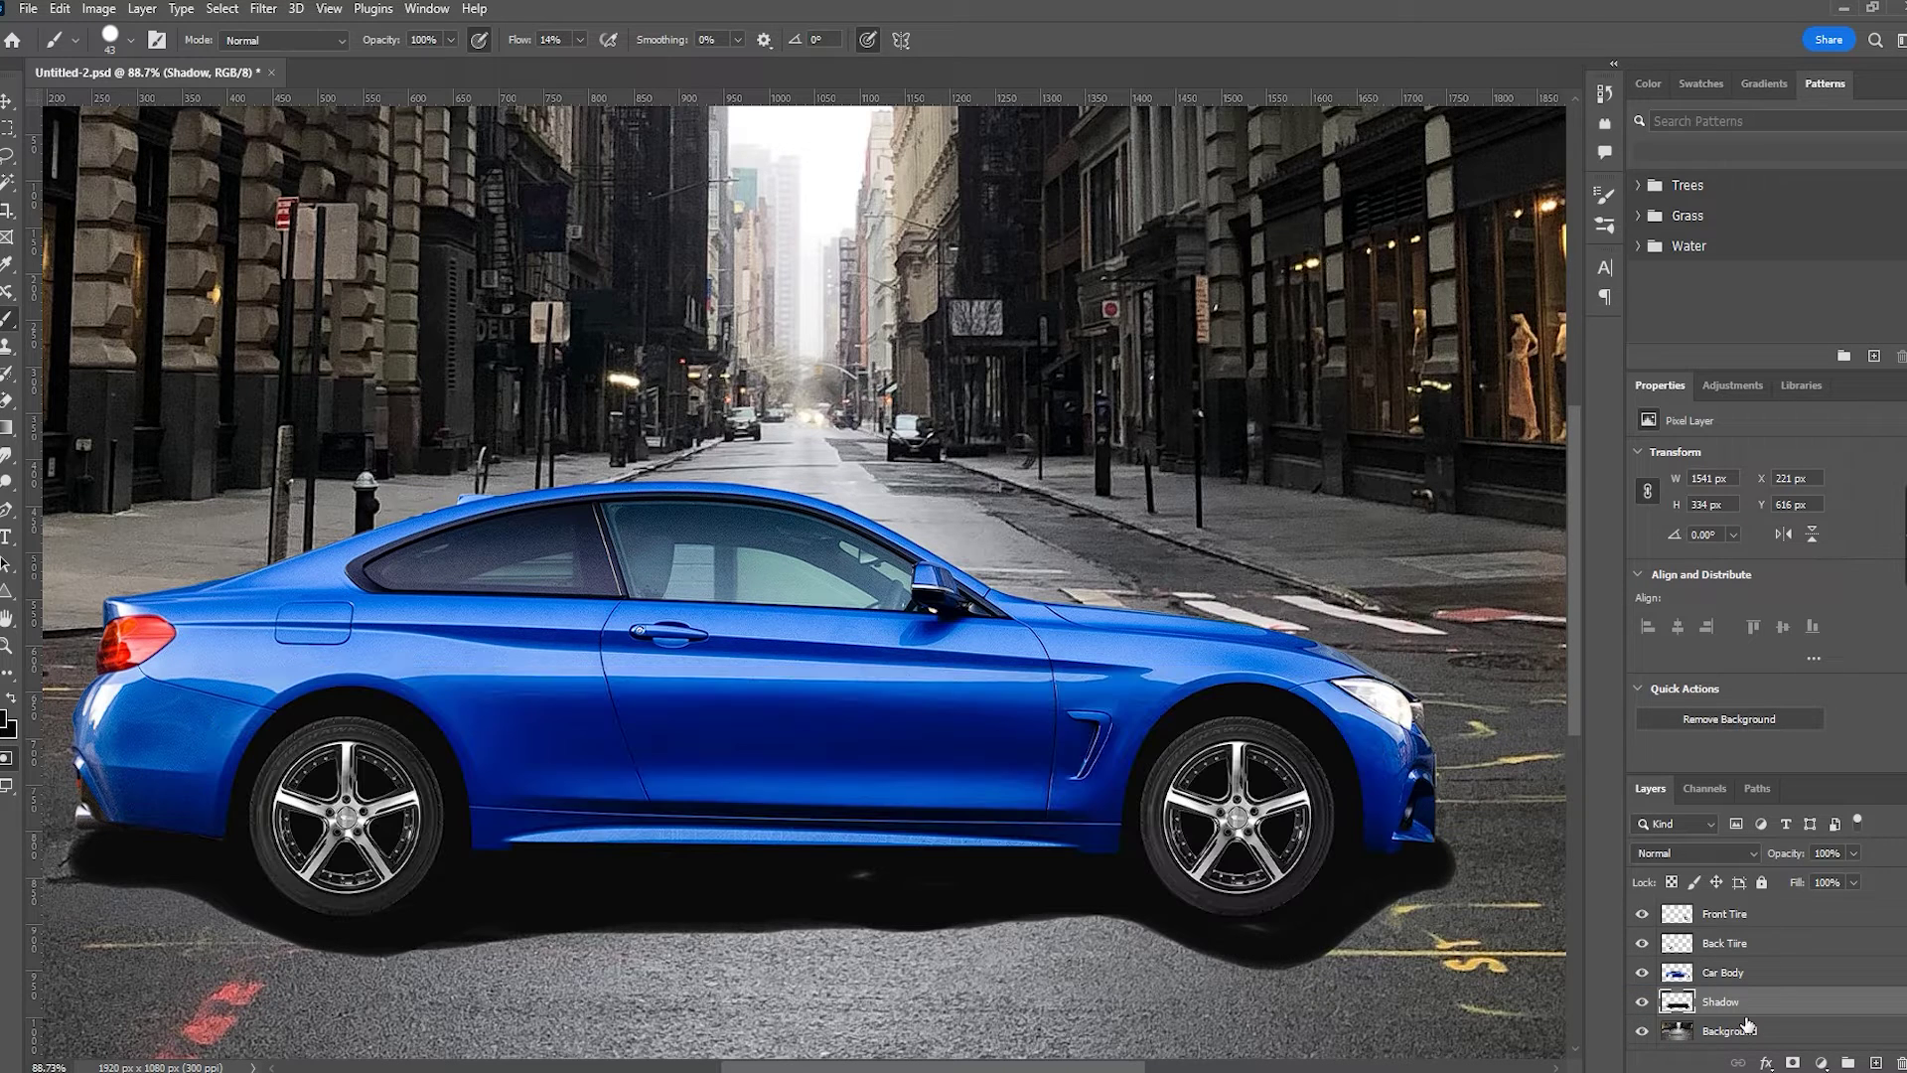
# Darken the shadow along its lower edge and under the wheels.
pyautogui.moveTo(1030, 1068); pyautogui.dragTo(1090, 1068)
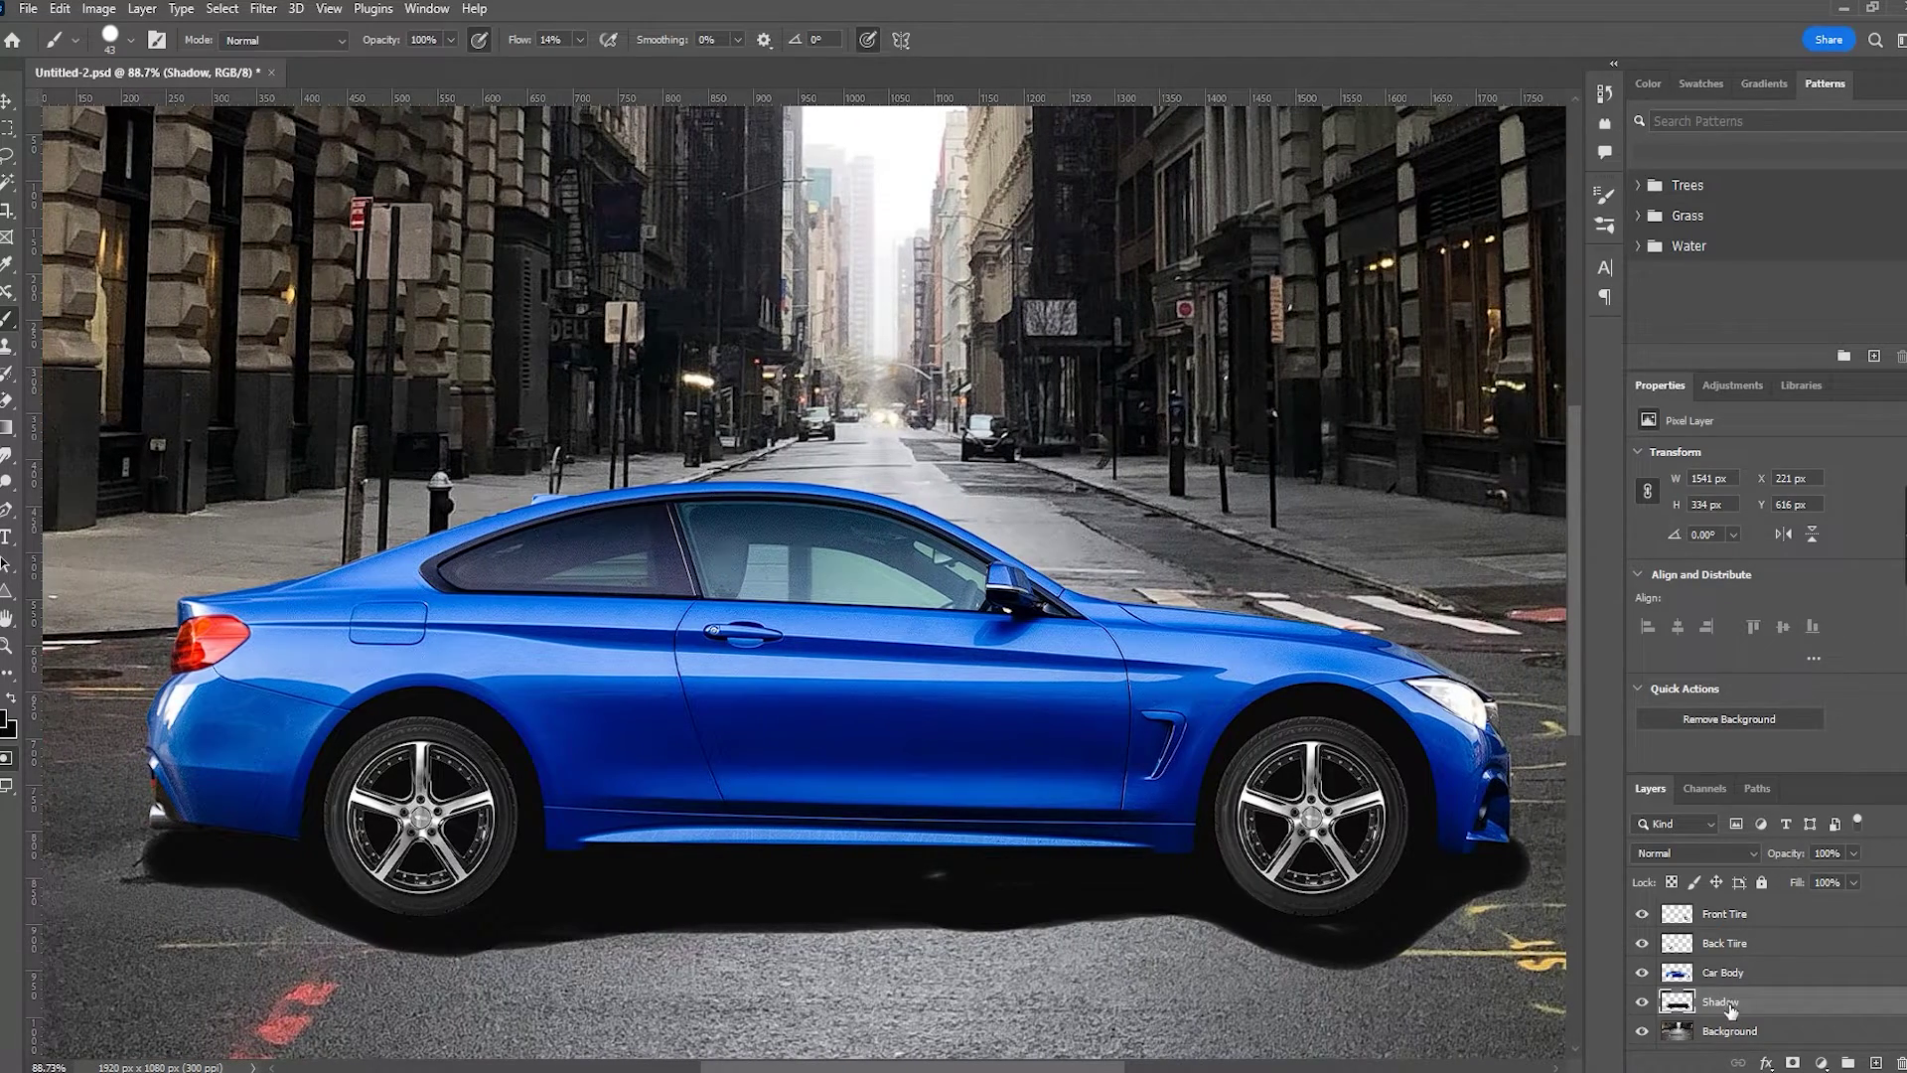
pyautogui.moveTo(1223, 919)
pyautogui.mouseDown()
pyautogui.moveTo(1294, 932)
pyautogui.moveTo(1135, 904)
pyautogui.moveTo(1004, 901)
pyautogui.moveTo(1283, 938)
pyautogui.moveTo(918, 901)
pyautogui.moveTo(612, 902)
pyautogui.moveTo(1401, 902)
pyautogui.moveTo(541, 924)
pyautogui.moveTo(159, 875)
pyautogui.moveTo(654, 912)
pyautogui.moveTo(1442, 912)
pyautogui.moveTo(1495, 866)
pyautogui.moveTo(1464, 902)
pyautogui.moveTo(1145, 912)
pyautogui.moveTo(1397, 924)
pyautogui.mouseUp()
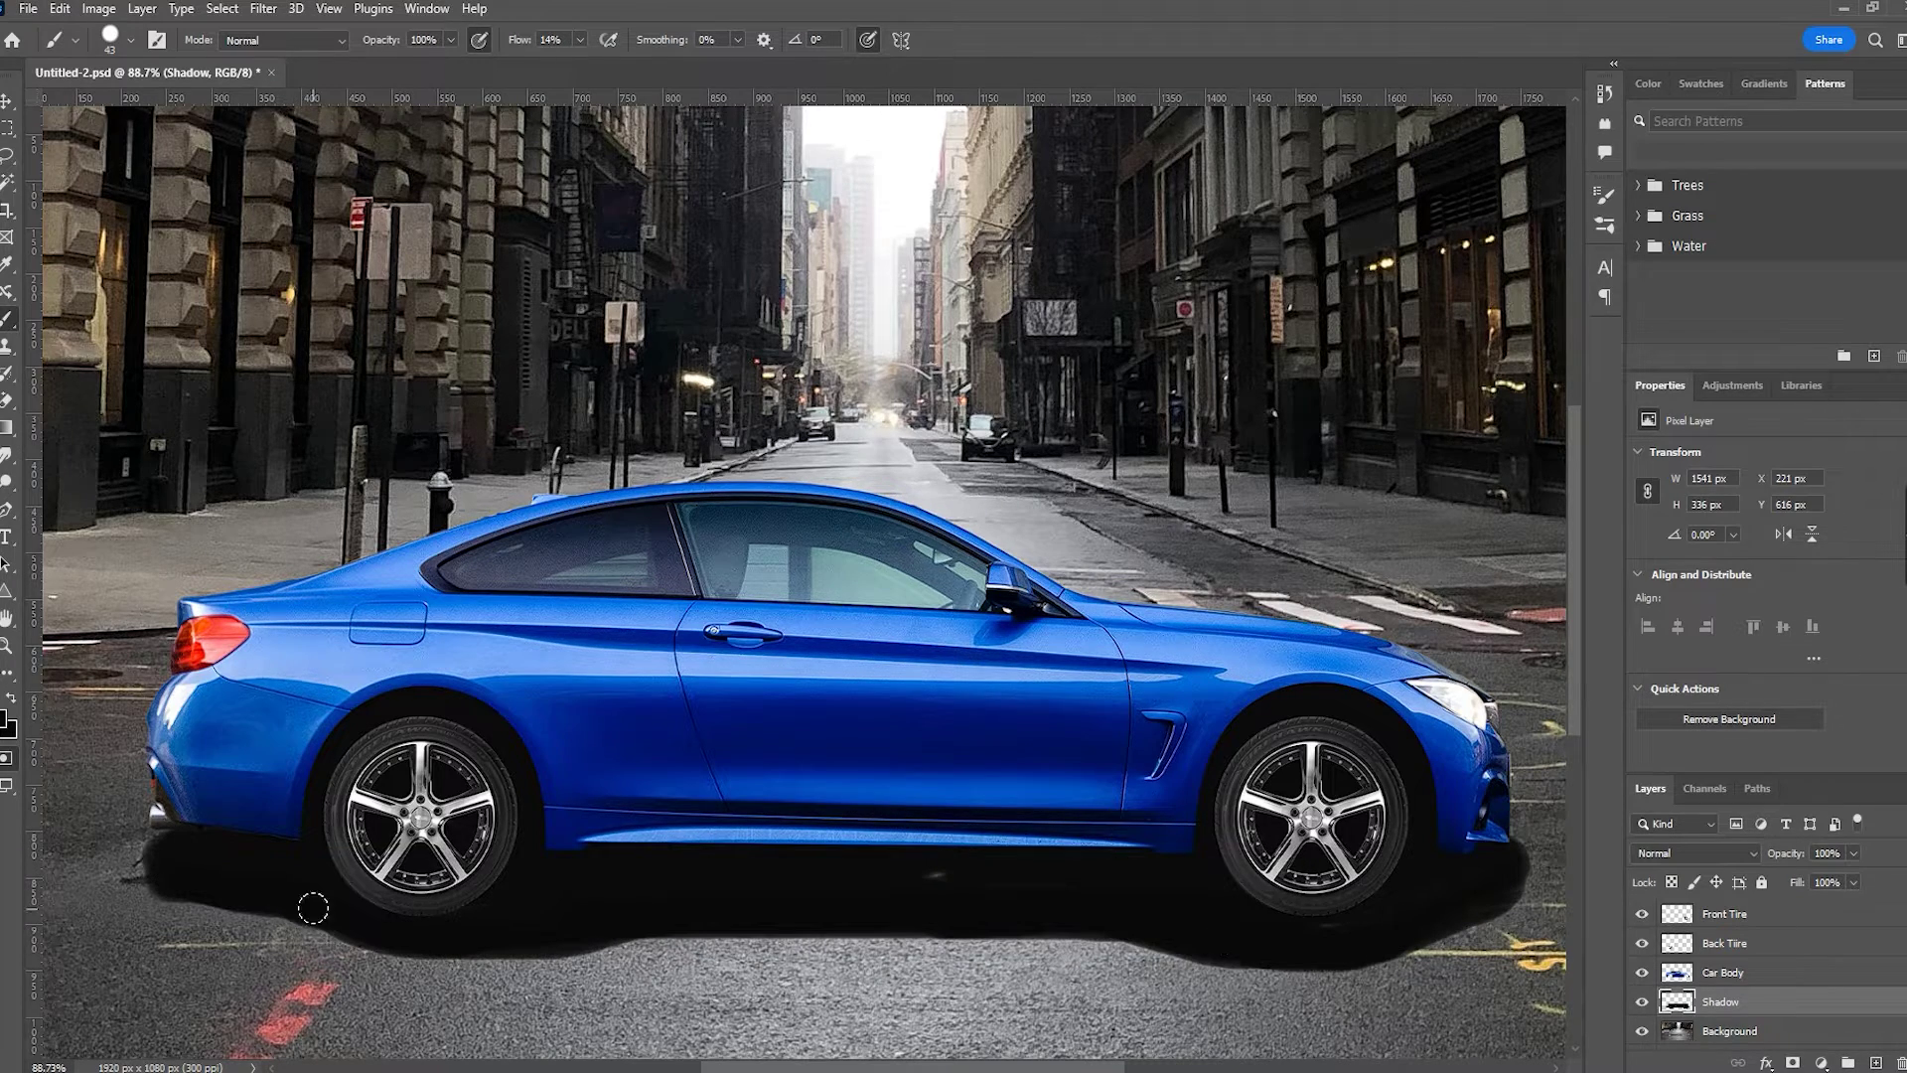
pyautogui.moveTo(294, 898); pyautogui.dragTo(575, 930)
pyautogui.scroll(-1, 575, 930)
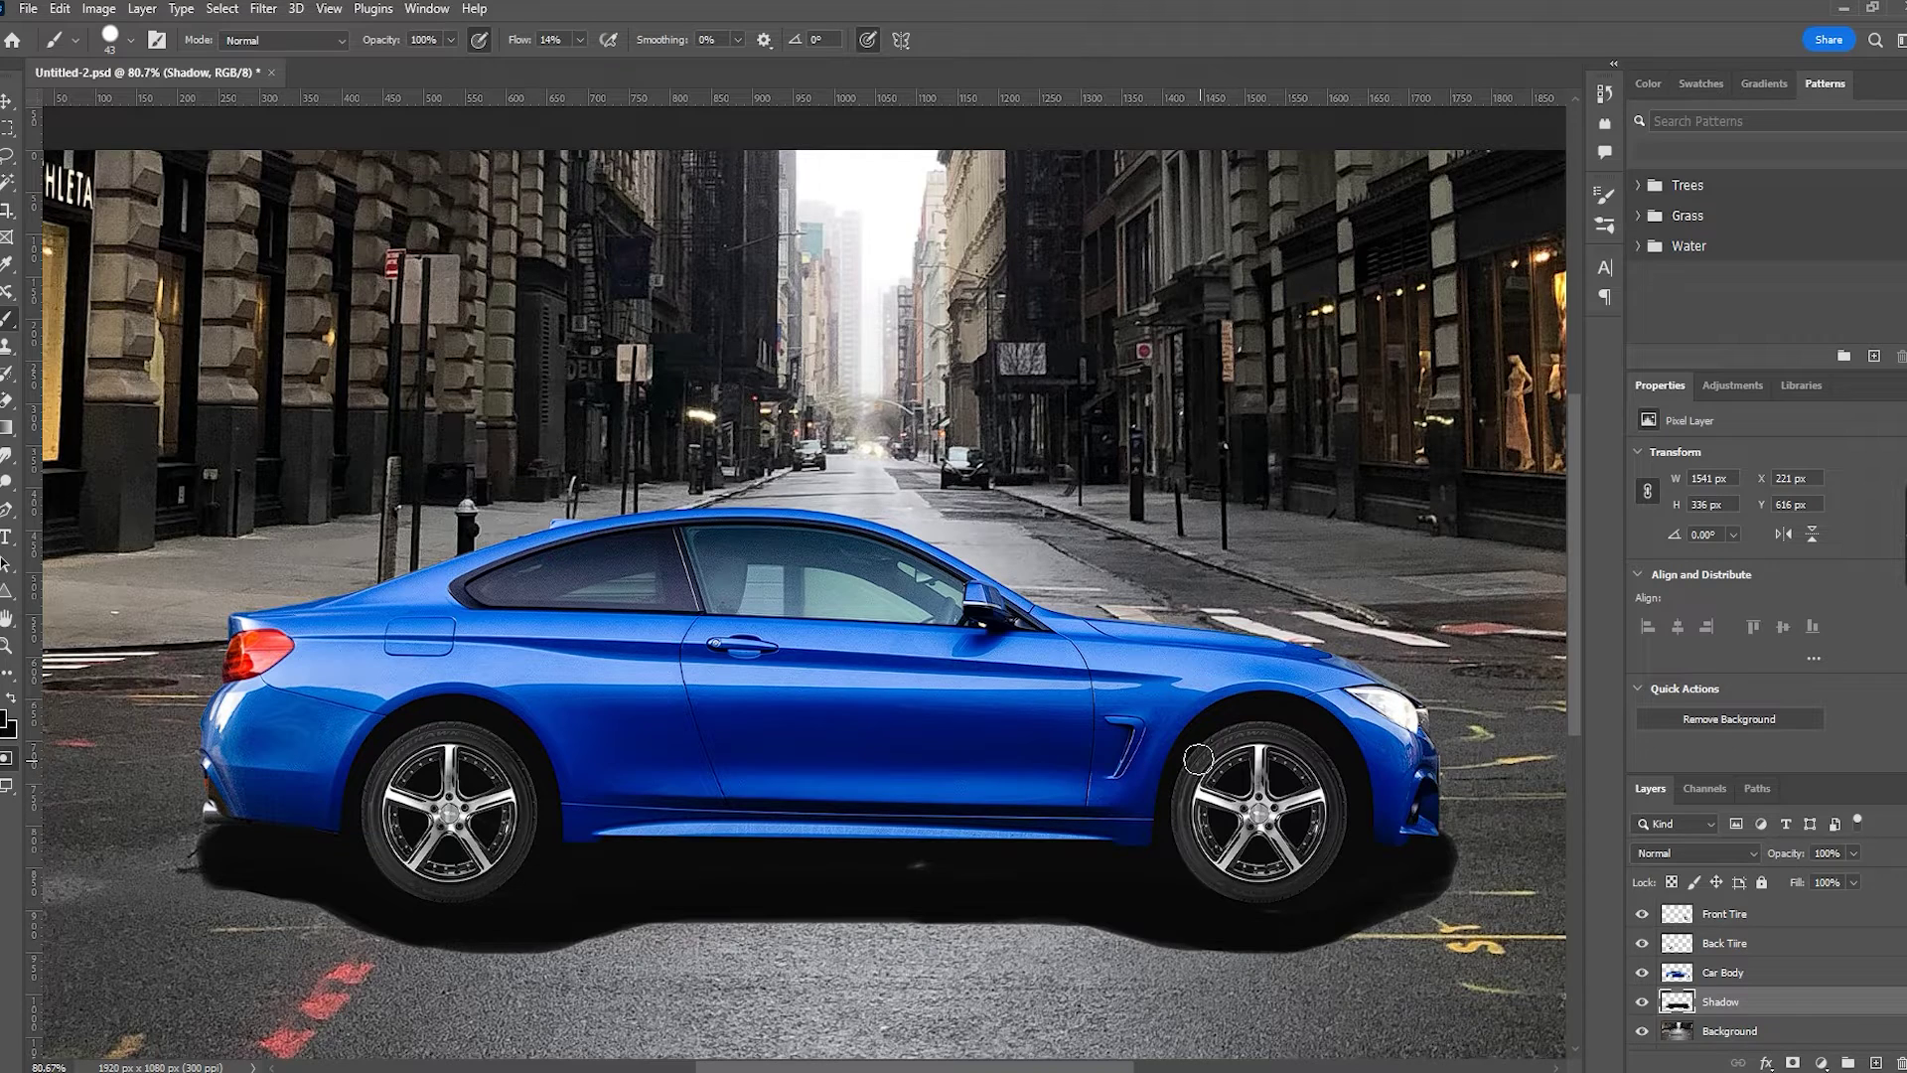
pyautogui.scroll(-1, 1143, 770)
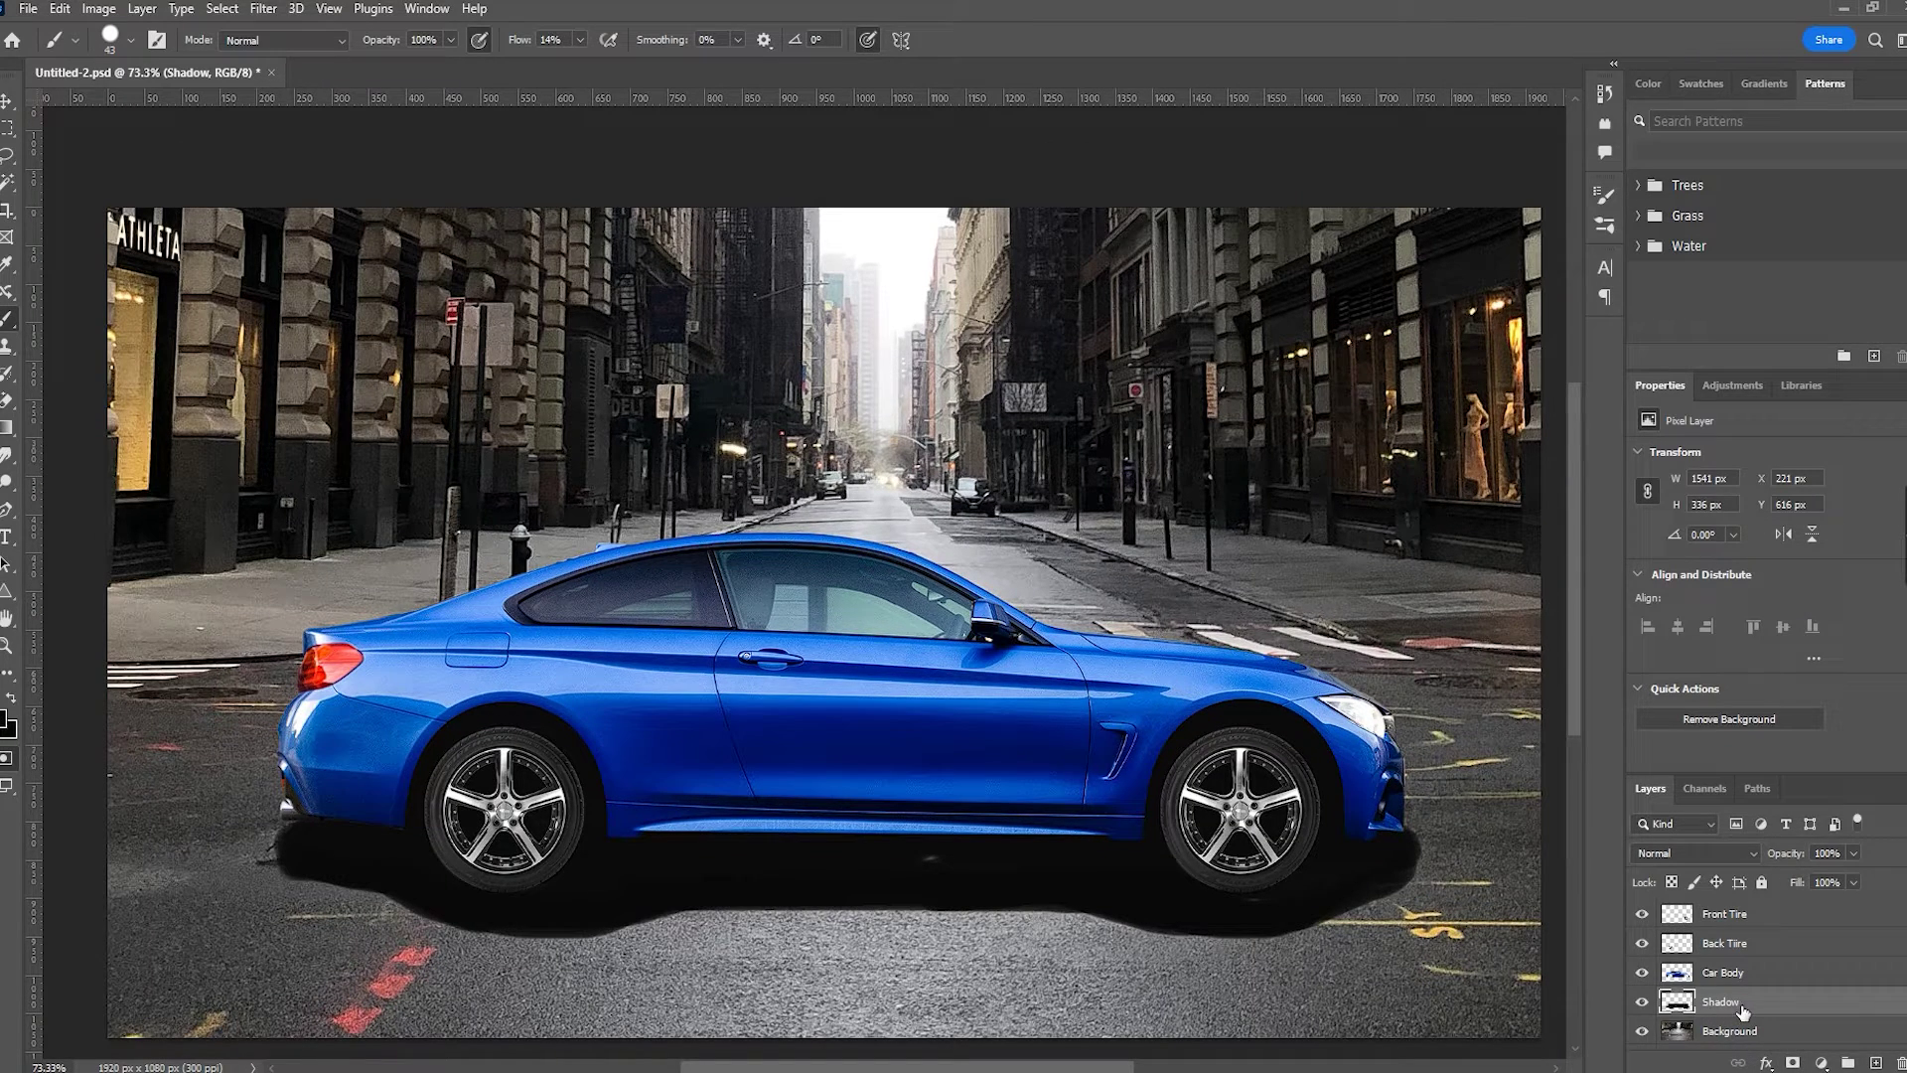
# Set the Shadow layer's opacity to 95%.
pyautogui.click(1828, 852)
pyautogui.write('85')
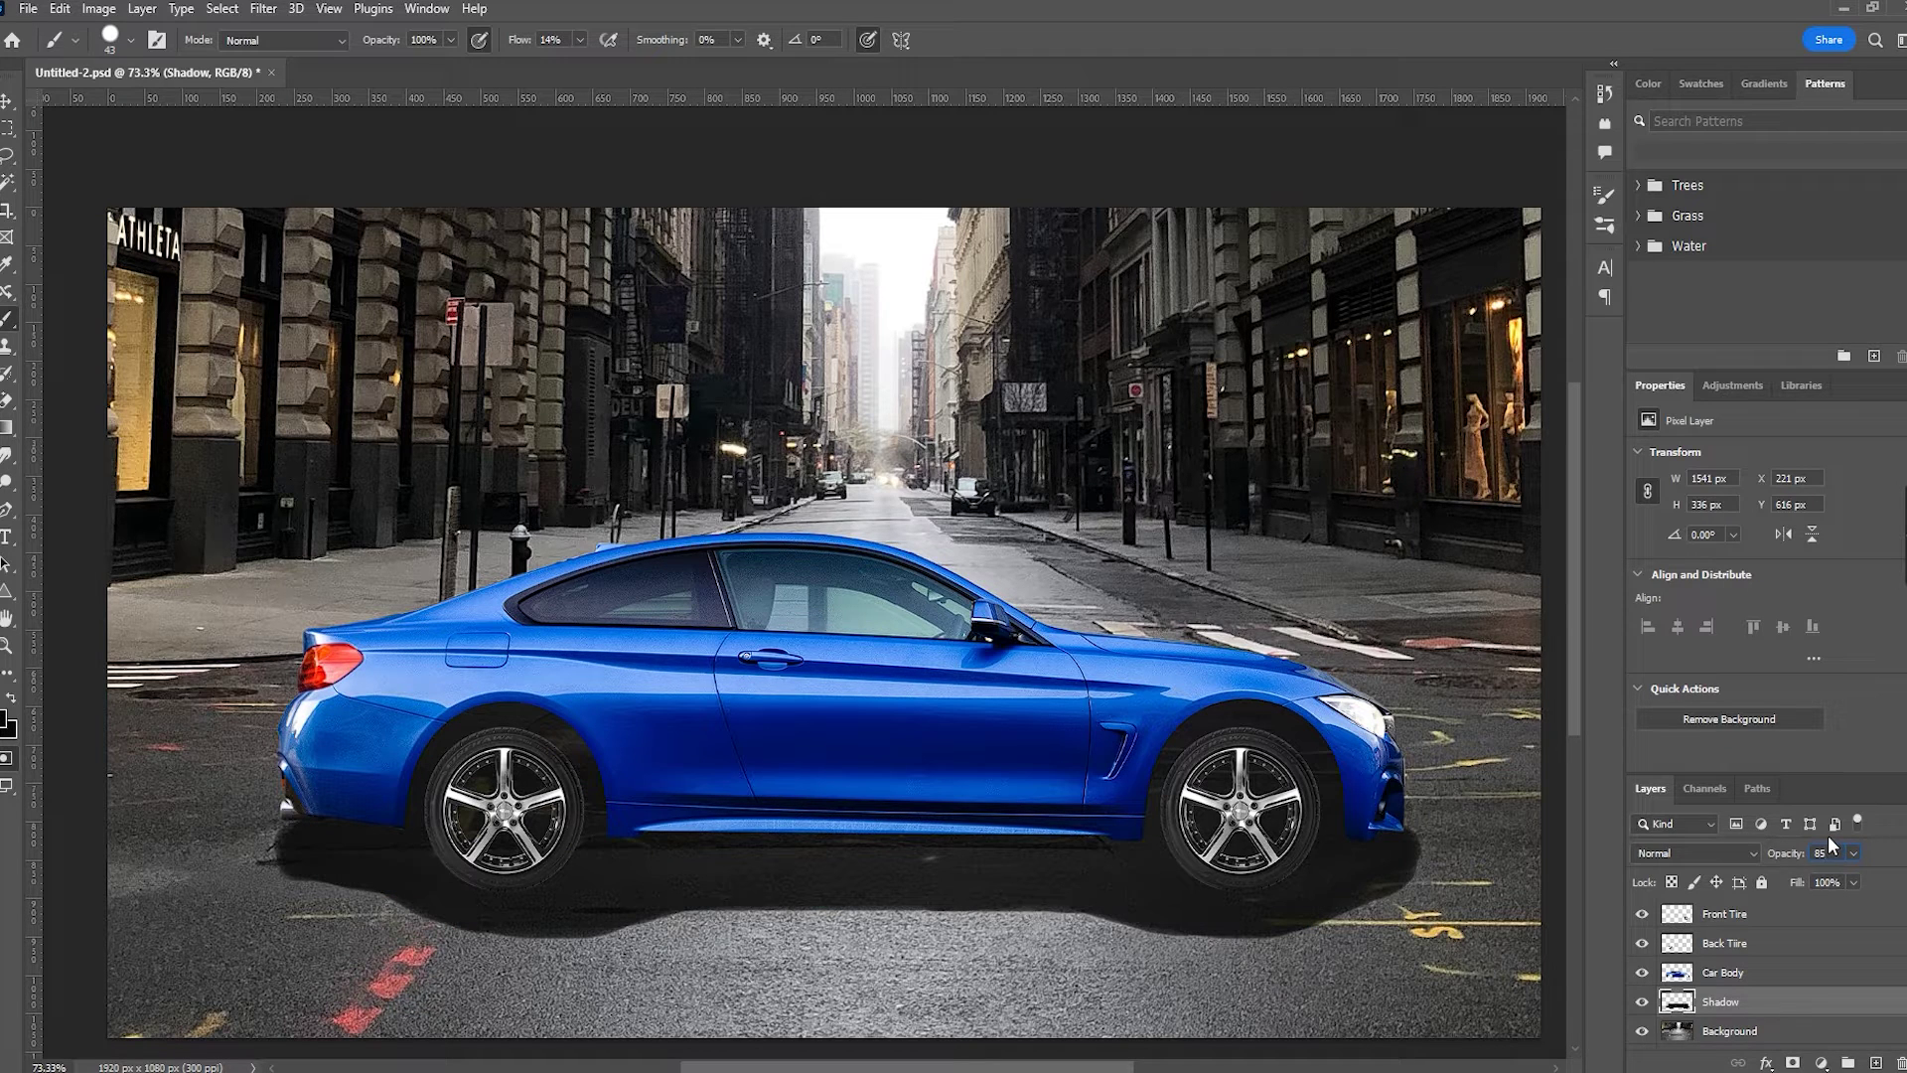
pyautogui.click(1853, 852)
pyautogui.moveTo(1821, 877); pyautogui.dragTo(1852, 880)
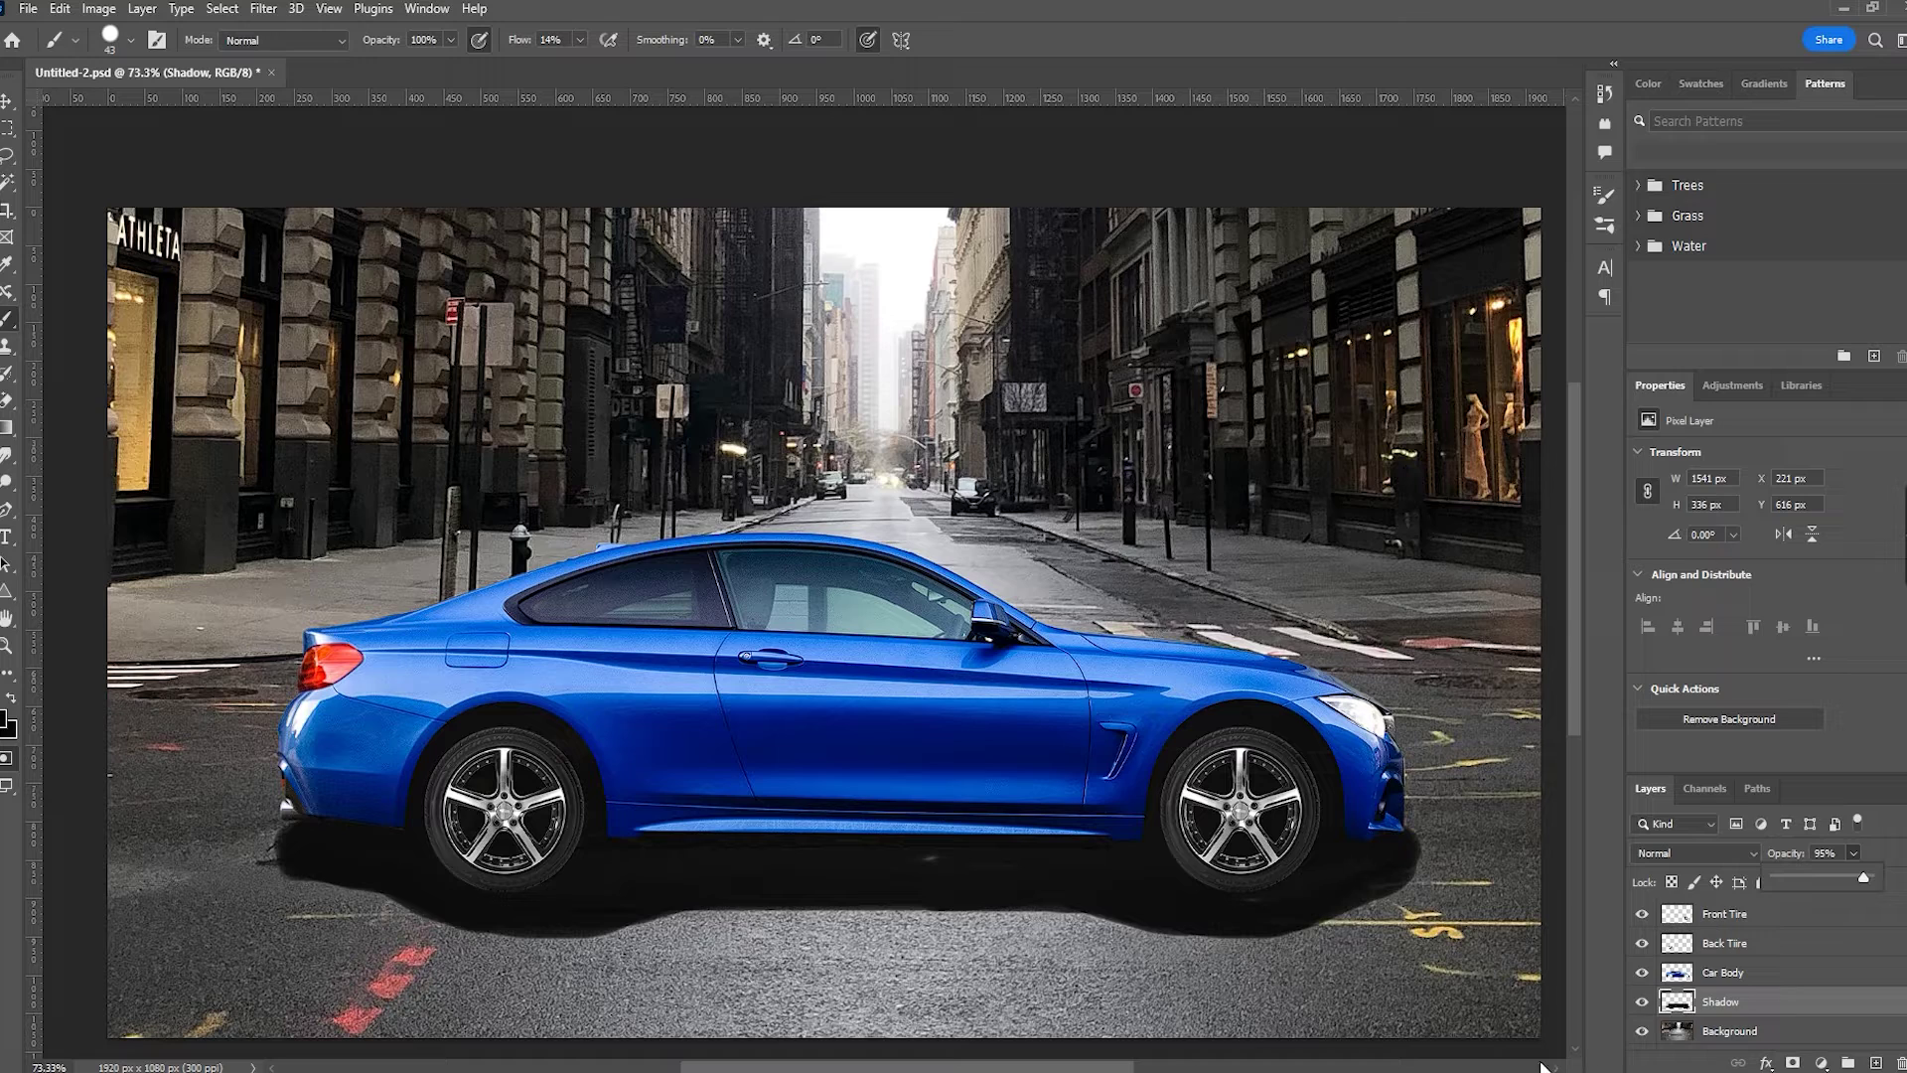
pyautogui.scroll(-1, 1778, 978)
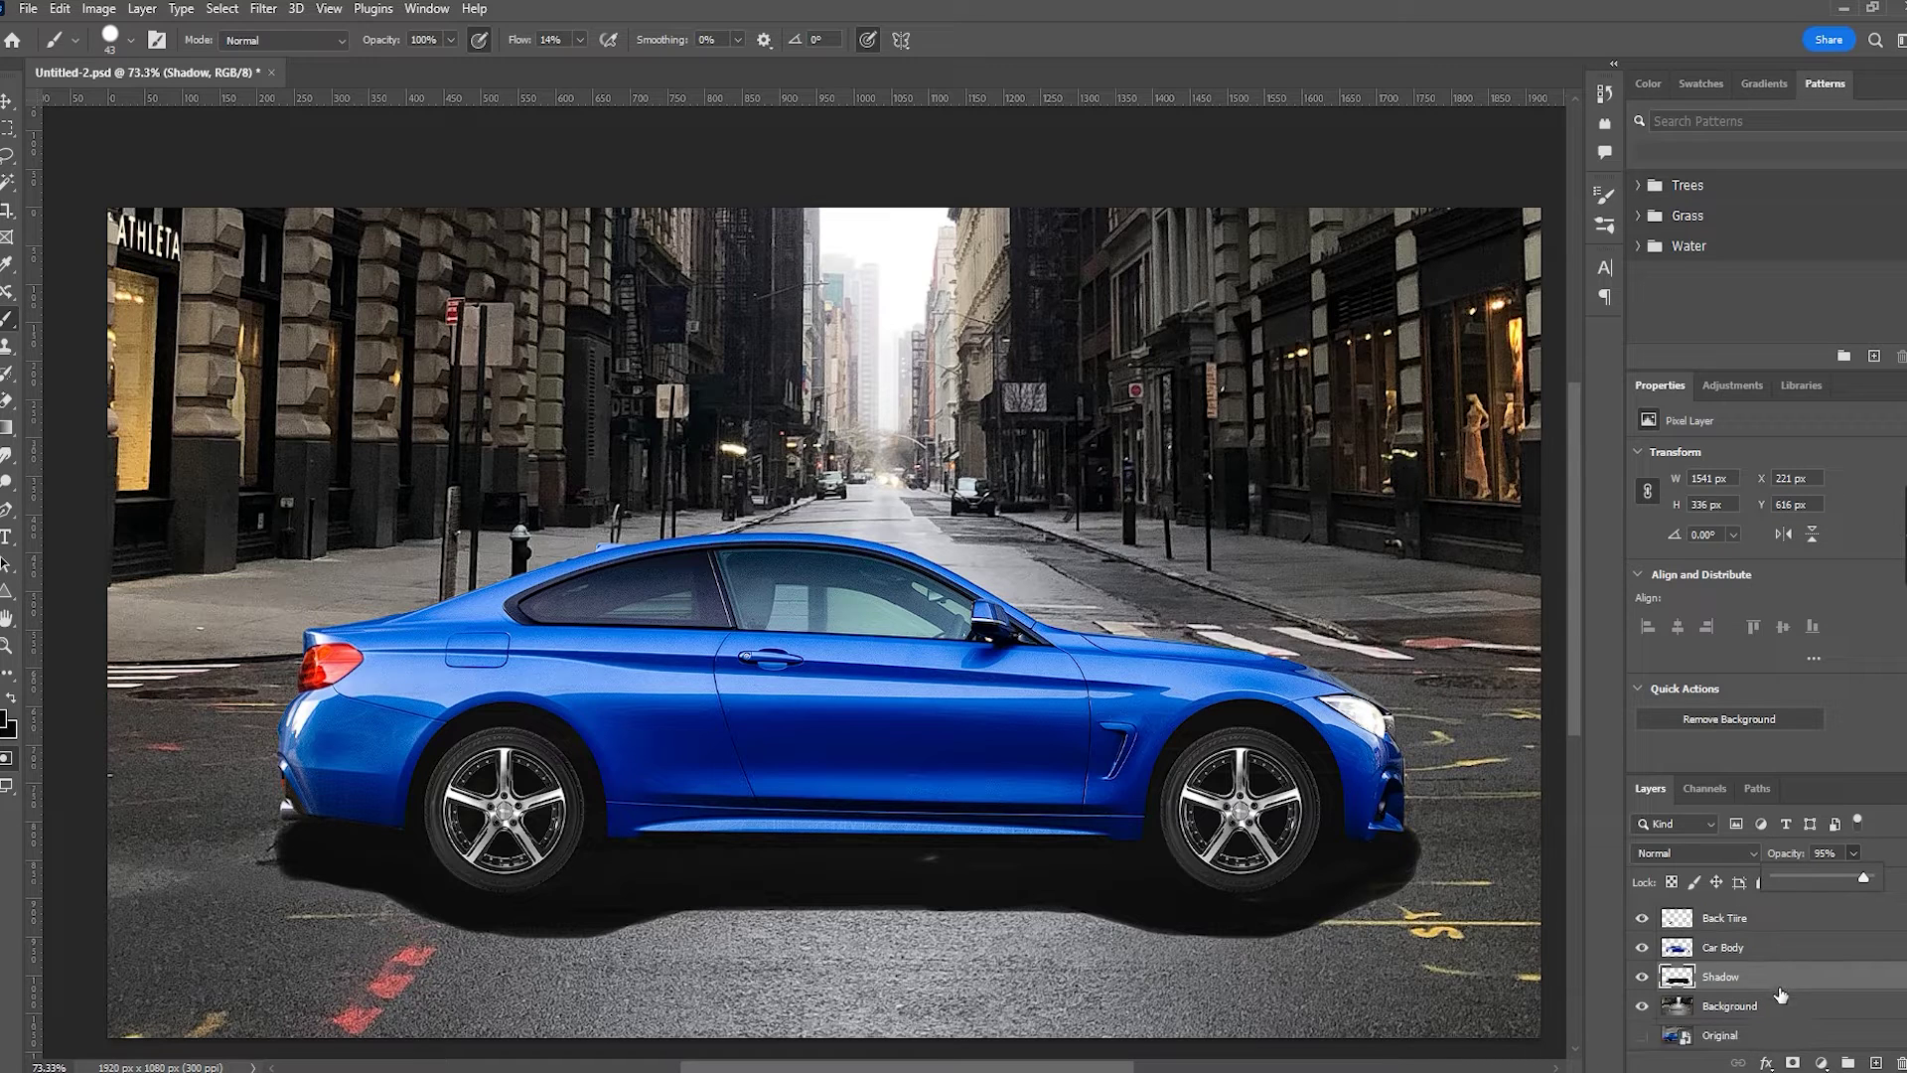
# Show only the Shadow layer and paint over its light streaks.
pyautogui.moveTo(1642, 1006); pyautogui.dragTo(1642, 918)
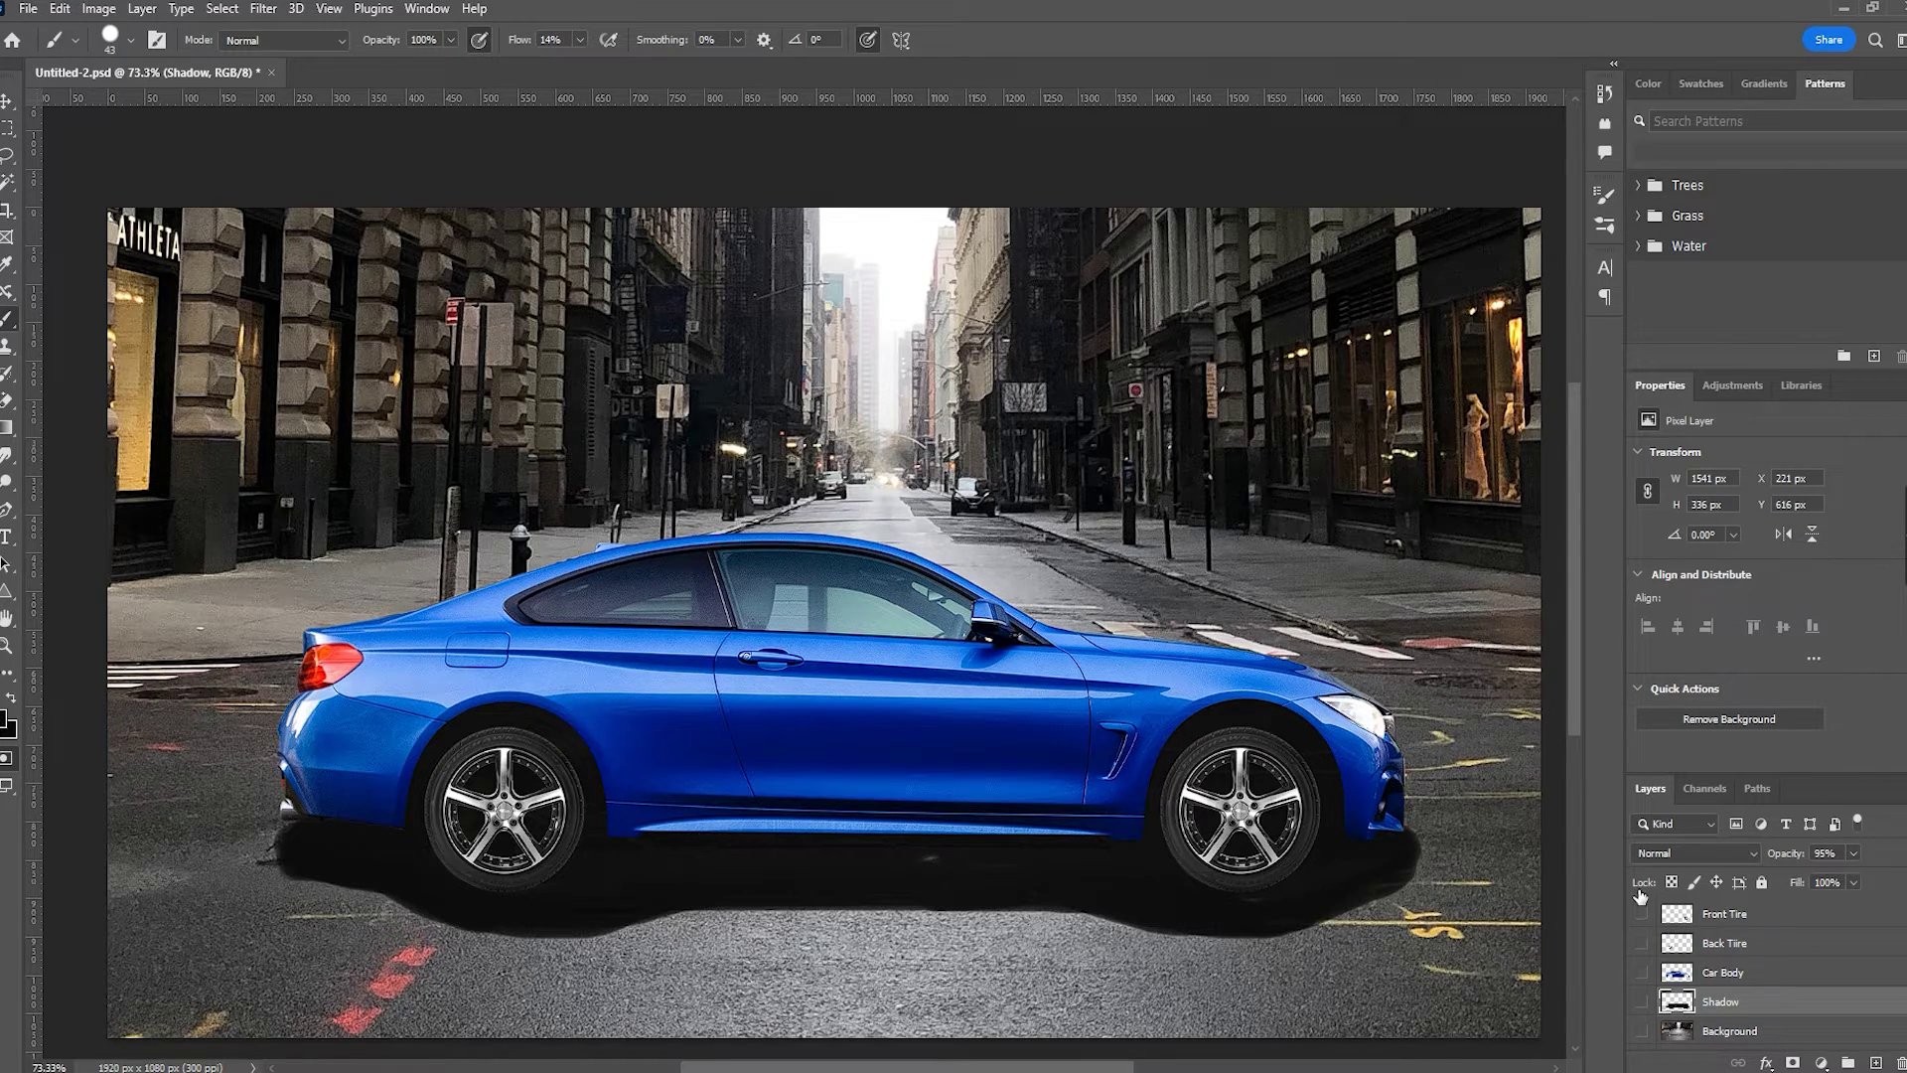
pyautogui.click(1642, 977)
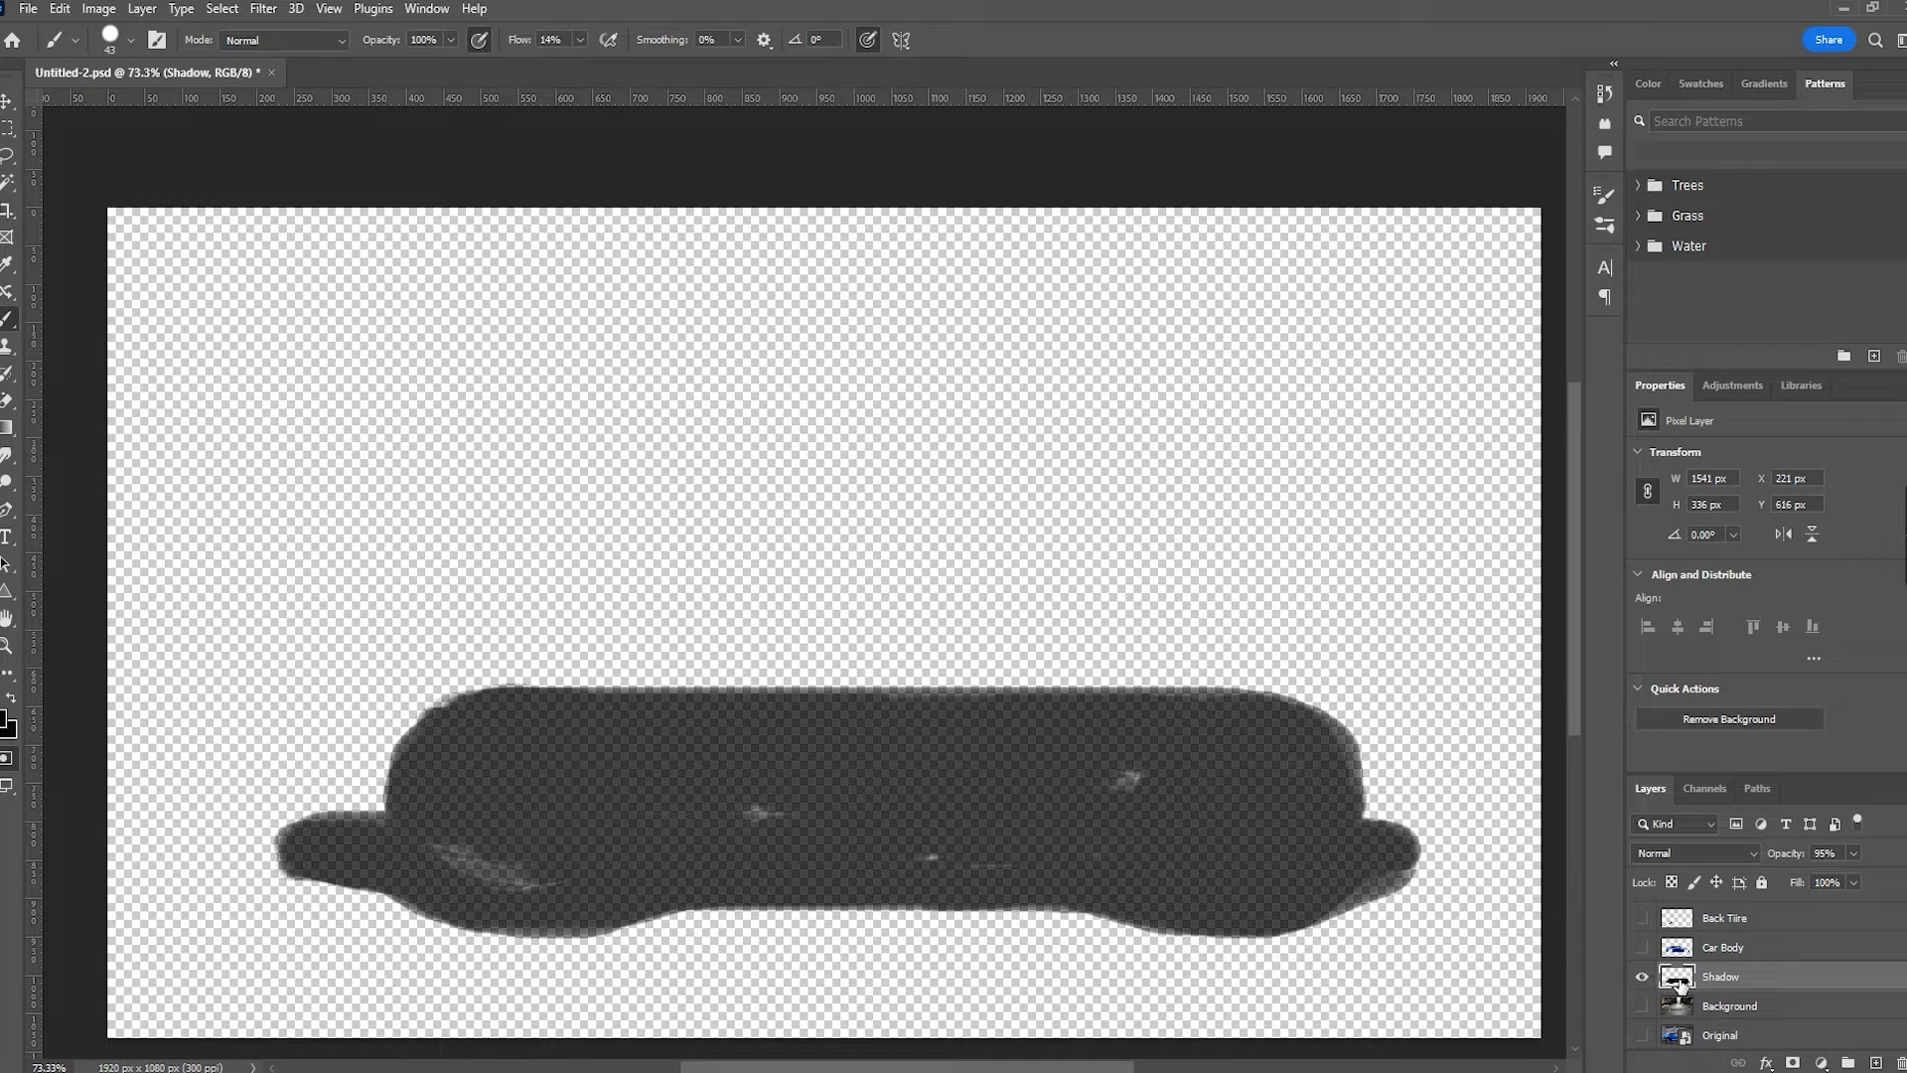
pyautogui.moveTo(440, 855)
pyautogui.mouseDown()
pyautogui.moveTo(1030, 822)
pyautogui.moveTo(502, 779)
pyautogui.moveTo(1261, 805)
pyautogui.moveTo(1344, 866)
pyautogui.moveTo(1235, 894)
pyautogui.moveTo(443, 898)
pyautogui.moveTo(1124, 852)
pyautogui.mouseUp()
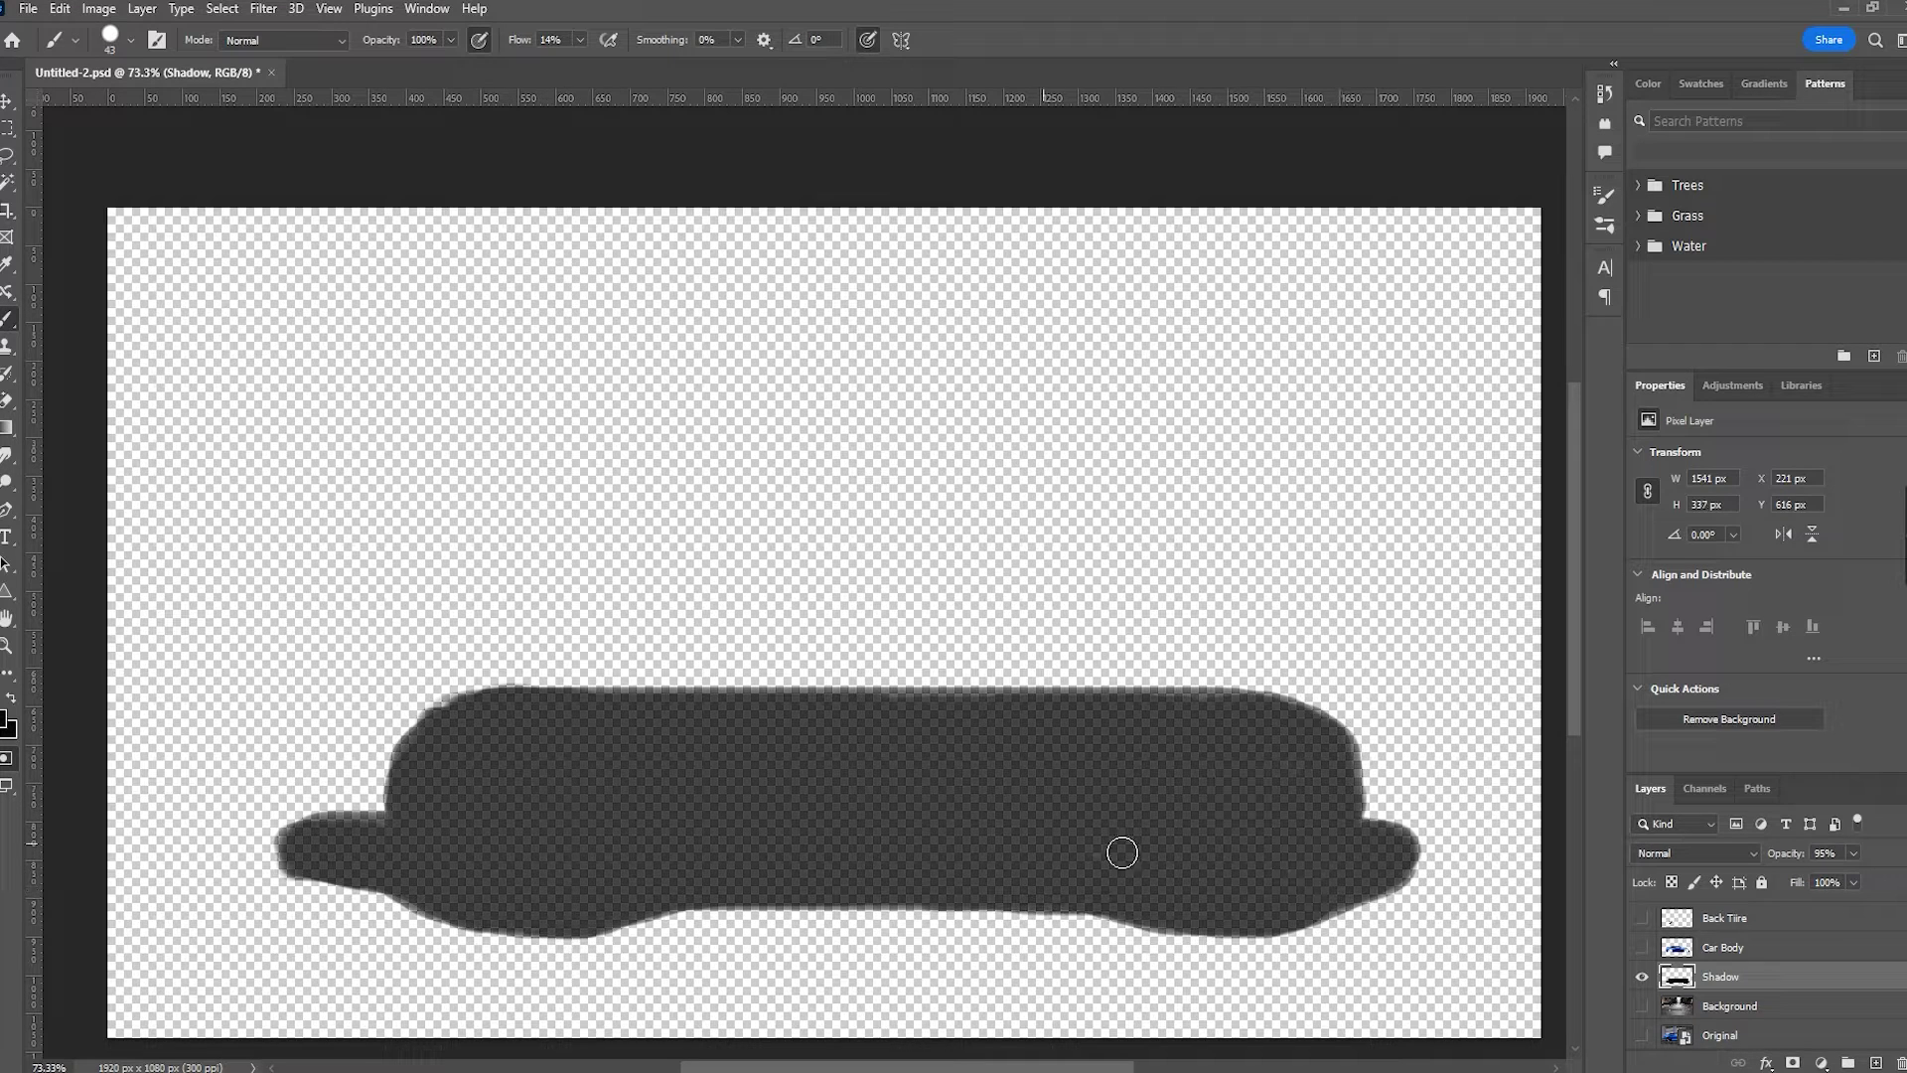
# Turn the Car Body, Back Tire, Front Tire and Background layers back on.
pyautogui.click(1643, 949)
pyautogui.scroll(1, 1645, 952)
pyautogui.click(1642, 944)
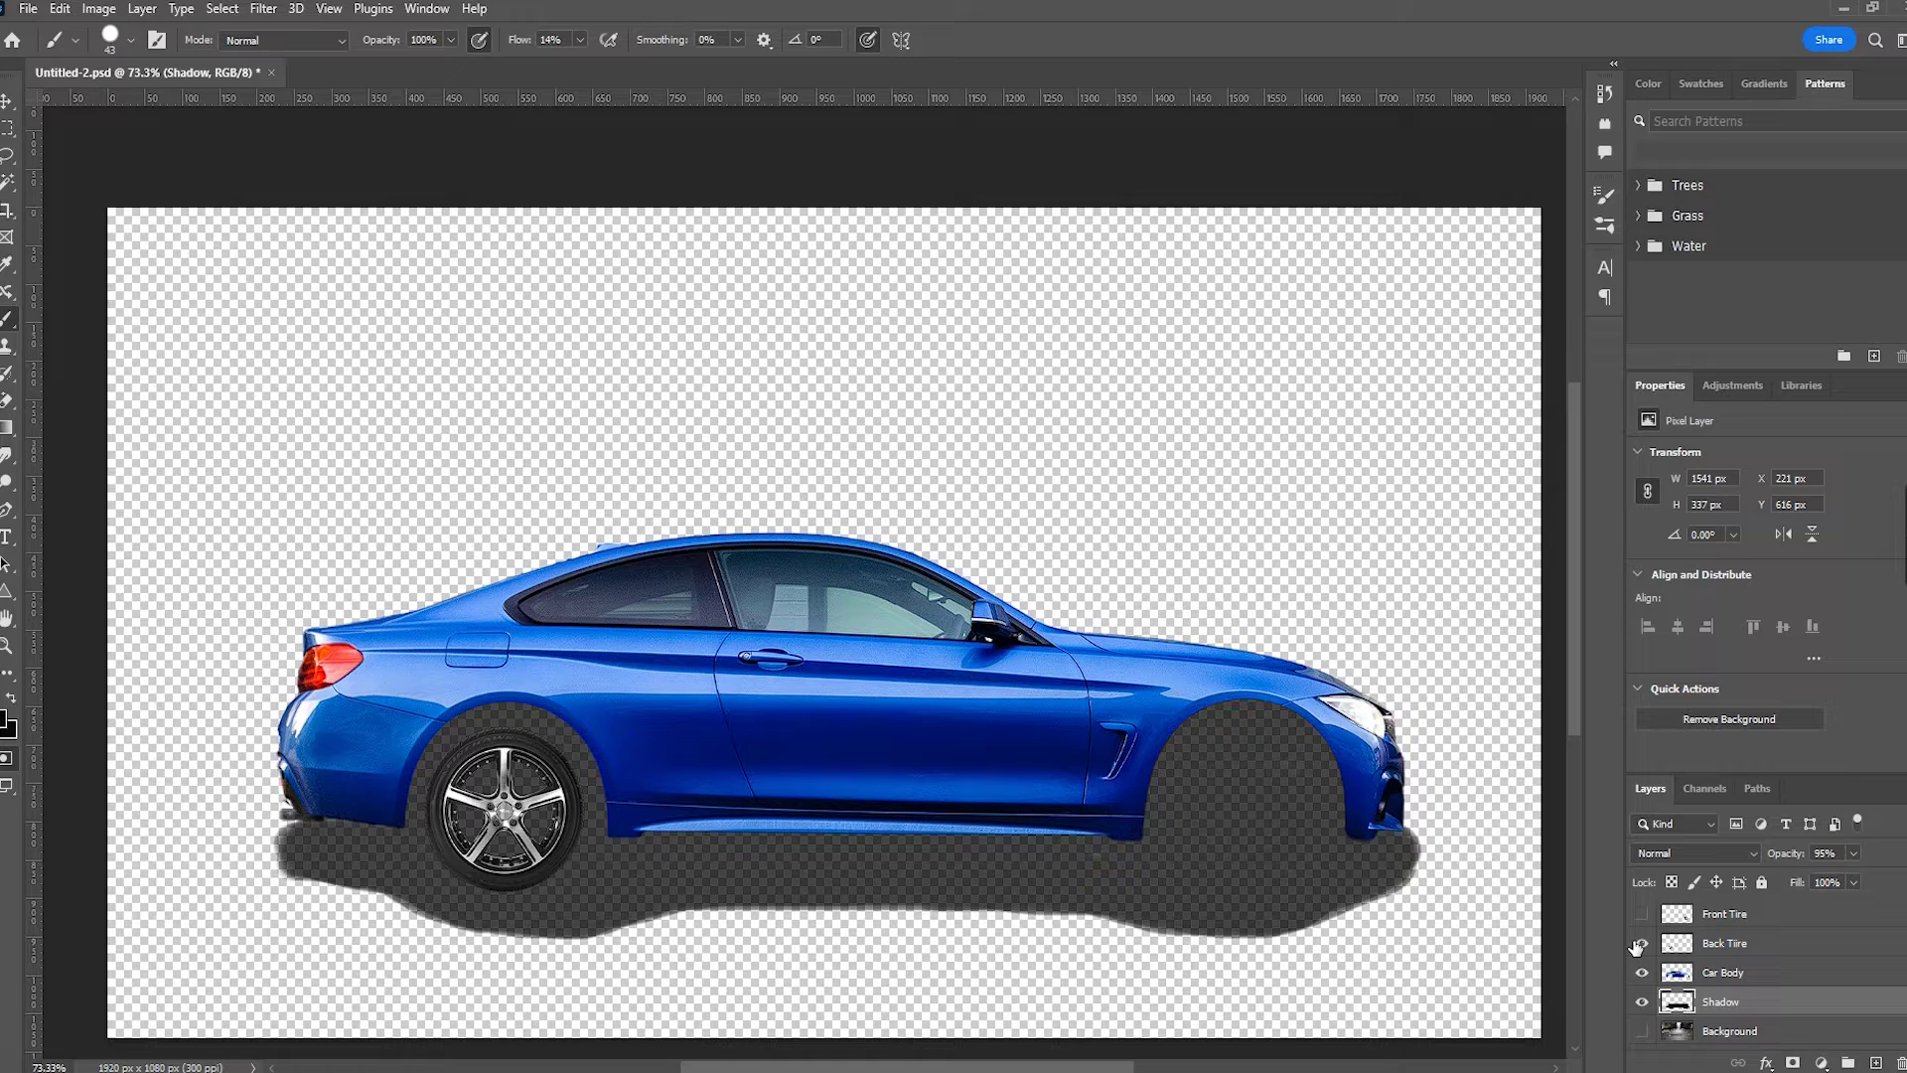
pyautogui.click(1642, 914)
pyautogui.scroll(-1, 1667, 958)
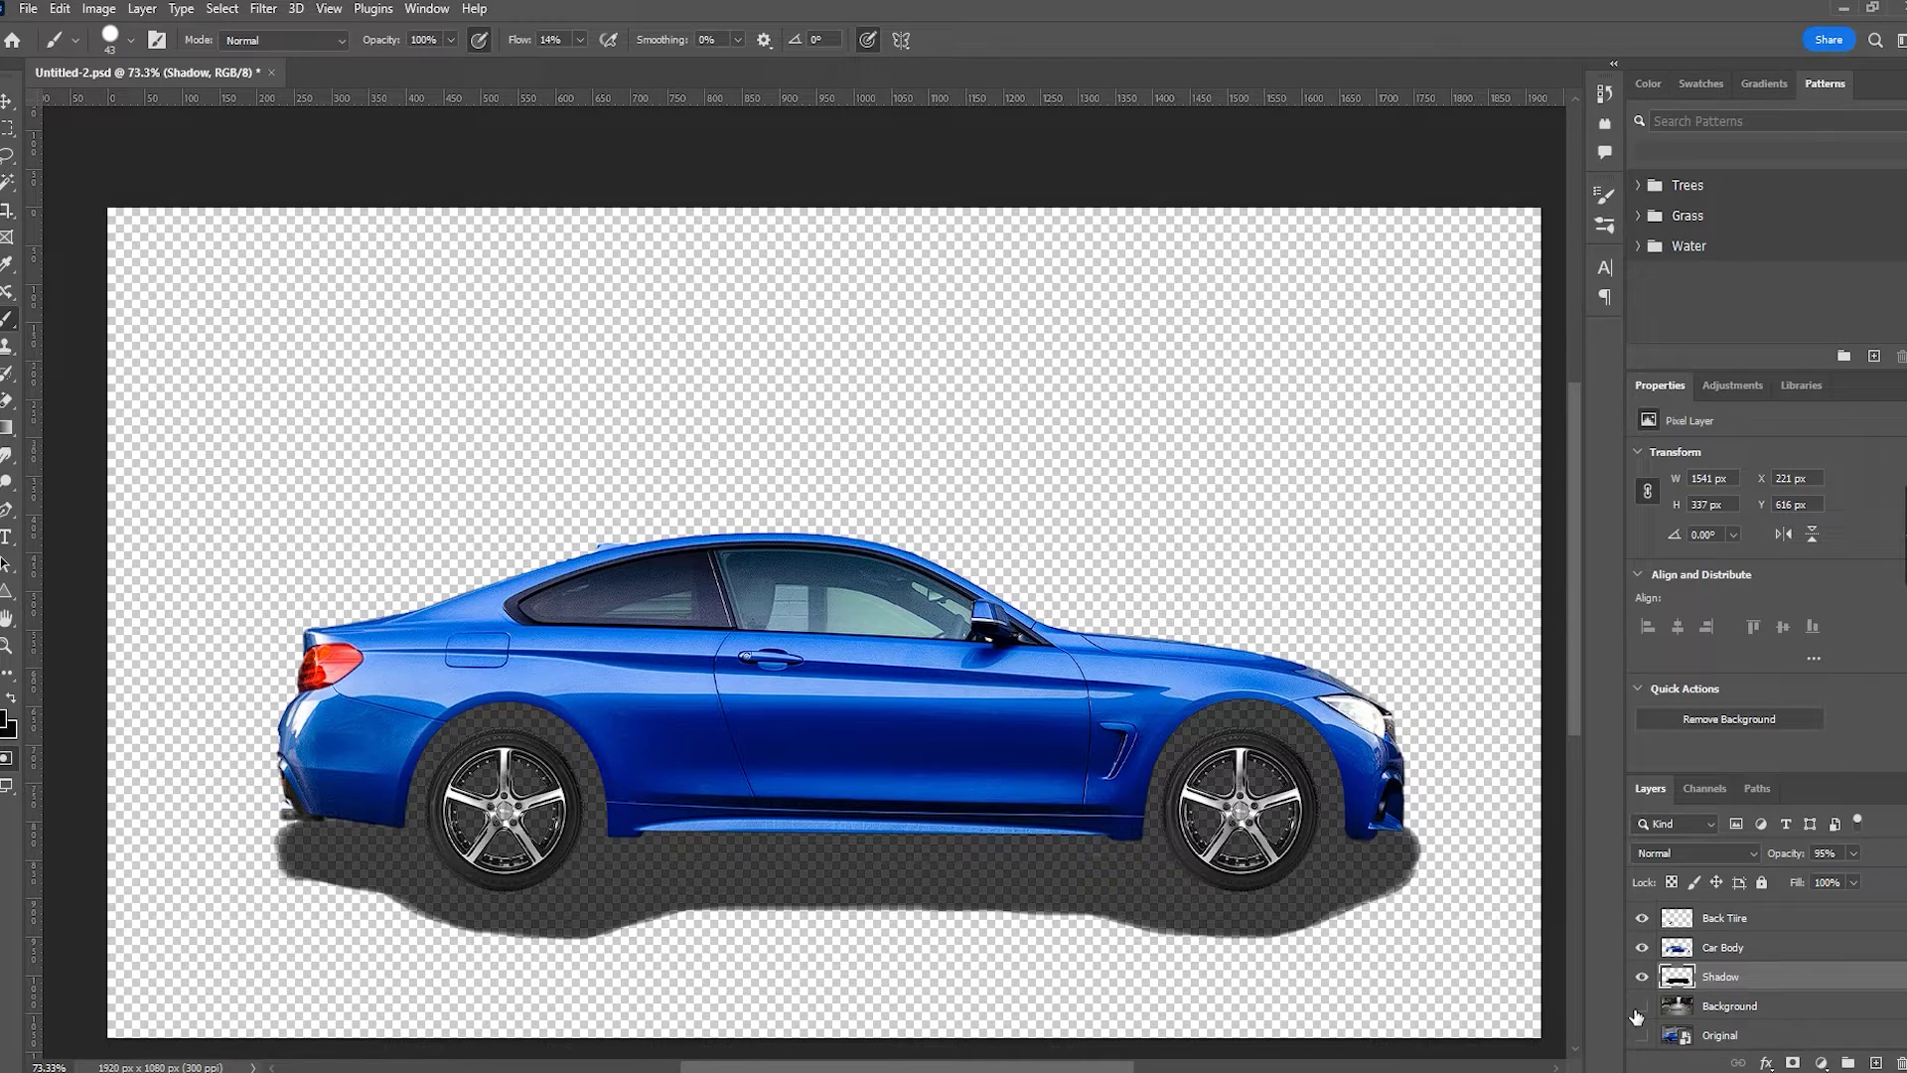
pyautogui.click(1641, 1006)
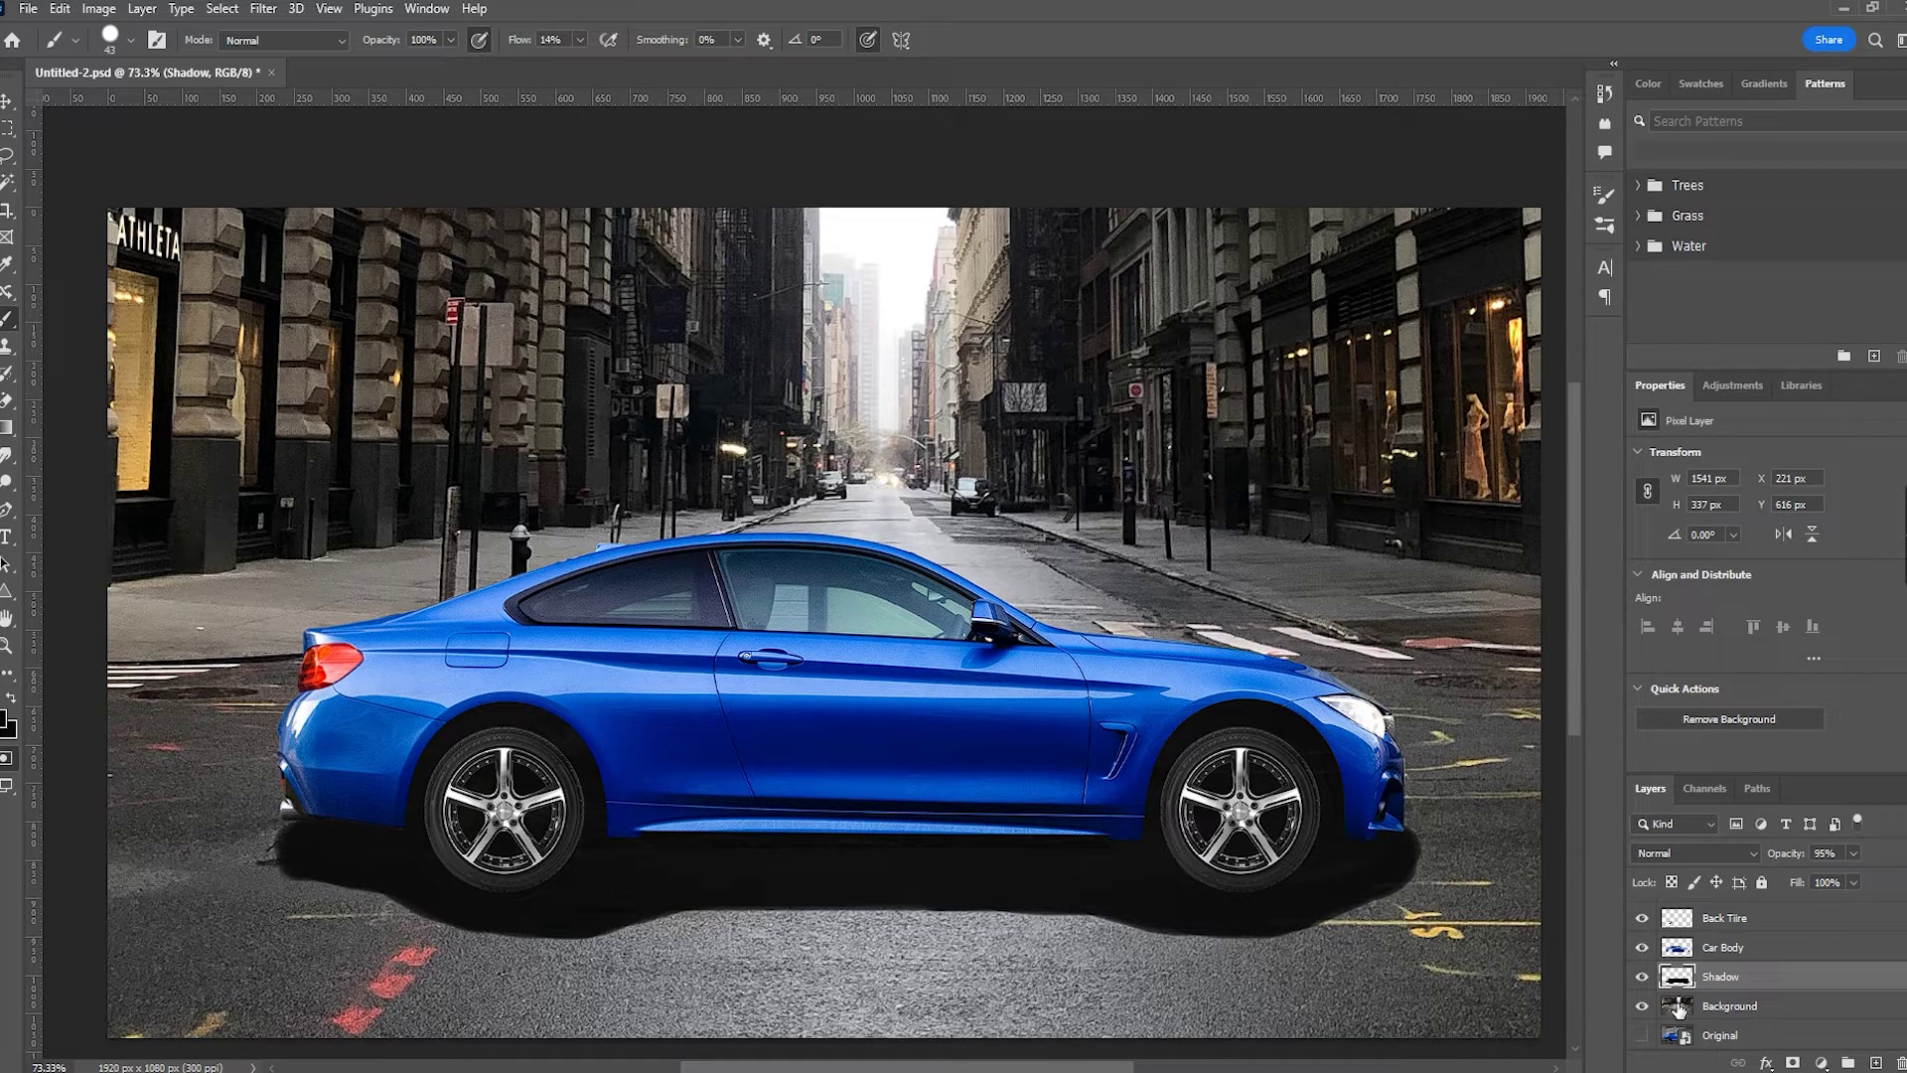
# Save the composite as Animation.psd on the Desktop, then return to After Effects.
pyautogui.scroll(1, 1679, 1005)
pyautogui.scroll(-1, 1679, 1004)
pyautogui.click(28, 8)
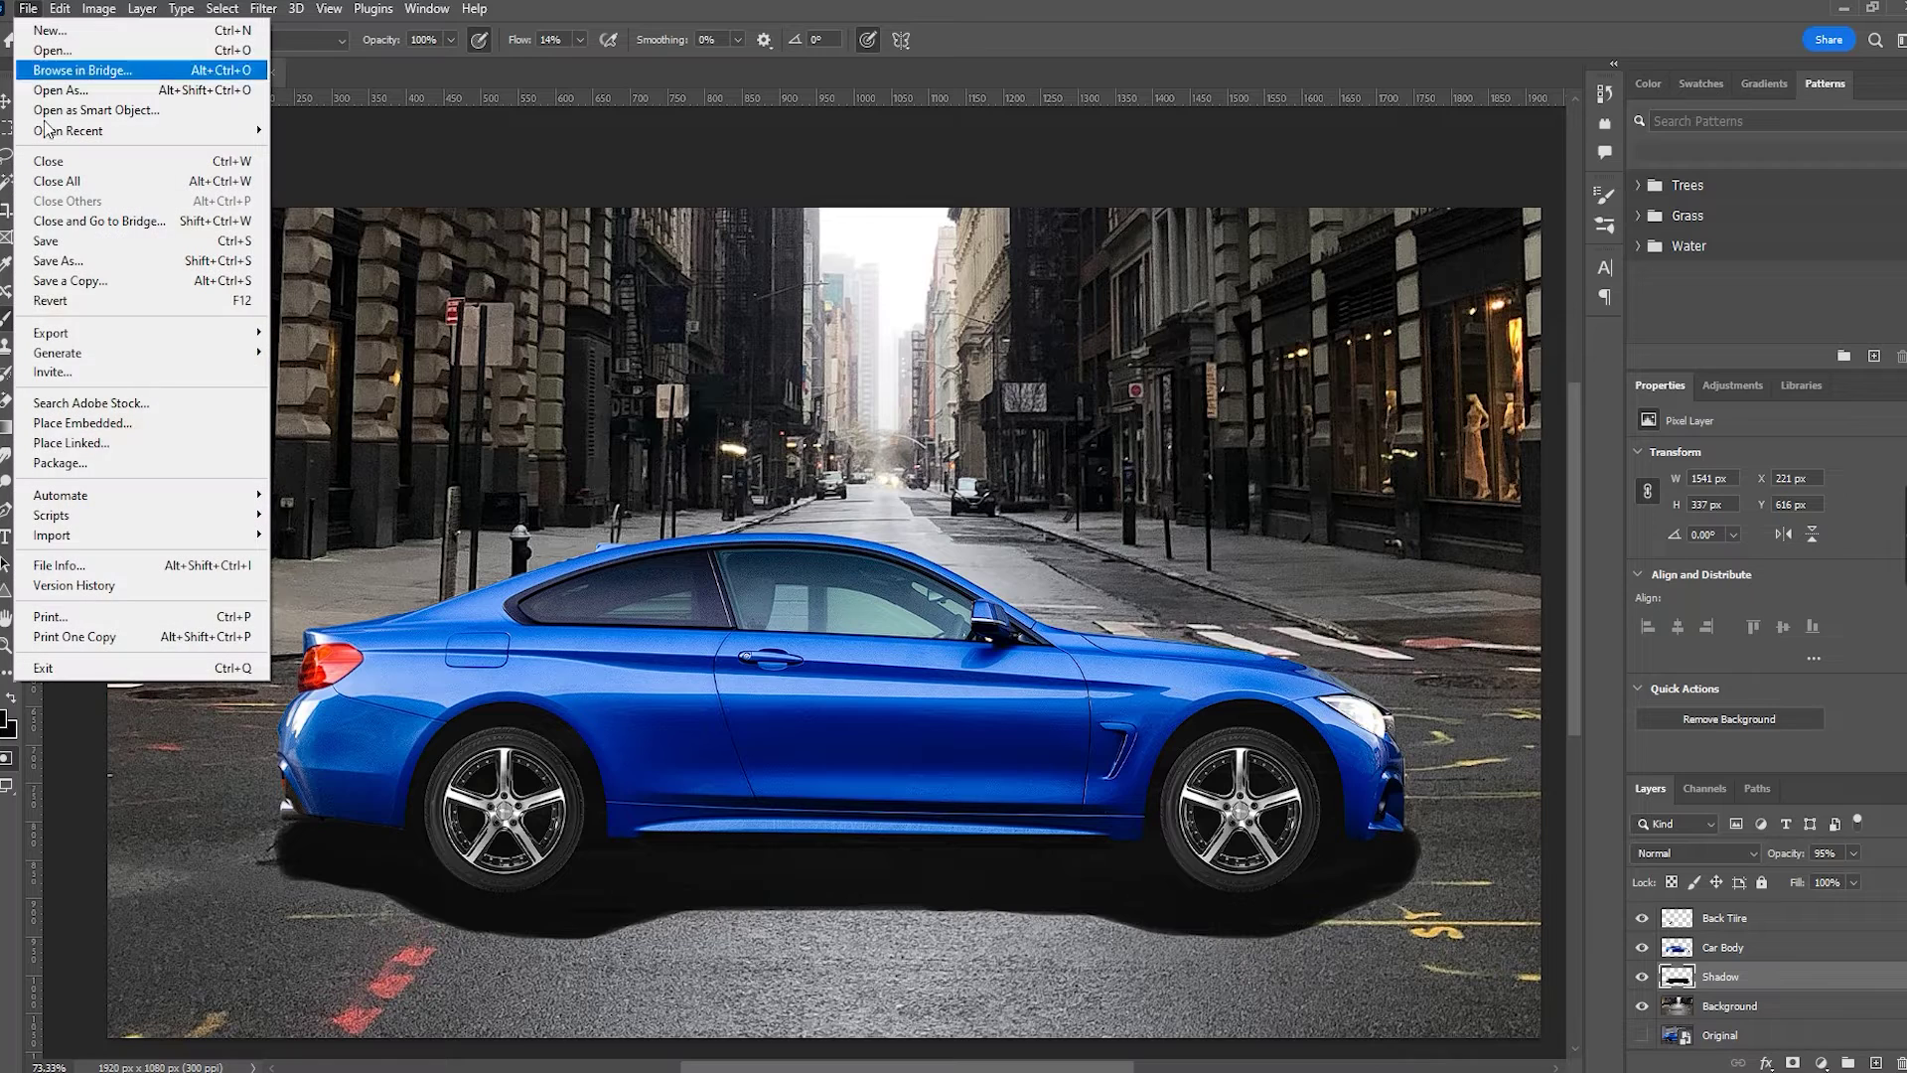
pyautogui.click(98, 263)
pyautogui.write('Animation')
pyautogui.click(790, 599)
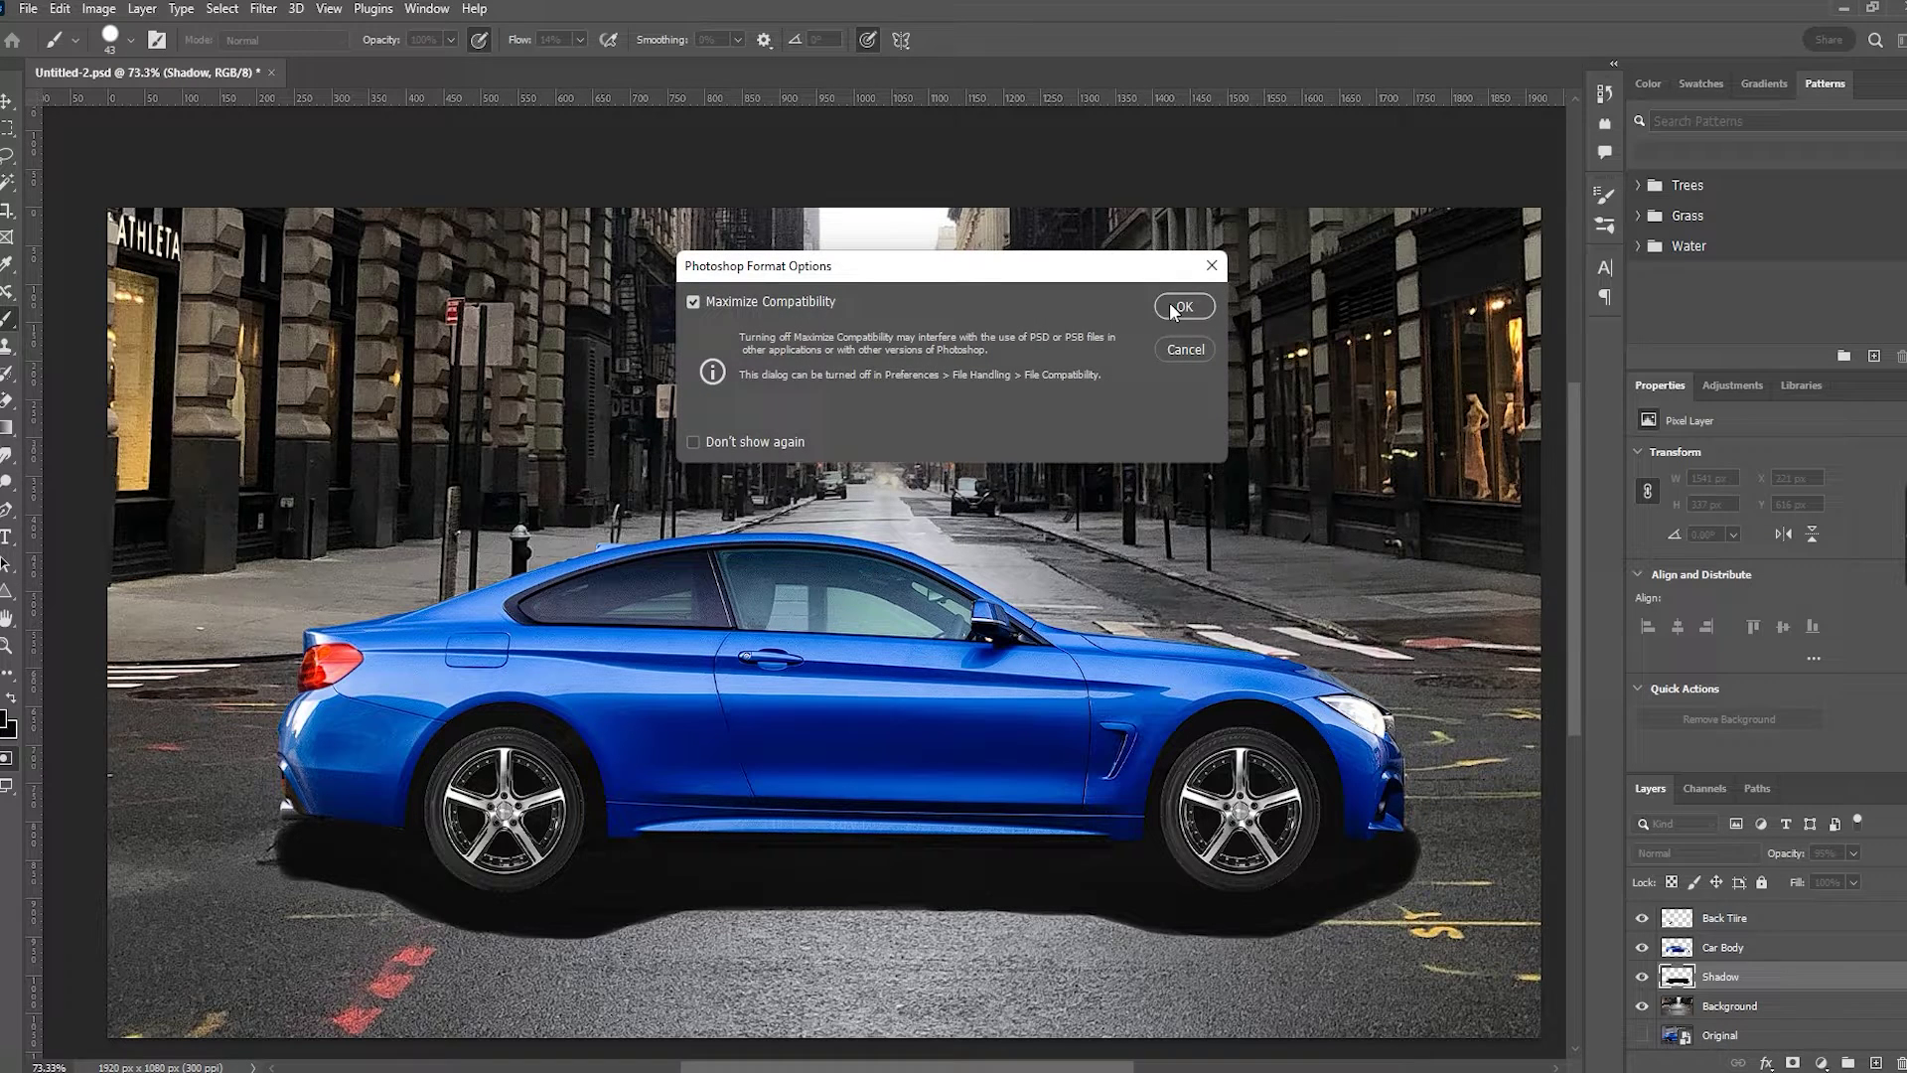
pyautogui.click(1183, 307)
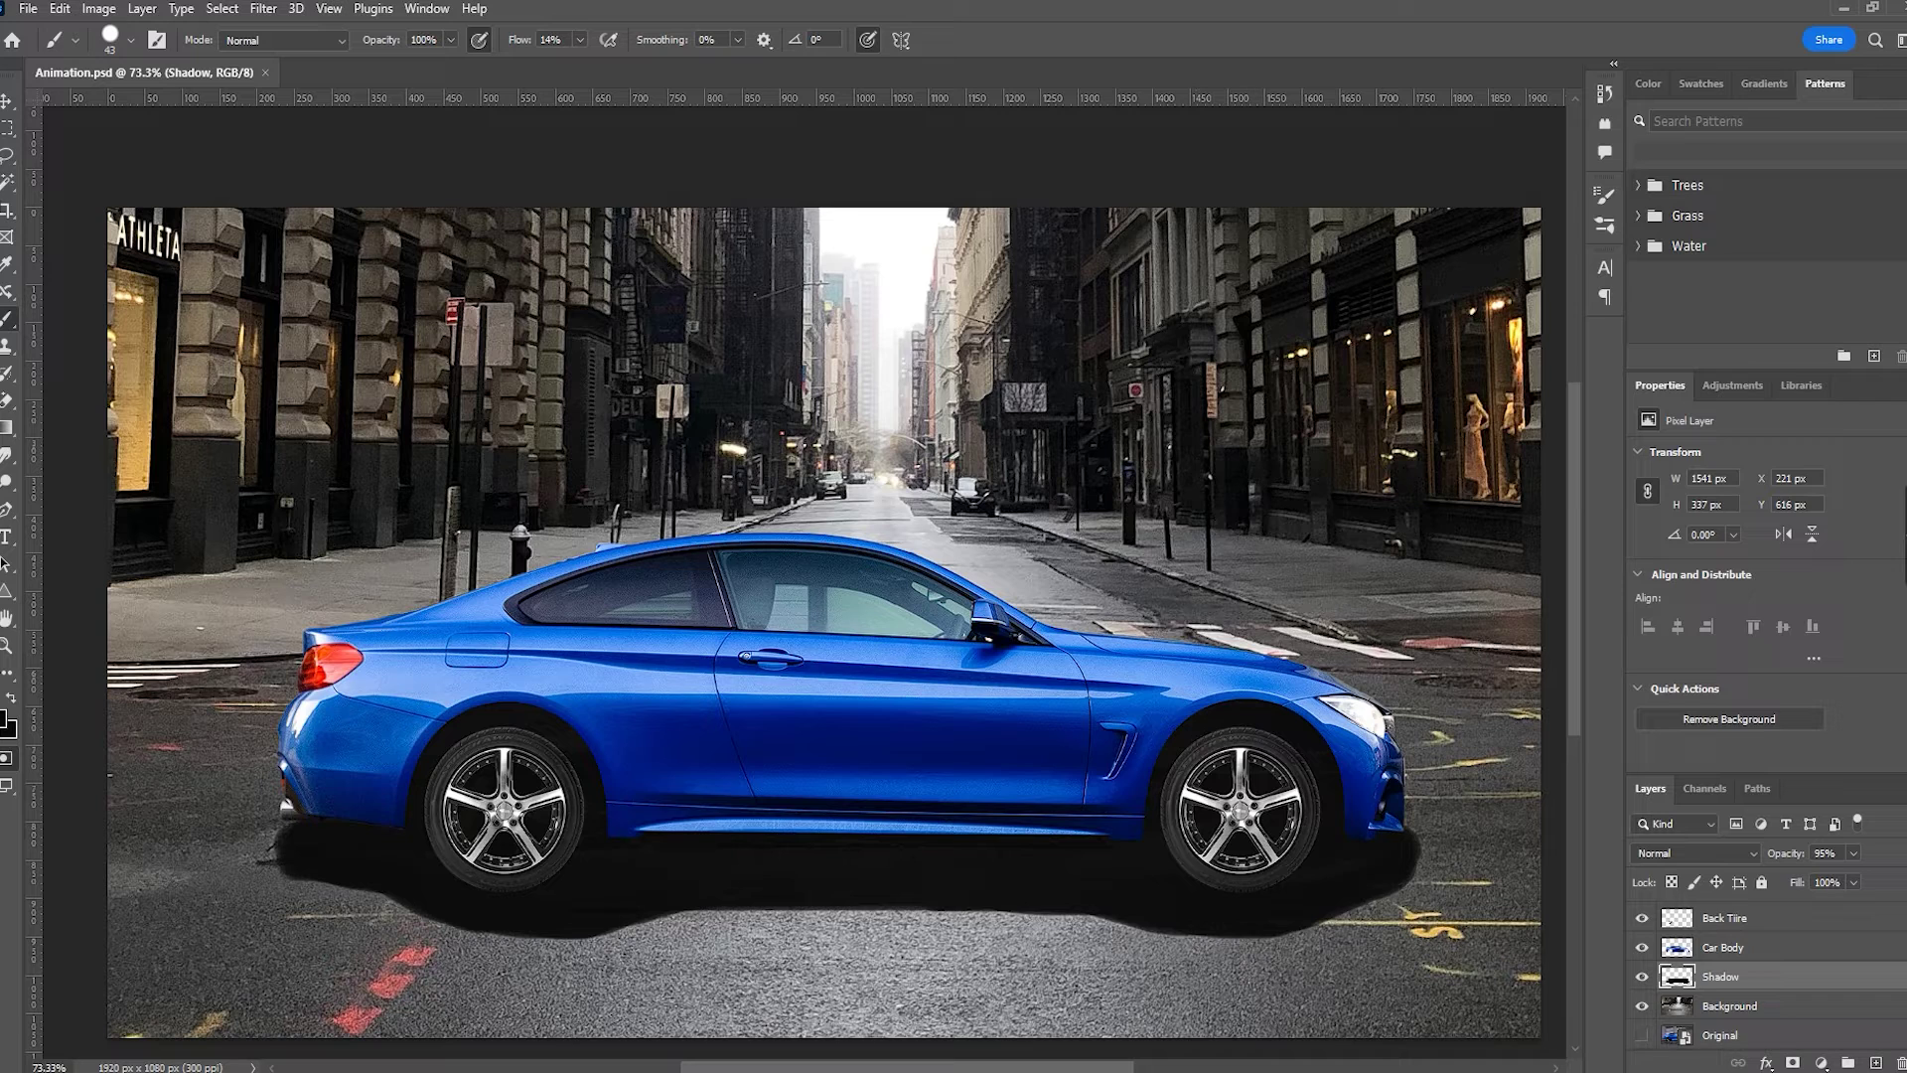
pyautogui.moveTo(1251, 1071)
pyautogui.click(1252, 998)
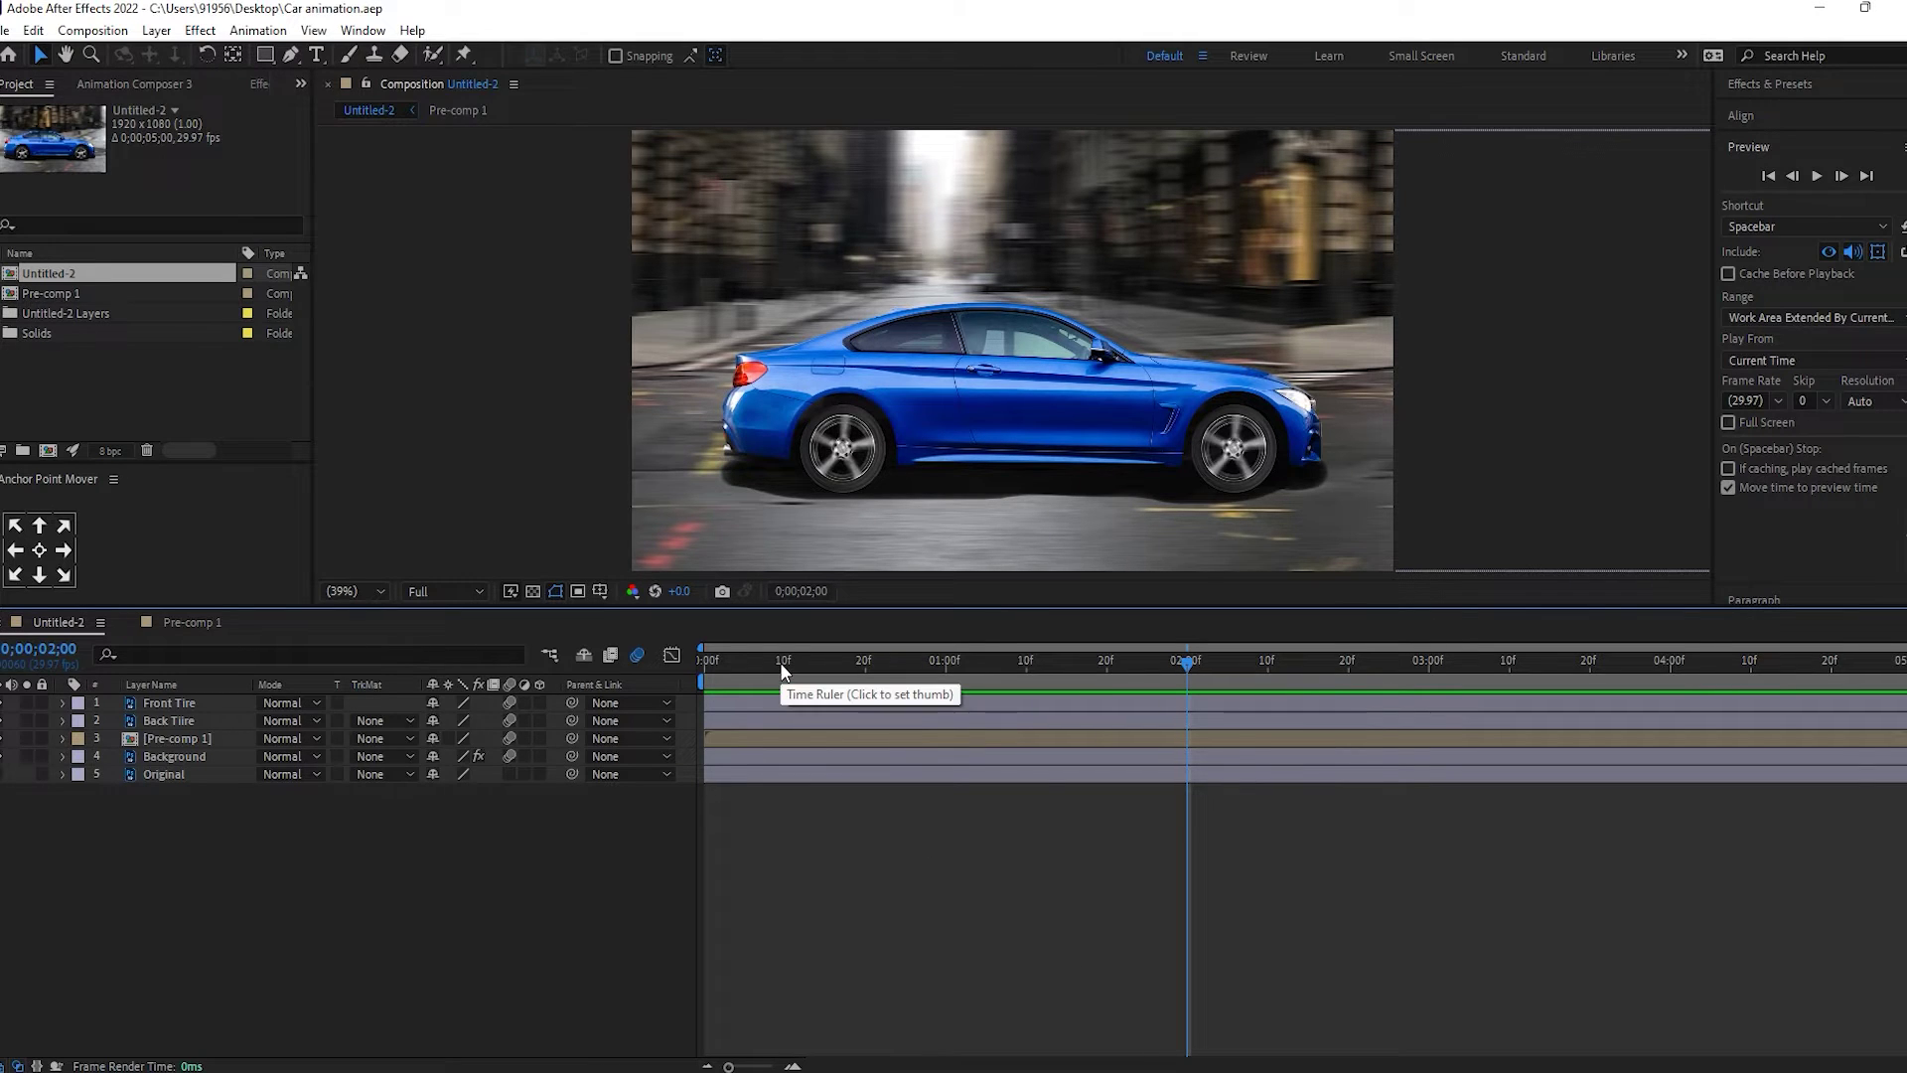
# Scrub the existing car animation, then start a new empty project.
pyautogui.moveTo(777, 660); pyautogui.dragTo(841, 659)
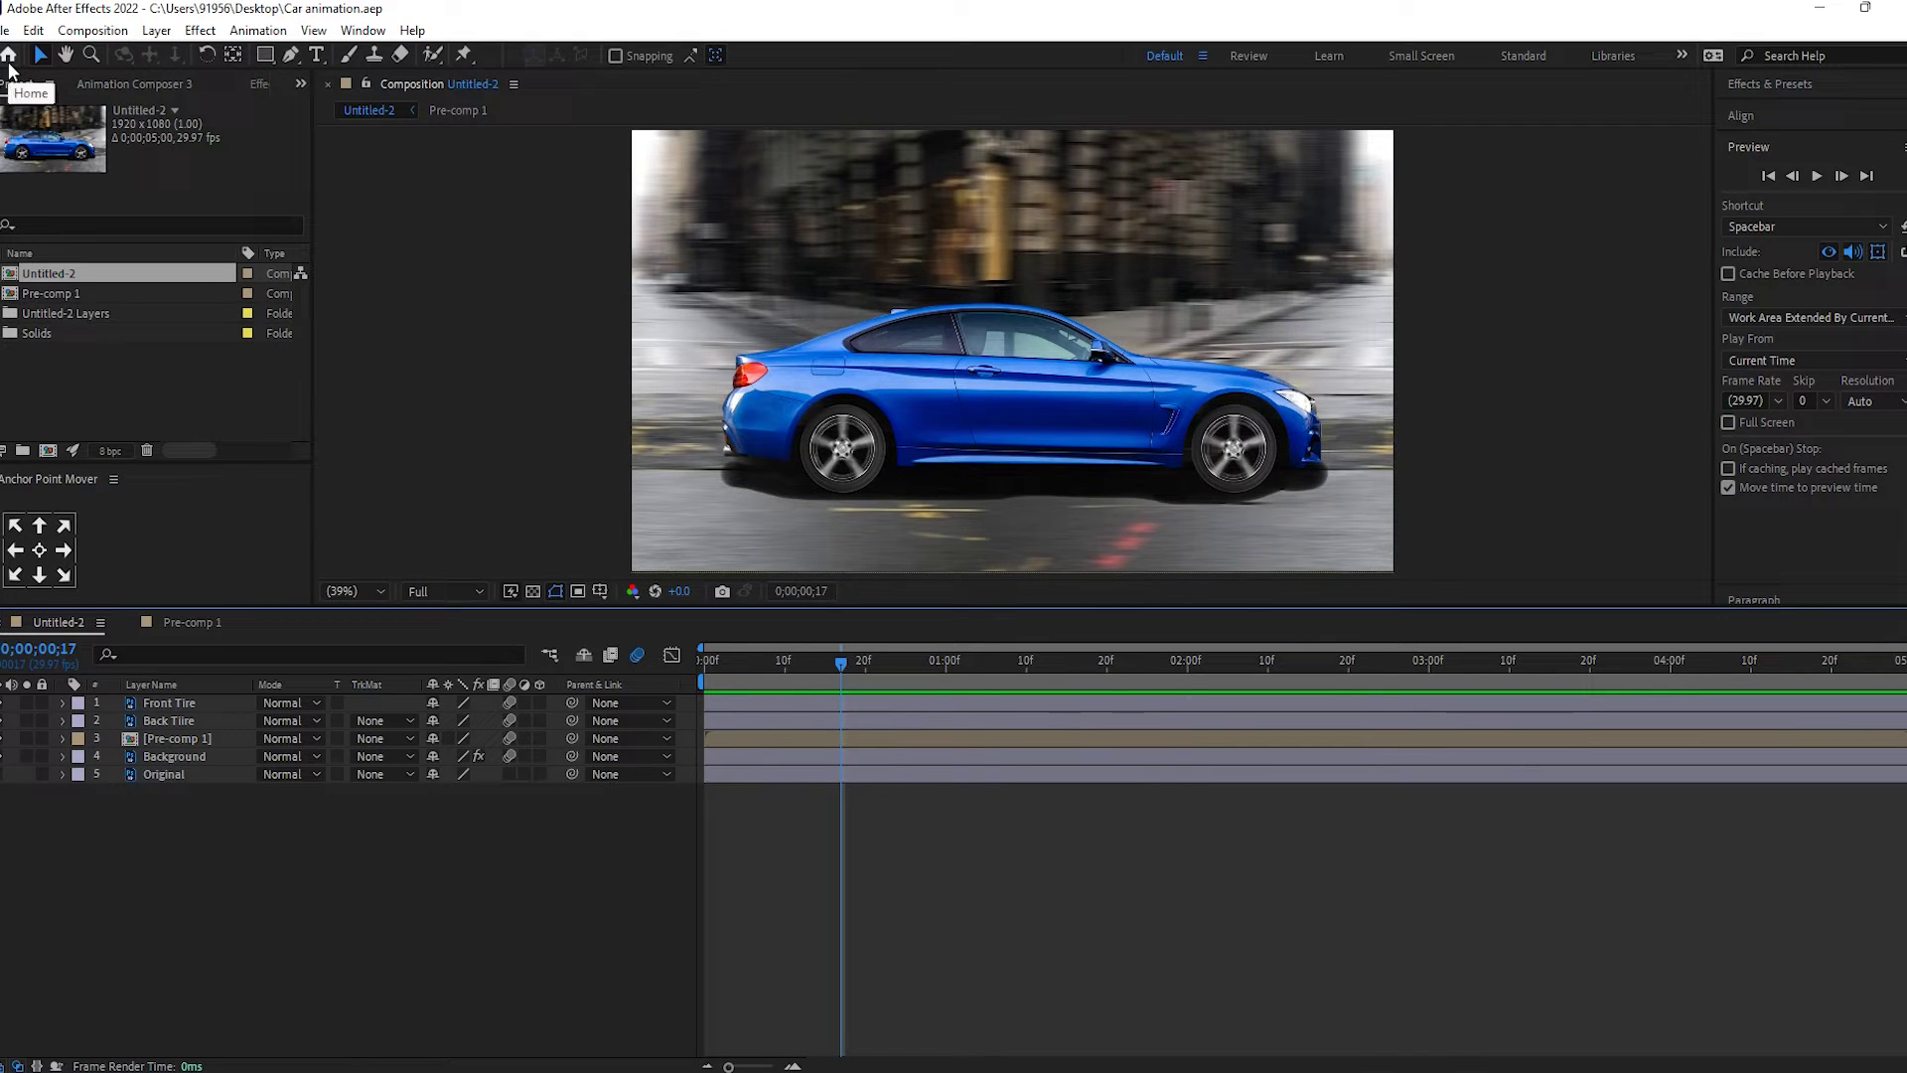
pyautogui.click(9, 55)
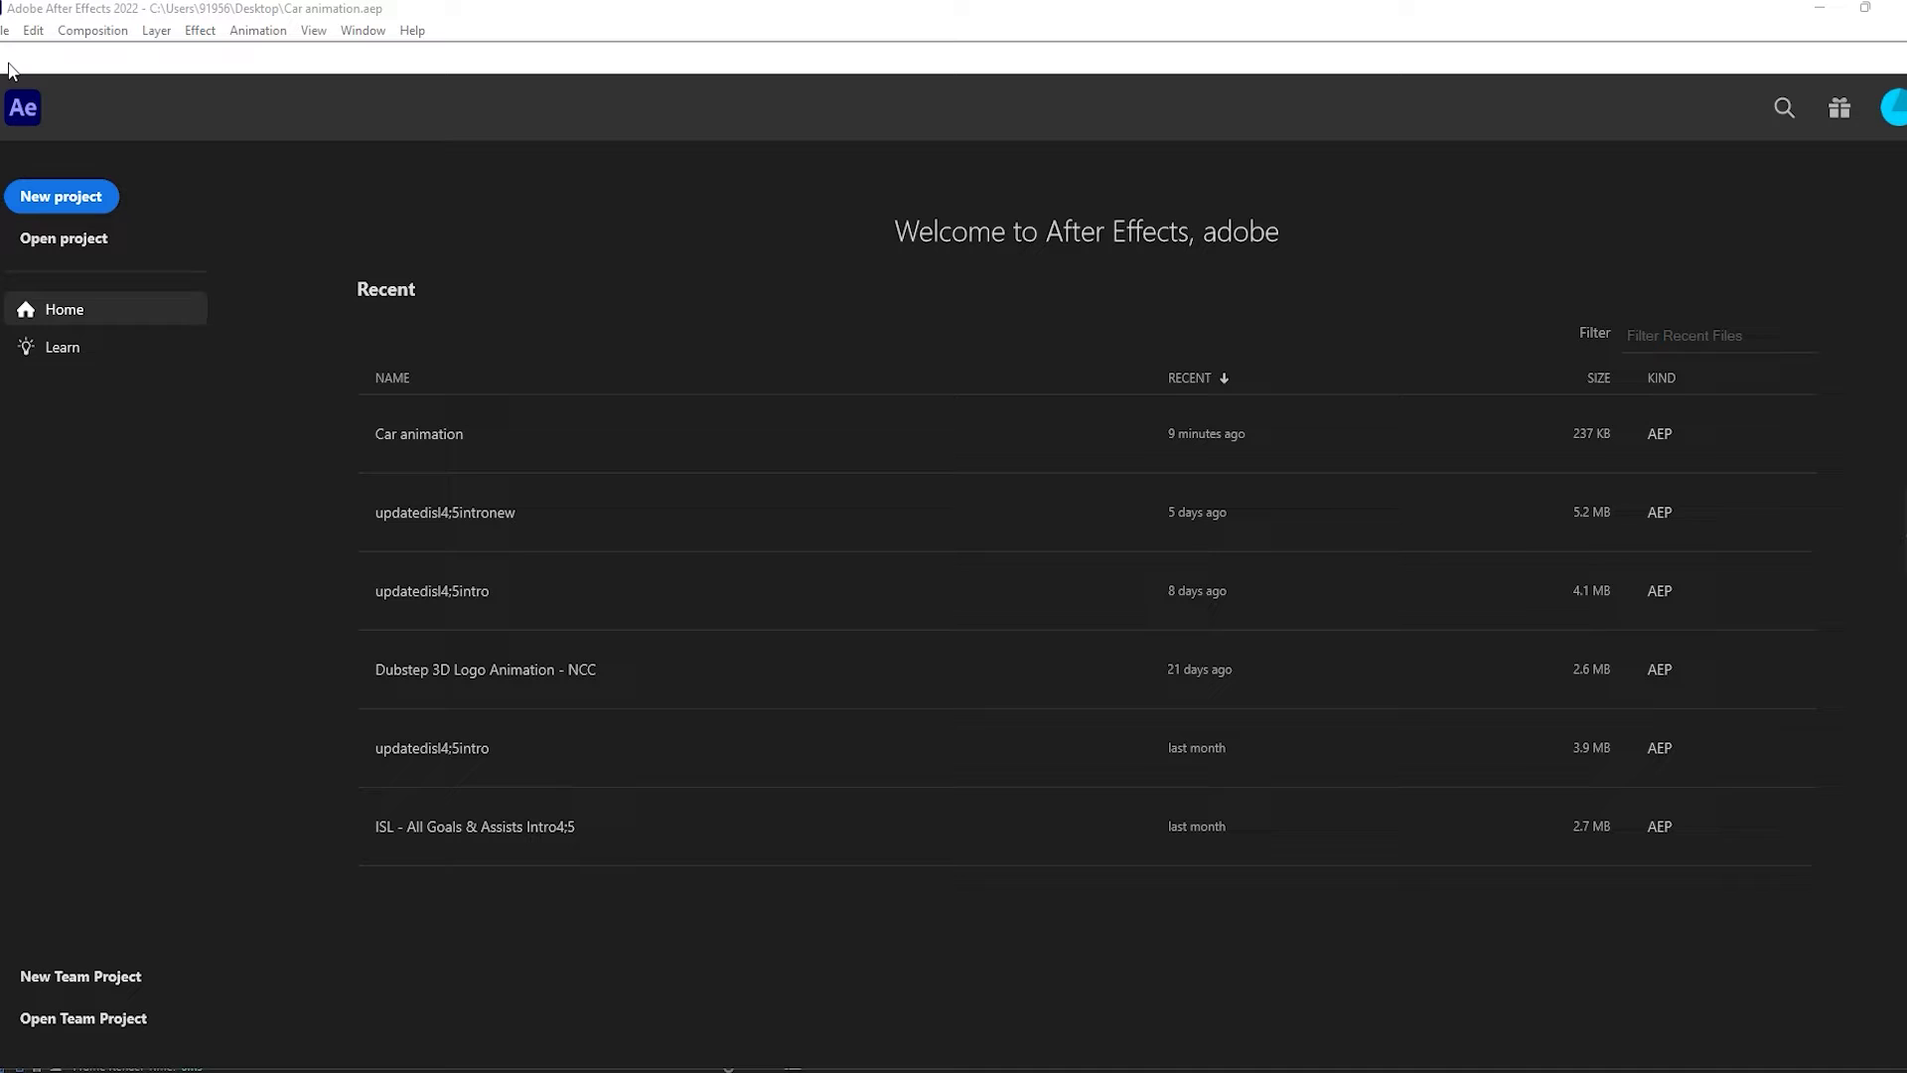
pyautogui.click(70, 196)
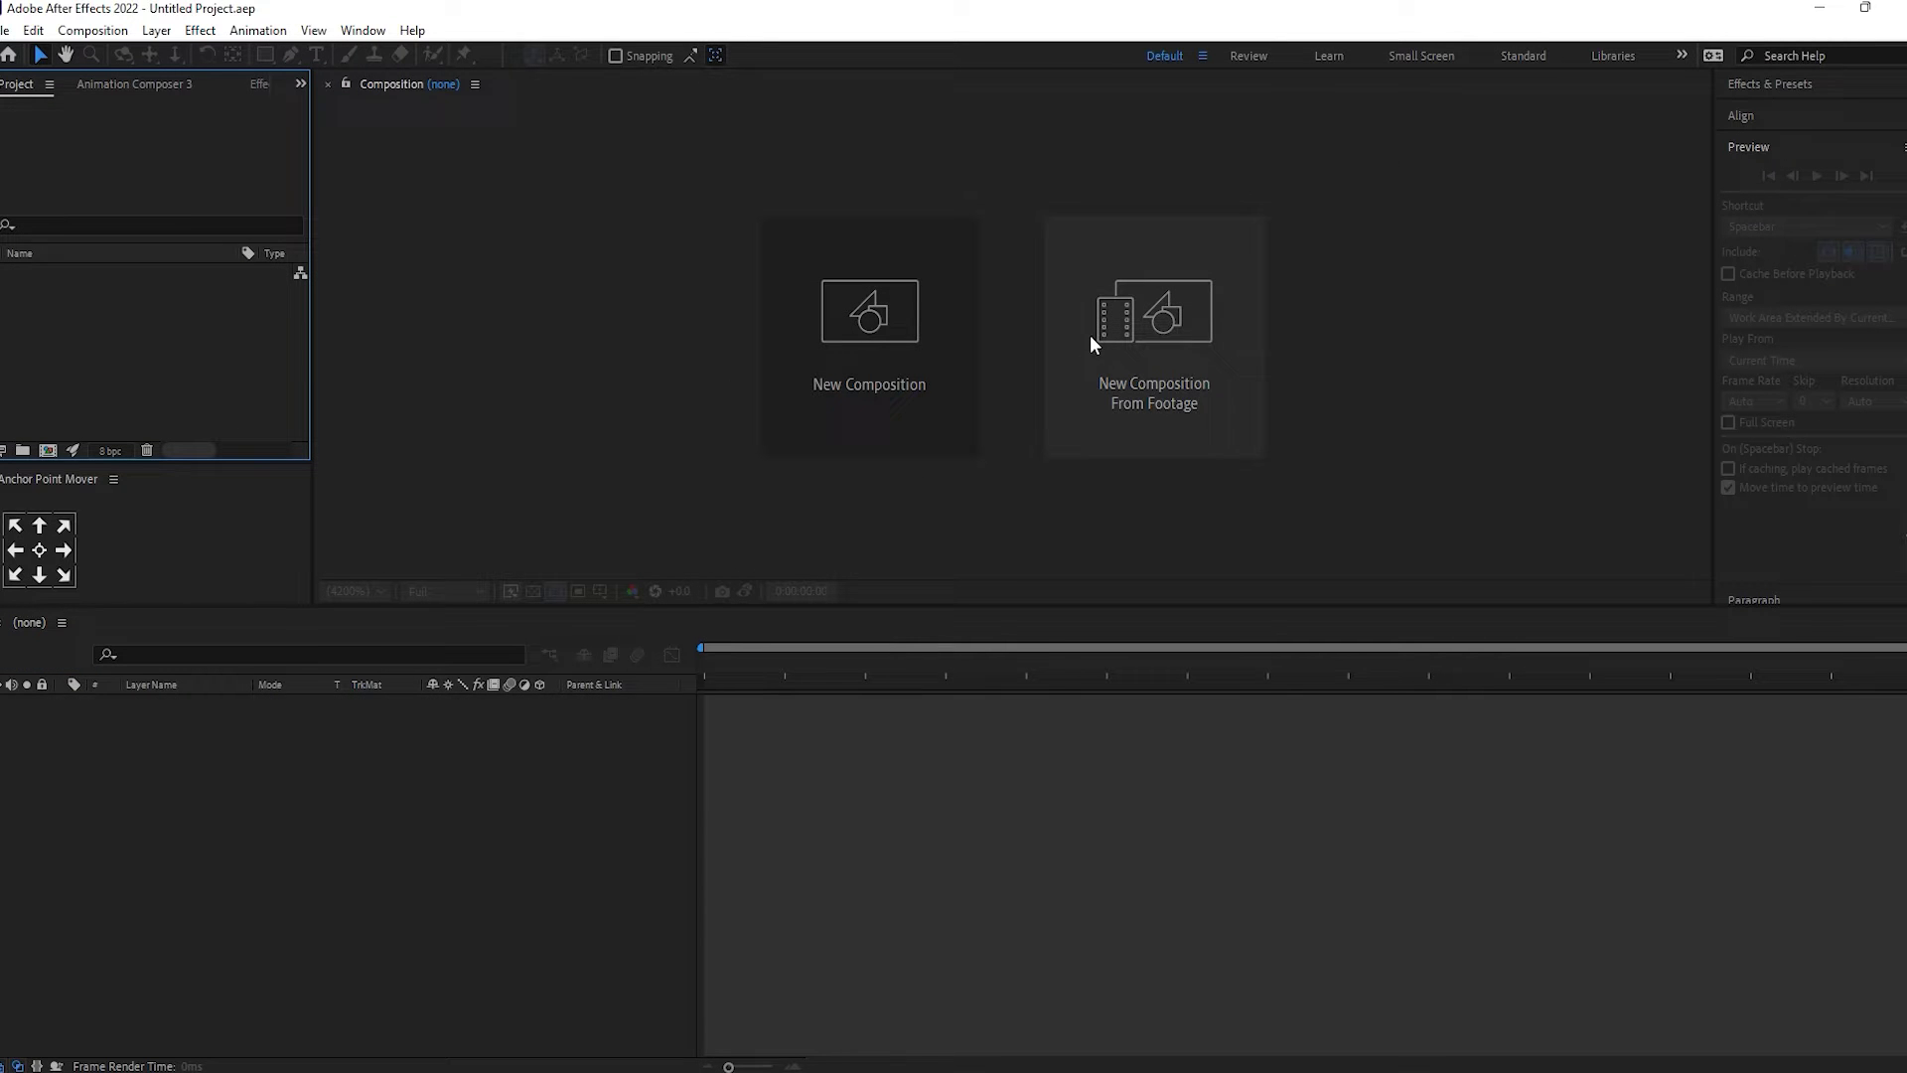
# Import Animation.psd as a new composition with Composition – Retain Layer Sizes.
pyautogui.click(1155, 329)
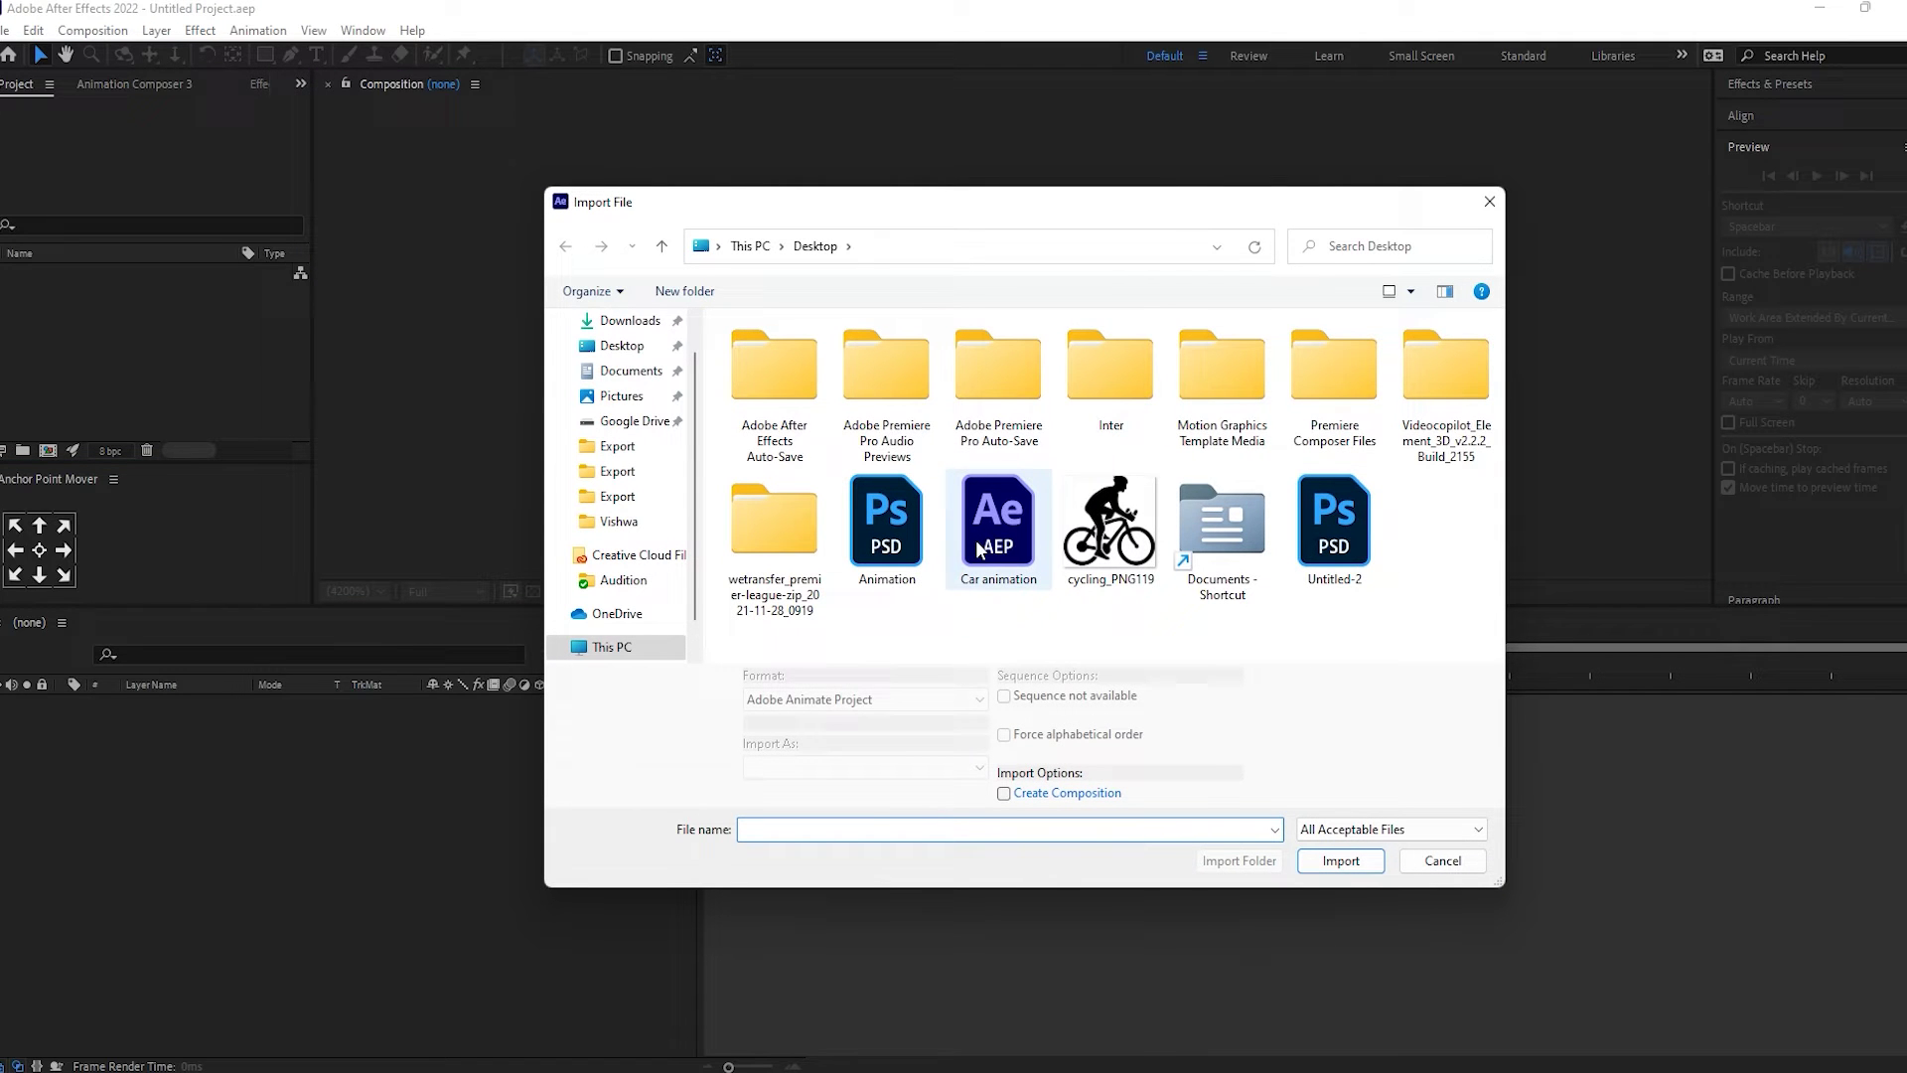
pyautogui.click(983, 537)
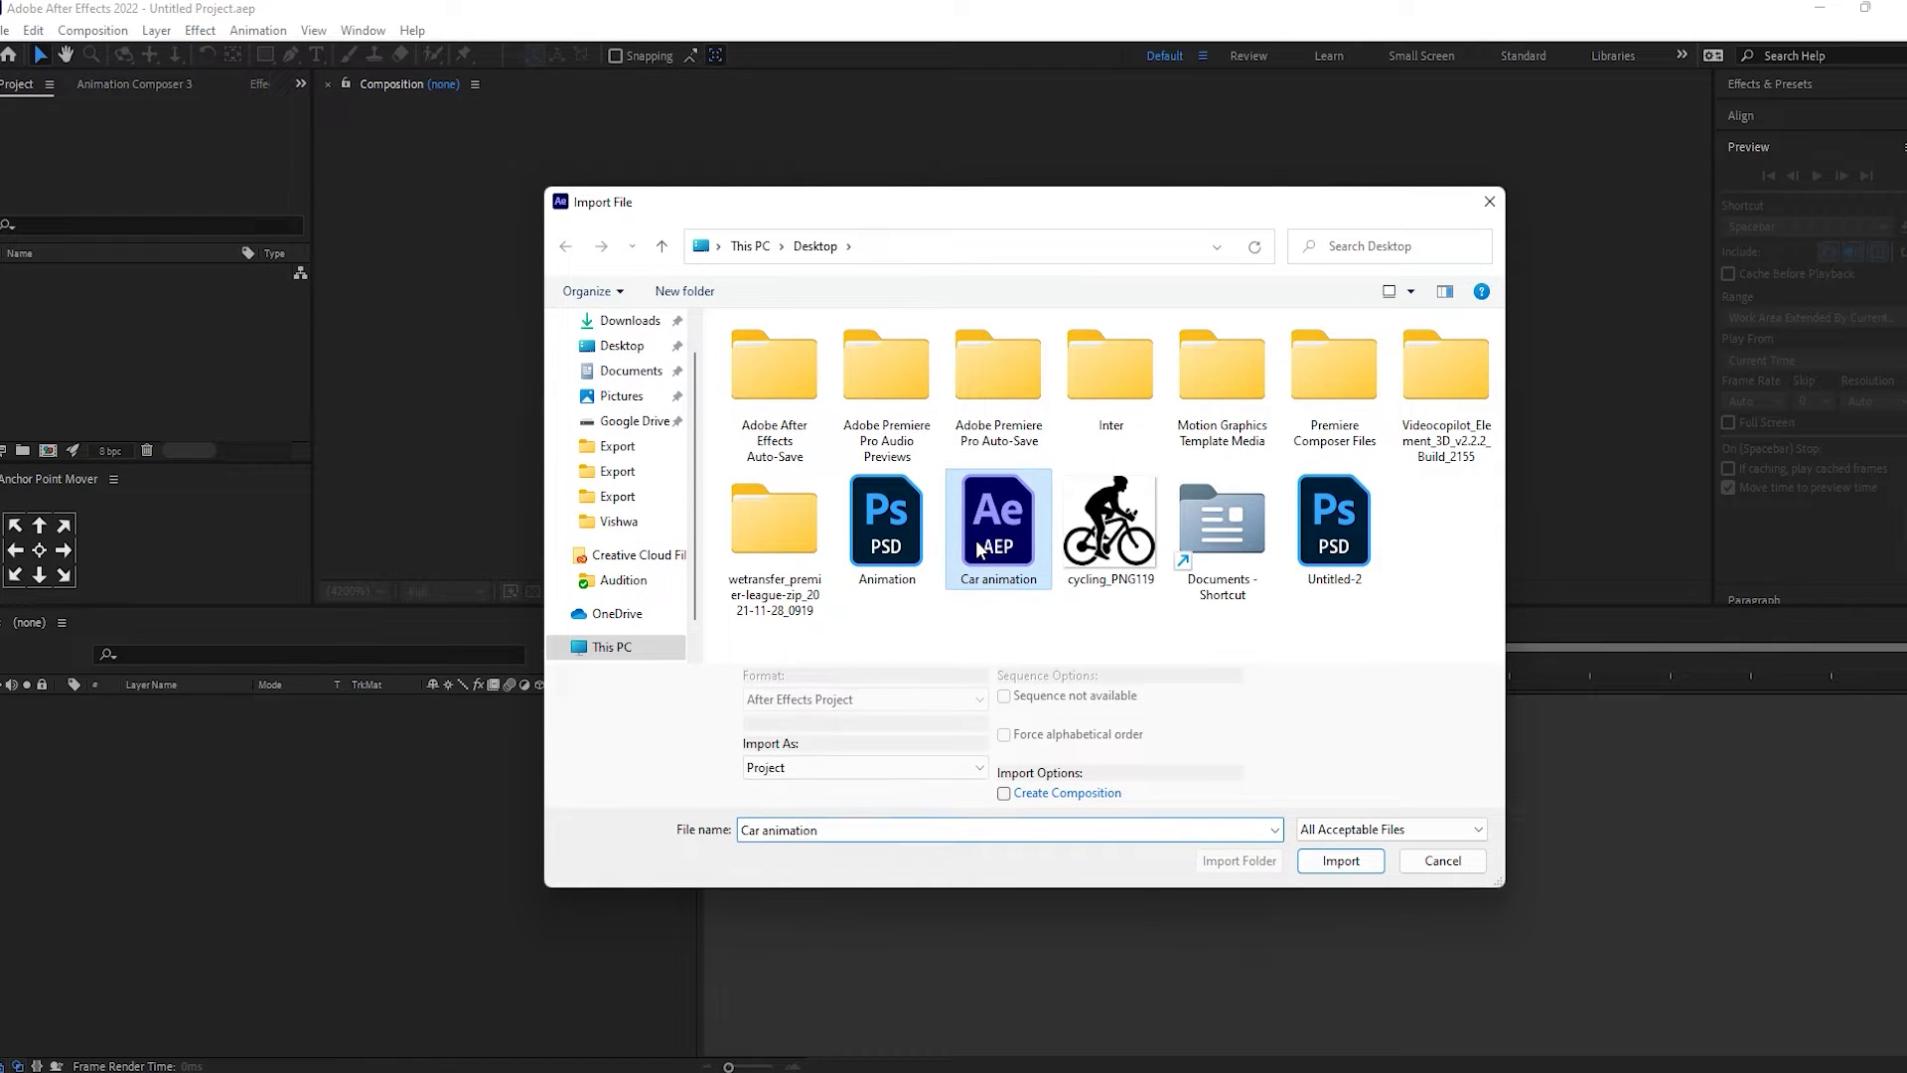
pyautogui.click(873, 556)
pyautogui.click(804, 770)
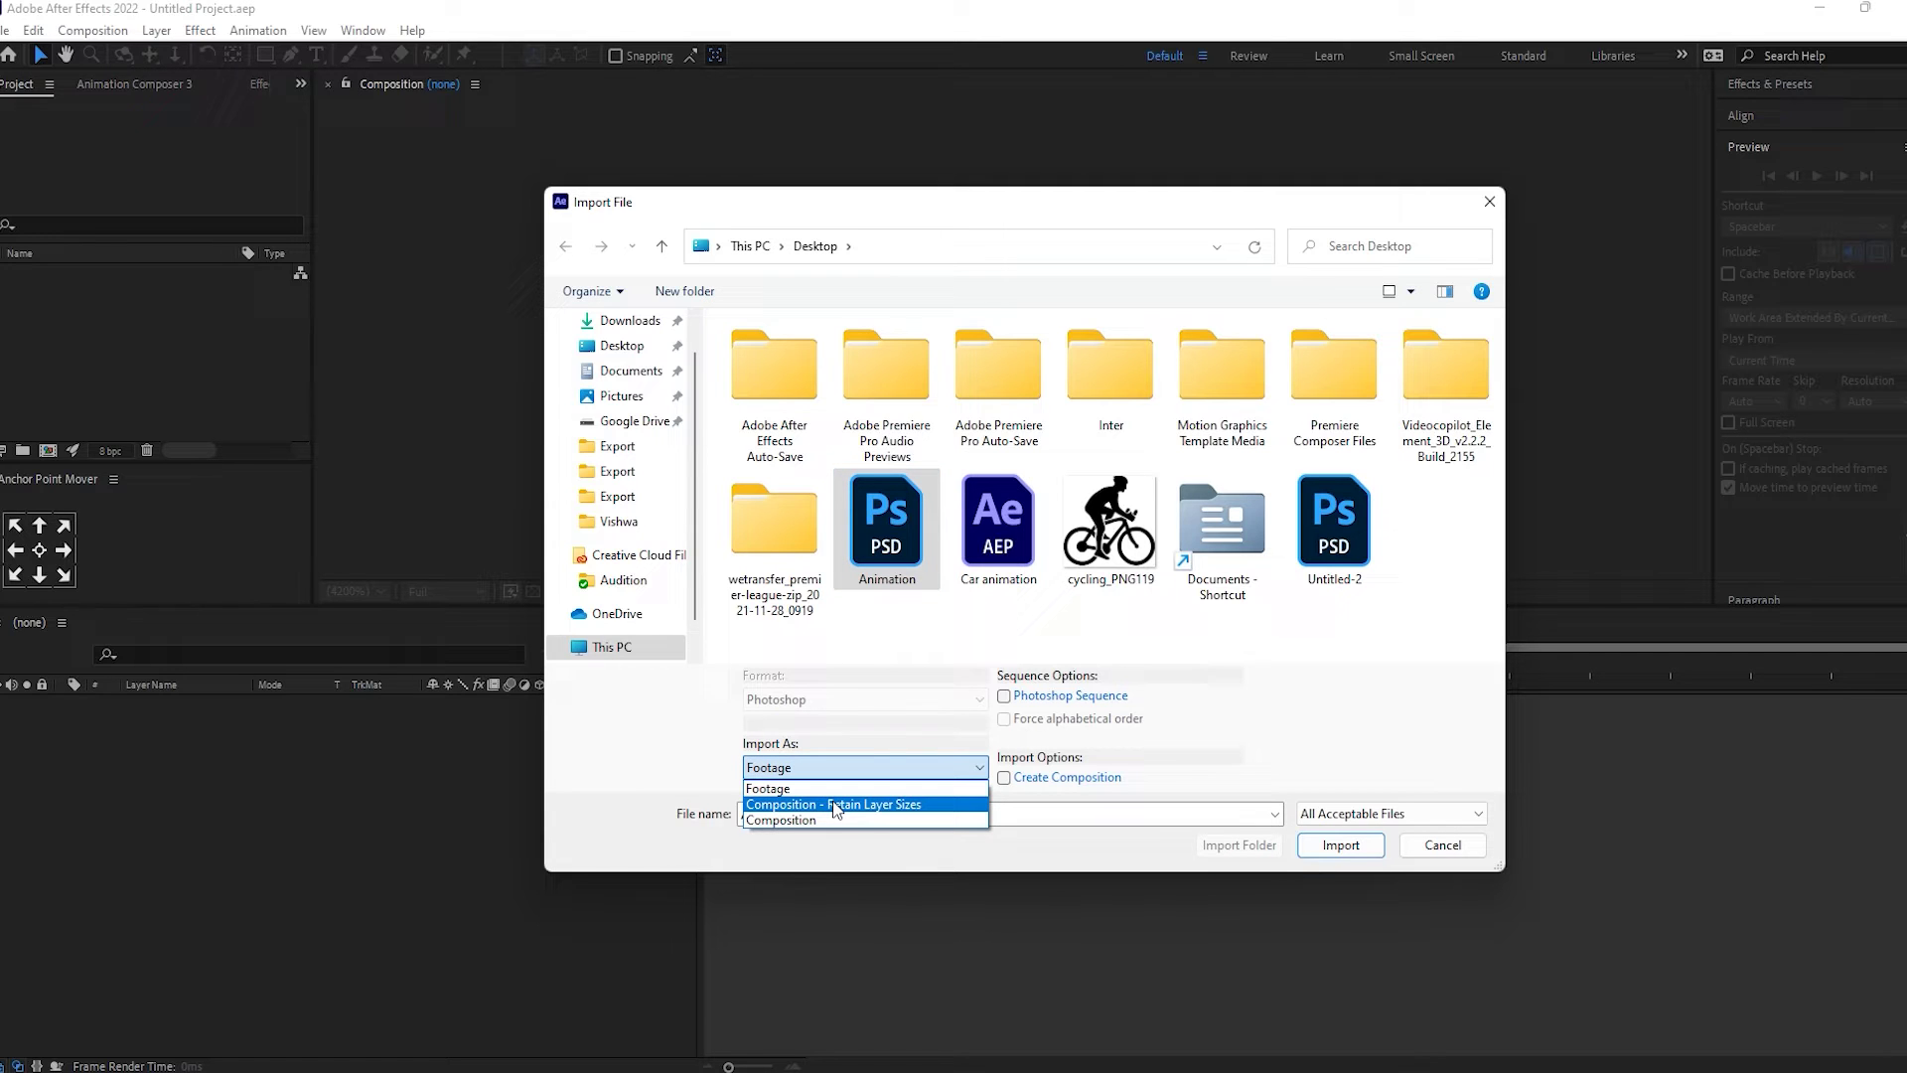
pyautogui.click(835, 805)
pyautogui.click(1343, 845)
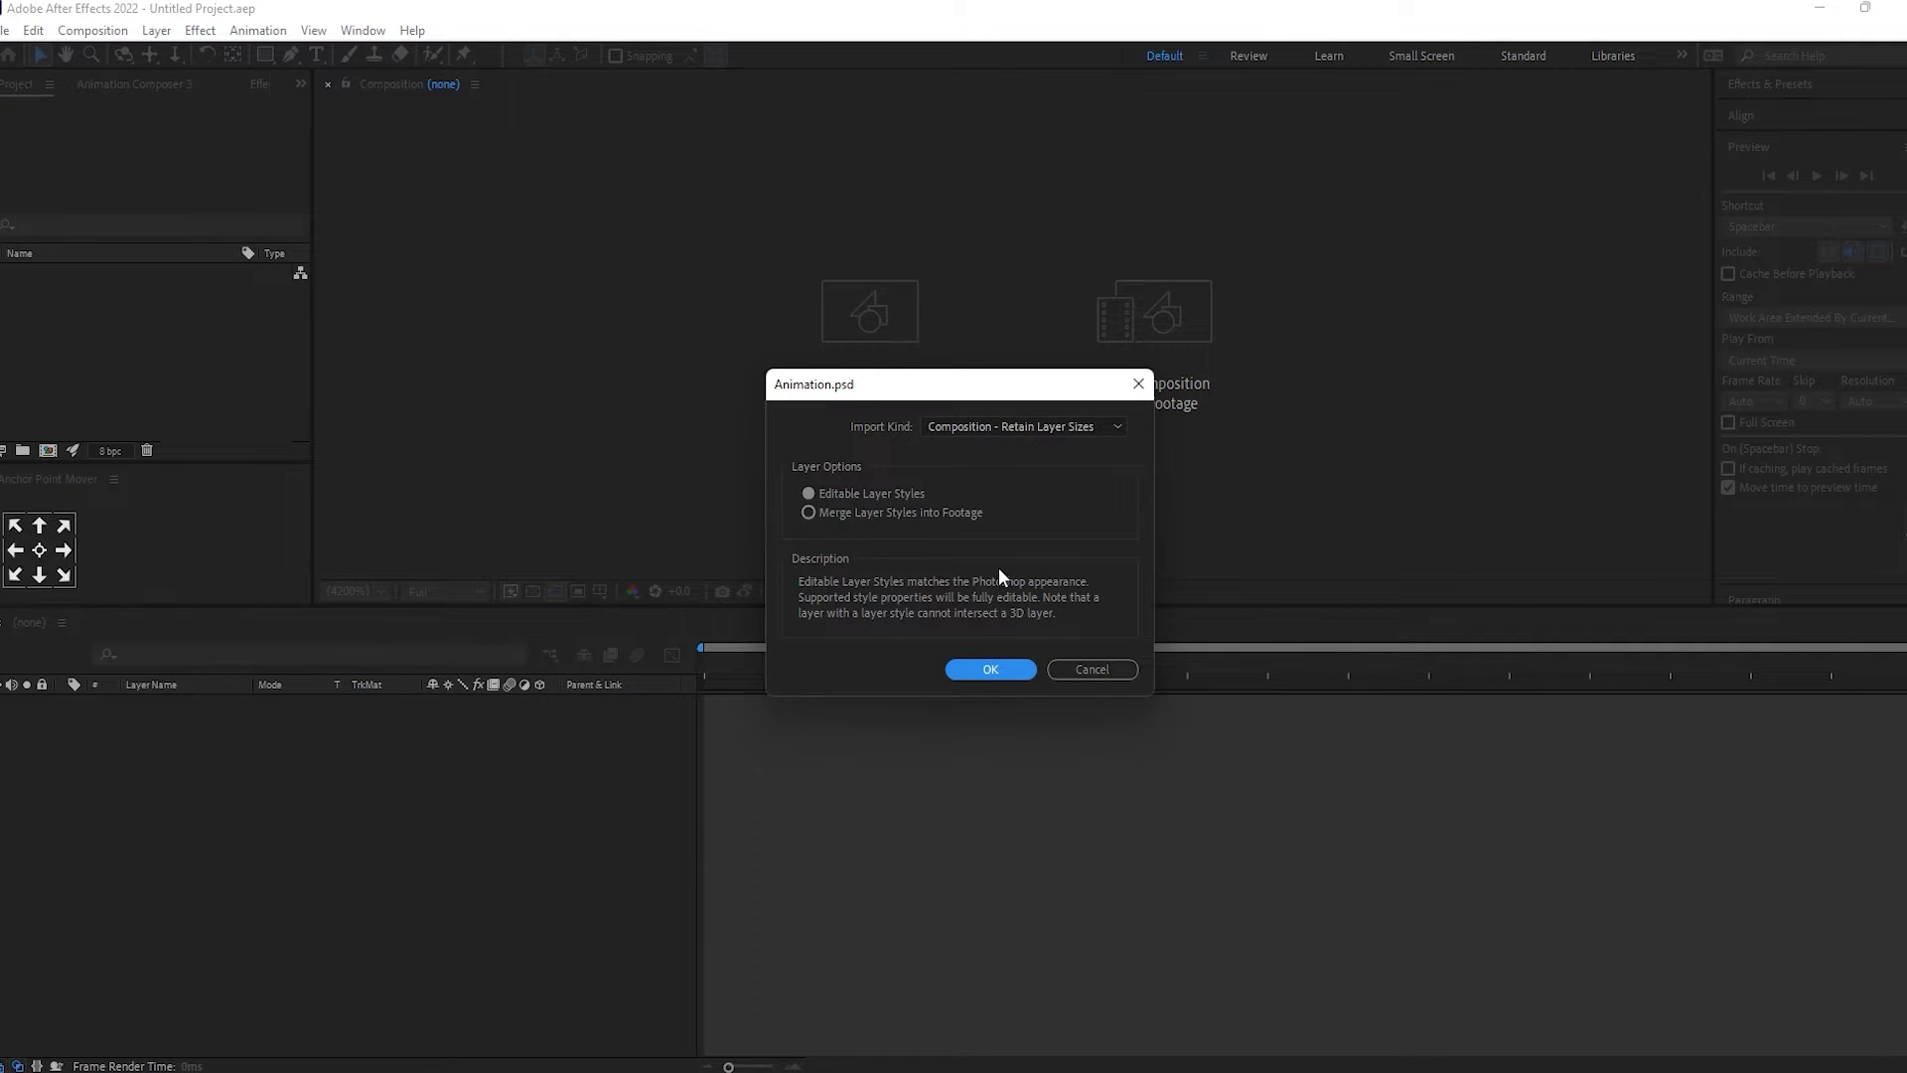
pyautogui.click(1023, 425)
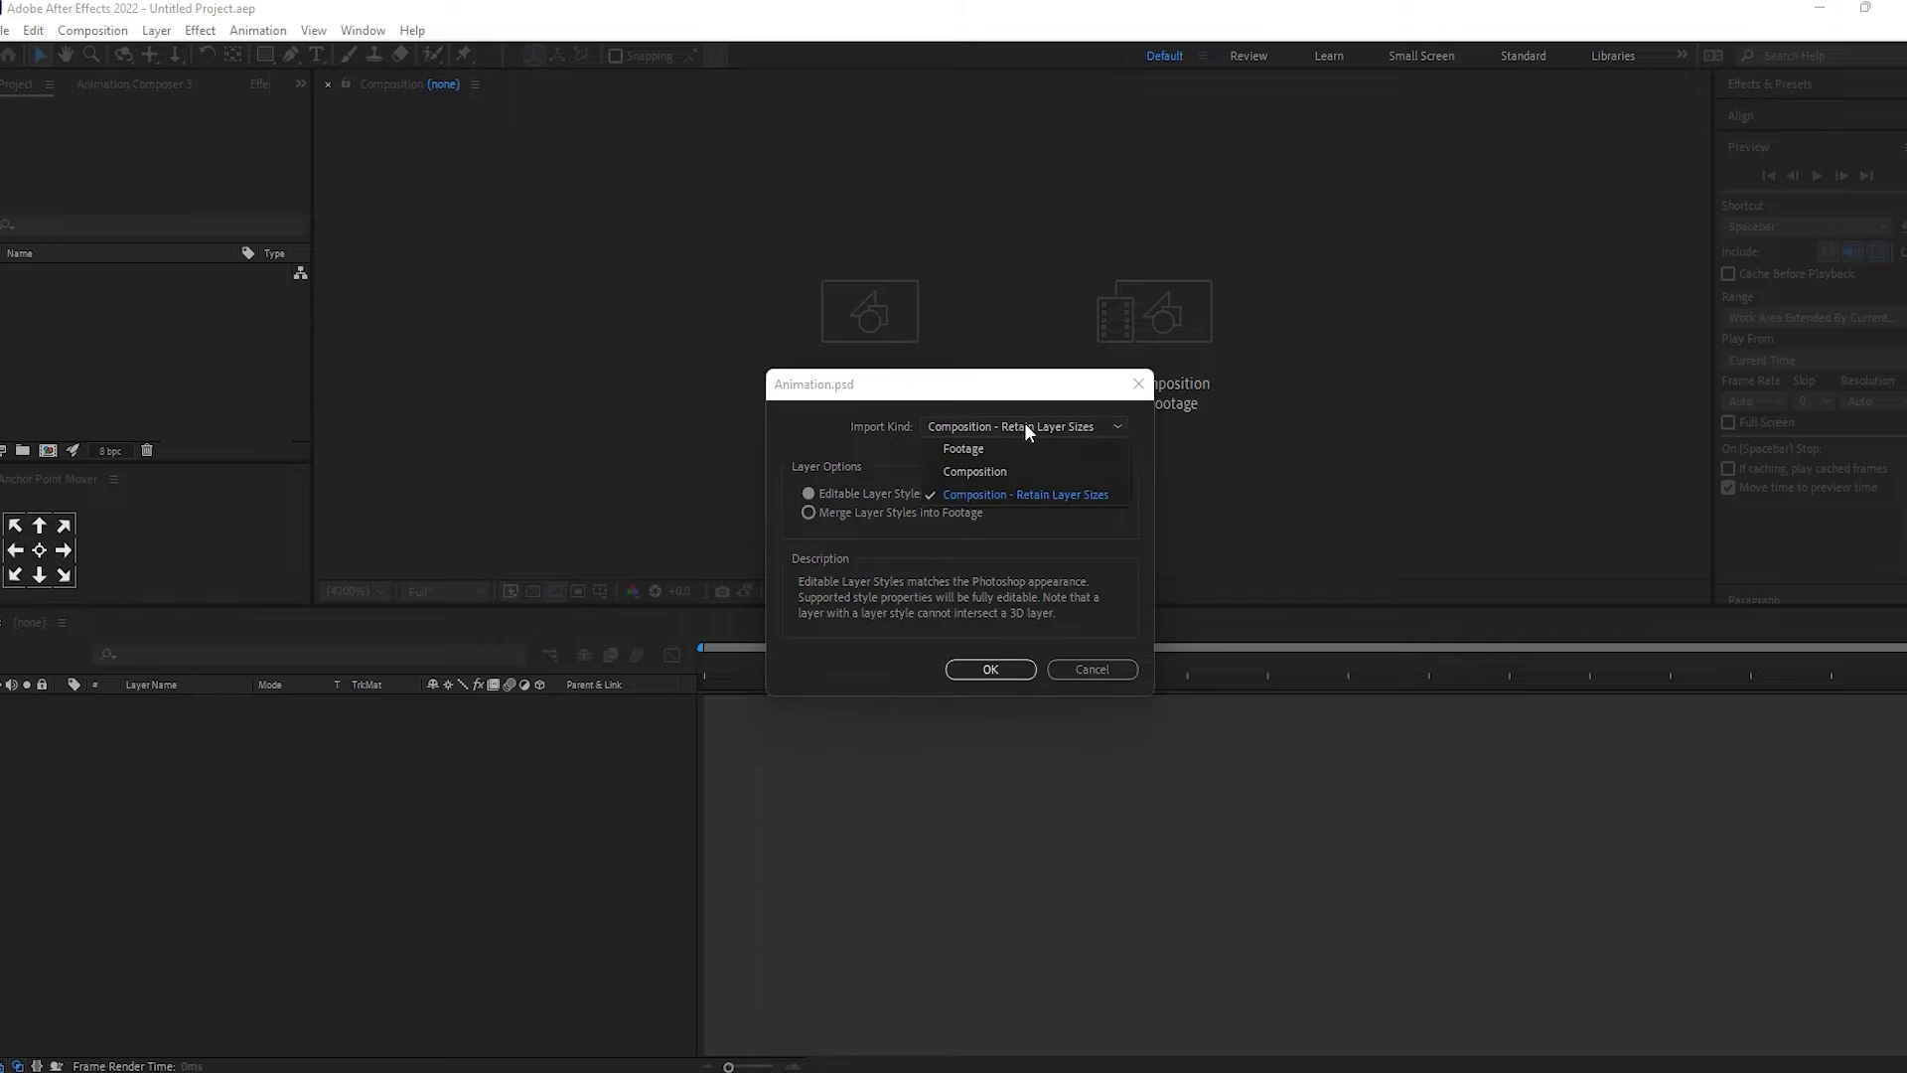
pyautogui.click(1016, 495)
pyautogui.click(989, 668)
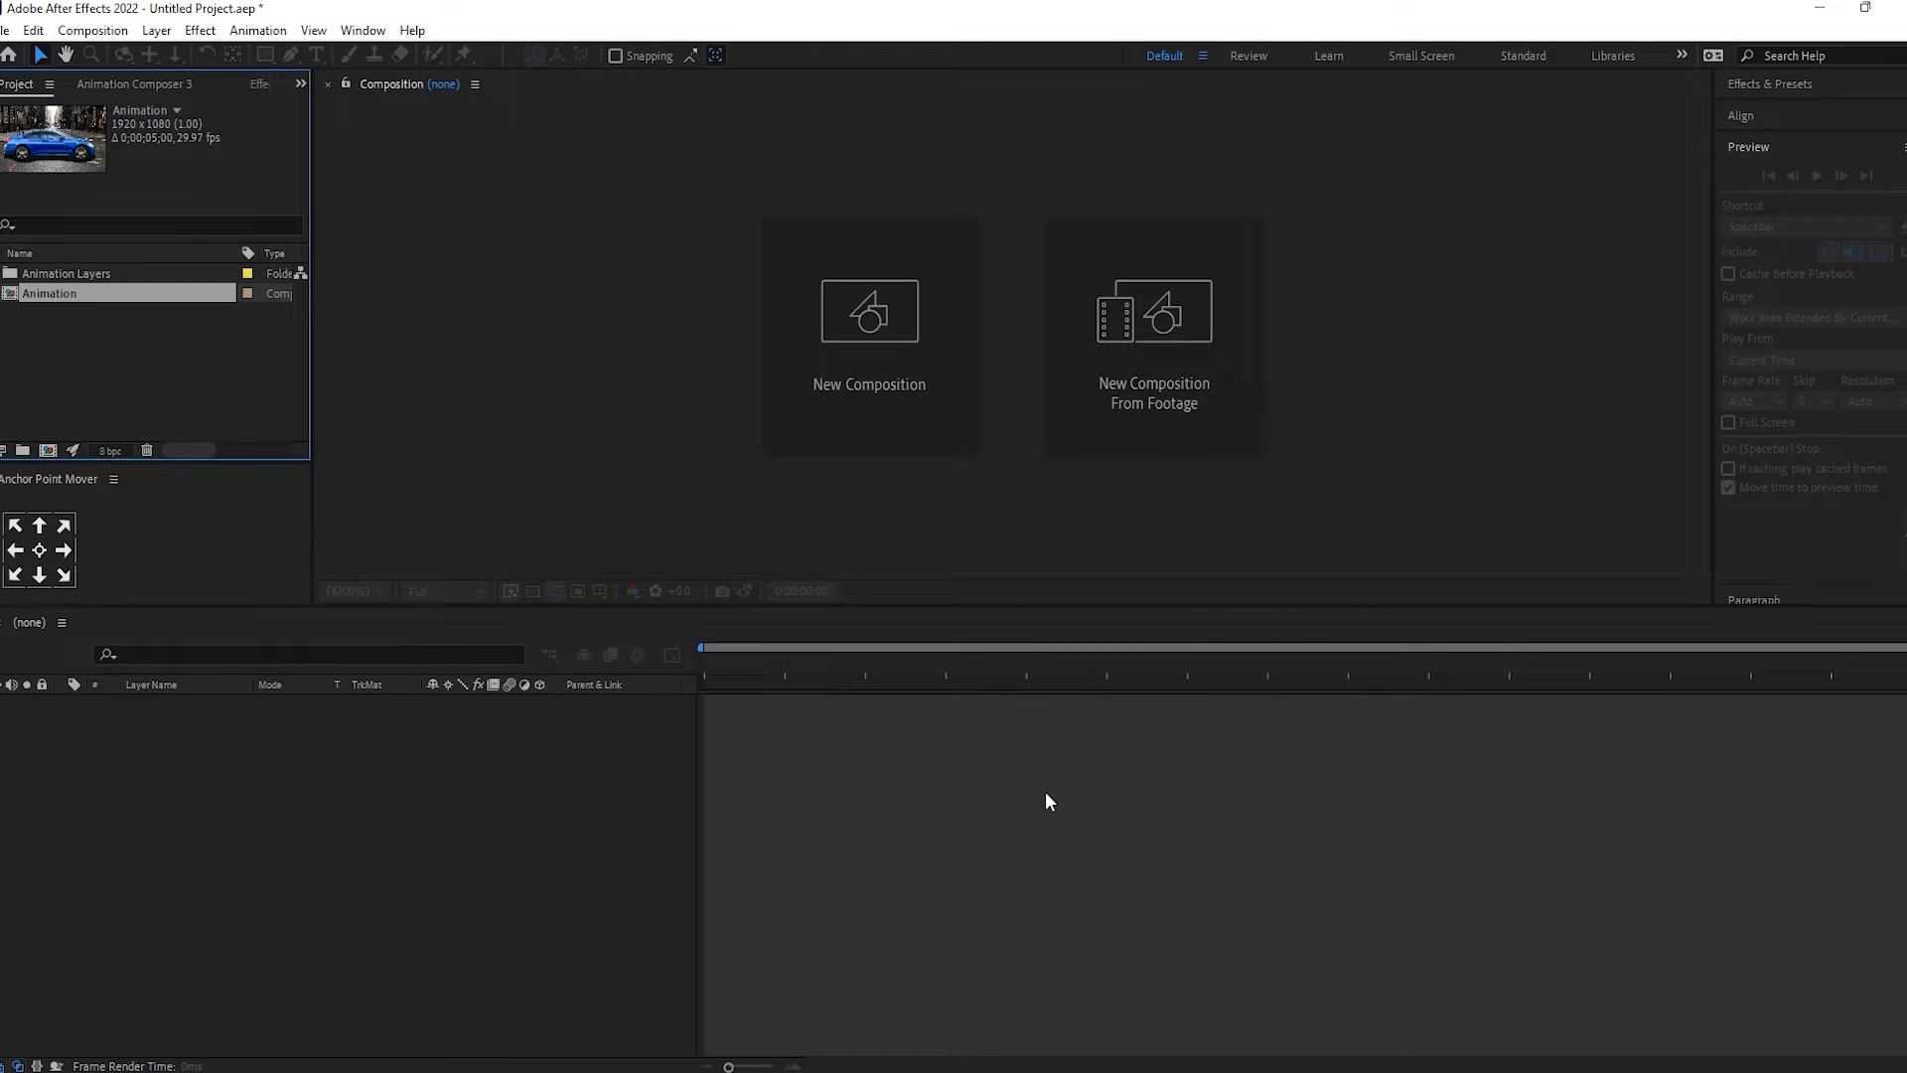
# Open and preview the Animation comp, select its Background layer, and bring up Effects & Presets.
pyautogui.doubleClick(24, 298)
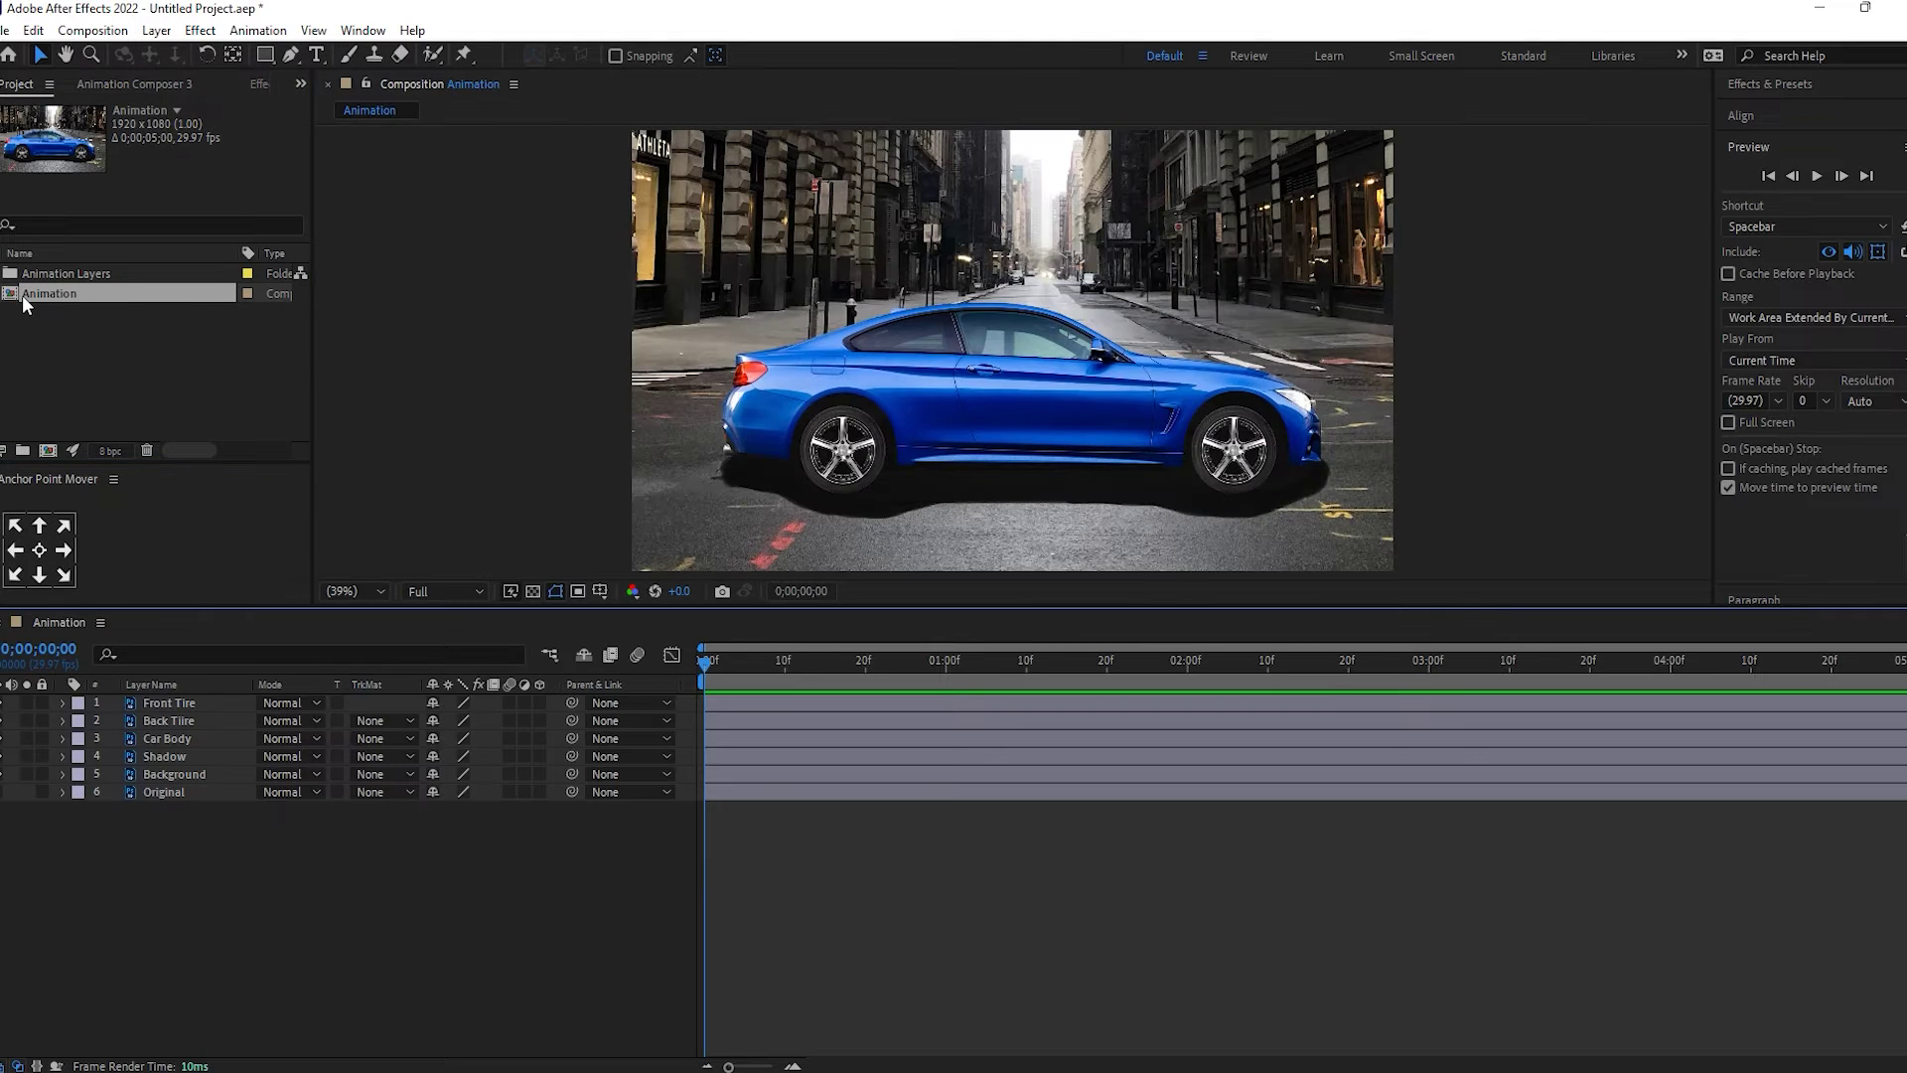
pyautogui.press('space')
pyautogui.moveTo(1379, 693); pyautogui.dragTo(695, 830)
pyautogui.click(178, 776)
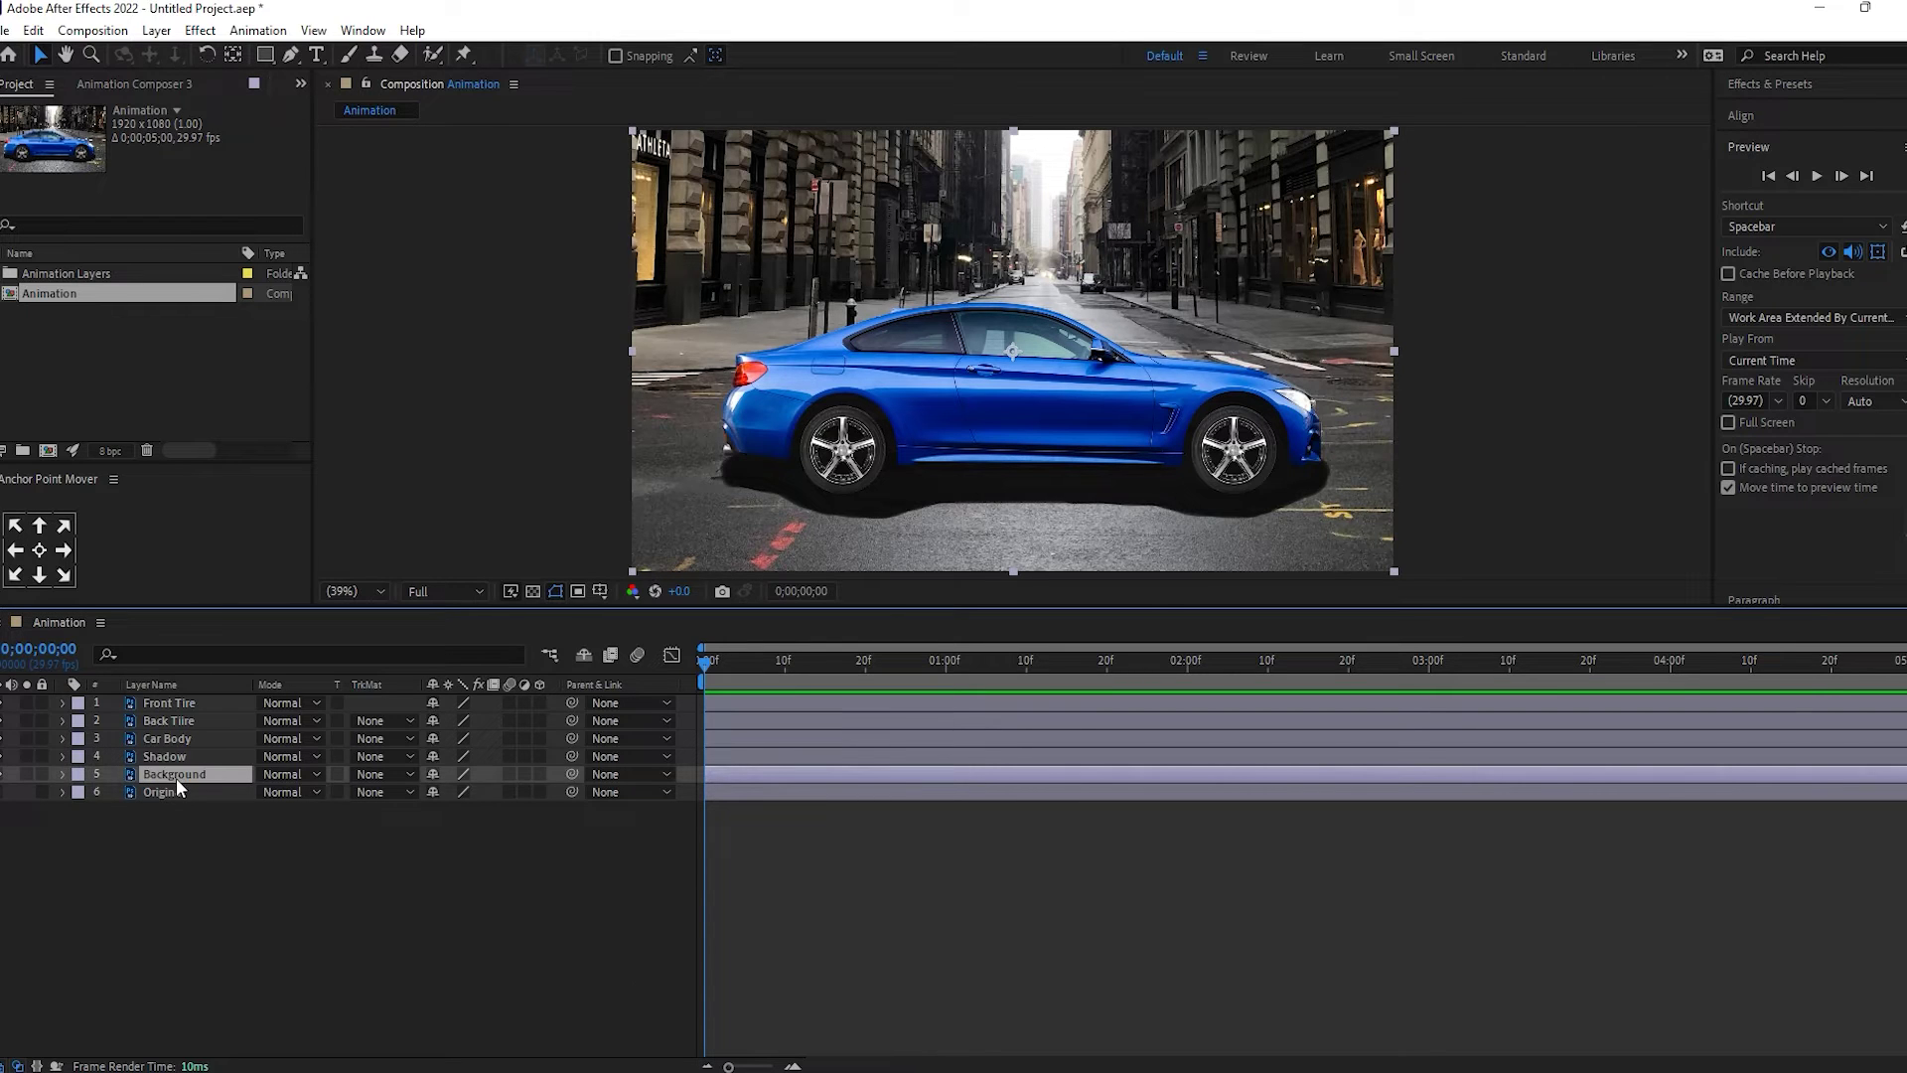
pyautogui.click(1760, 85)
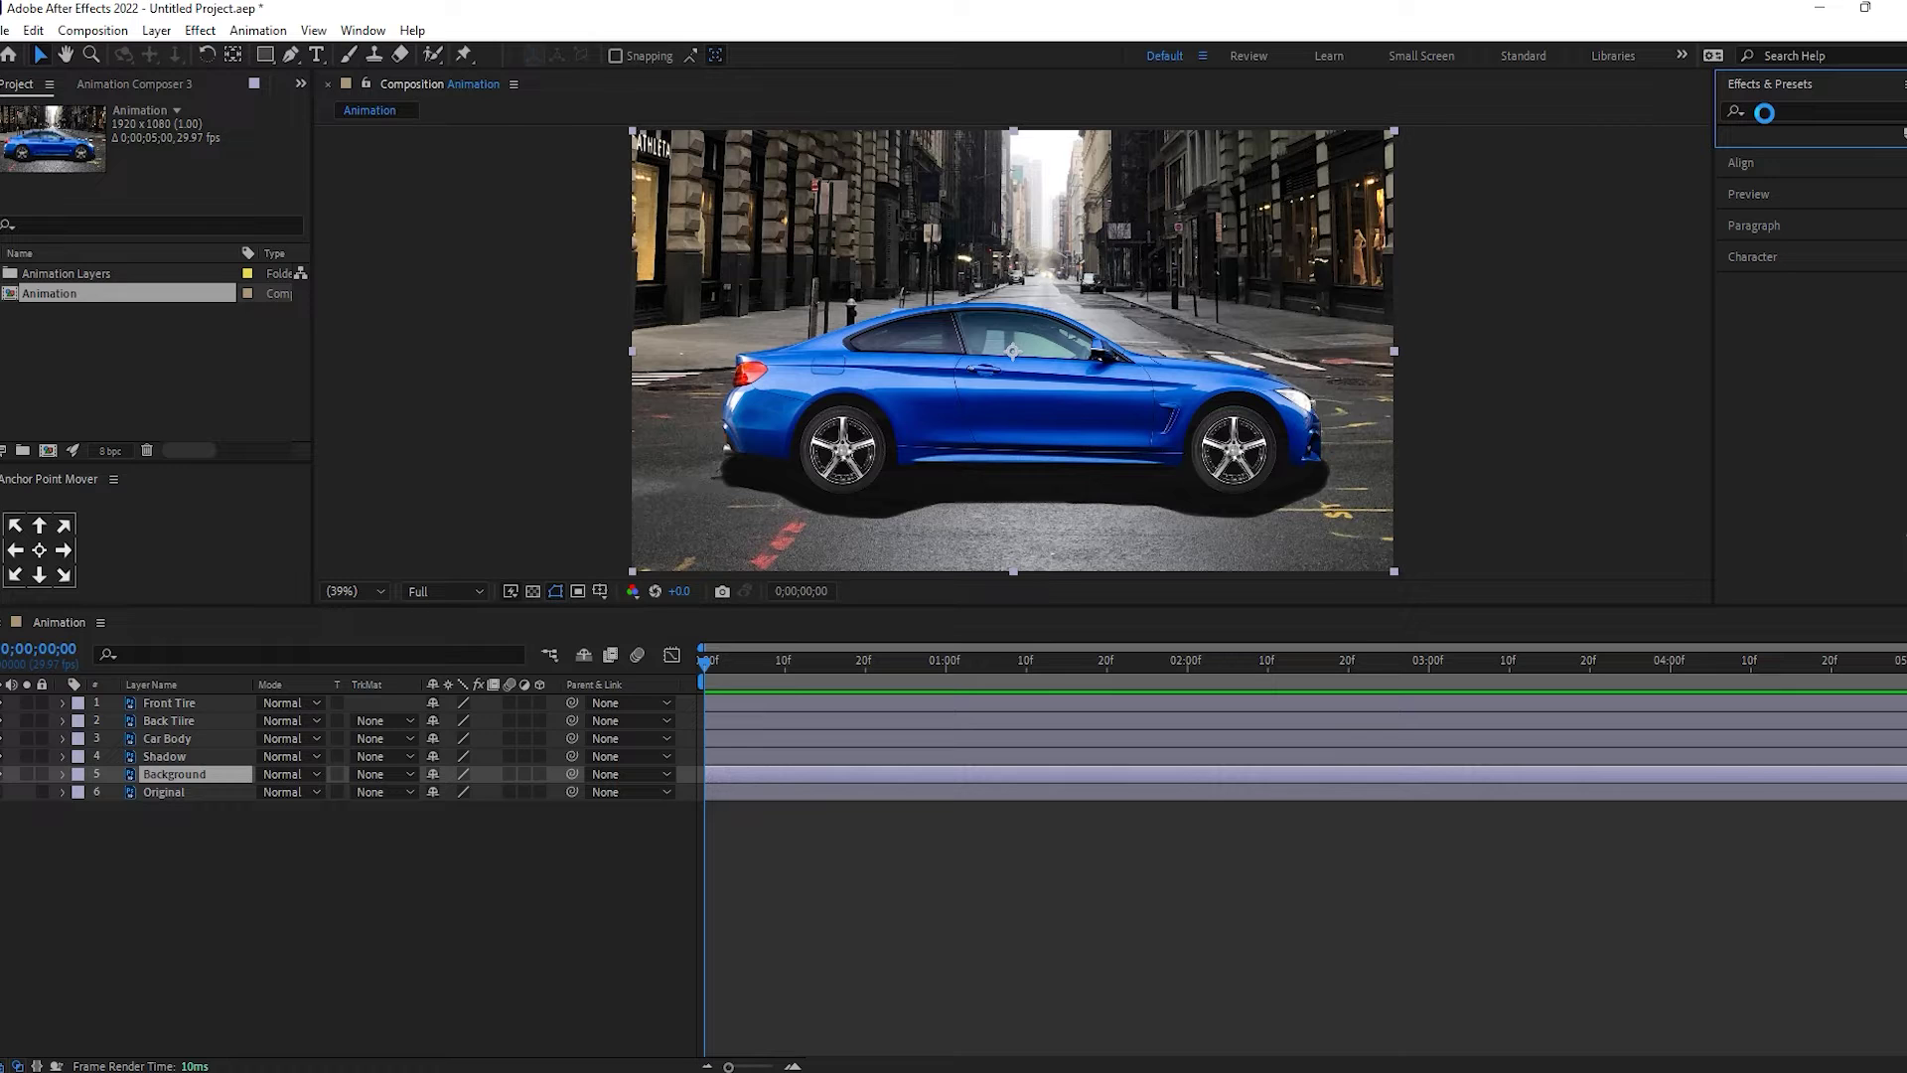
# Apply Motion Tile to the Background layer and set a starting Position keyframe.
pyautogui.write('tile')
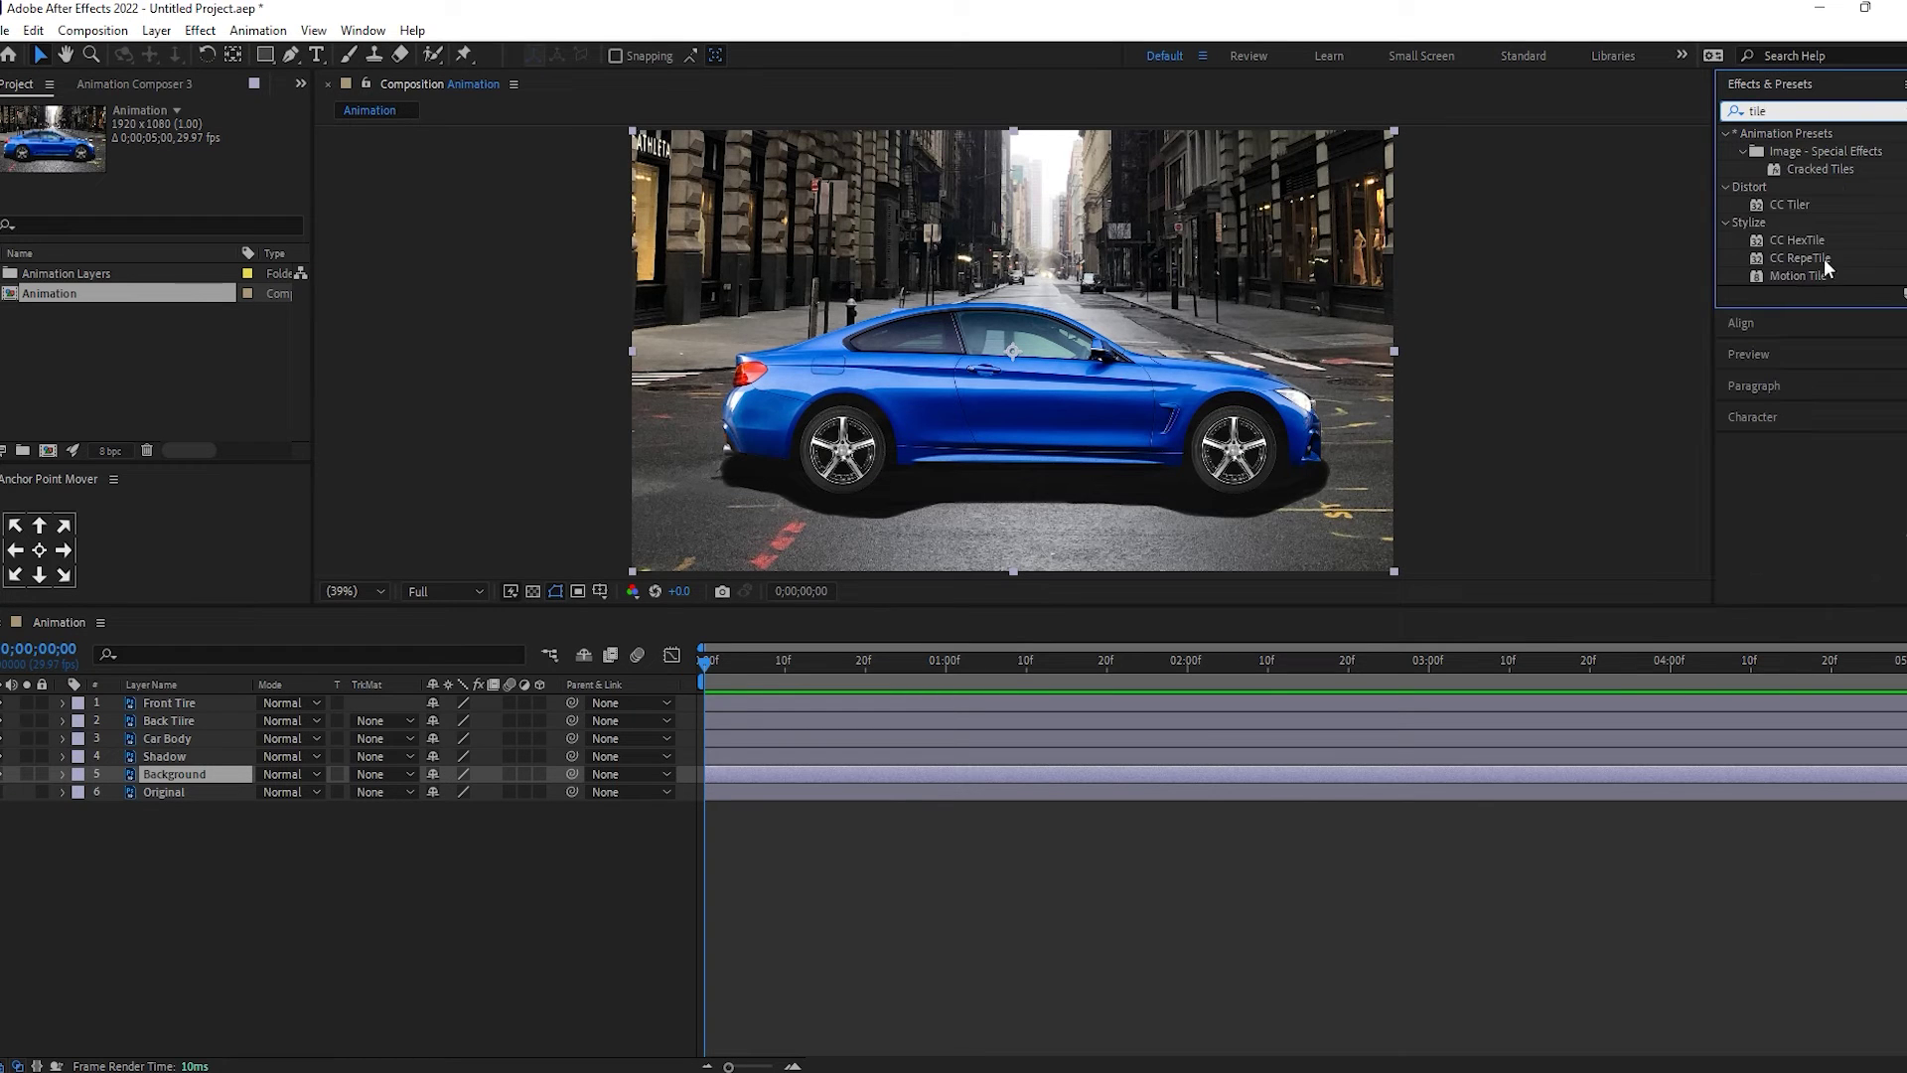
pyautogui.moveTo(1792, 272); pyautogui.dragTo(173, 773)
pyautogui.click(173, 772)
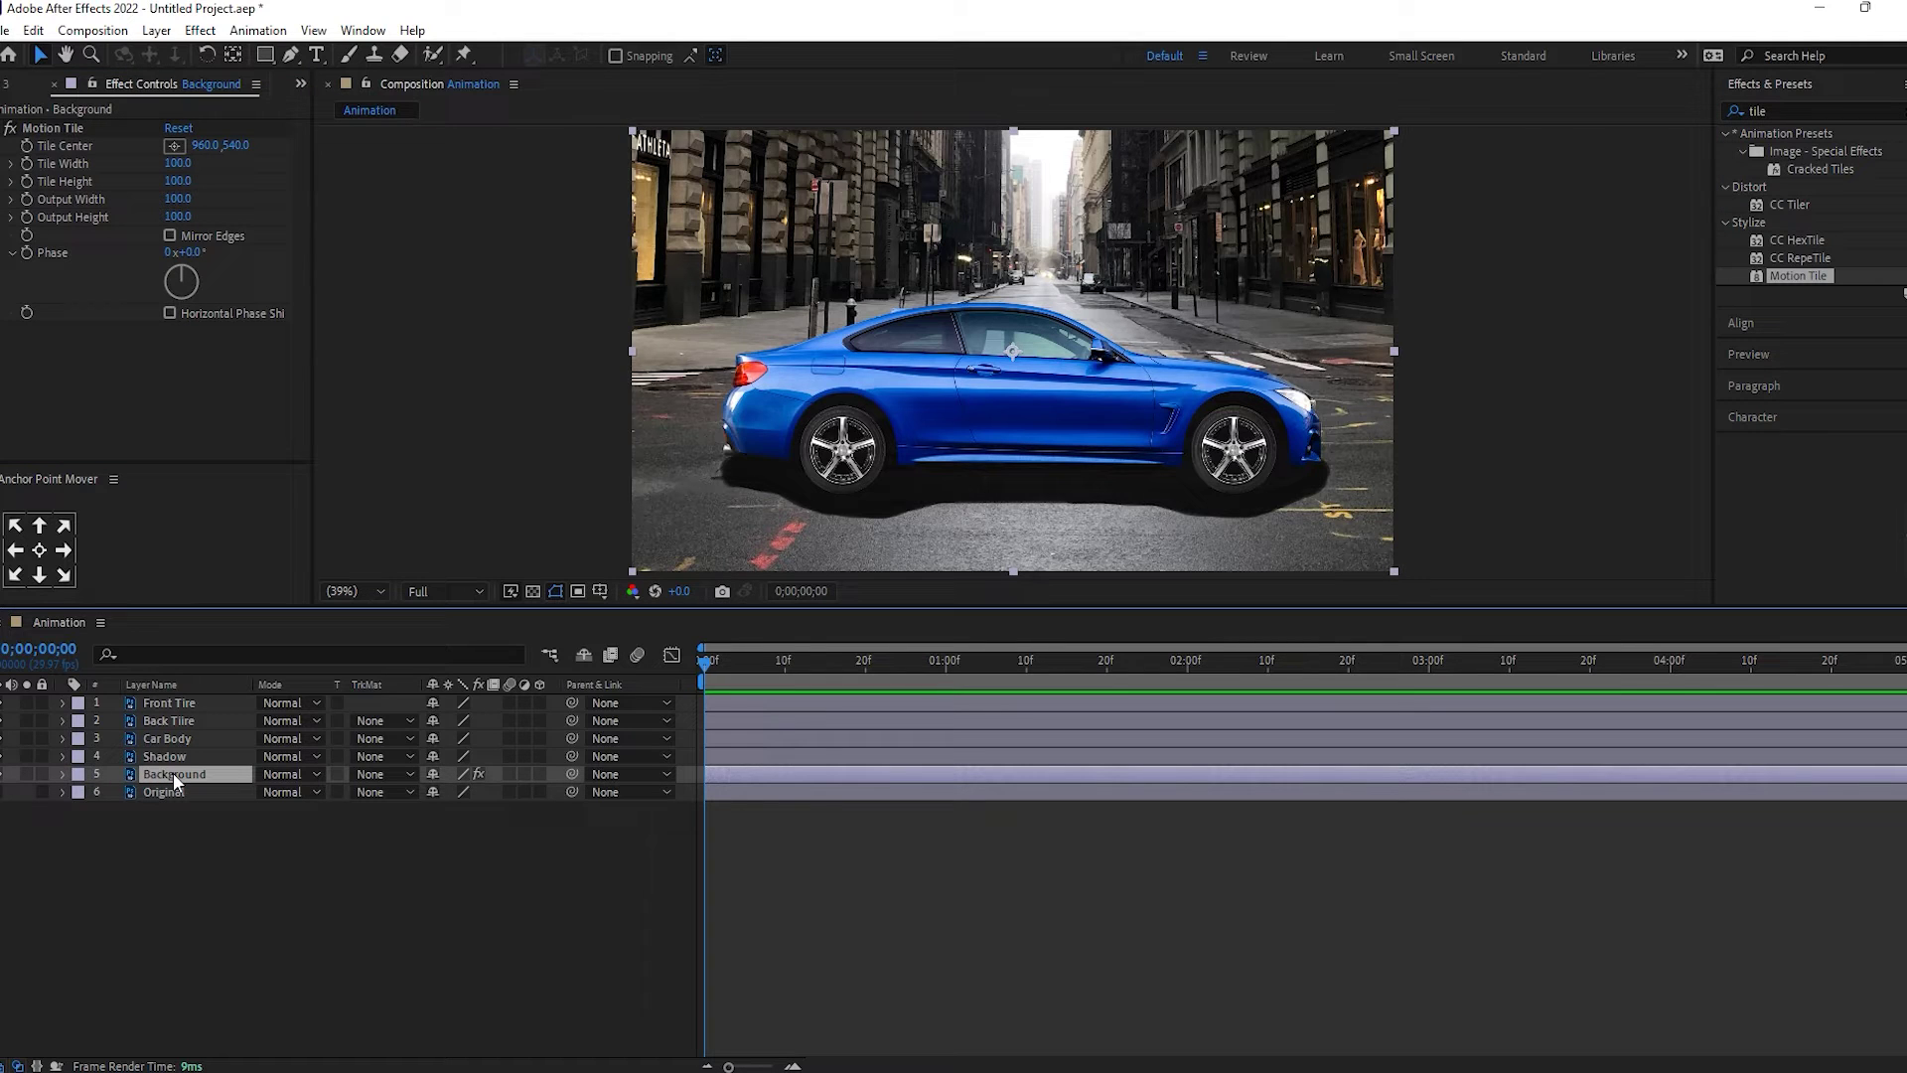
pyautogui.press('p')
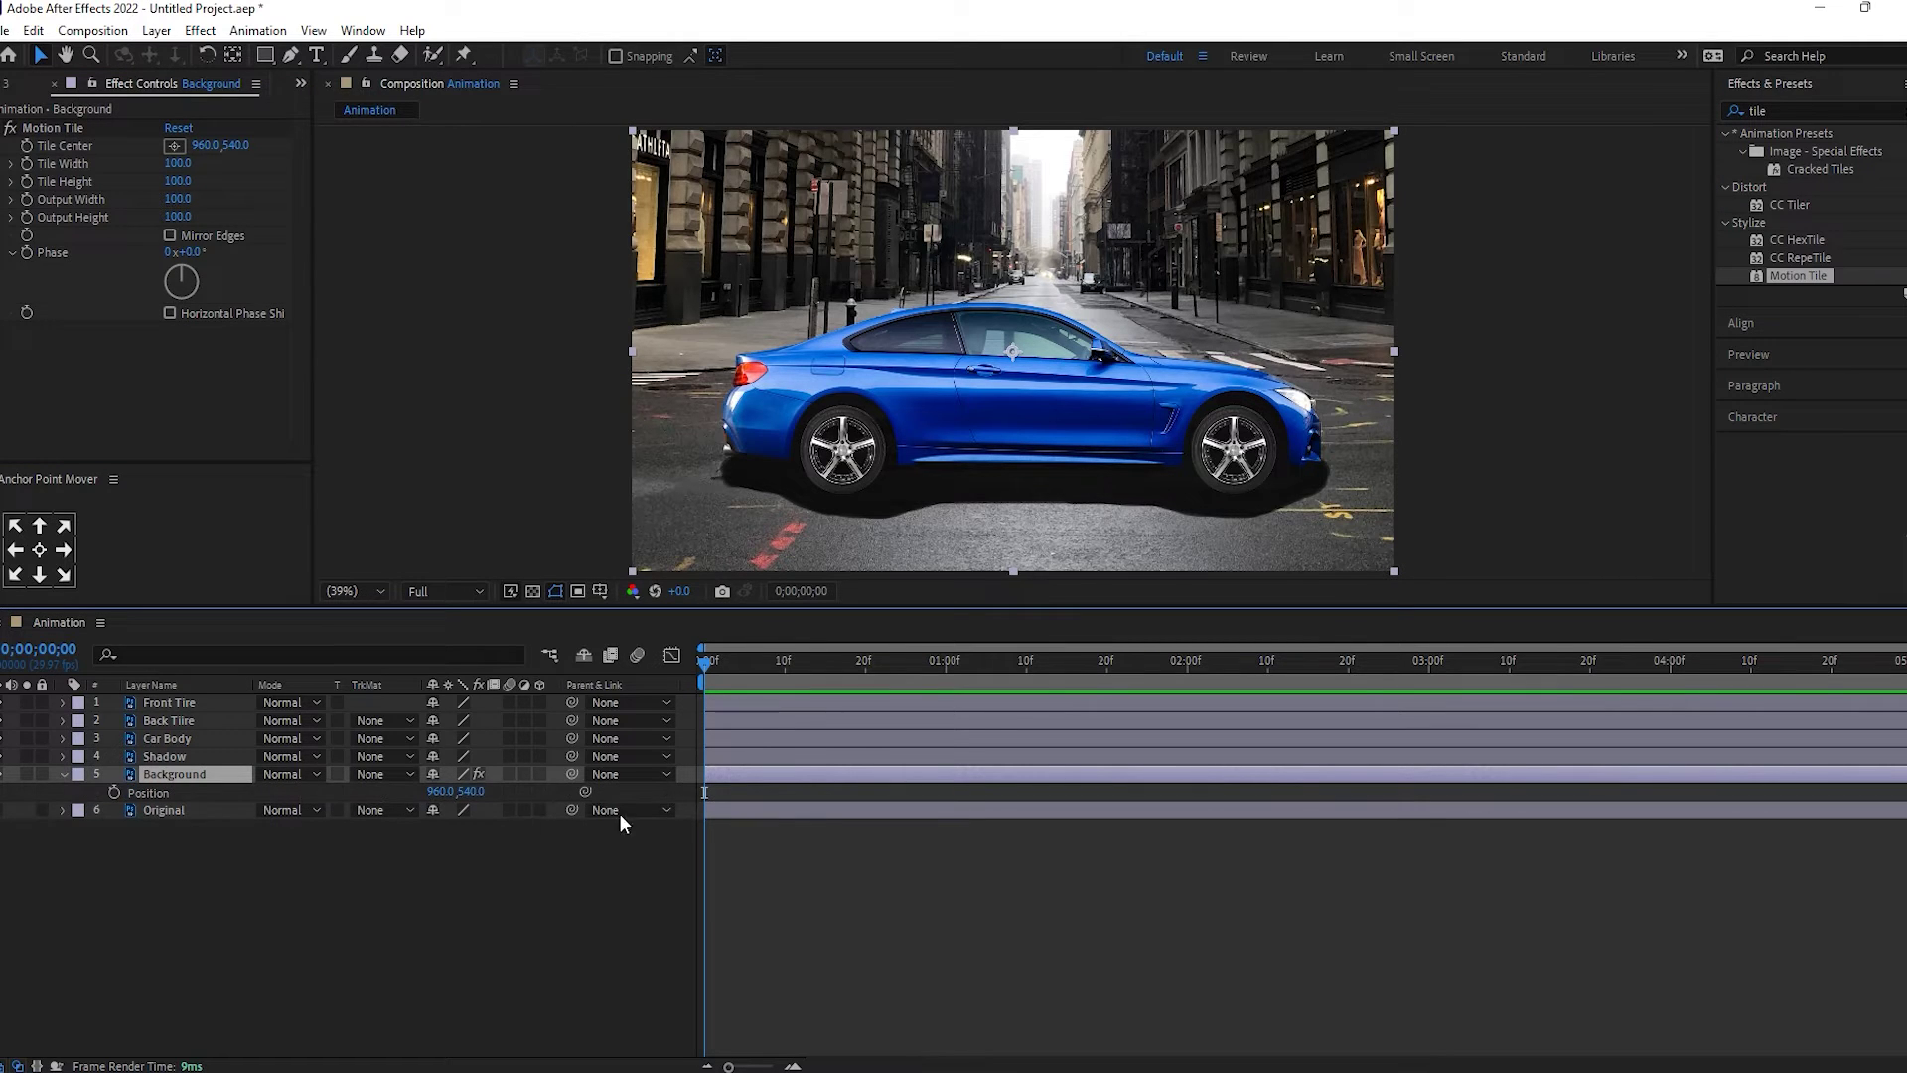
pyautogui.click(115, 791)
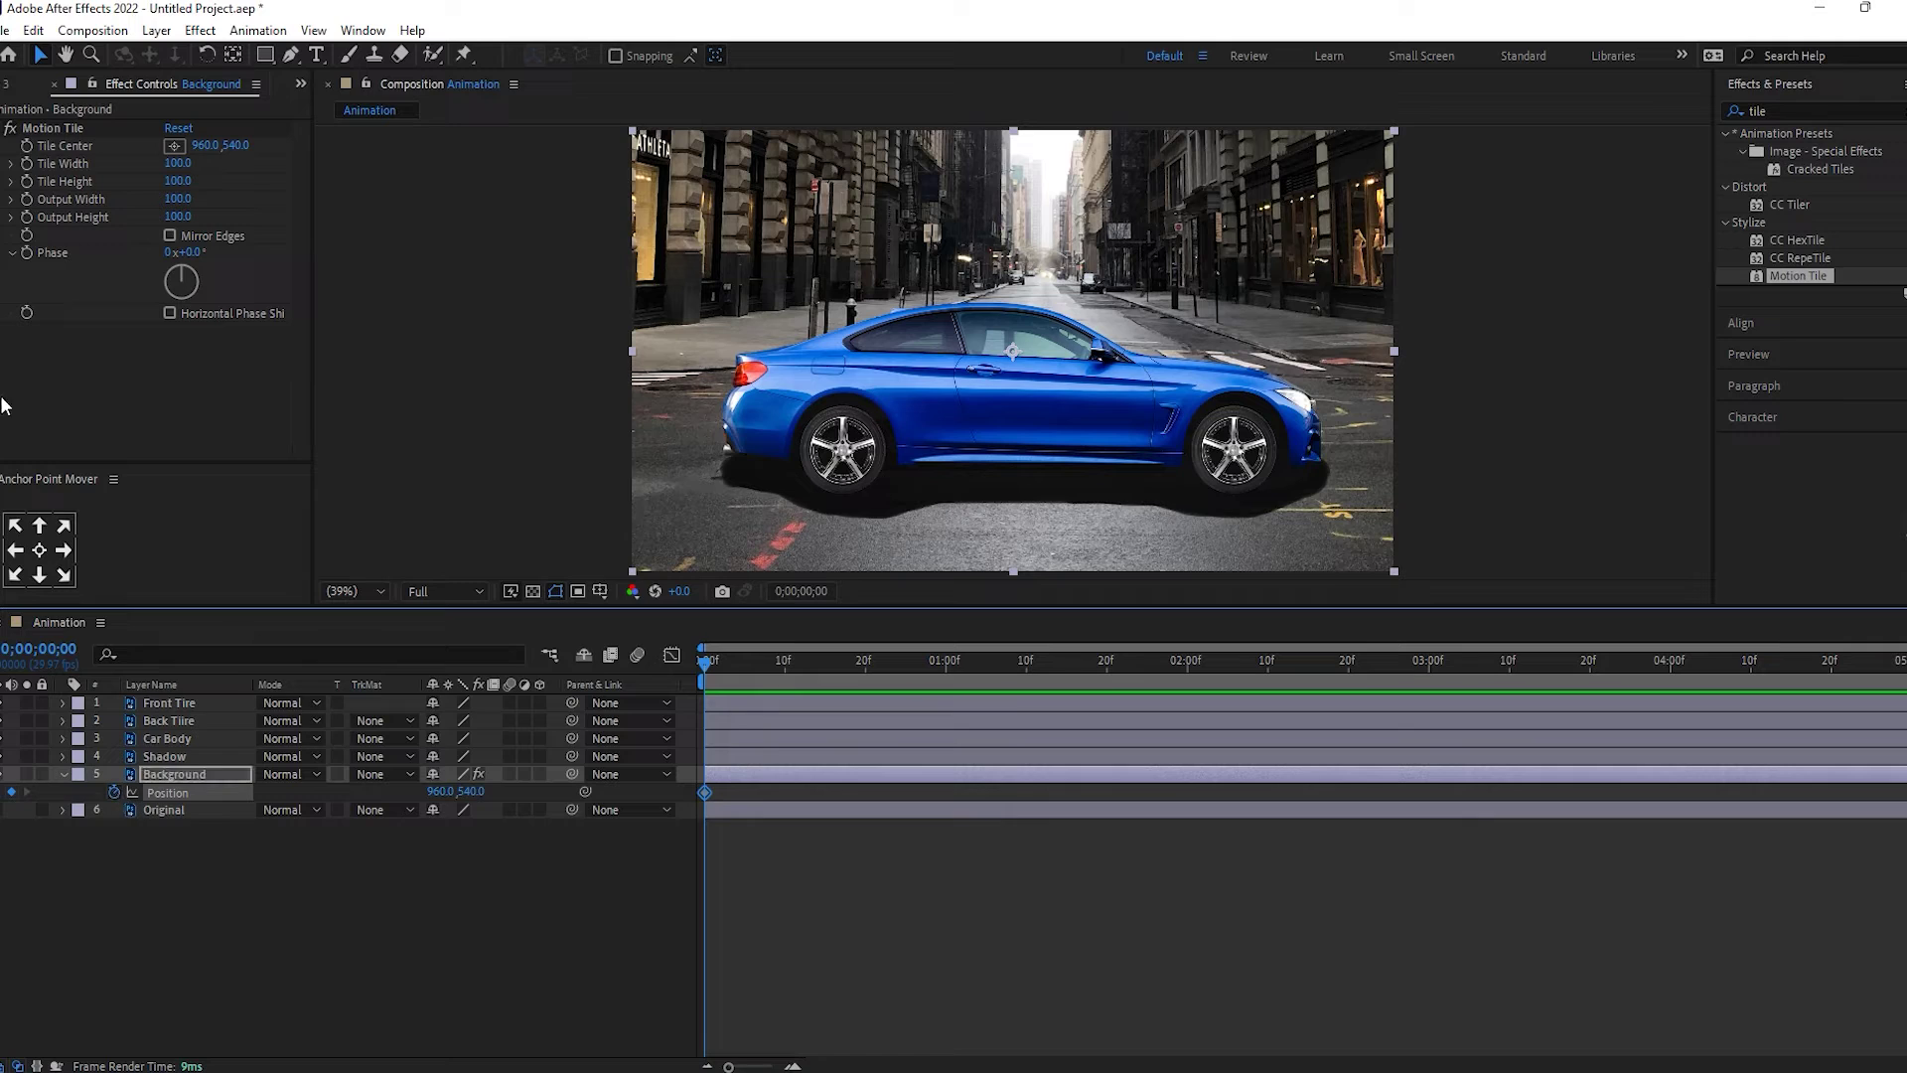
# Set Motion Tile Output Width to 1000 and slide the street image to the right.
pyautogui.click(178, 198)
pyautogui.write('10')
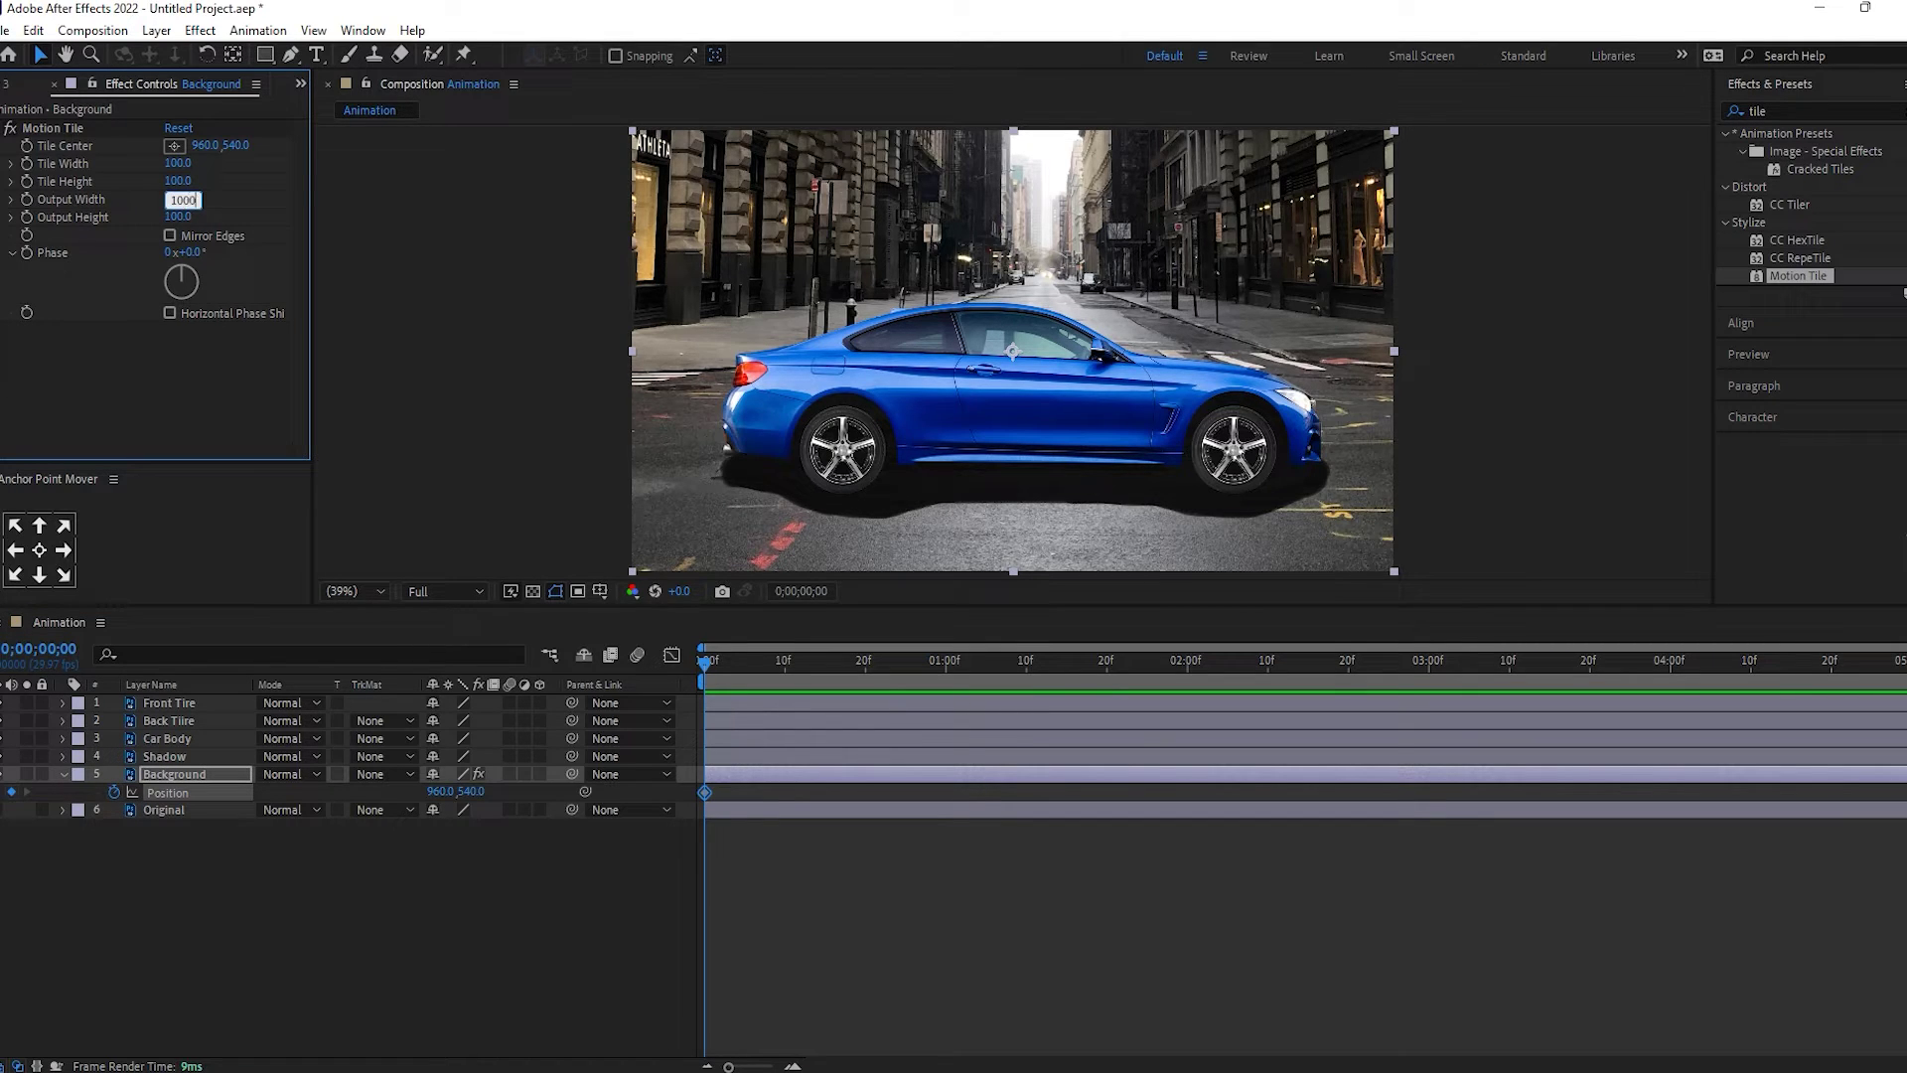
pyautogui.press('Return')
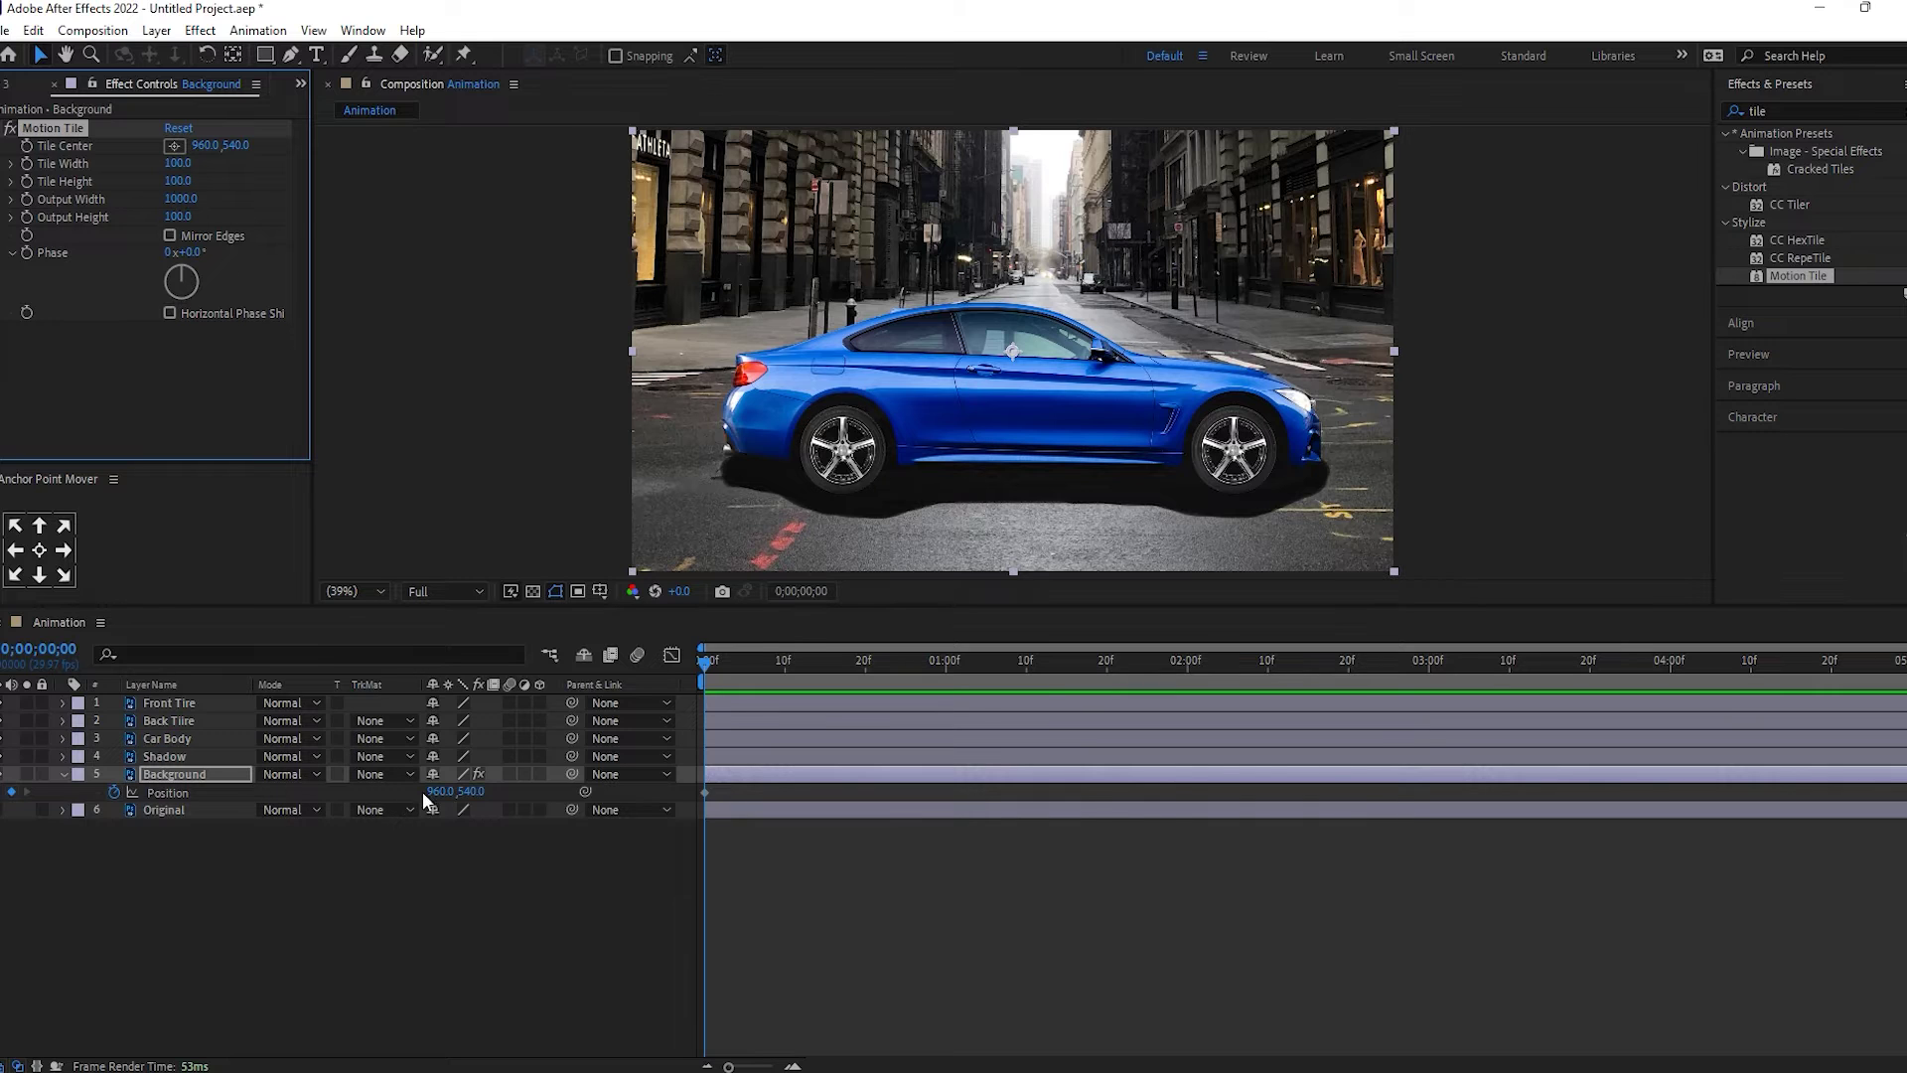
pyautogui.moveTo(425, 792); pyautogui.dragTo(1461, 834)
# At 0;00;04;29, set the Background's Position X to -10000 as the ending keyframe.
pyautogui.moveTo(437, 795); pyautogui.dragTo(117, 792)
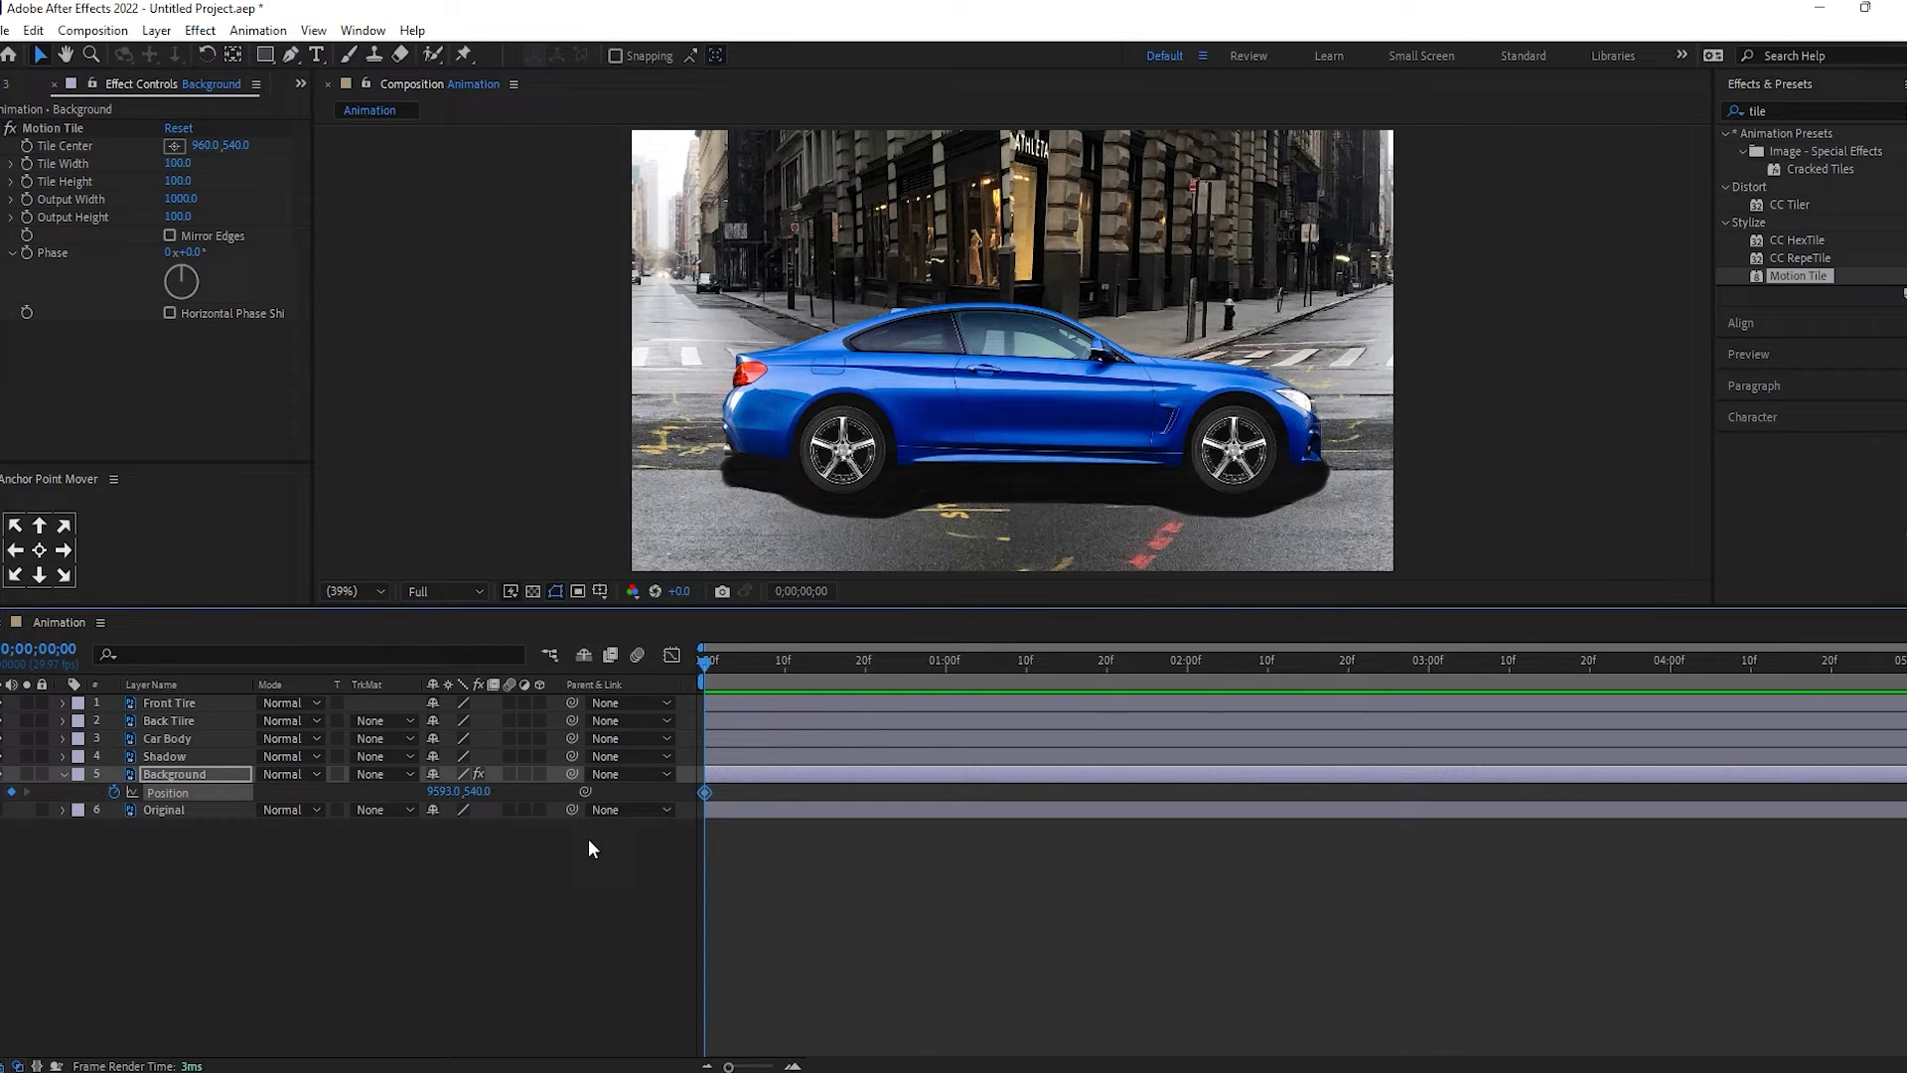
pyautogui.click(819, 867)
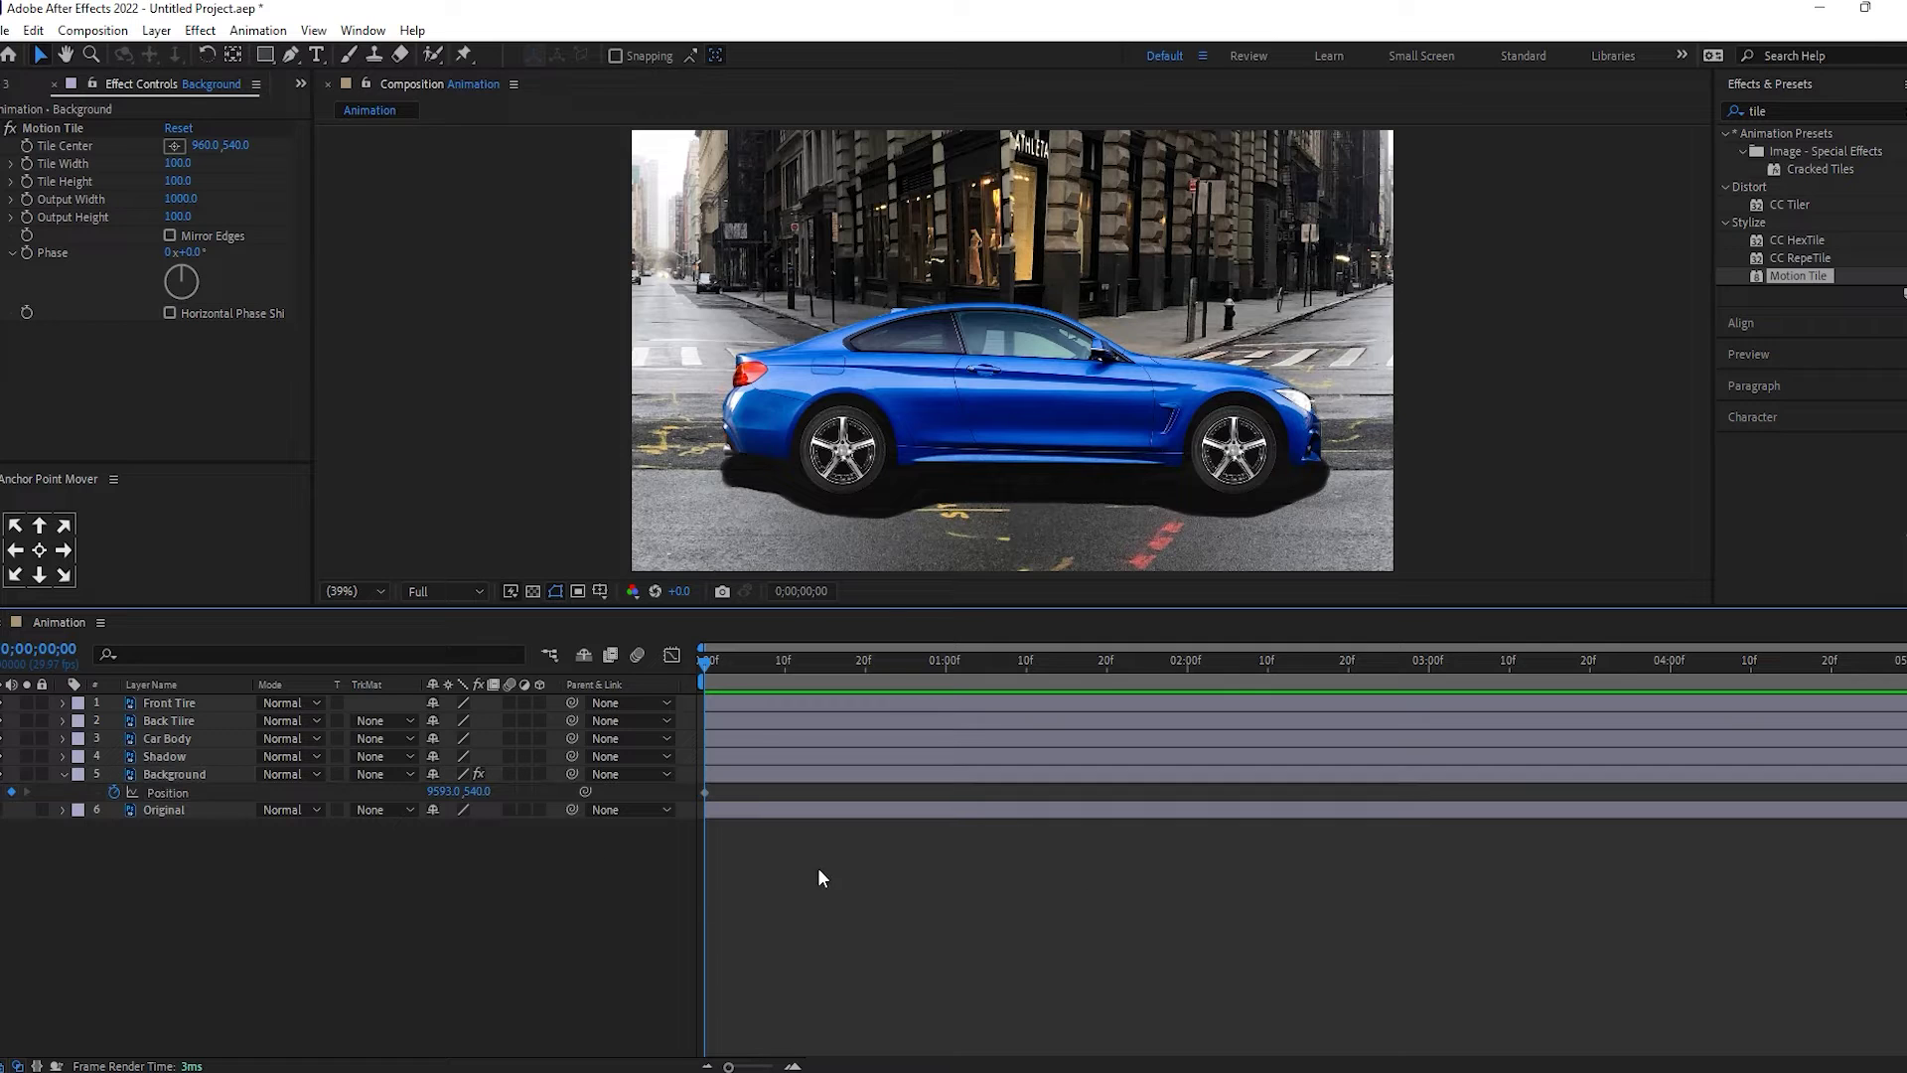
pyautogui.moveTo(1275, 660); pyautogui.dragTo(1902, 659)
pyautogui.click(441, 792)
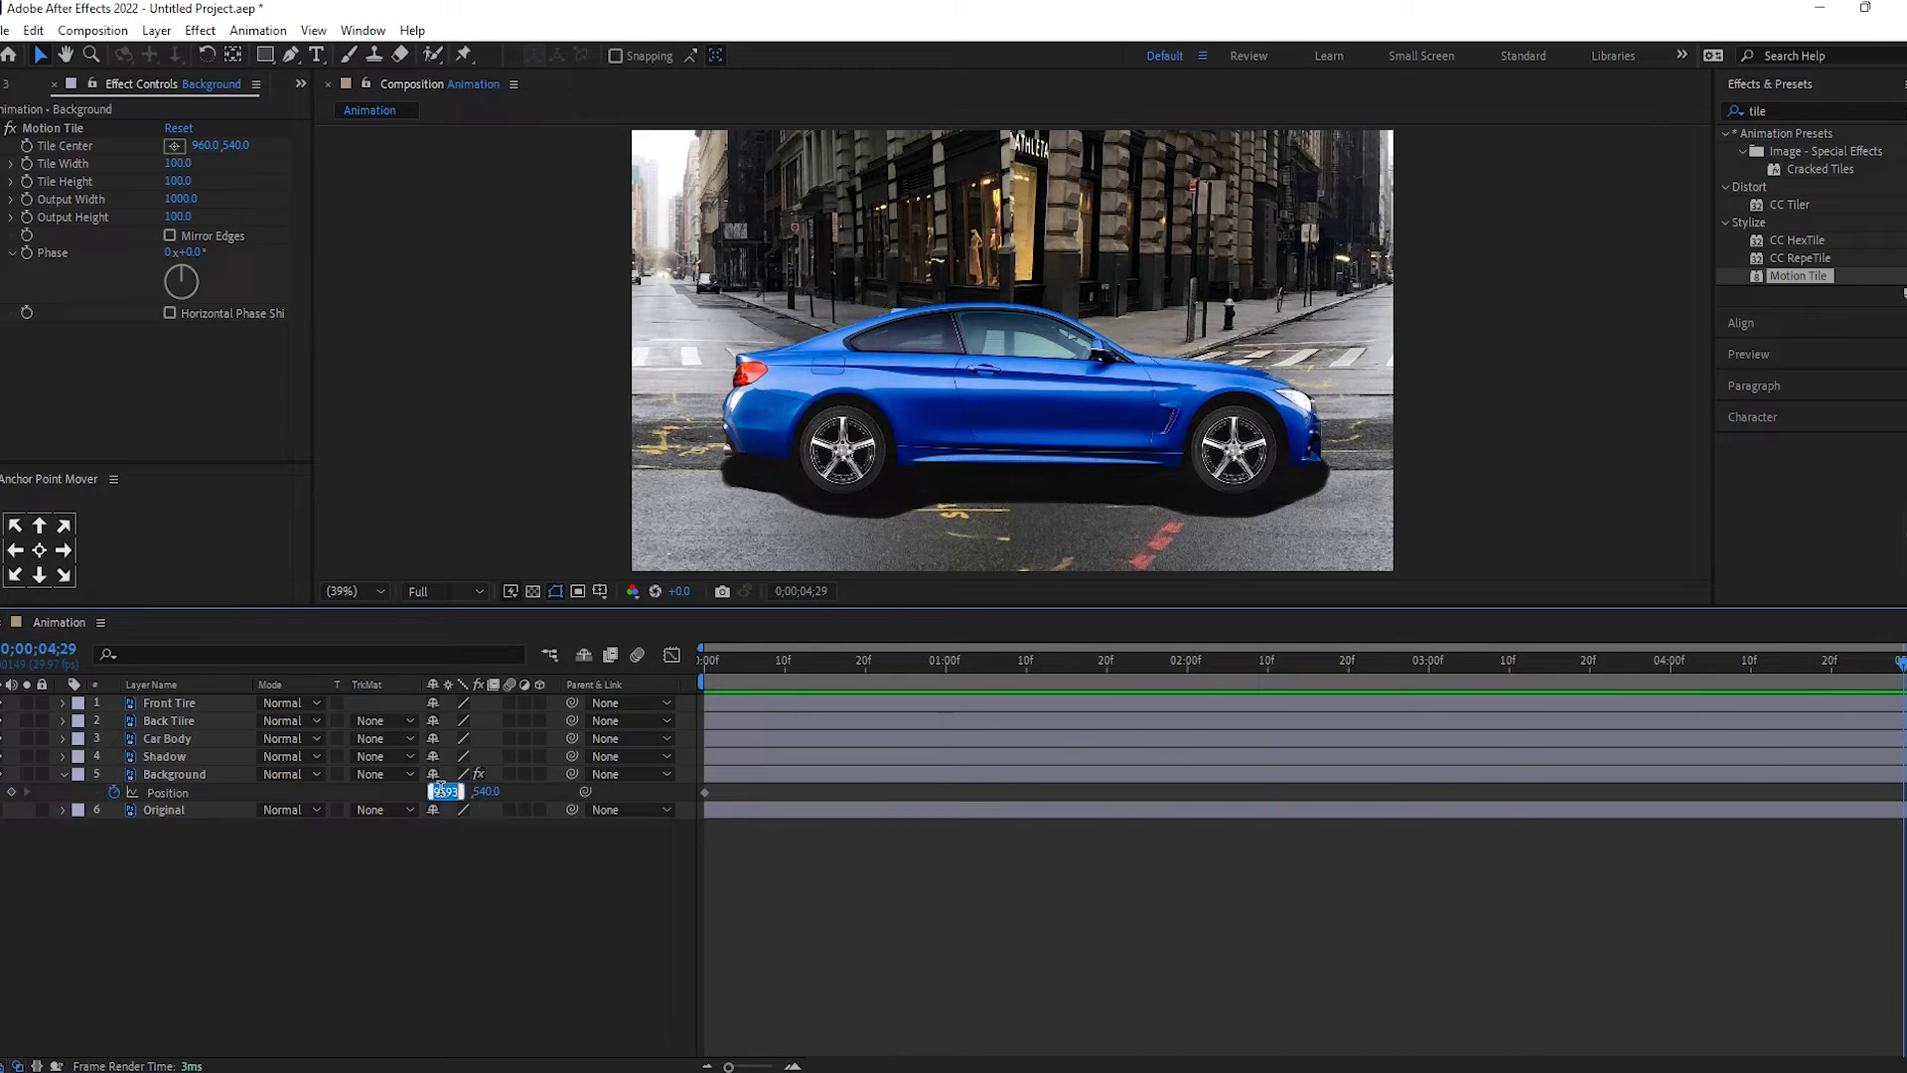
pyautogui.write('-10000')
pyautogui.press('Return')
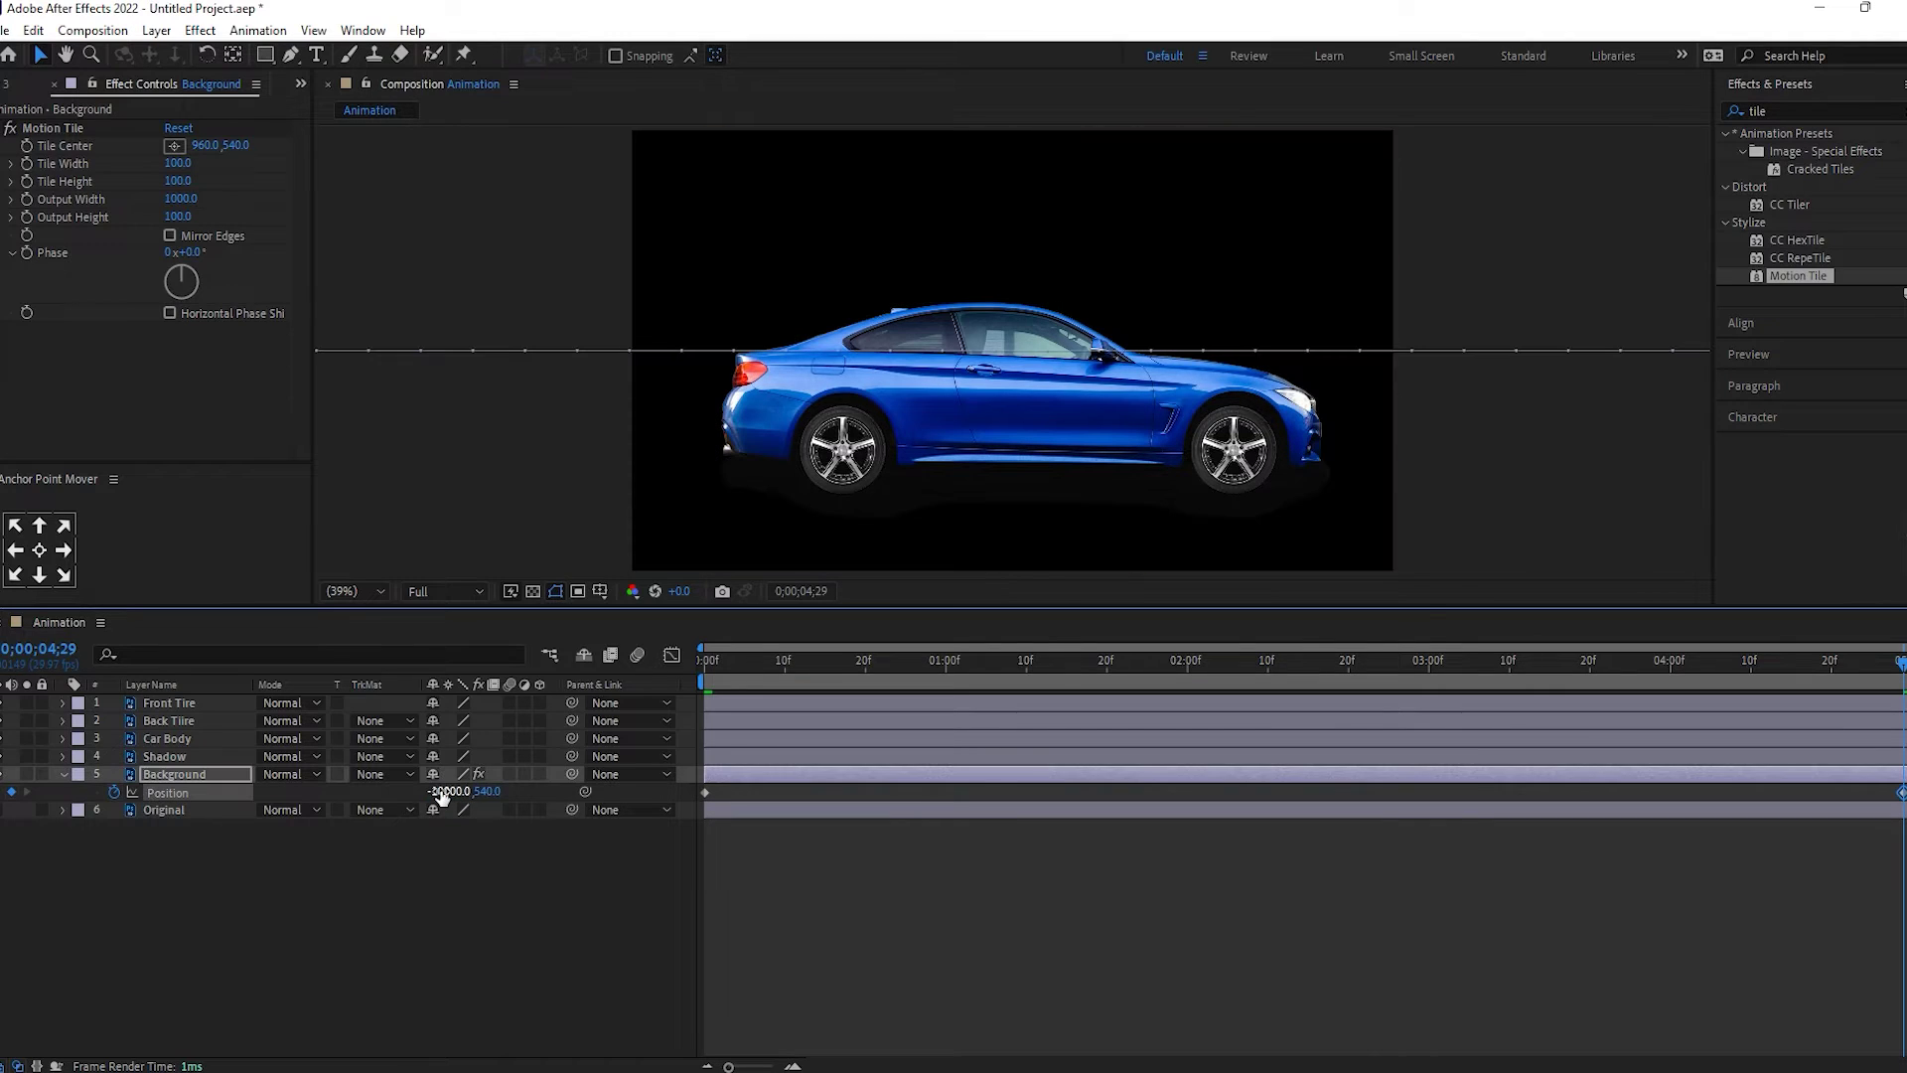
# Scrub Position X back to about -7678 so the street fills the frame, then preview.
pyautogui.moveTo(429, 791); pyautogui.dragTo(1205, 864)
pyautogui.moveTo(443, 792); pyautogui.dragTo(1235, 924)
pyautogui.moveTo(443, 801); pyautogui.dragTo(1147, 859)
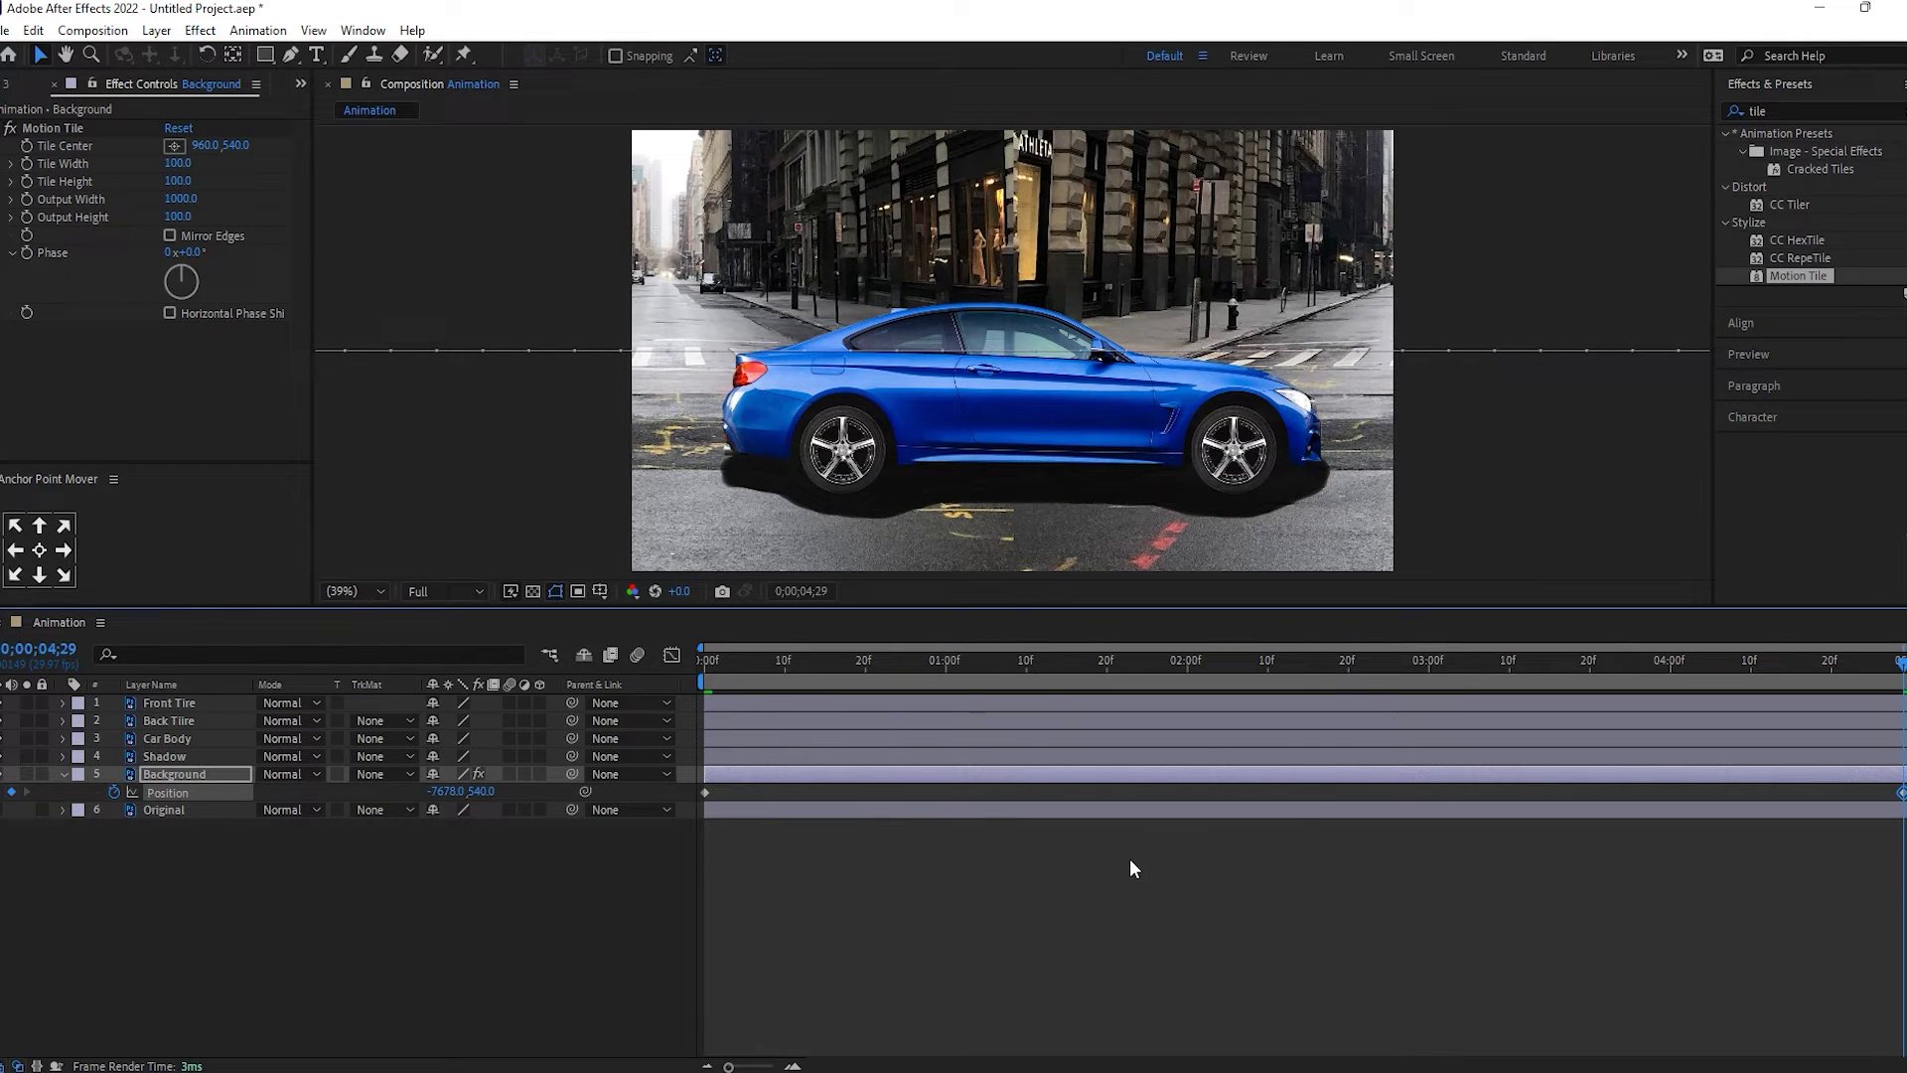
pyautogui.press('space')
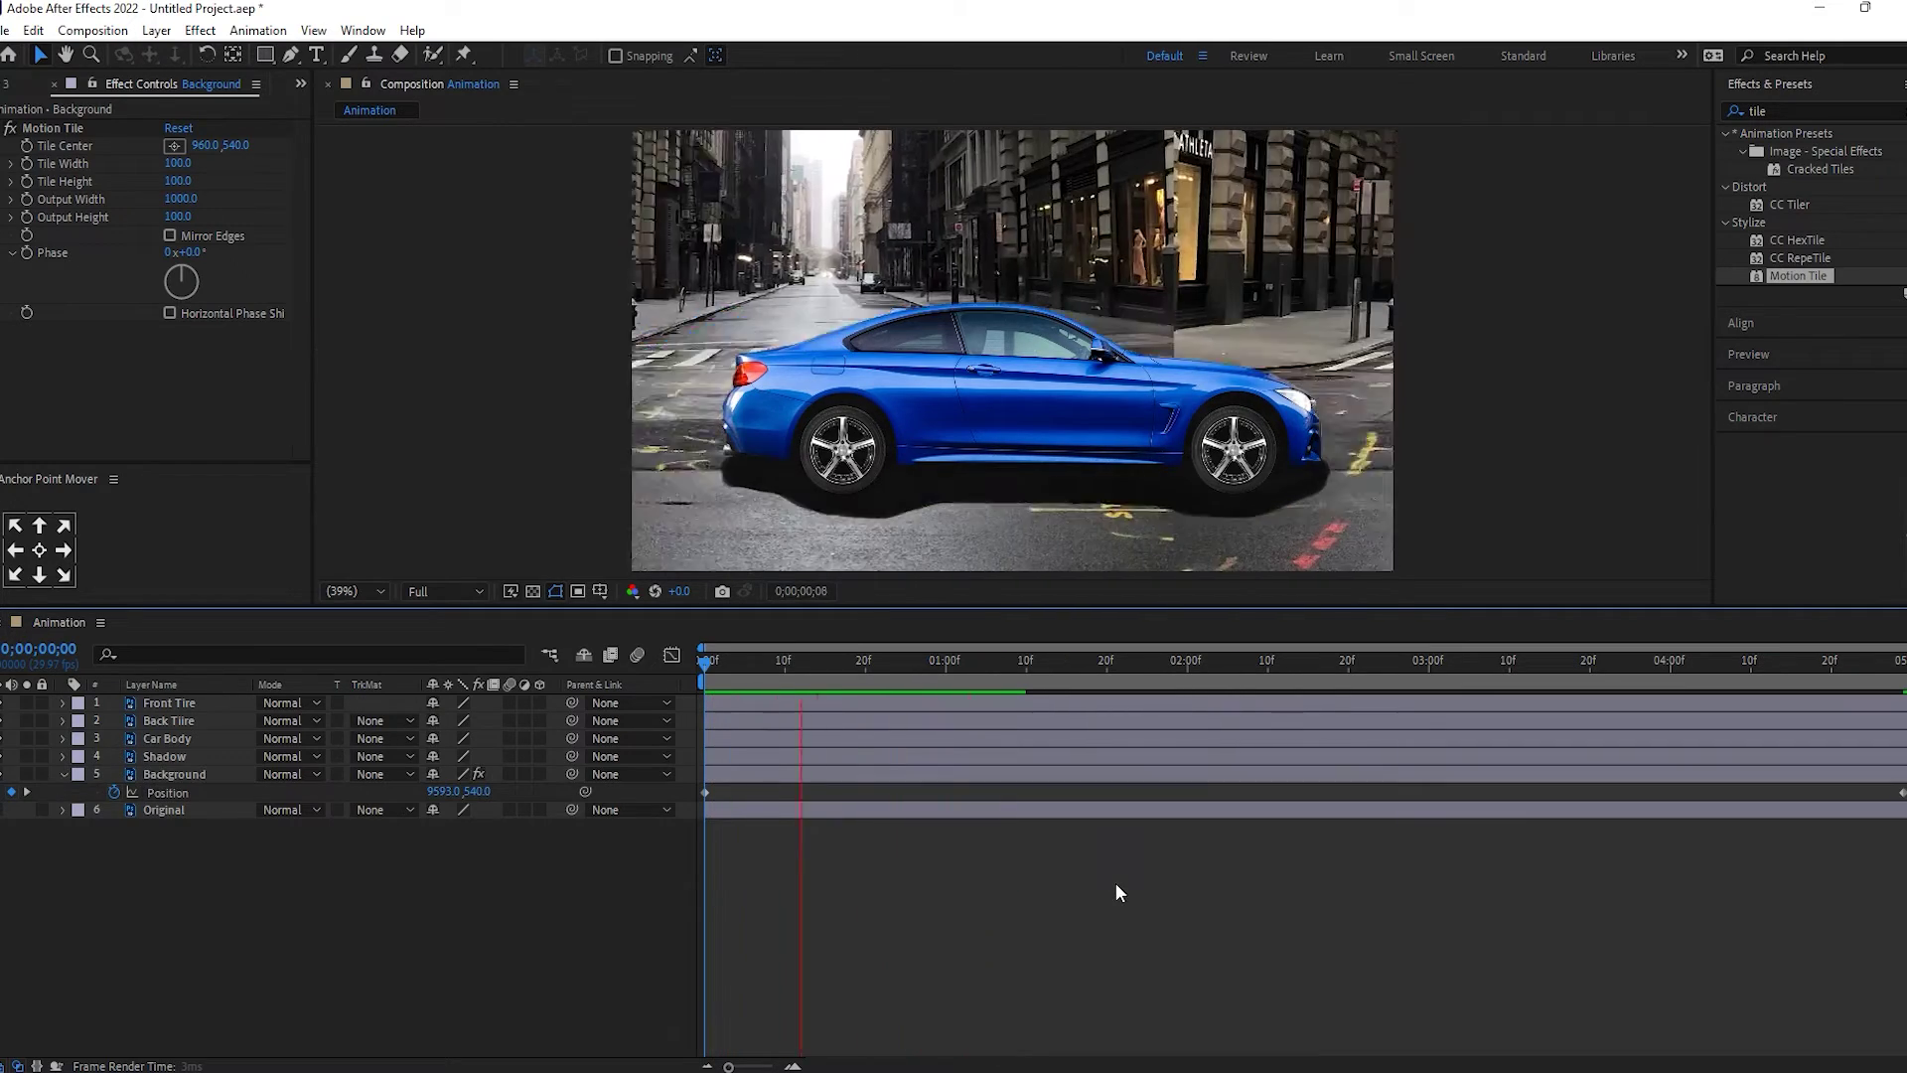
# Stop the scrolling-street preview at 0;00;01;26 and select the Shadow layer.
pyautogui.press('space')
pyautogui.press('space')
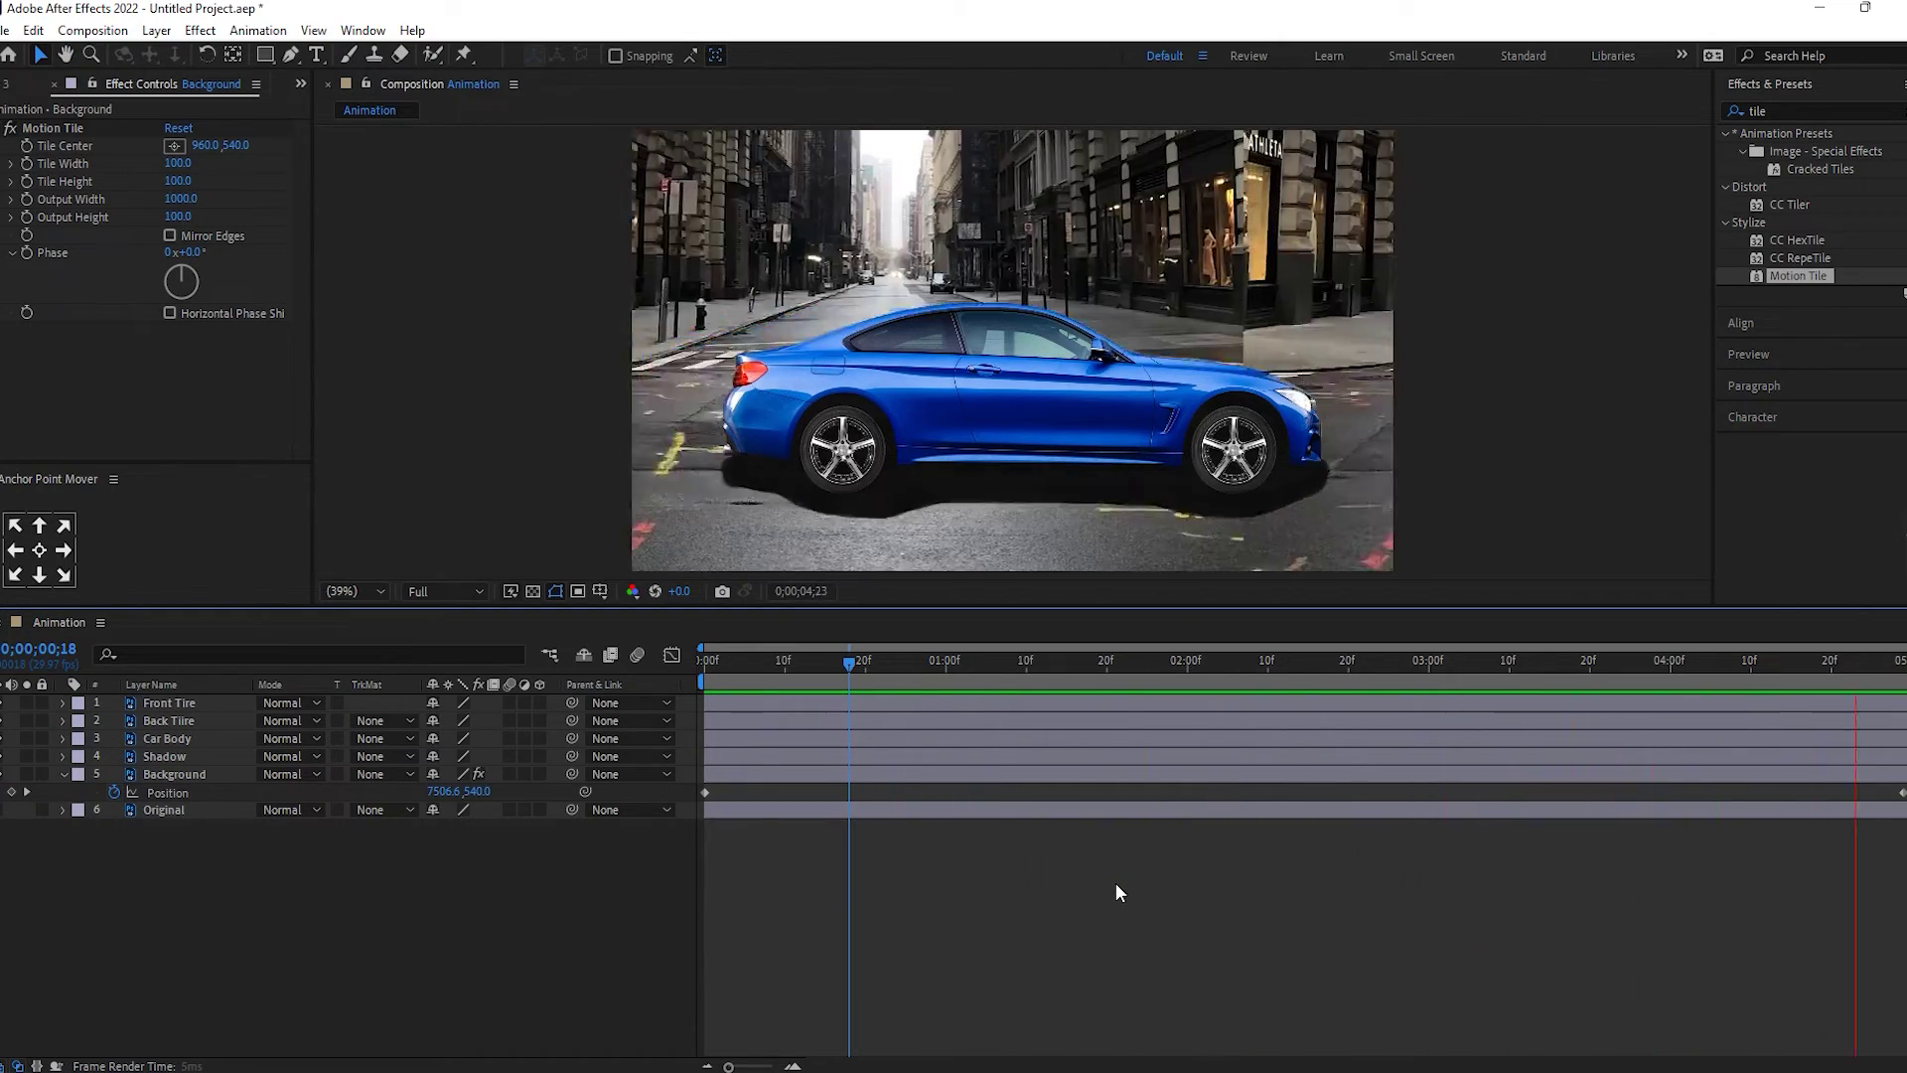
pyautogui.press('space')
pyautogui.click(64, 774)
pyautogui.click(178, 756)
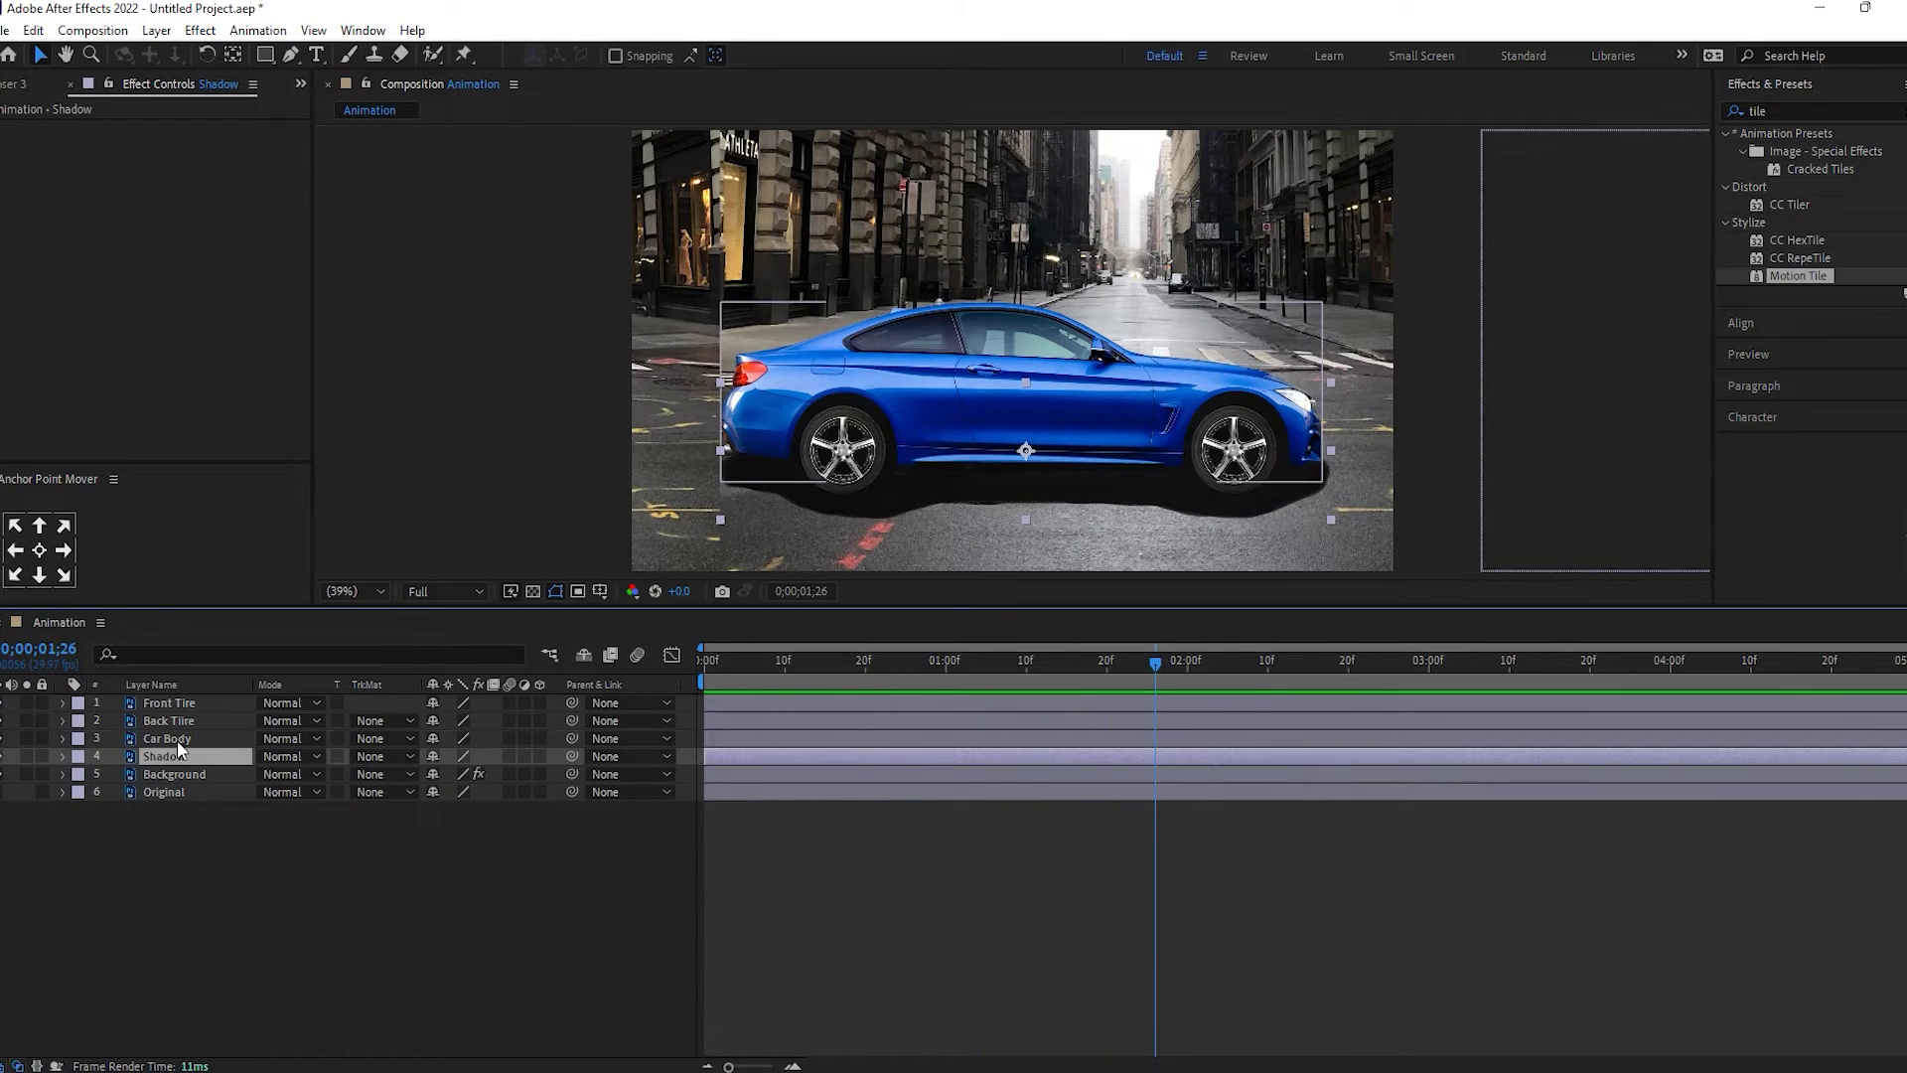
# Pre-compose the selected Car Body and Shadow layers into a composition named 'Car'.
pyautogui.keyDown('ctrl'); pyautogui.click(176, 741); pyautogui.keyUp('ctrl')
pyautogui.rightClick(167, 755)
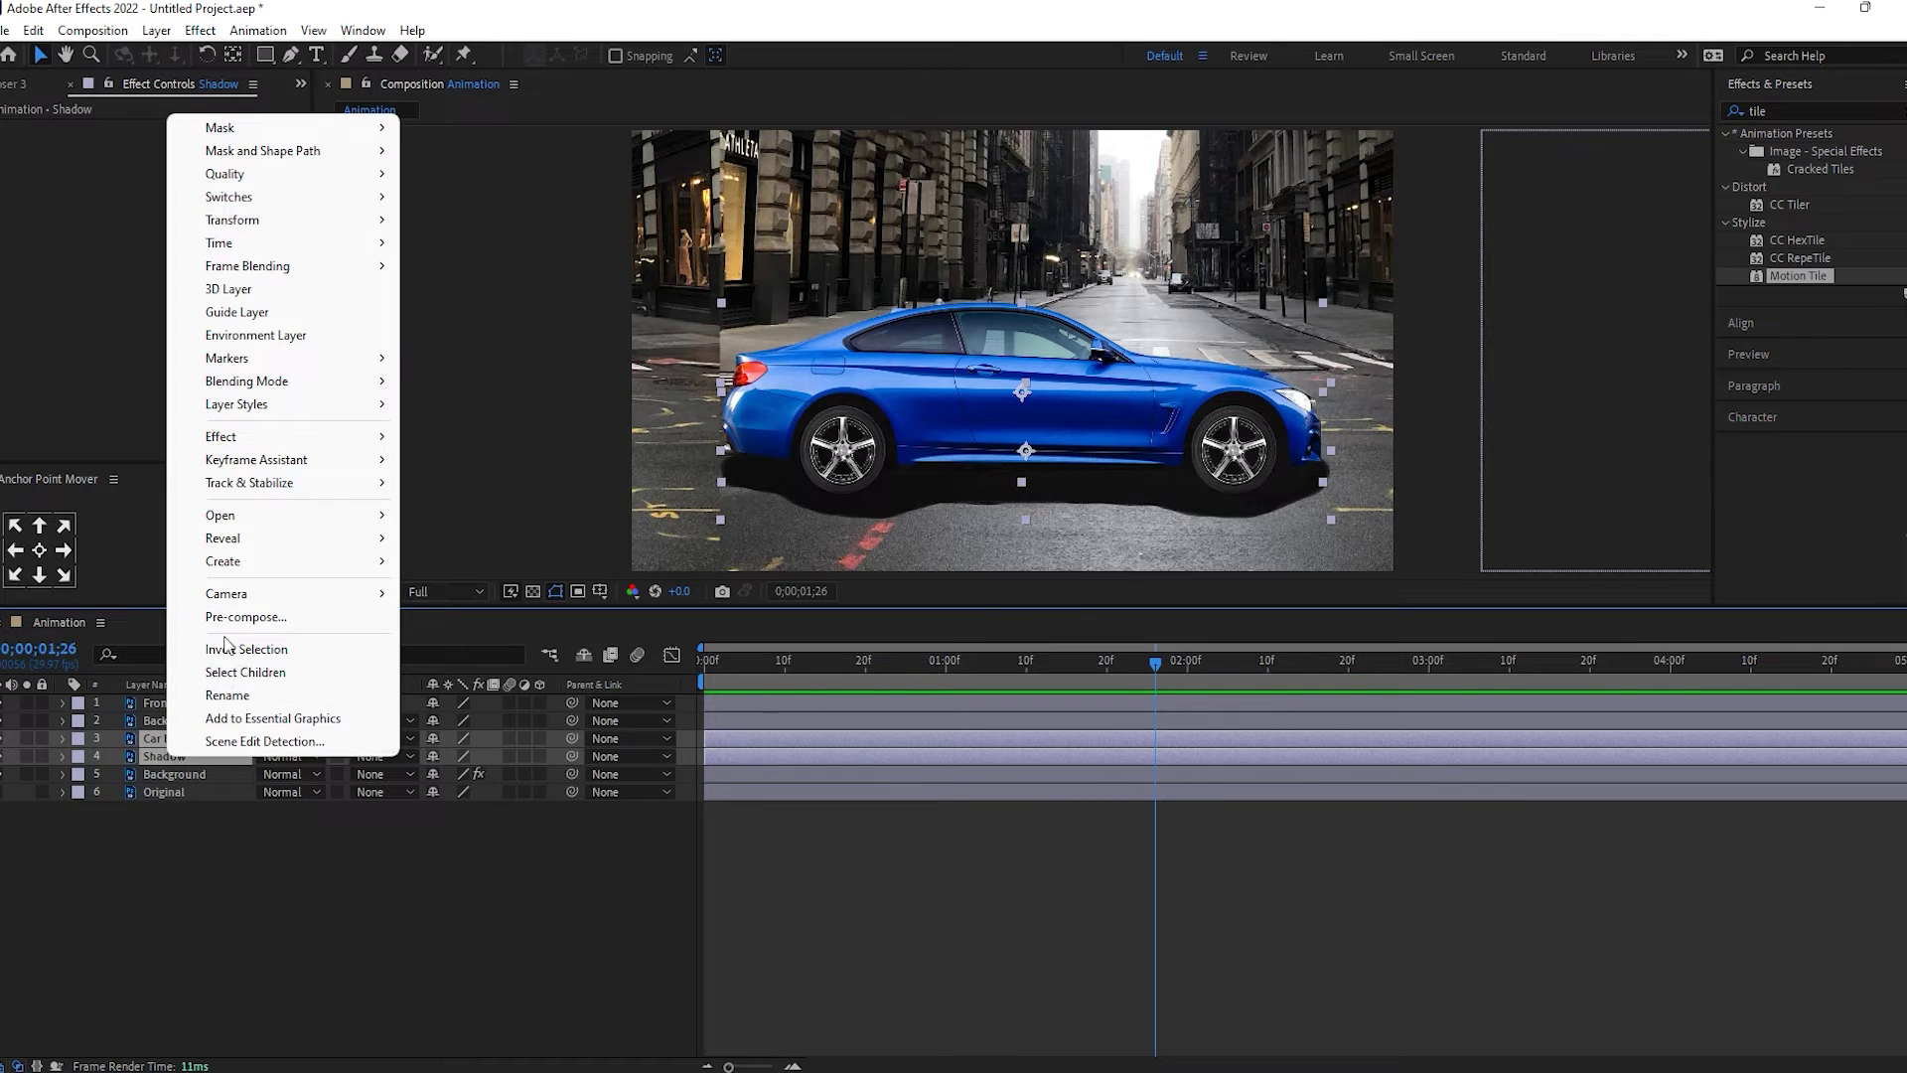
pyautogui.click(228, 623)
pyautogui.write('Car')
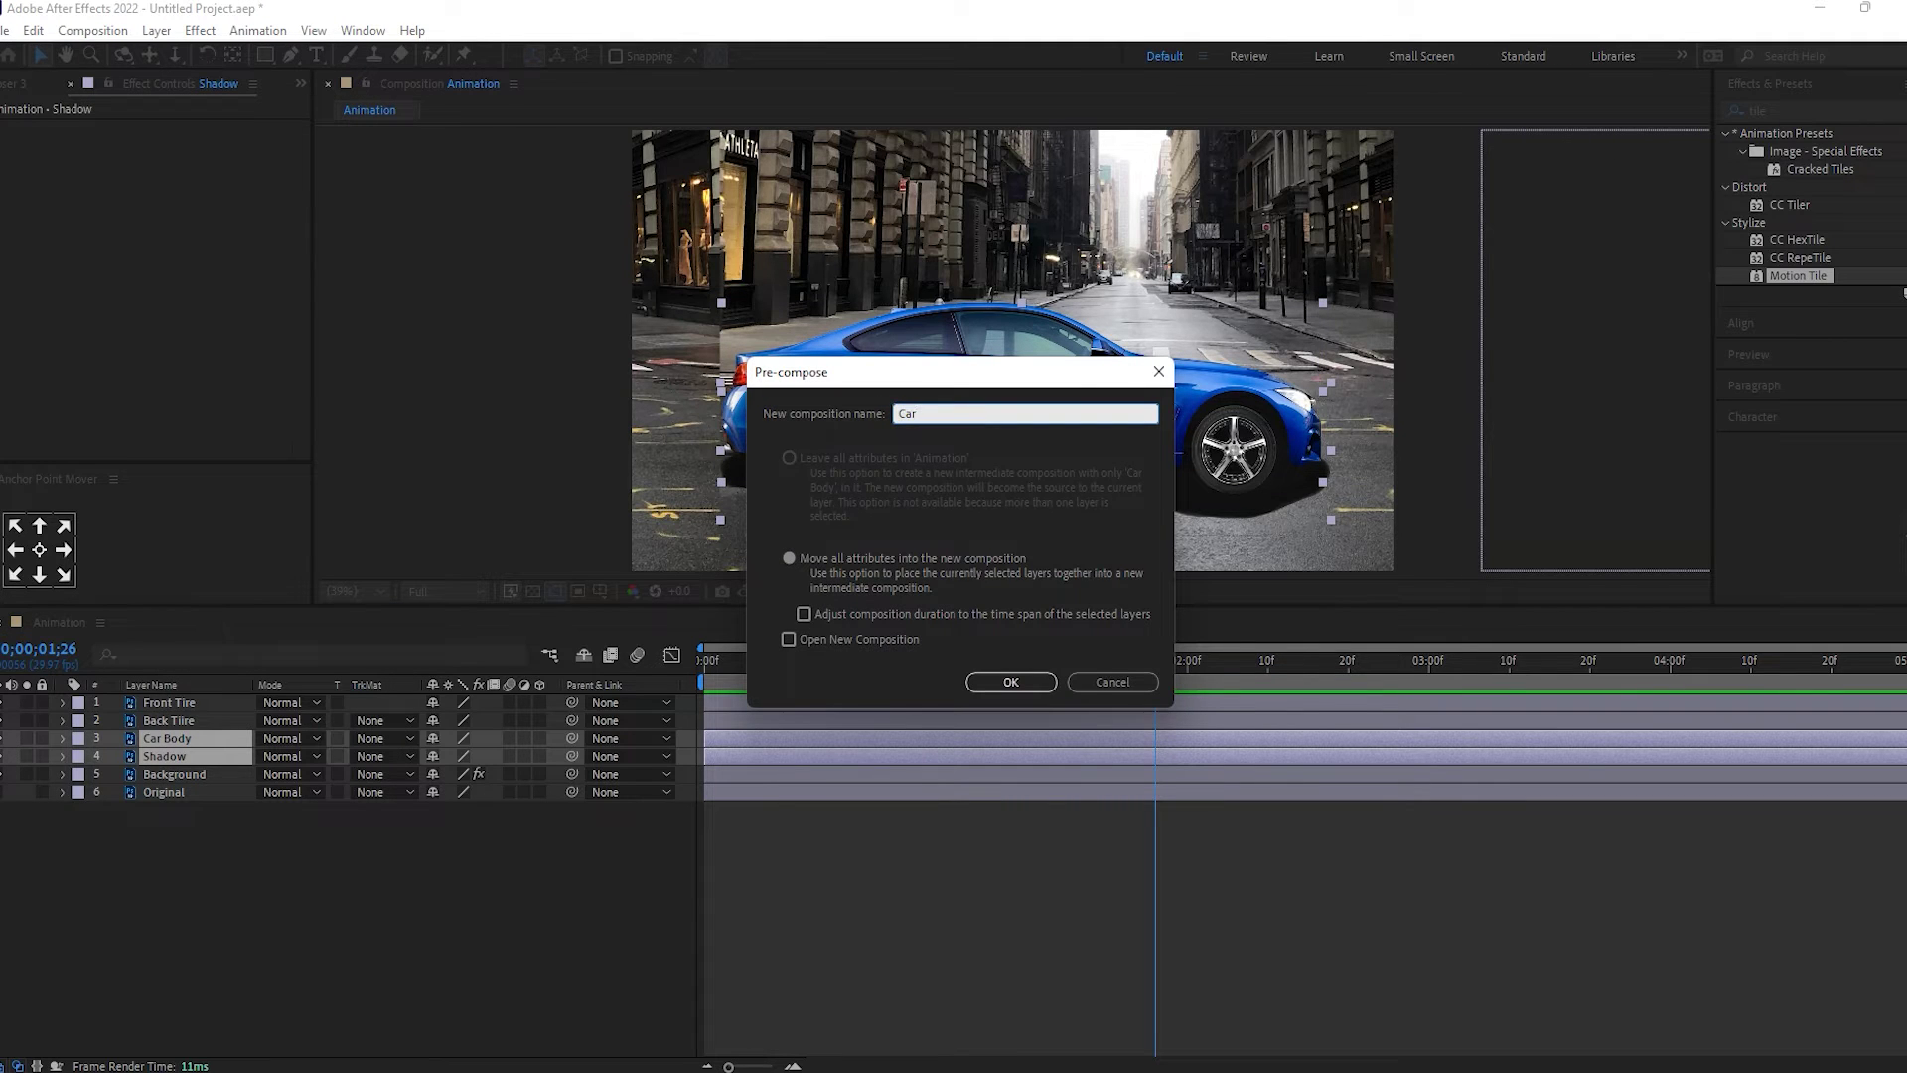
pyautogui.press('Return')
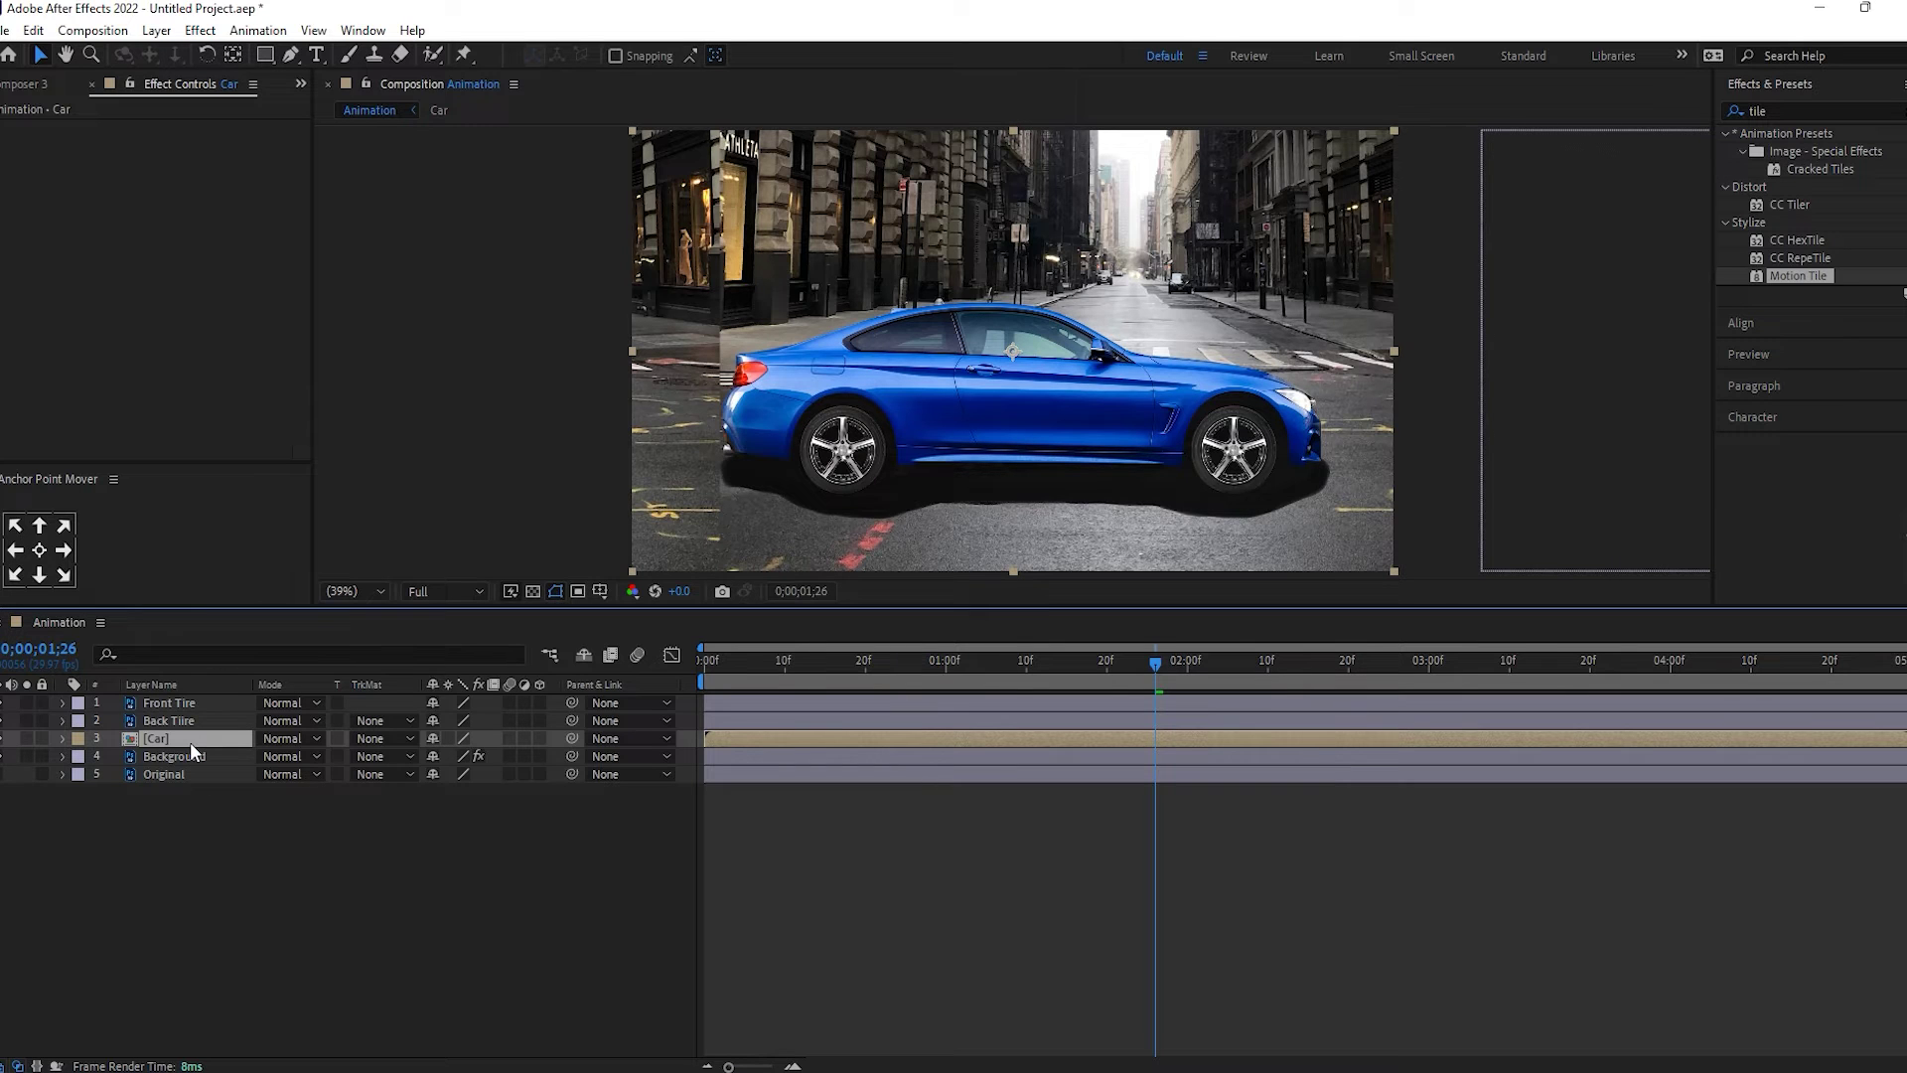
# Show the Car layer's Position at the first frame with the timeline zoomed in.
pyautogui.press('p')
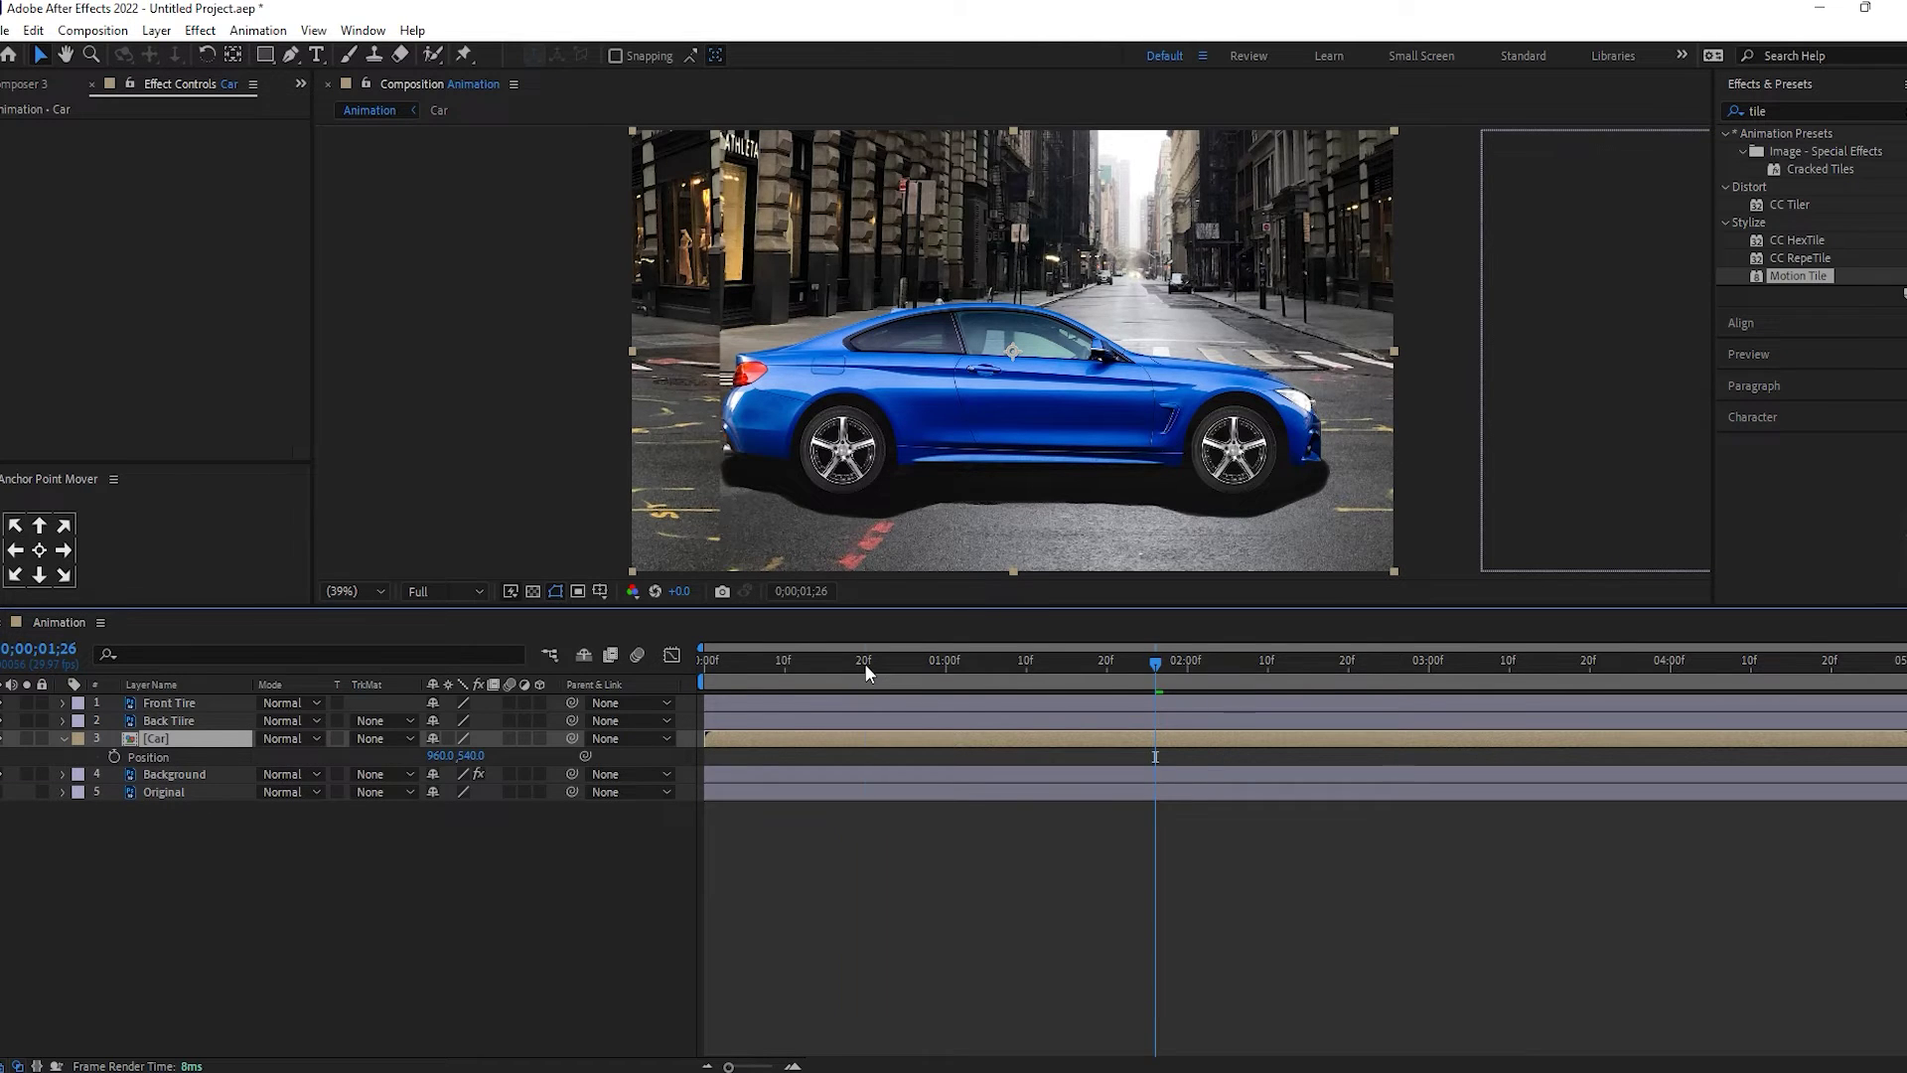
pyautogui.press('Home')
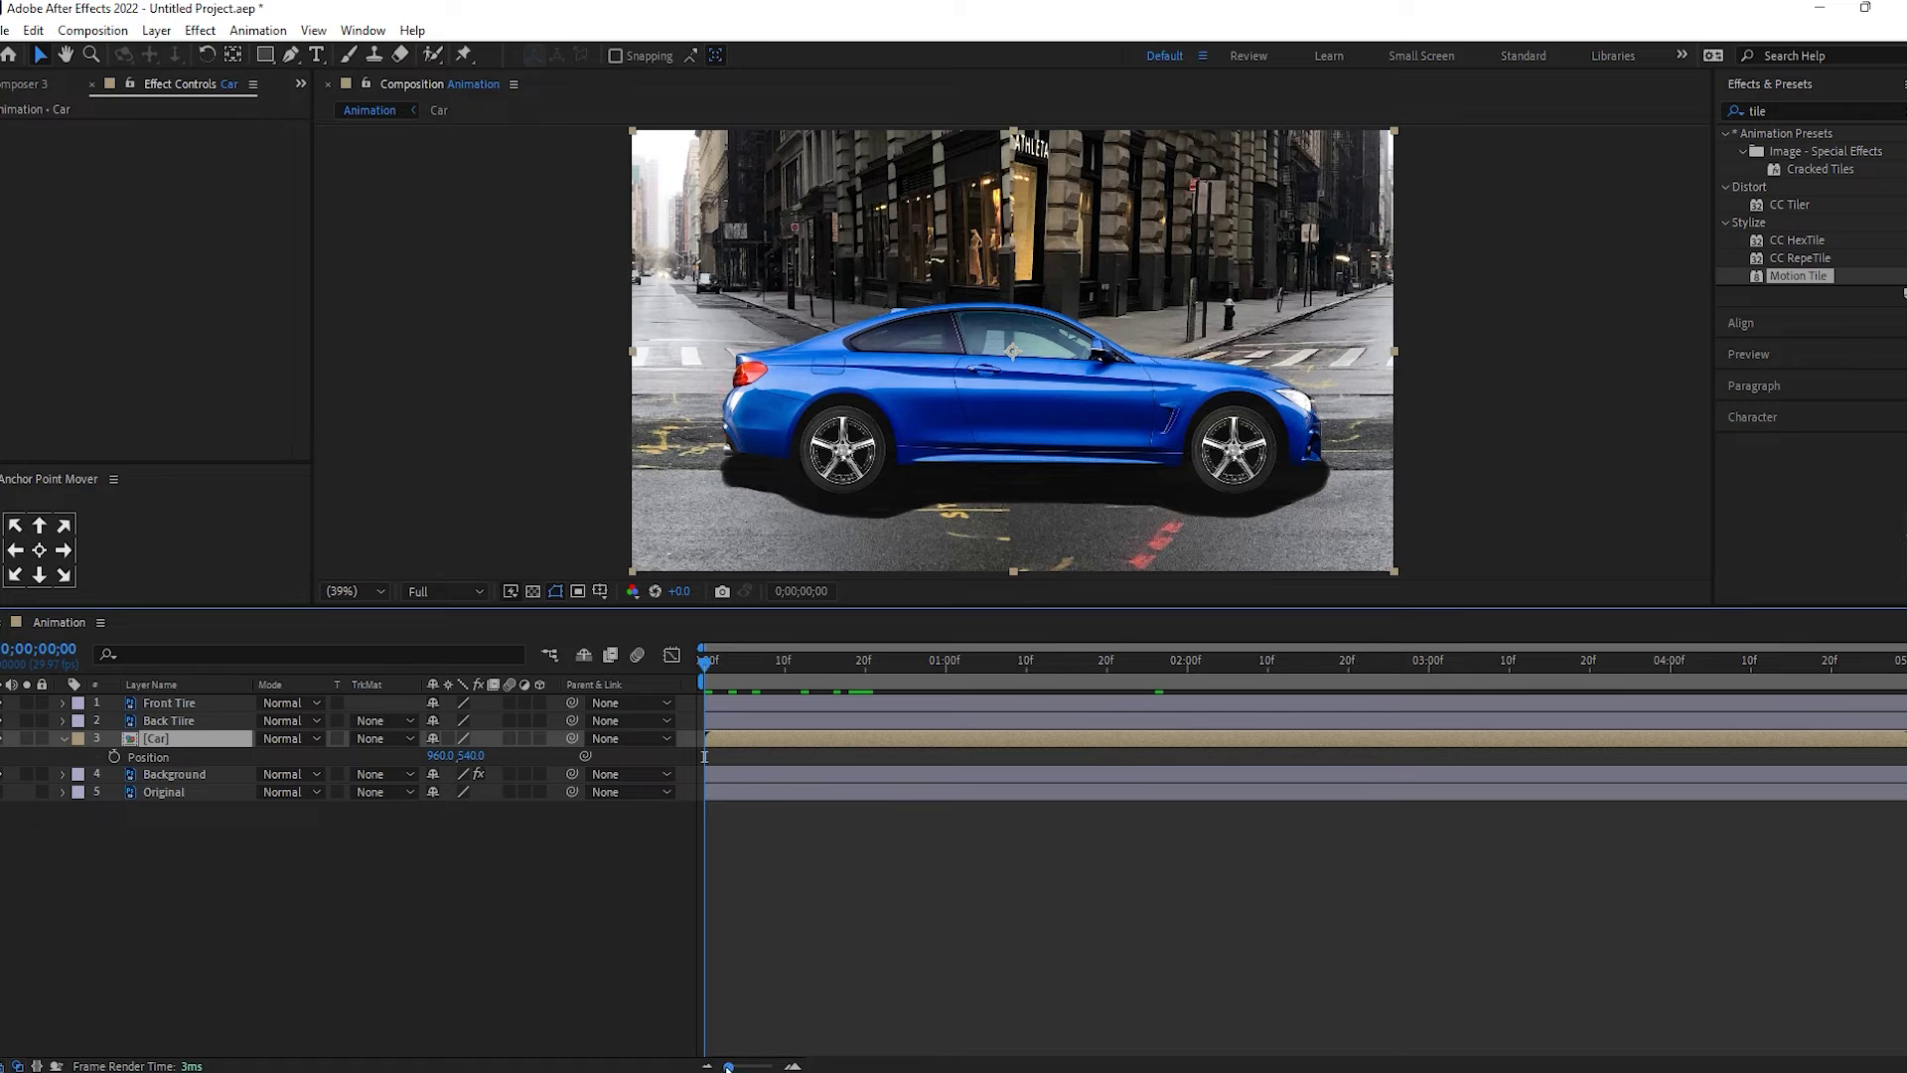
pyautogui.moveTo(730, 1066); pyautogui.dragTo(752, 1066)
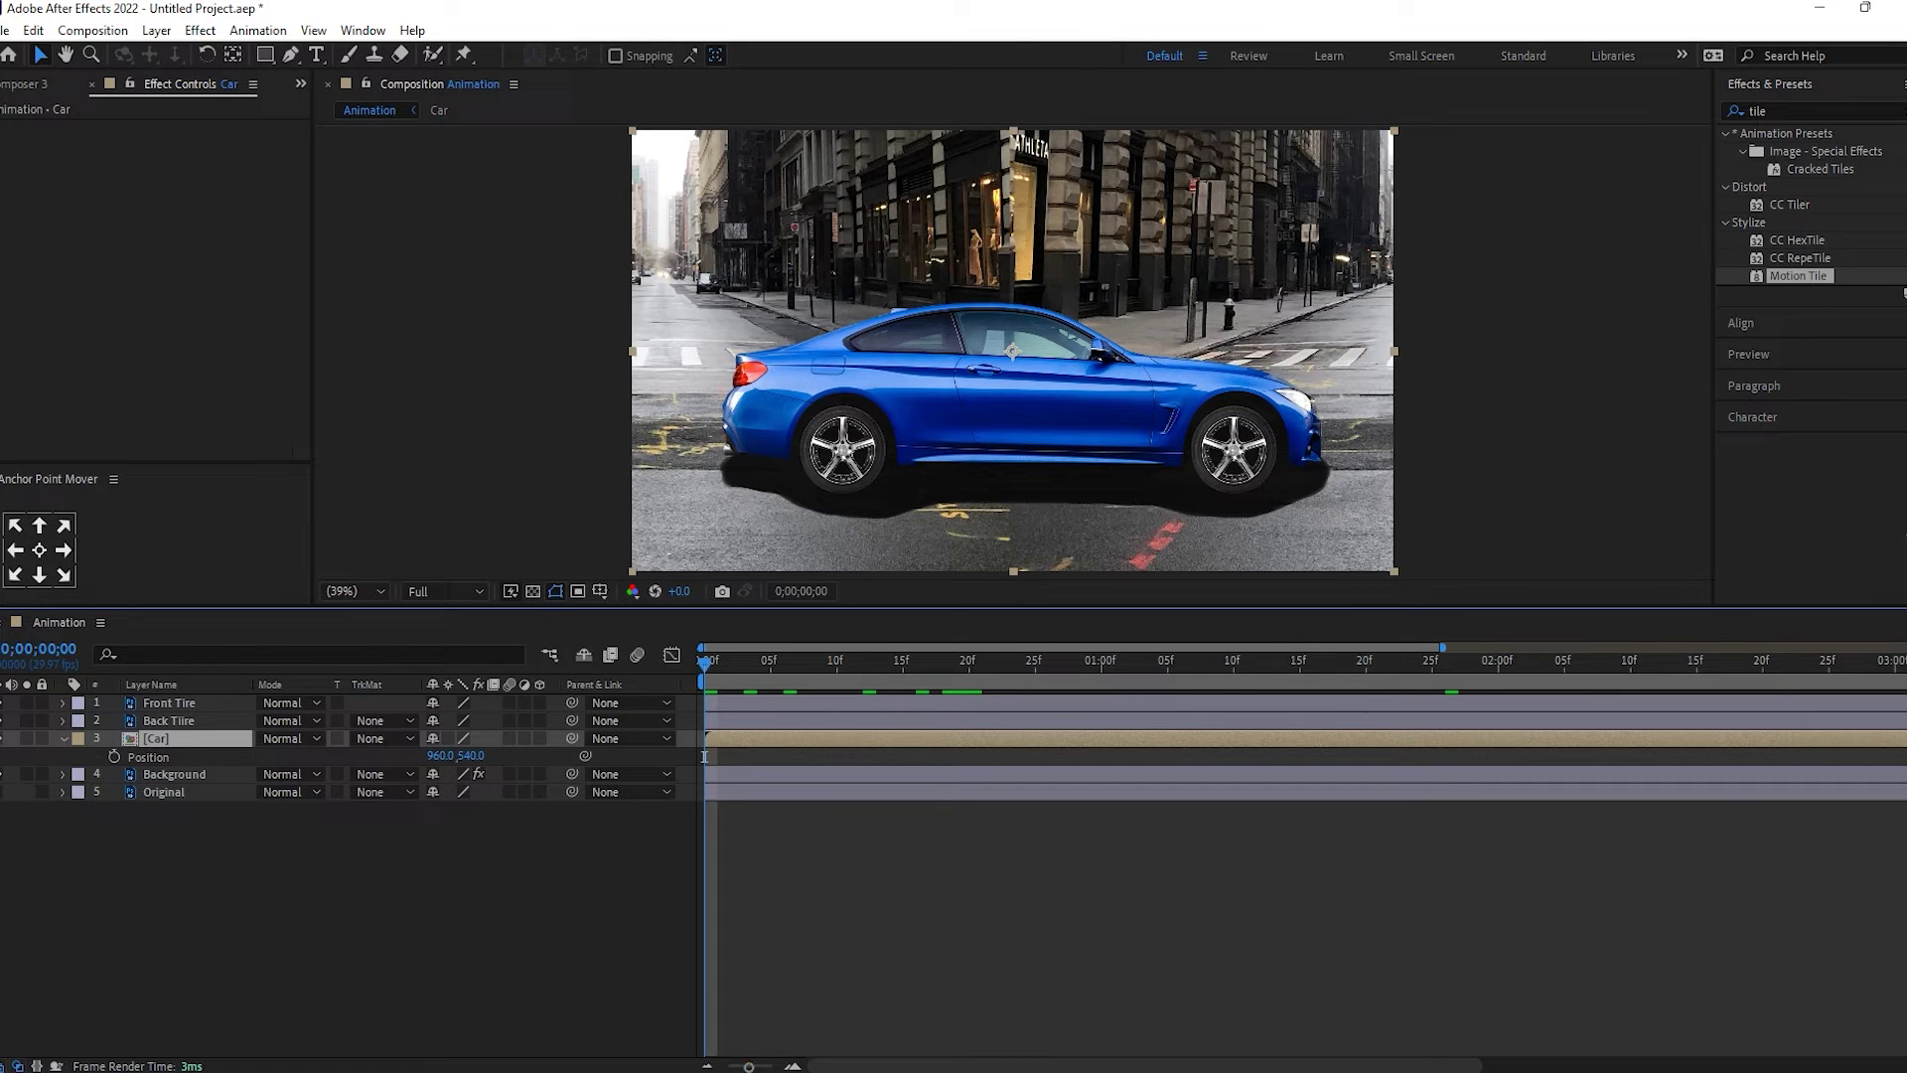
# Add Car Position keyframes at frames 0, 5 and 10, with Y back at 540 at frame 10.
pyautogui.click(115, 757)
pyautogui.click(769, 663)
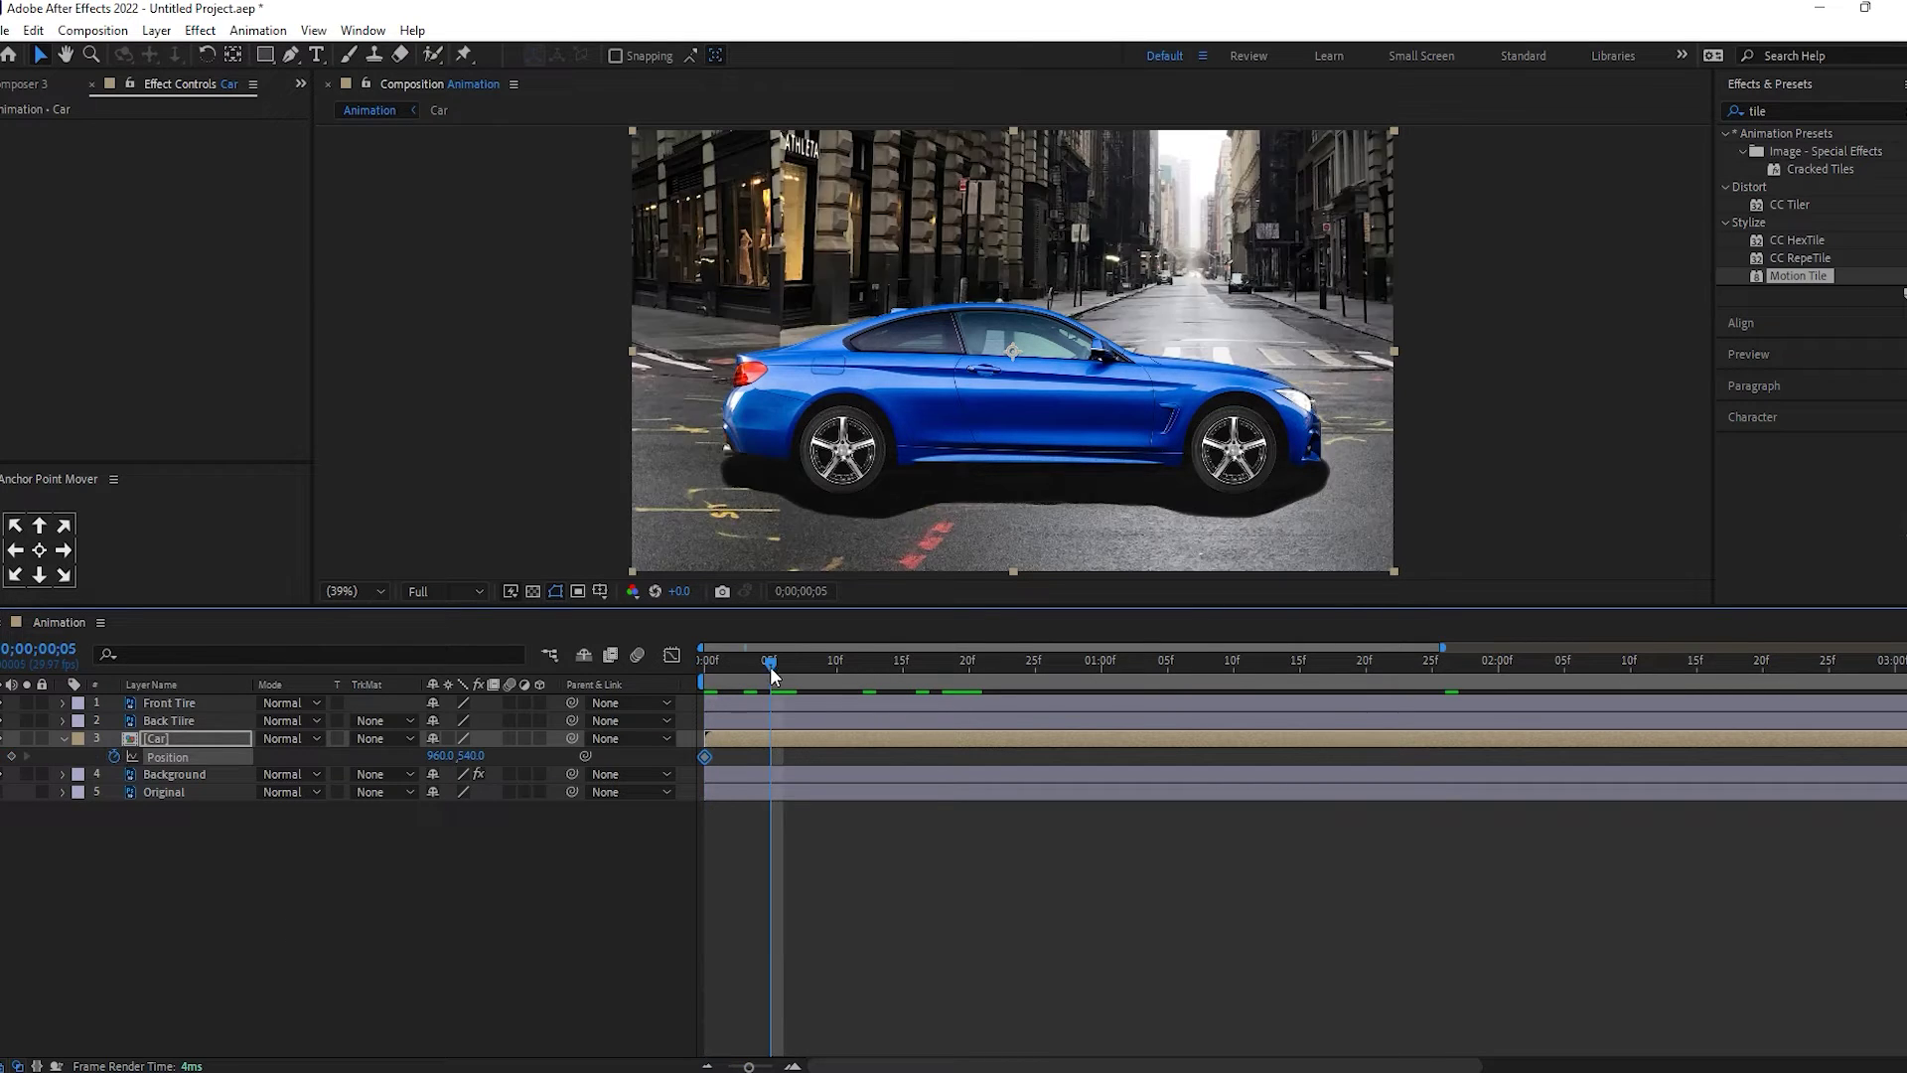
pyautogui.click(471, 756)
pyautogui.write('544')
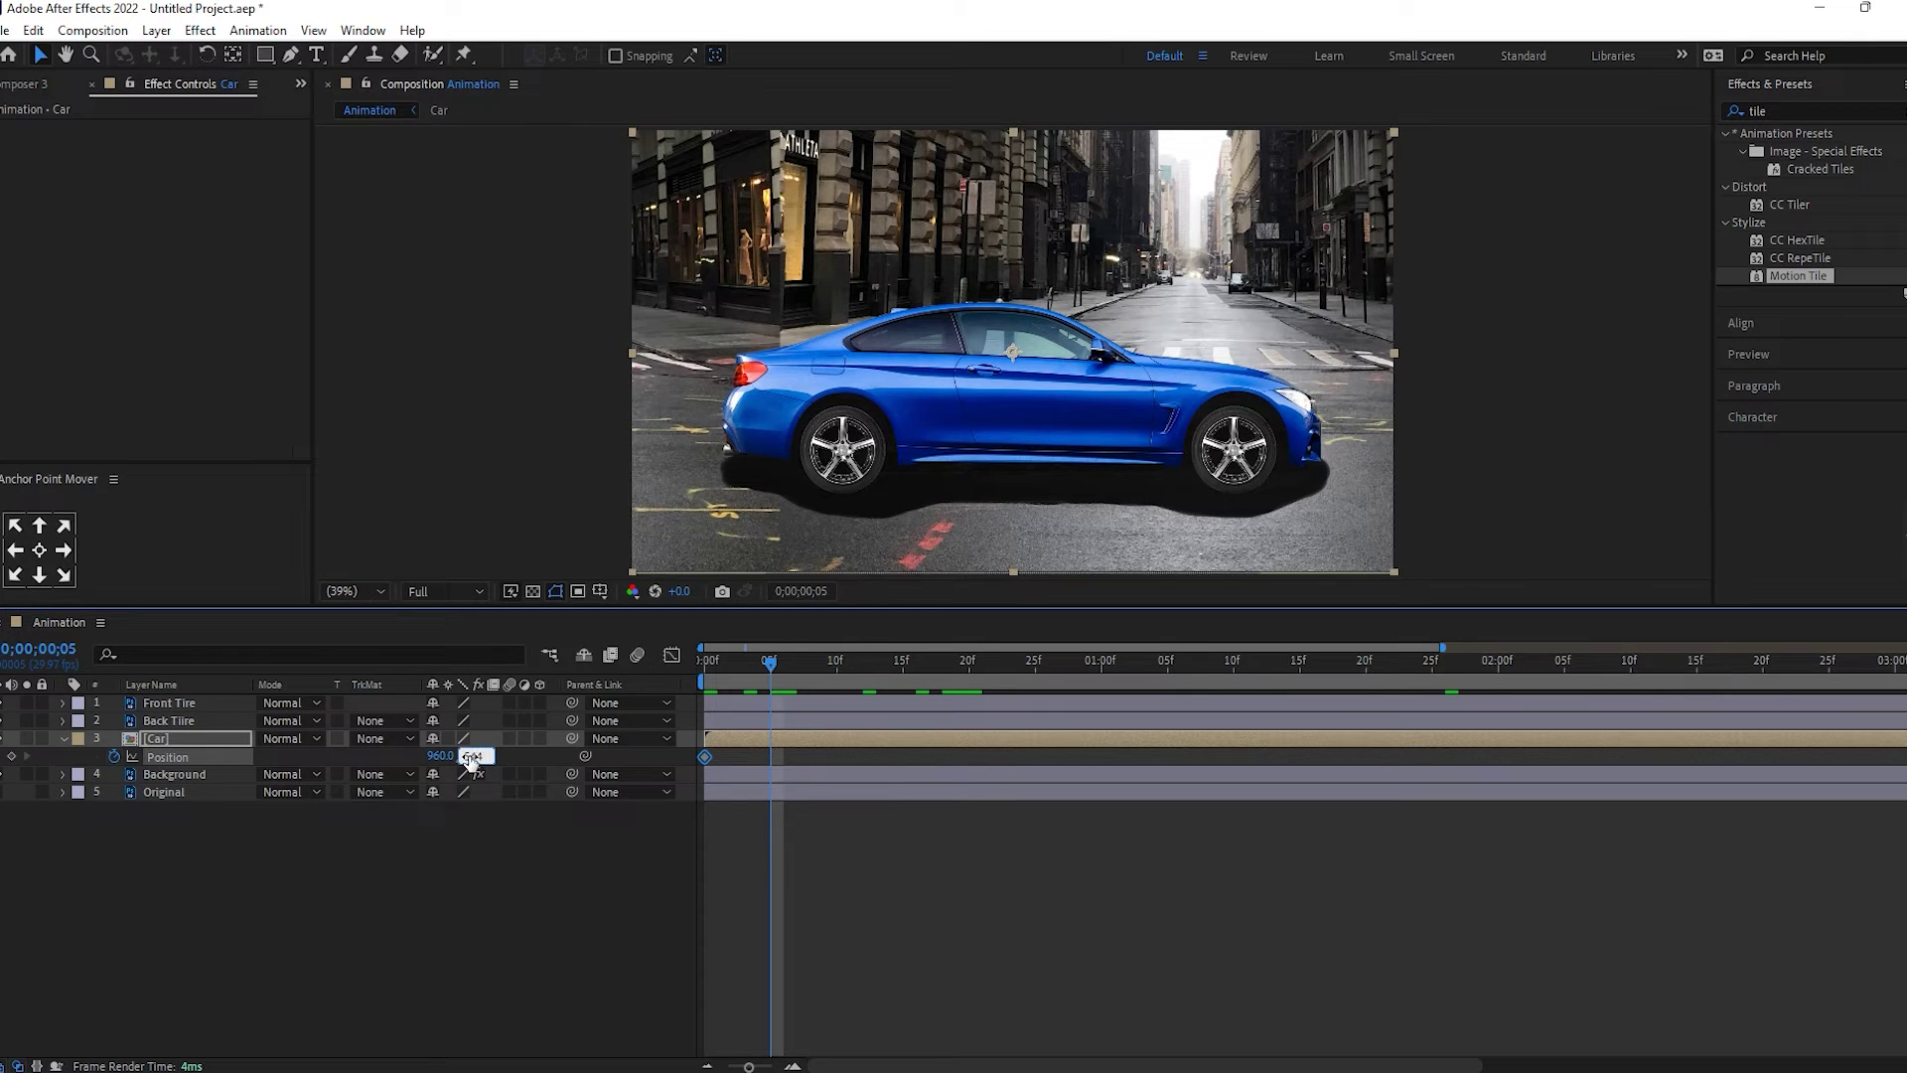
pyautogui.press('Return')
pyautogui.click(836, 664)
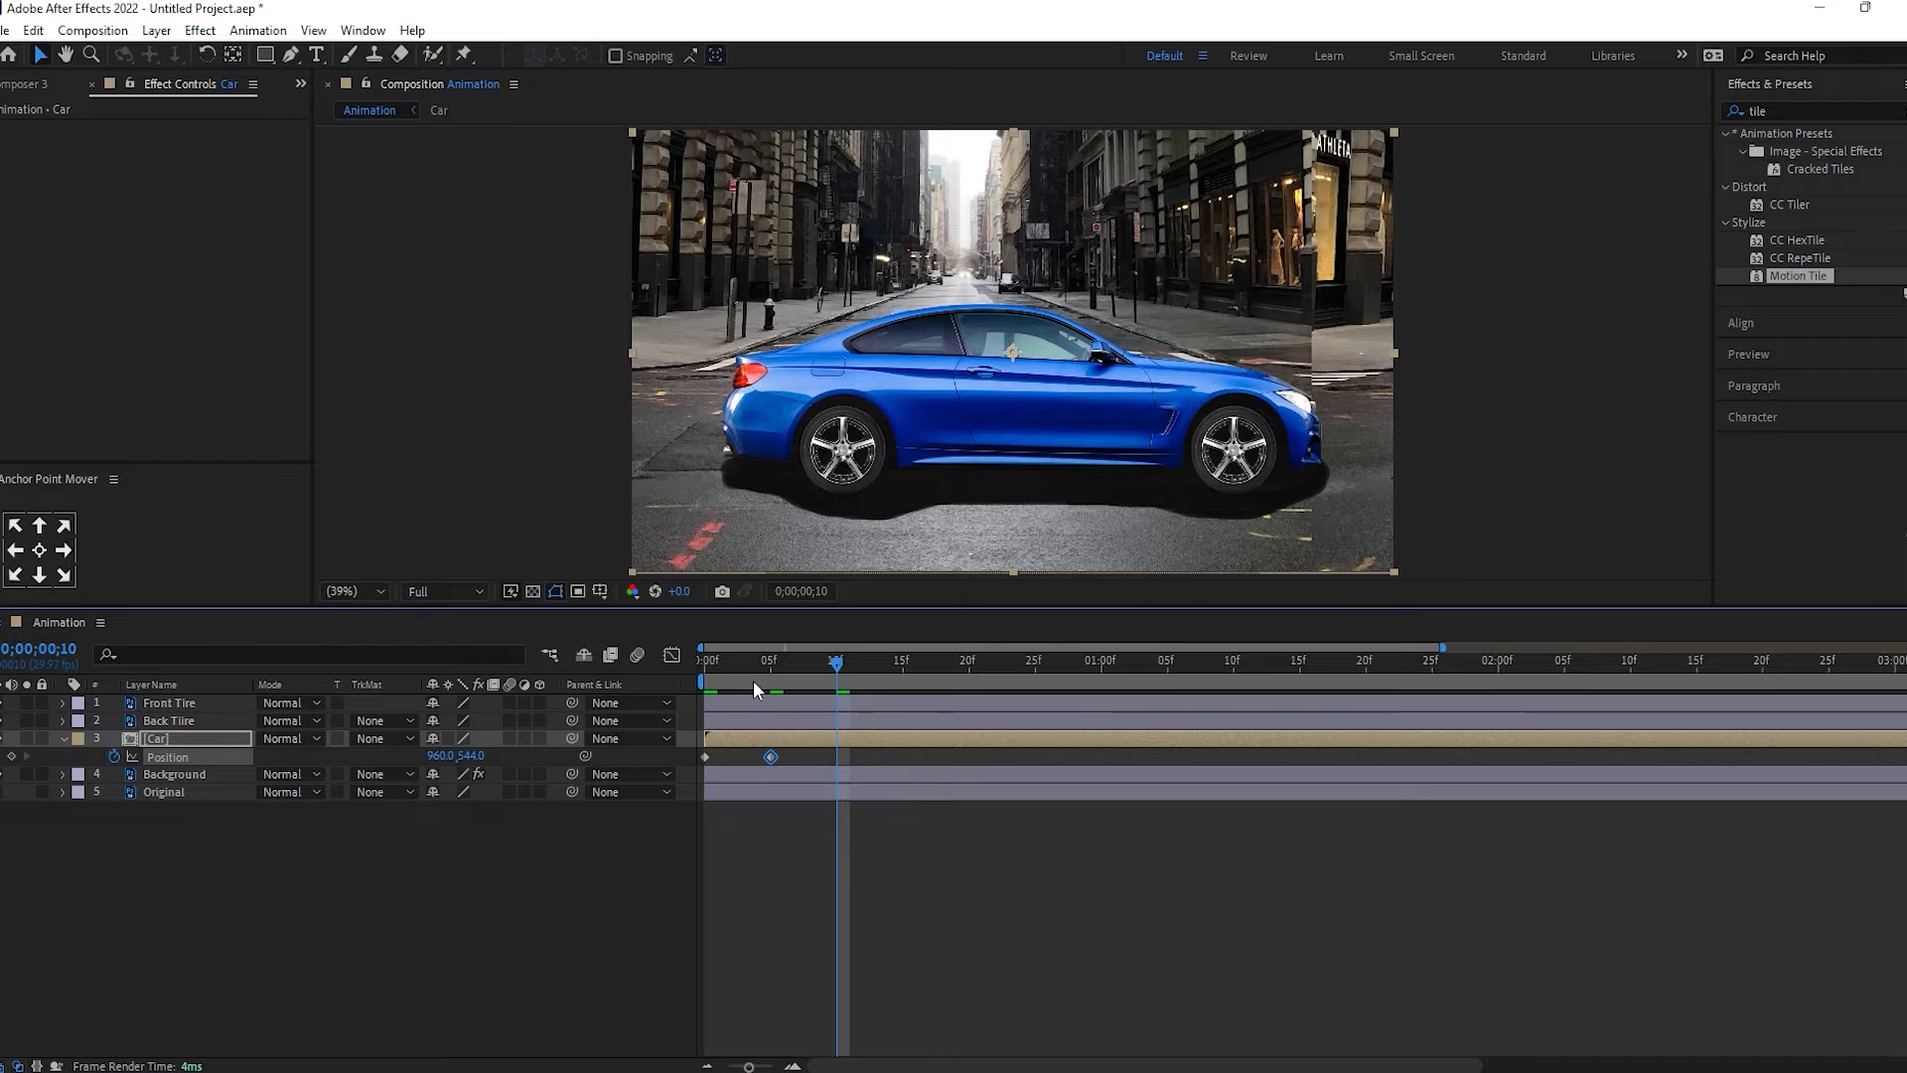
pyautogui.moveTo(755, 662); pyautogui.dragTo(679, 666)
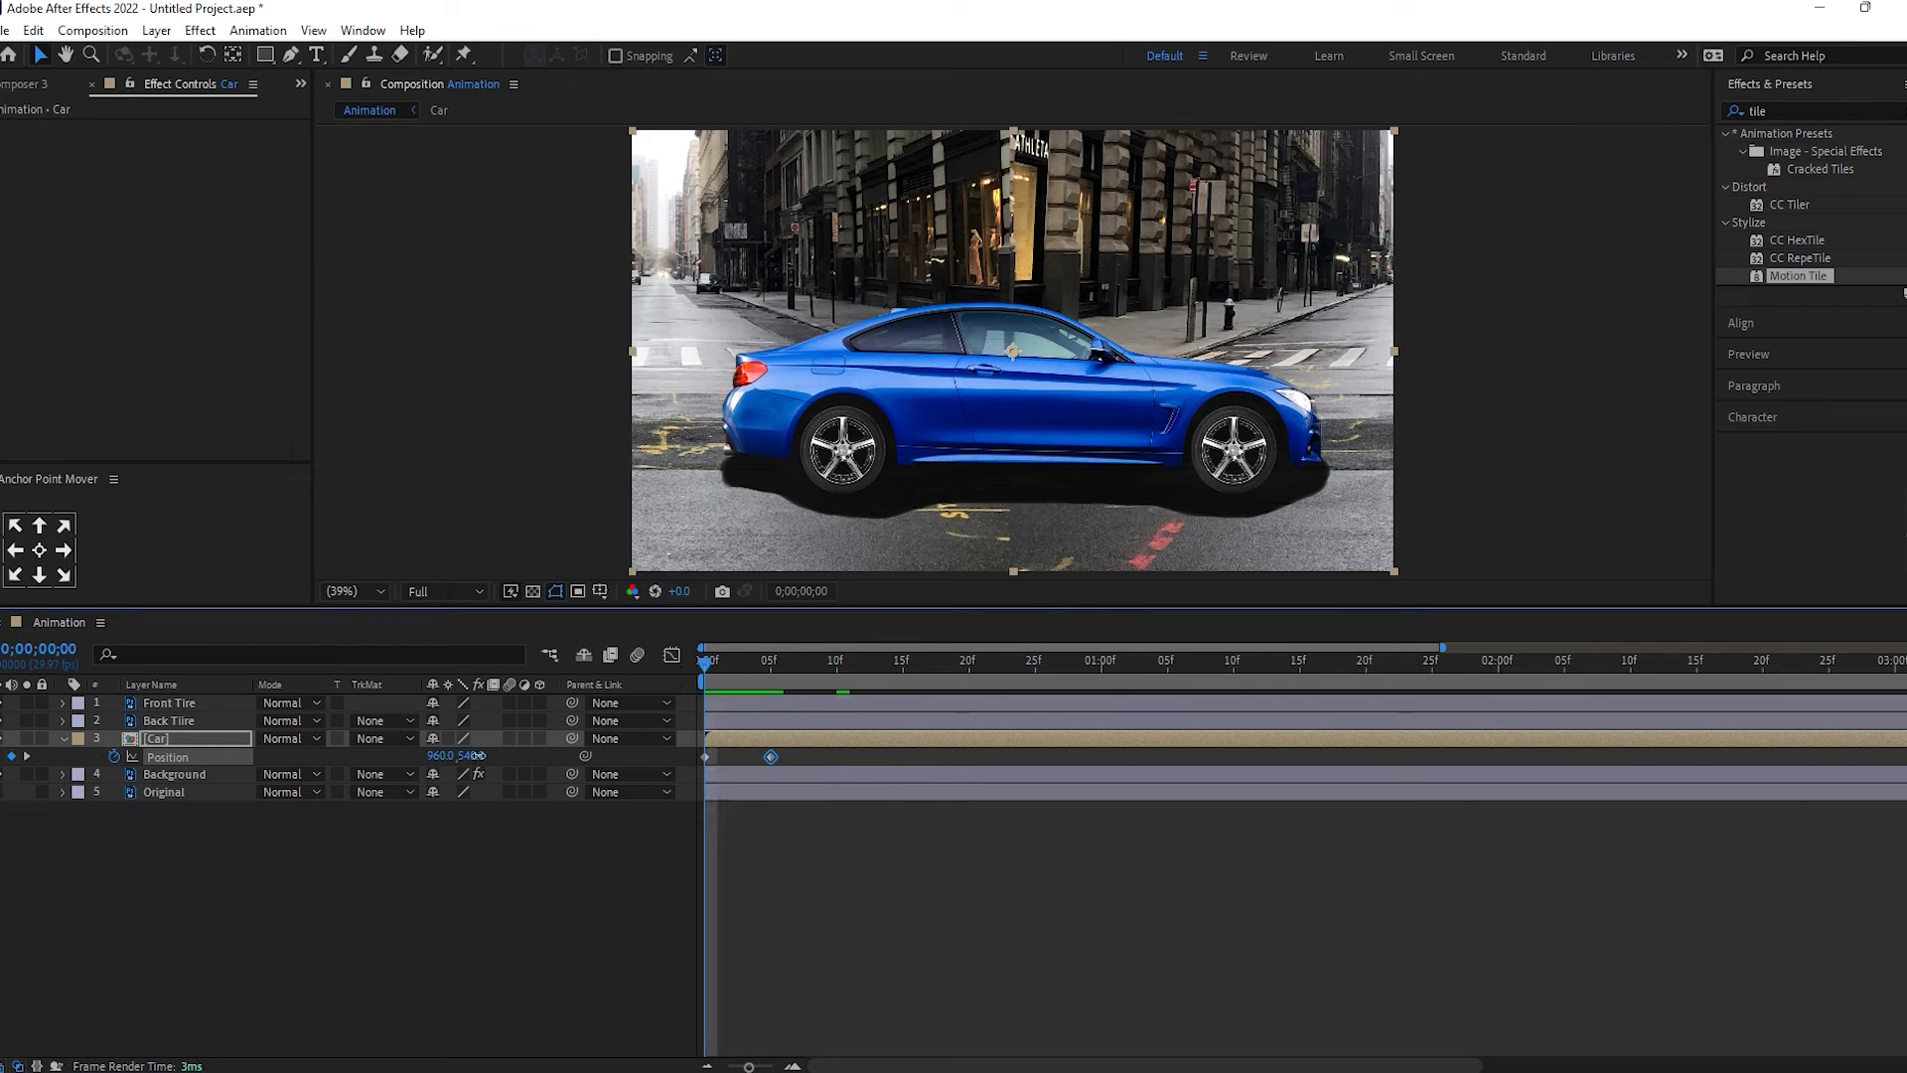
pyautogui.click(834, 664)
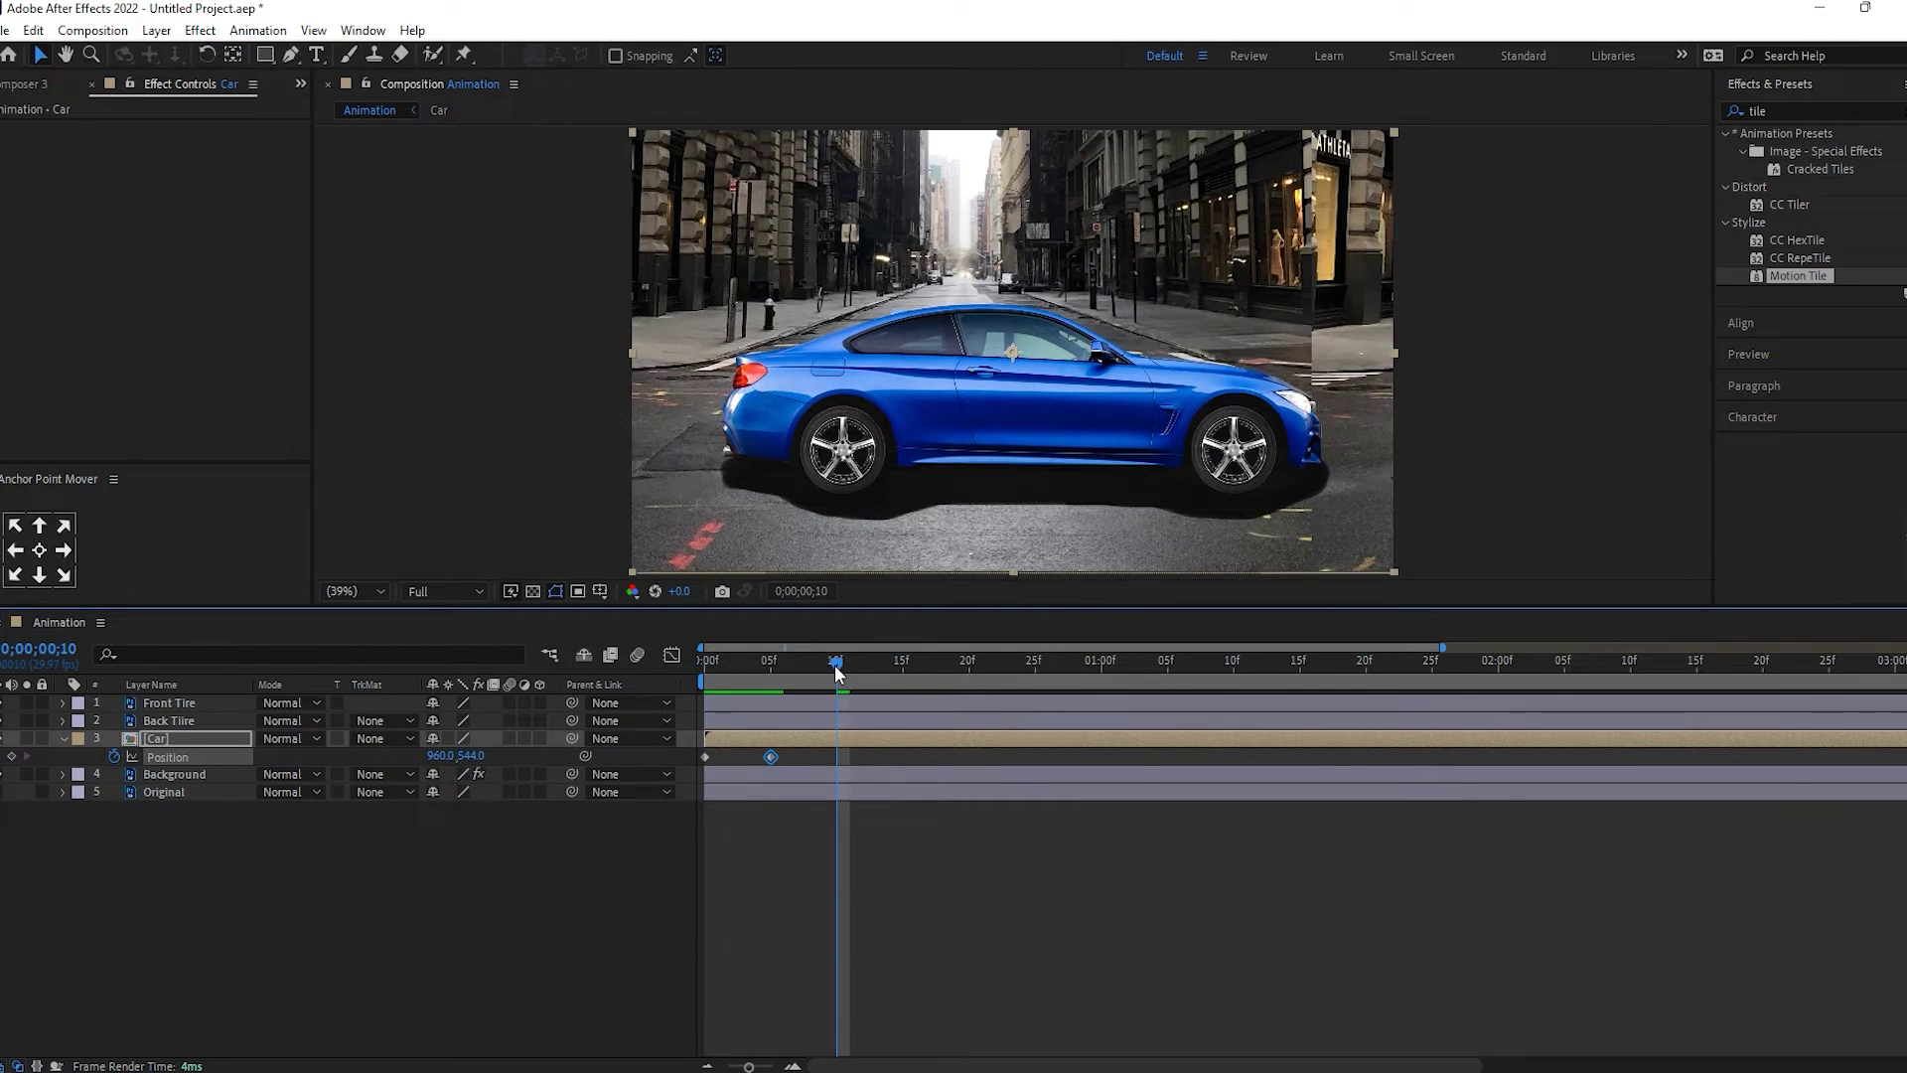
pyautogui.press('Return')
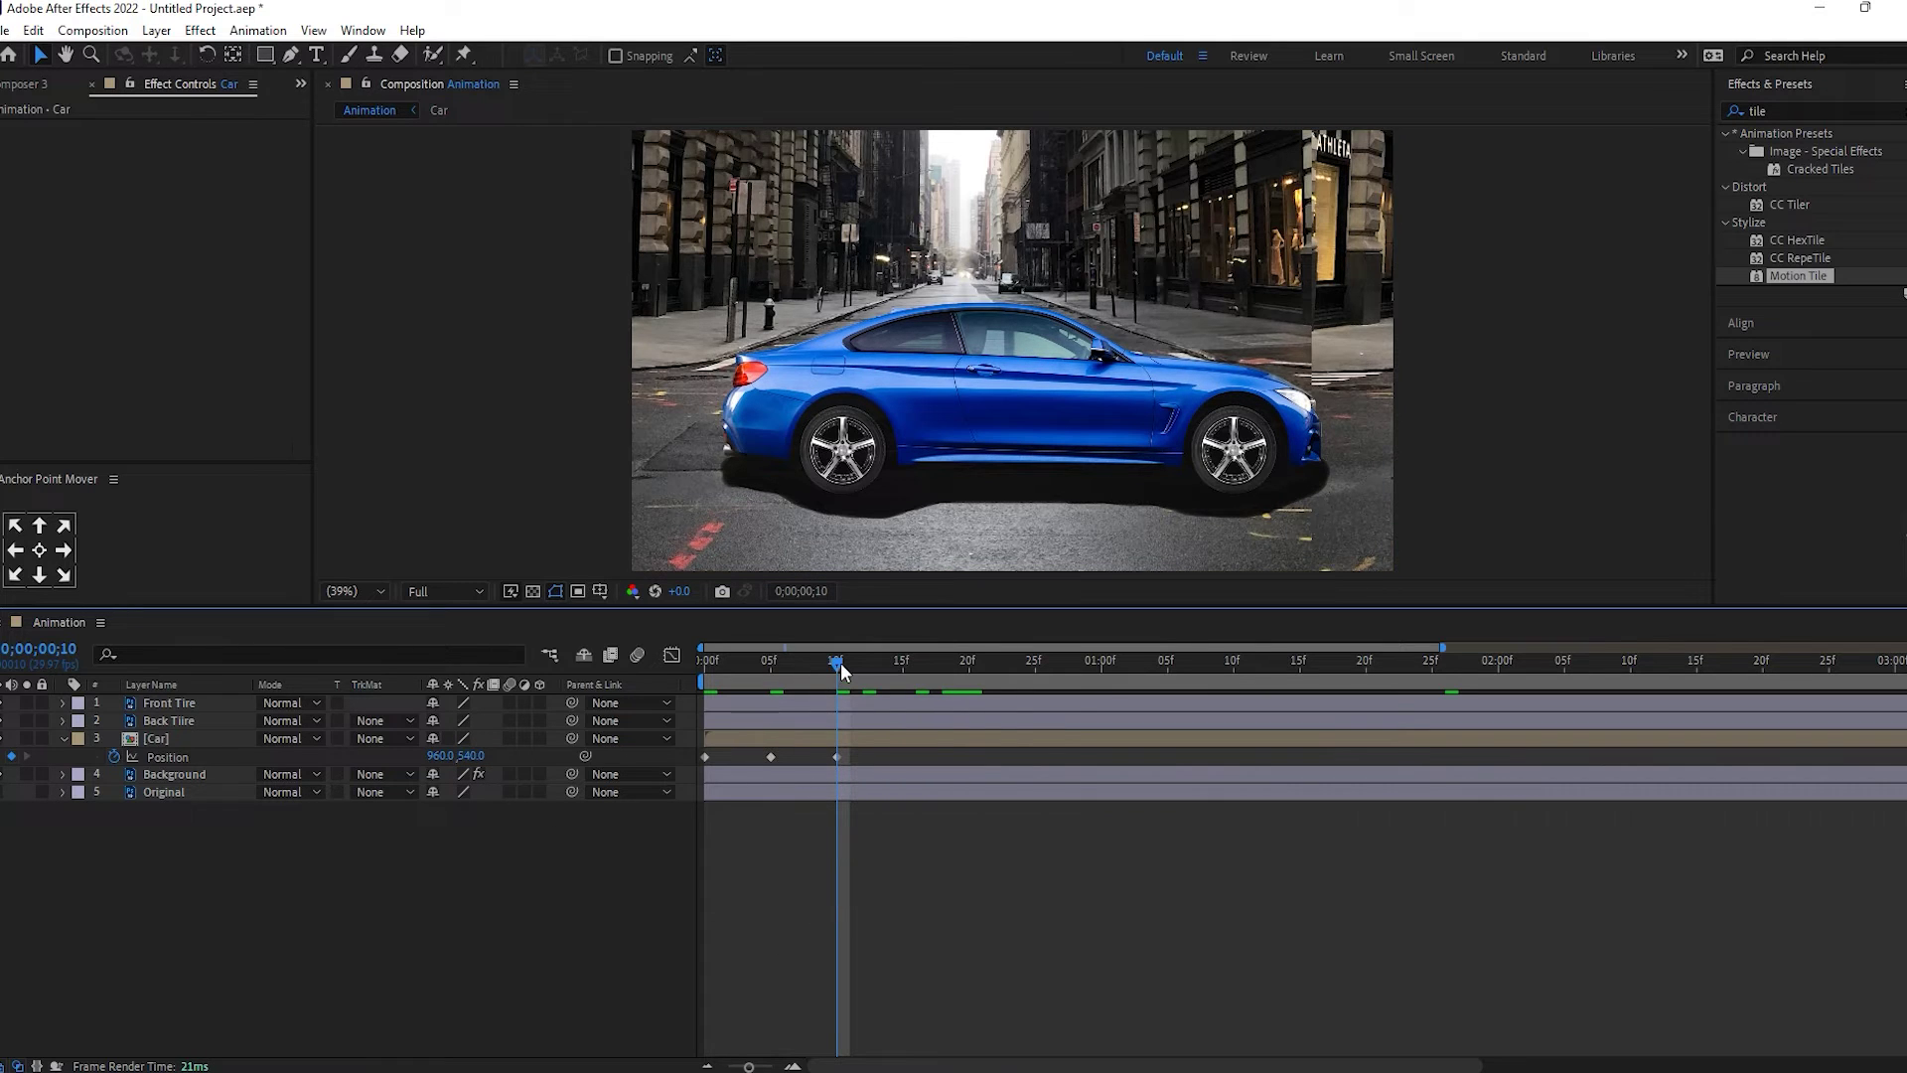
# Preview the bounce, change frame 5's Position Y to 546, and check it frame by frame.
pyautogui.moveTo(839, 665); pyautogui.dragTo(622, 671)
pyautogui.press('space')
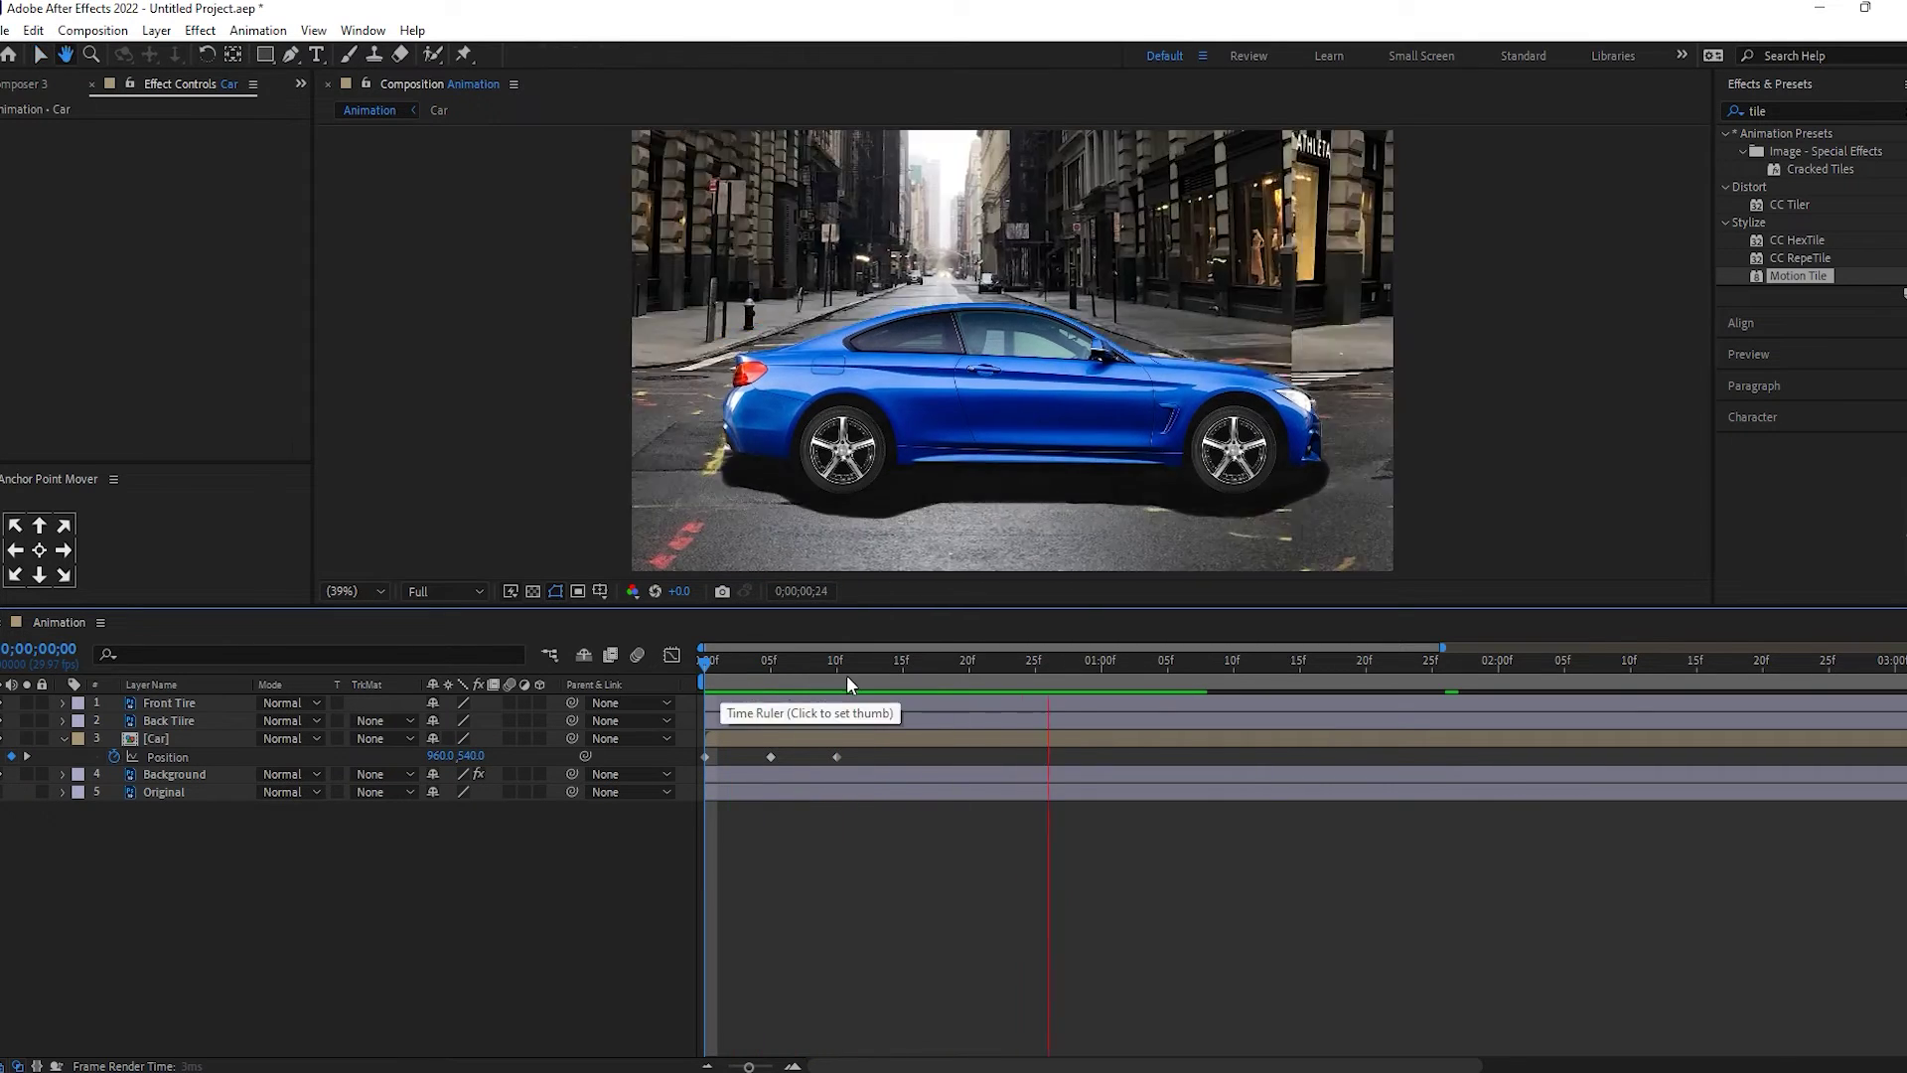
pyautogui.moveTo(791, 665)
pyautogui.mouseDown()
pyautogui.moveTo(702, 669)
pyautogui.moveTo(834, 672)
pyautogui.moveTo(687, 668)
pyautogui.moveTo(834, 672)
pyautogui.moveTo(773, 673)
pyautogui.mouseUp()
pyautogui.click(475, 756)
pyautogui.write('546')
pyautogui.press('Return')
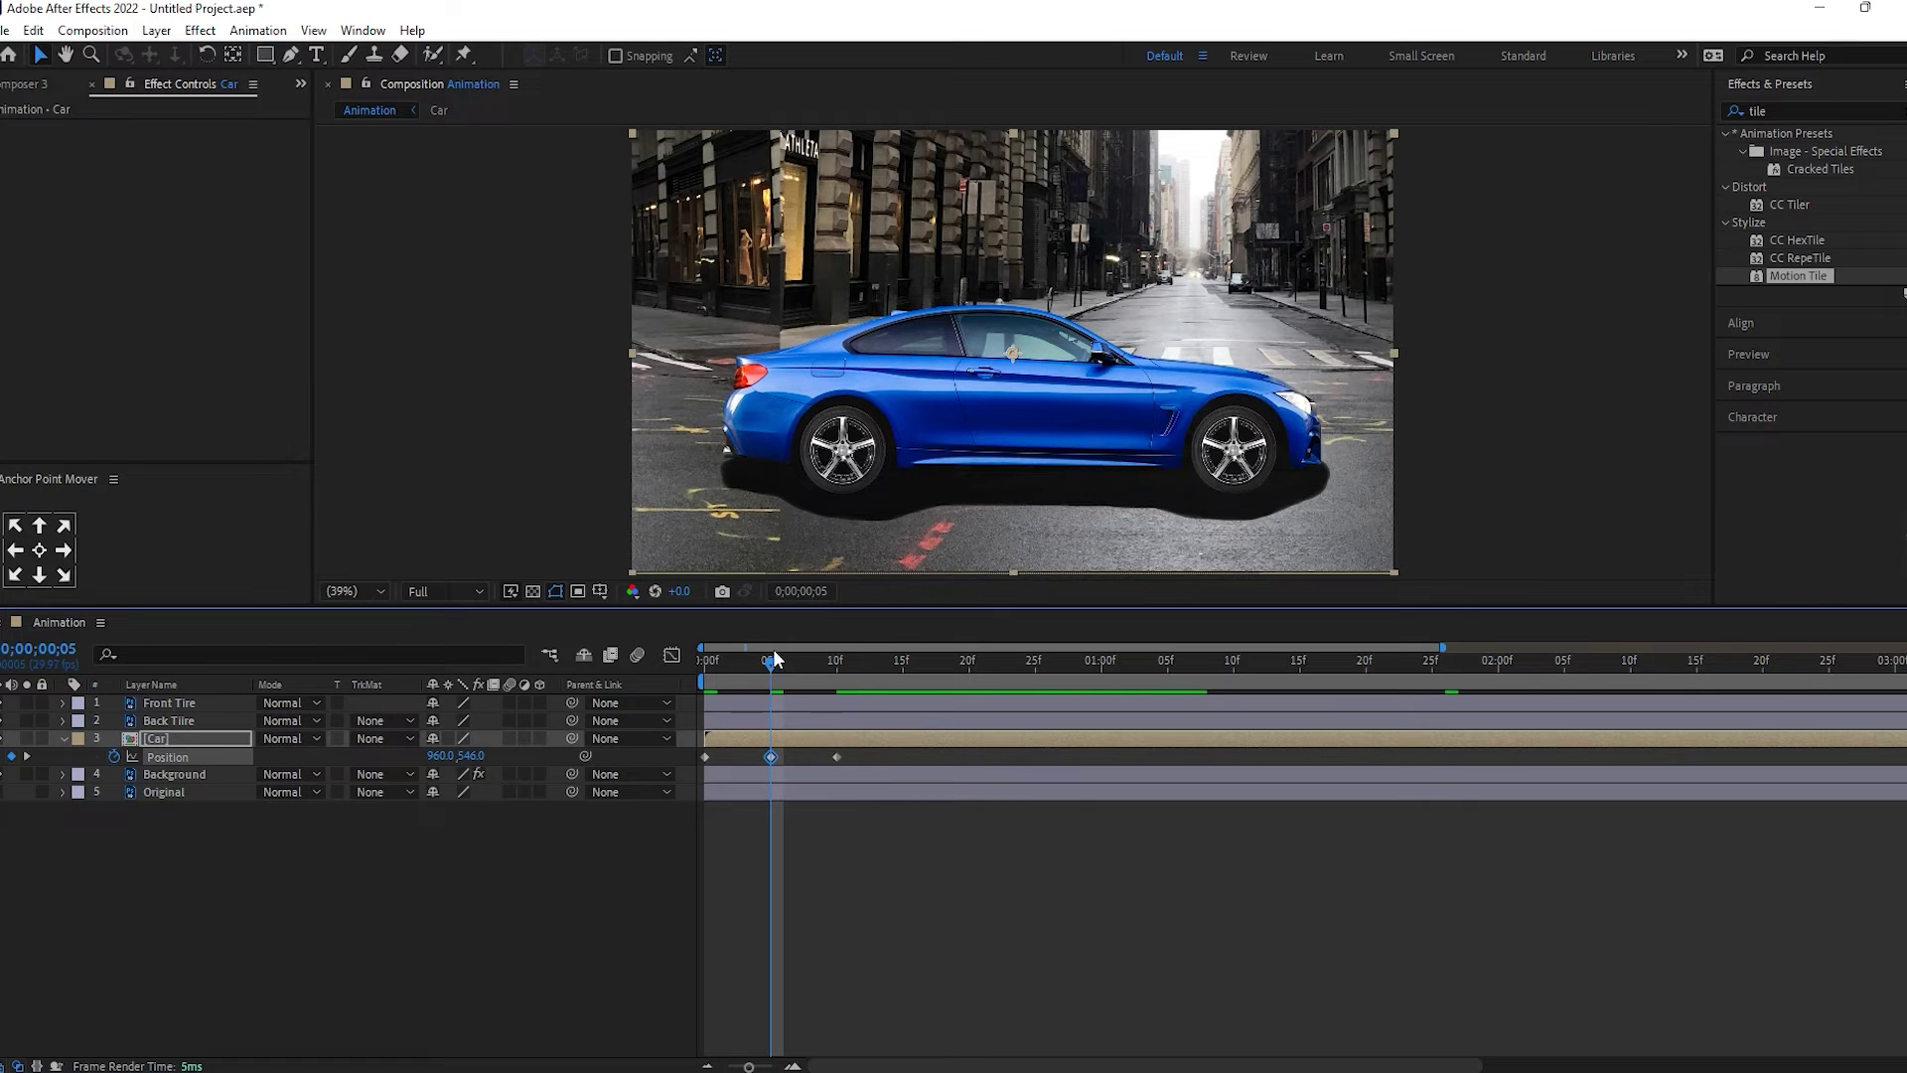
pyautogui.moveTo(774, 660)
pyautogui.mouseDown()
pyautogui.moveTo(676, 661)
pyautogui.moveTo(813, 671)
pyautogui.moveTo(771, 673)
pyautogui.mouseUp()
# Turn on the Background layer's motion blur switch and preview the blurred street from the start.
pyautogui.click(322, 890)
pyautogui.click(169, 774)
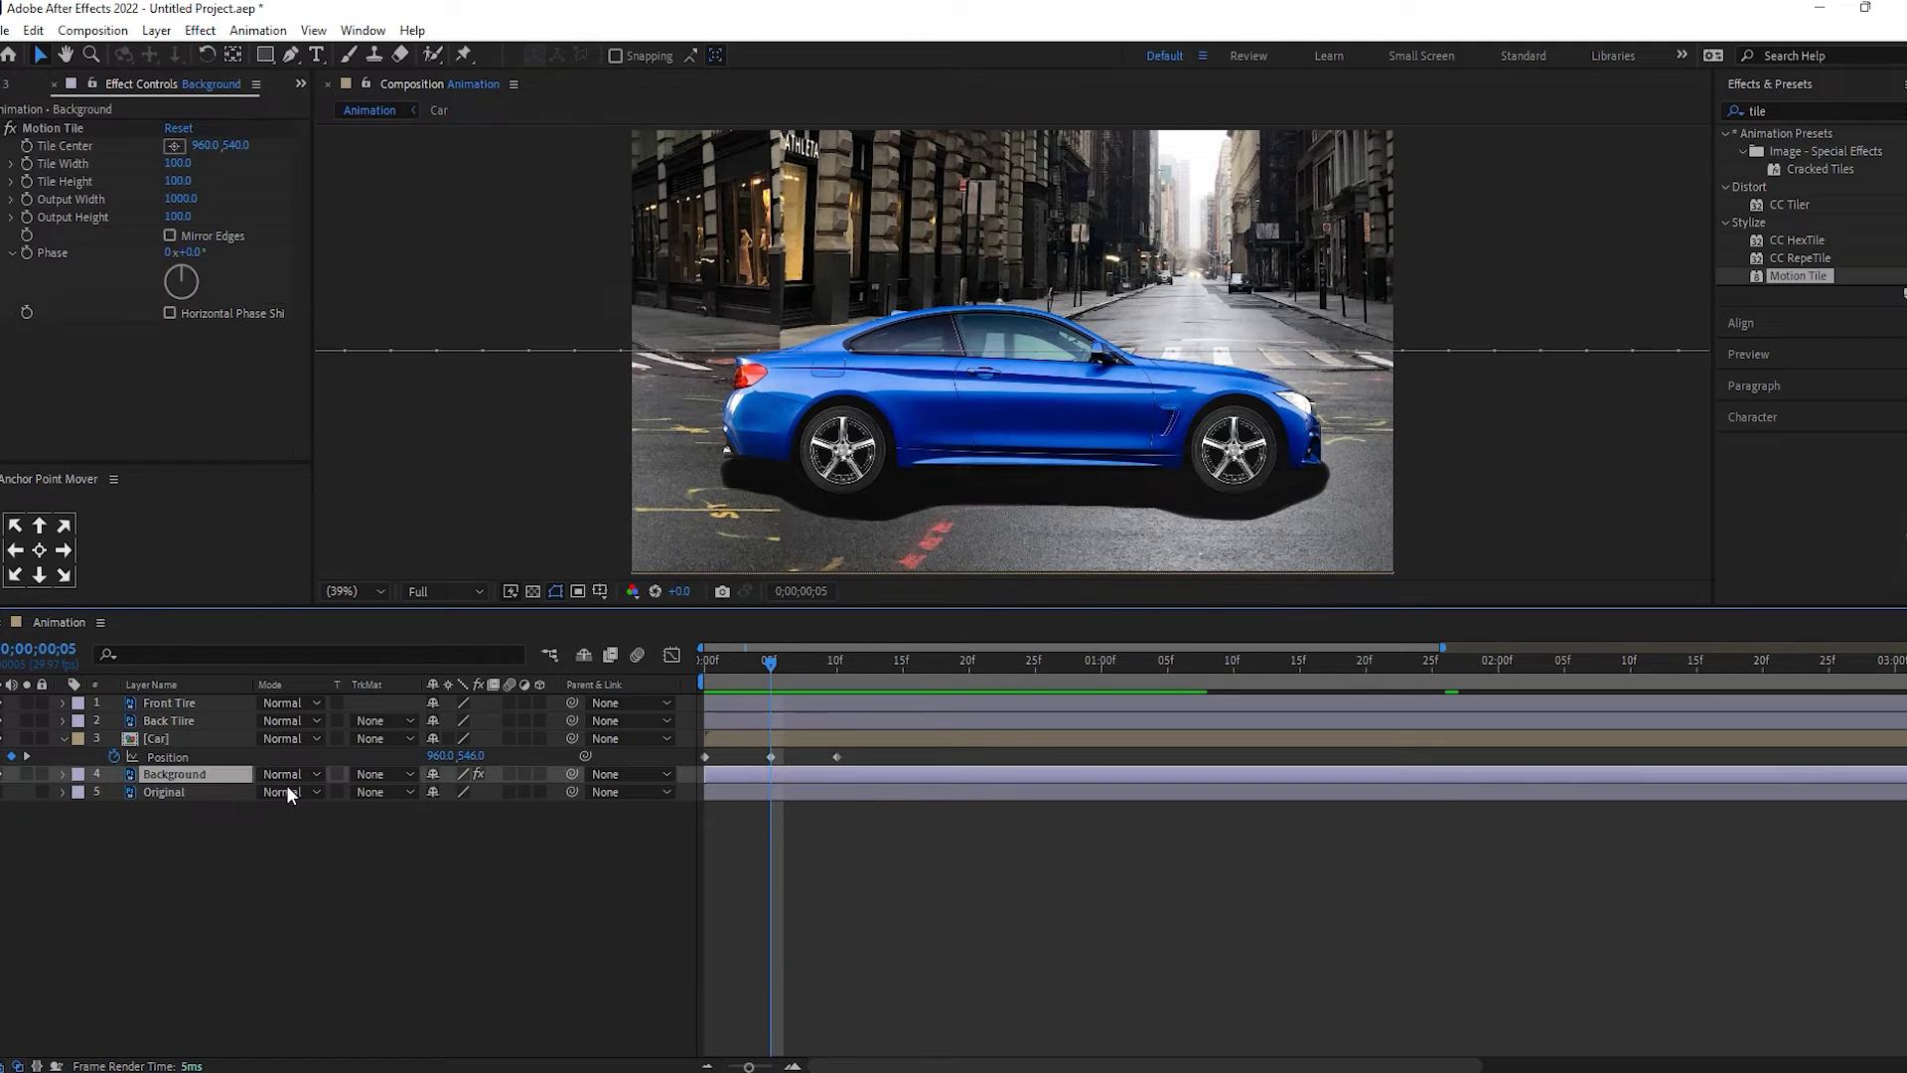
pyautogui.click(508, 774)
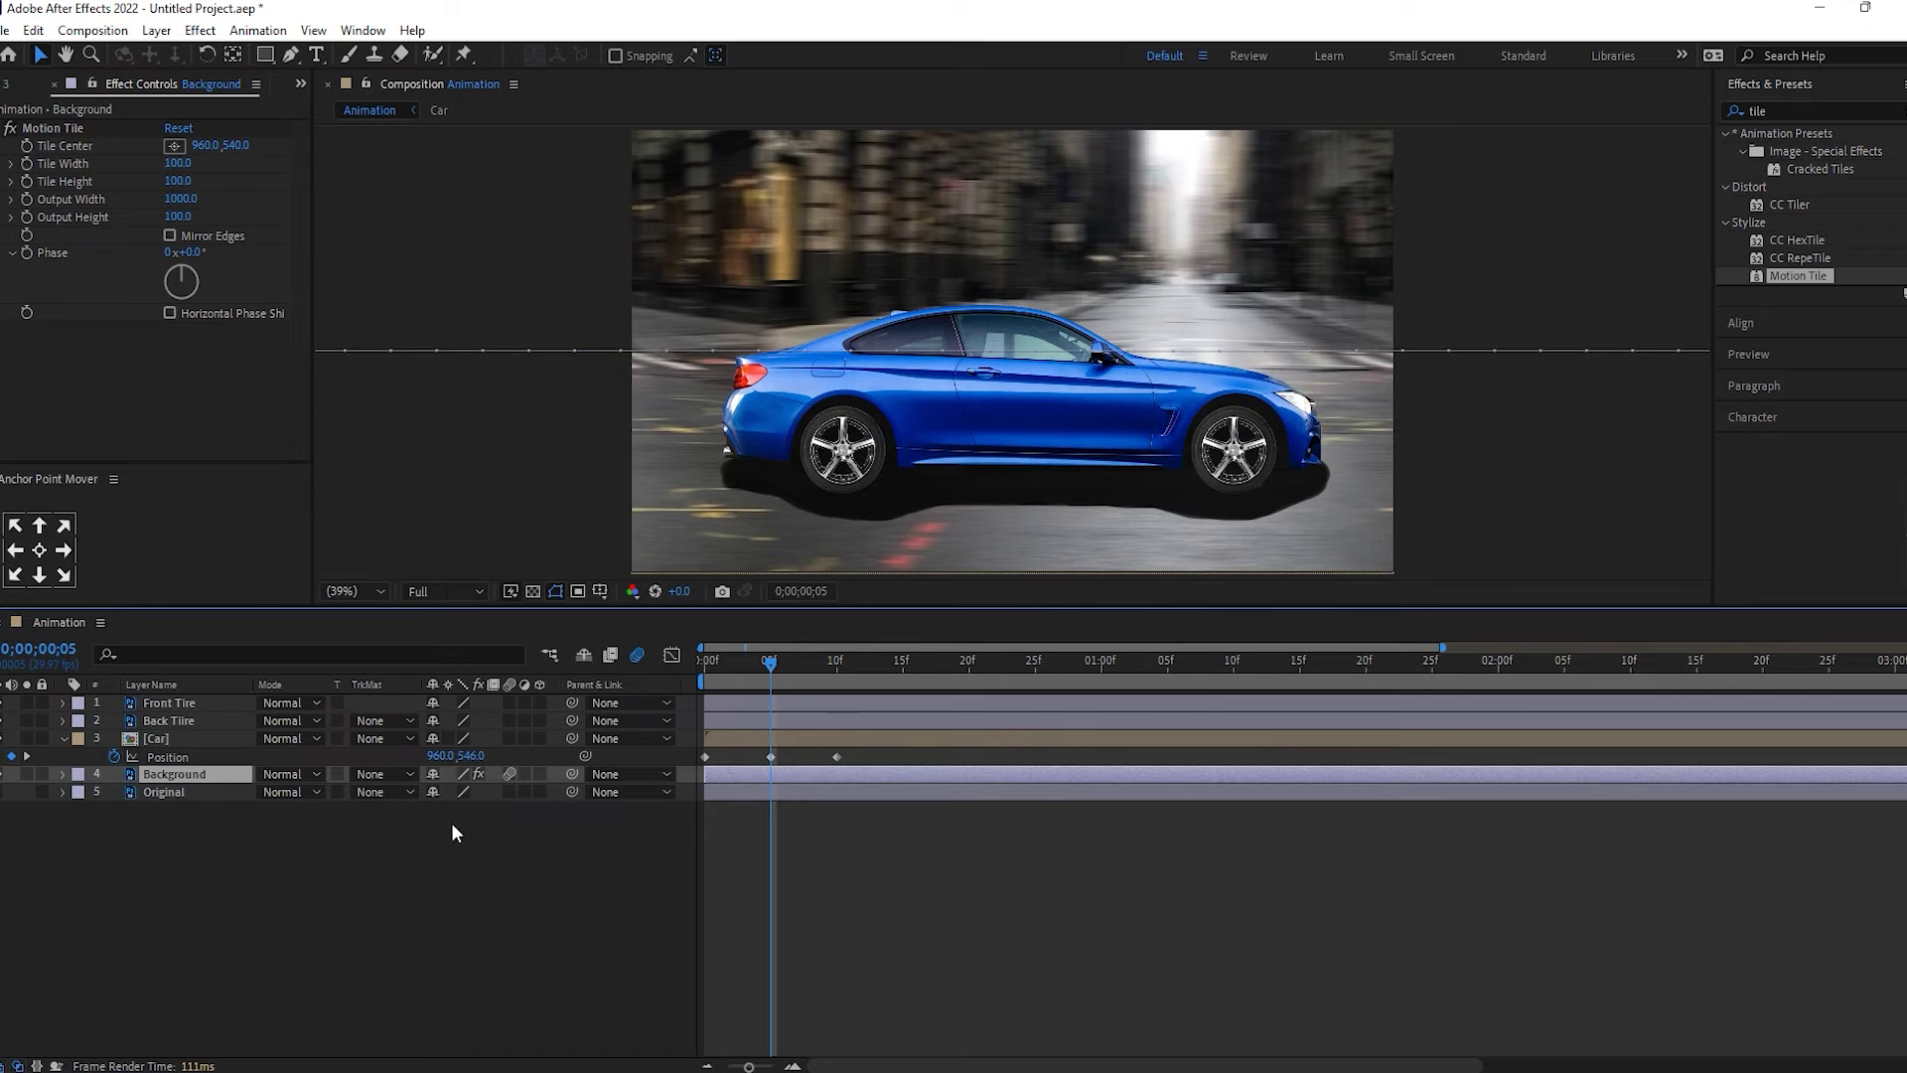
pyautogui.click(63, 739)
pyautogui.press('pageup')
pyautogui.press('pageup')
pyautogui.press('pageup')
pyautogui.press('Home')
pyautogui.press('space')
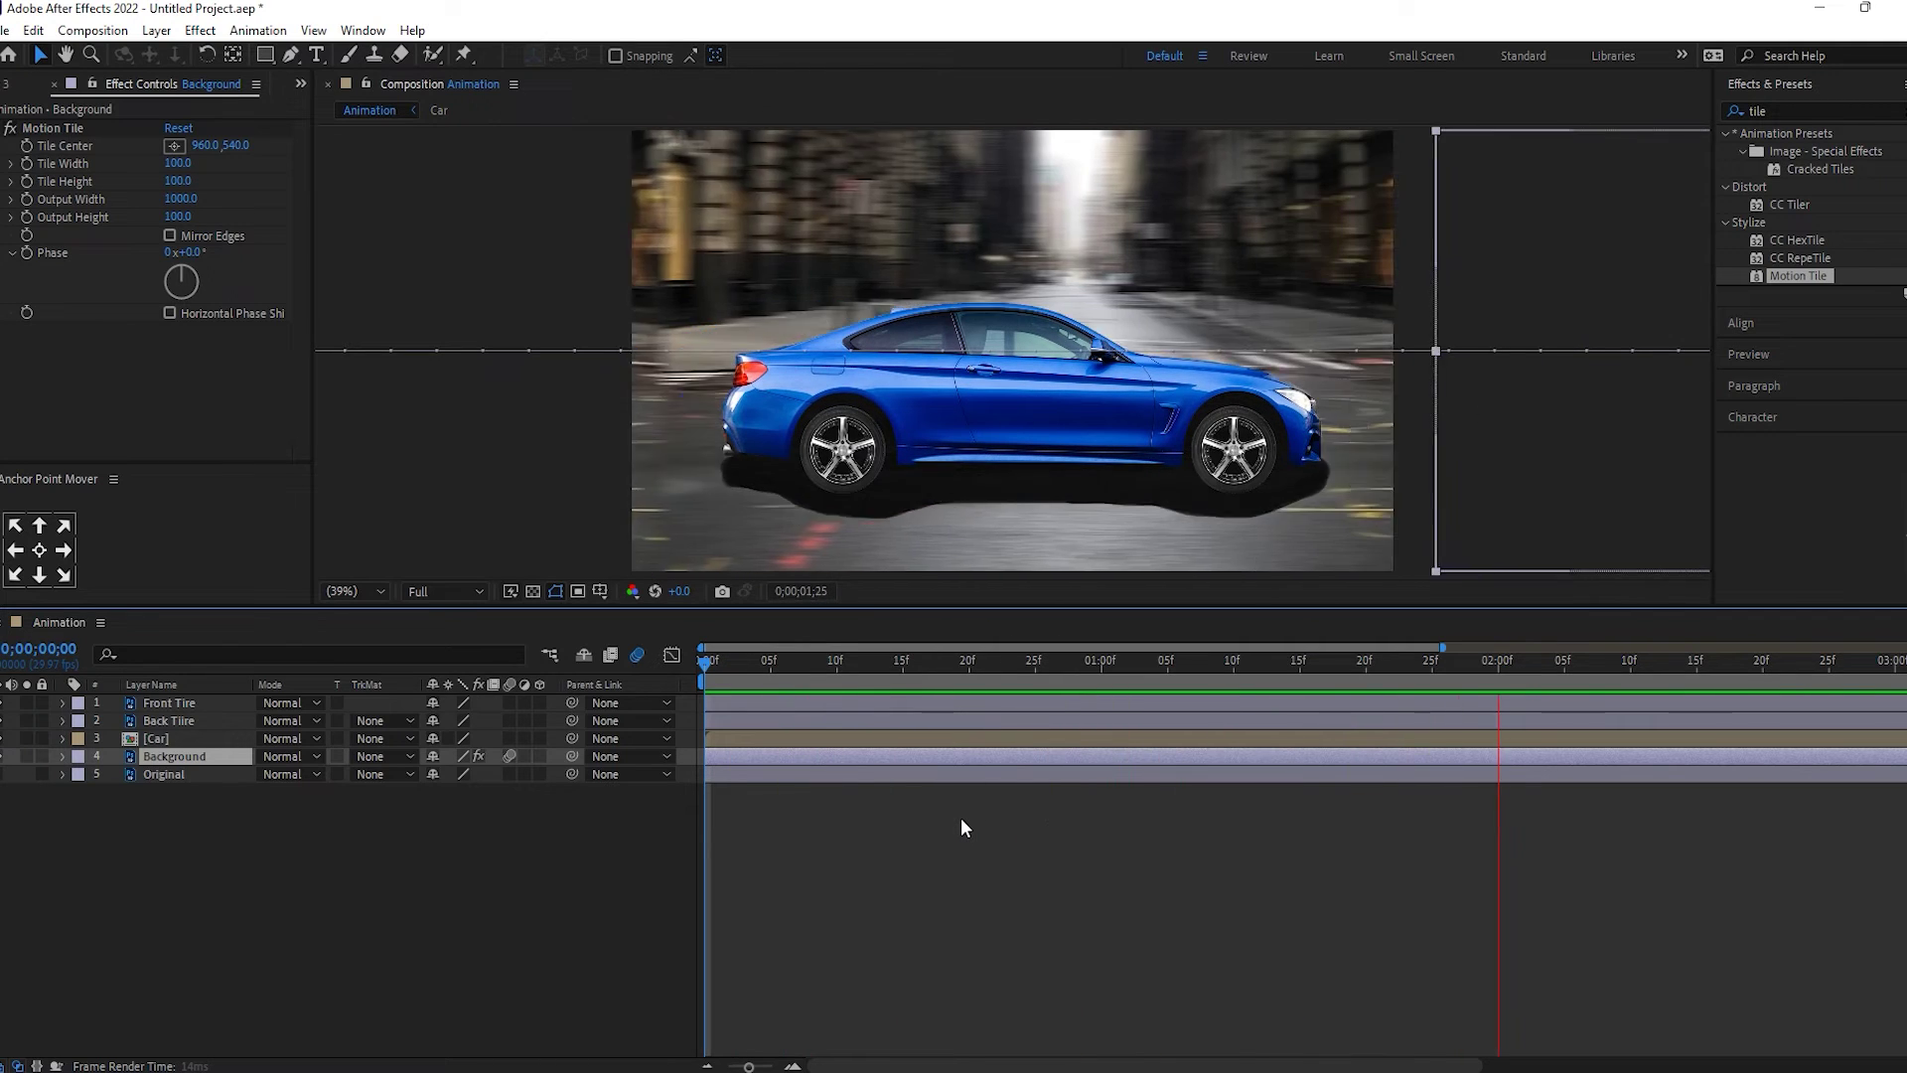
pyautogui.press('space')
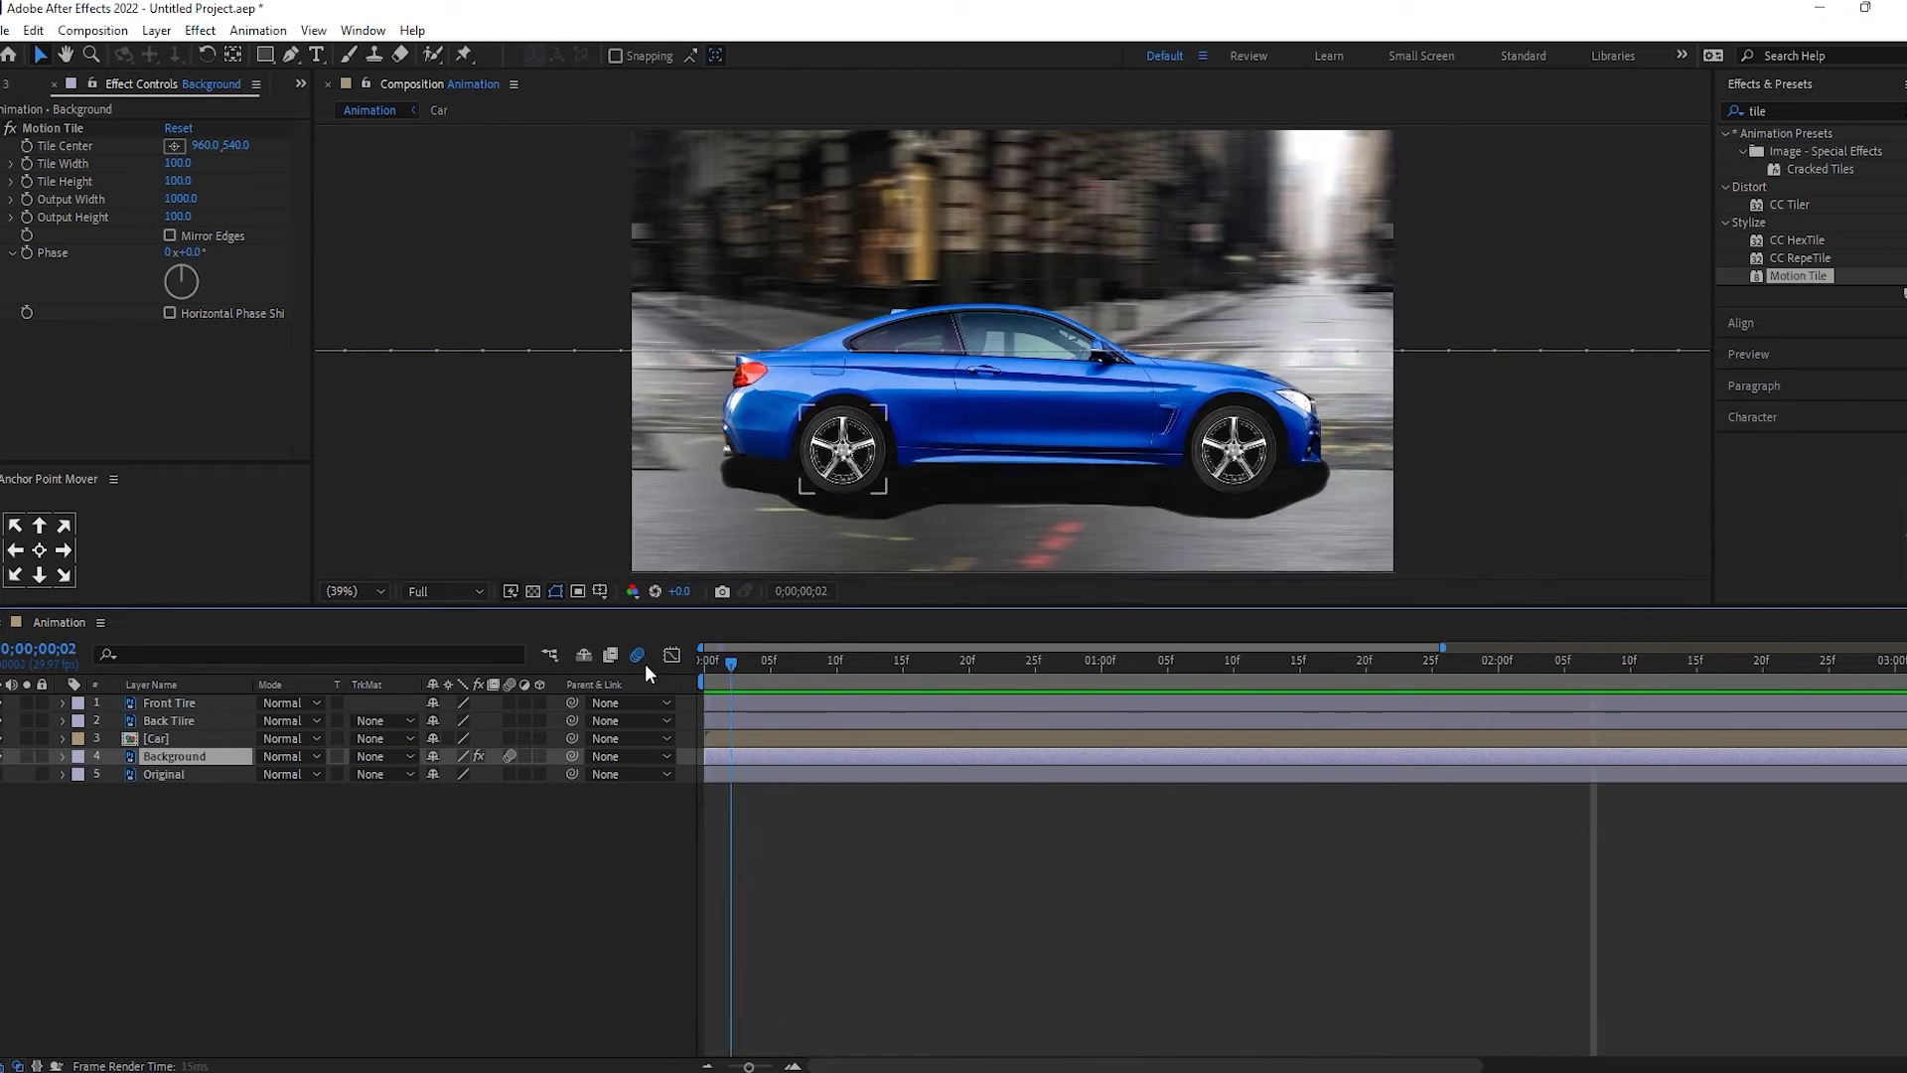
# Add a loopOut() expression to the Car layer's keyframed Position.
pyautogui.click(169, 739)
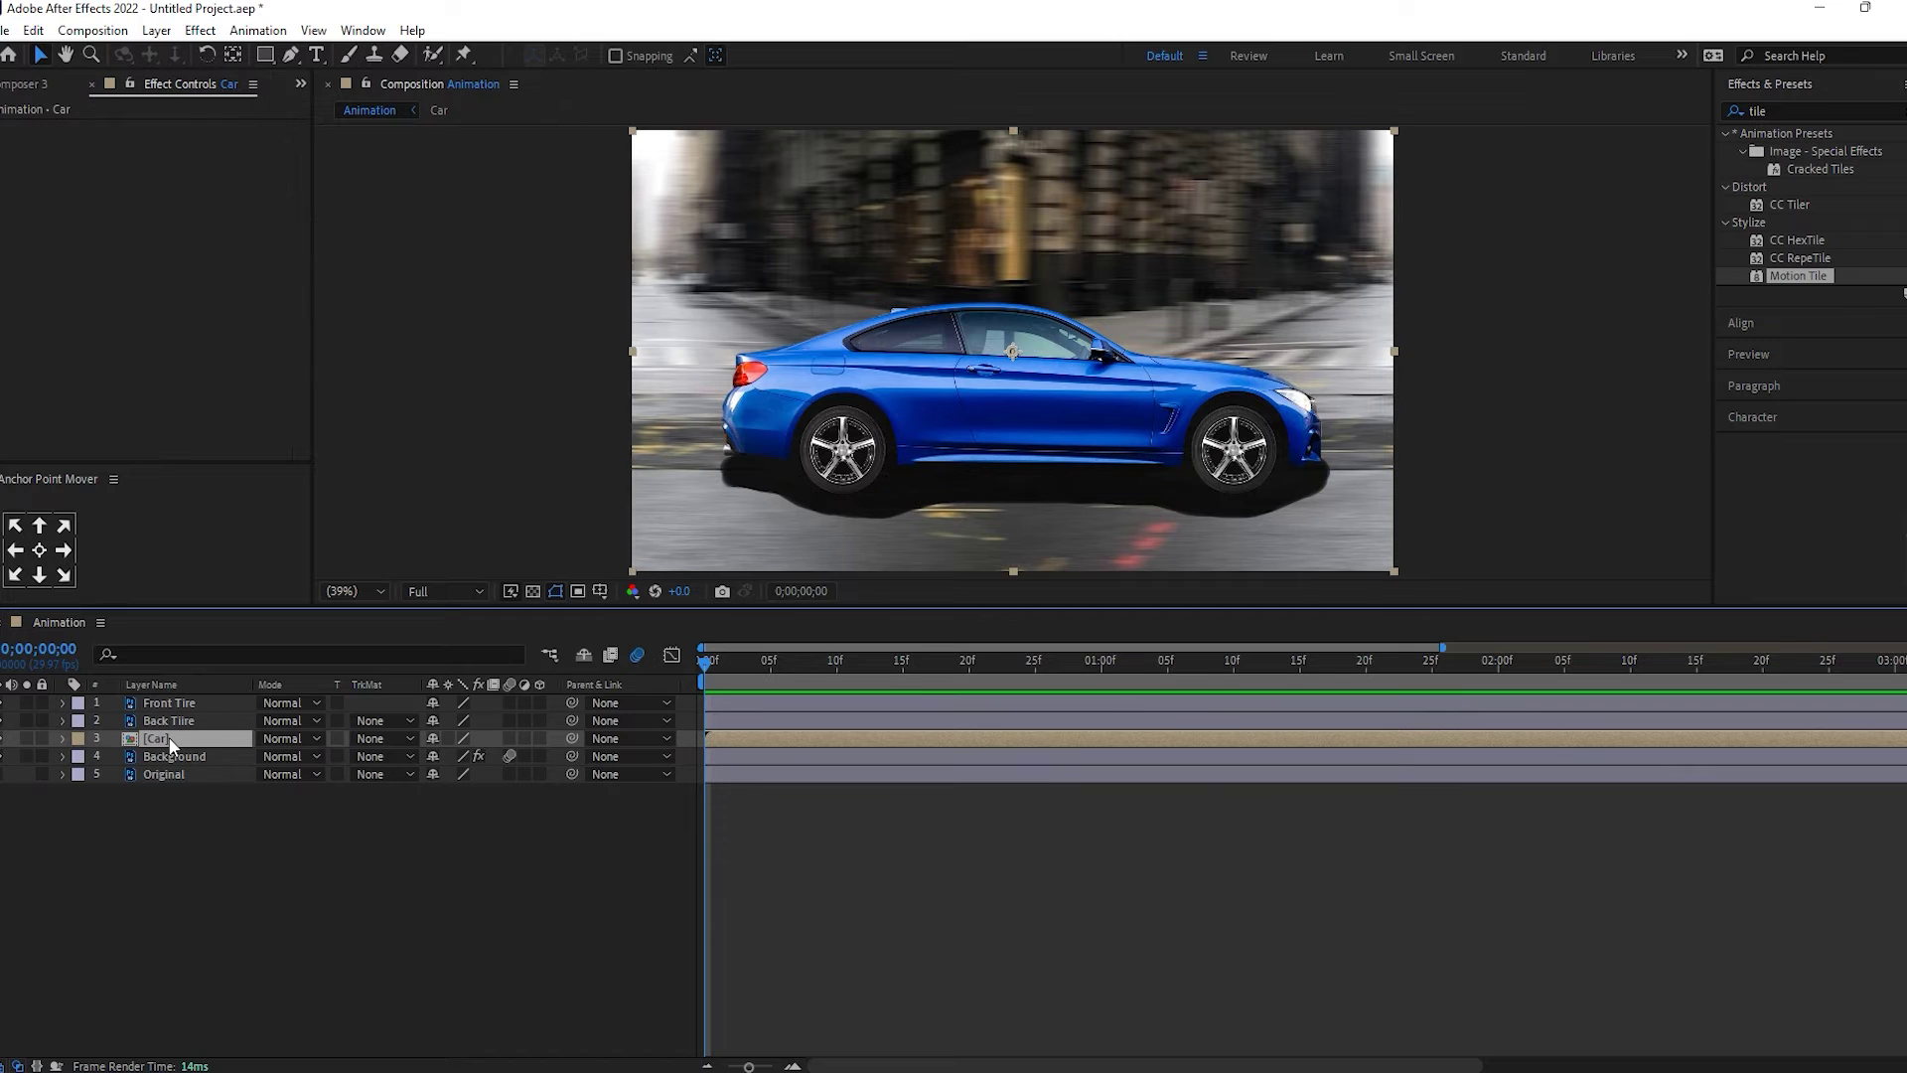
pyautogui.press('p')
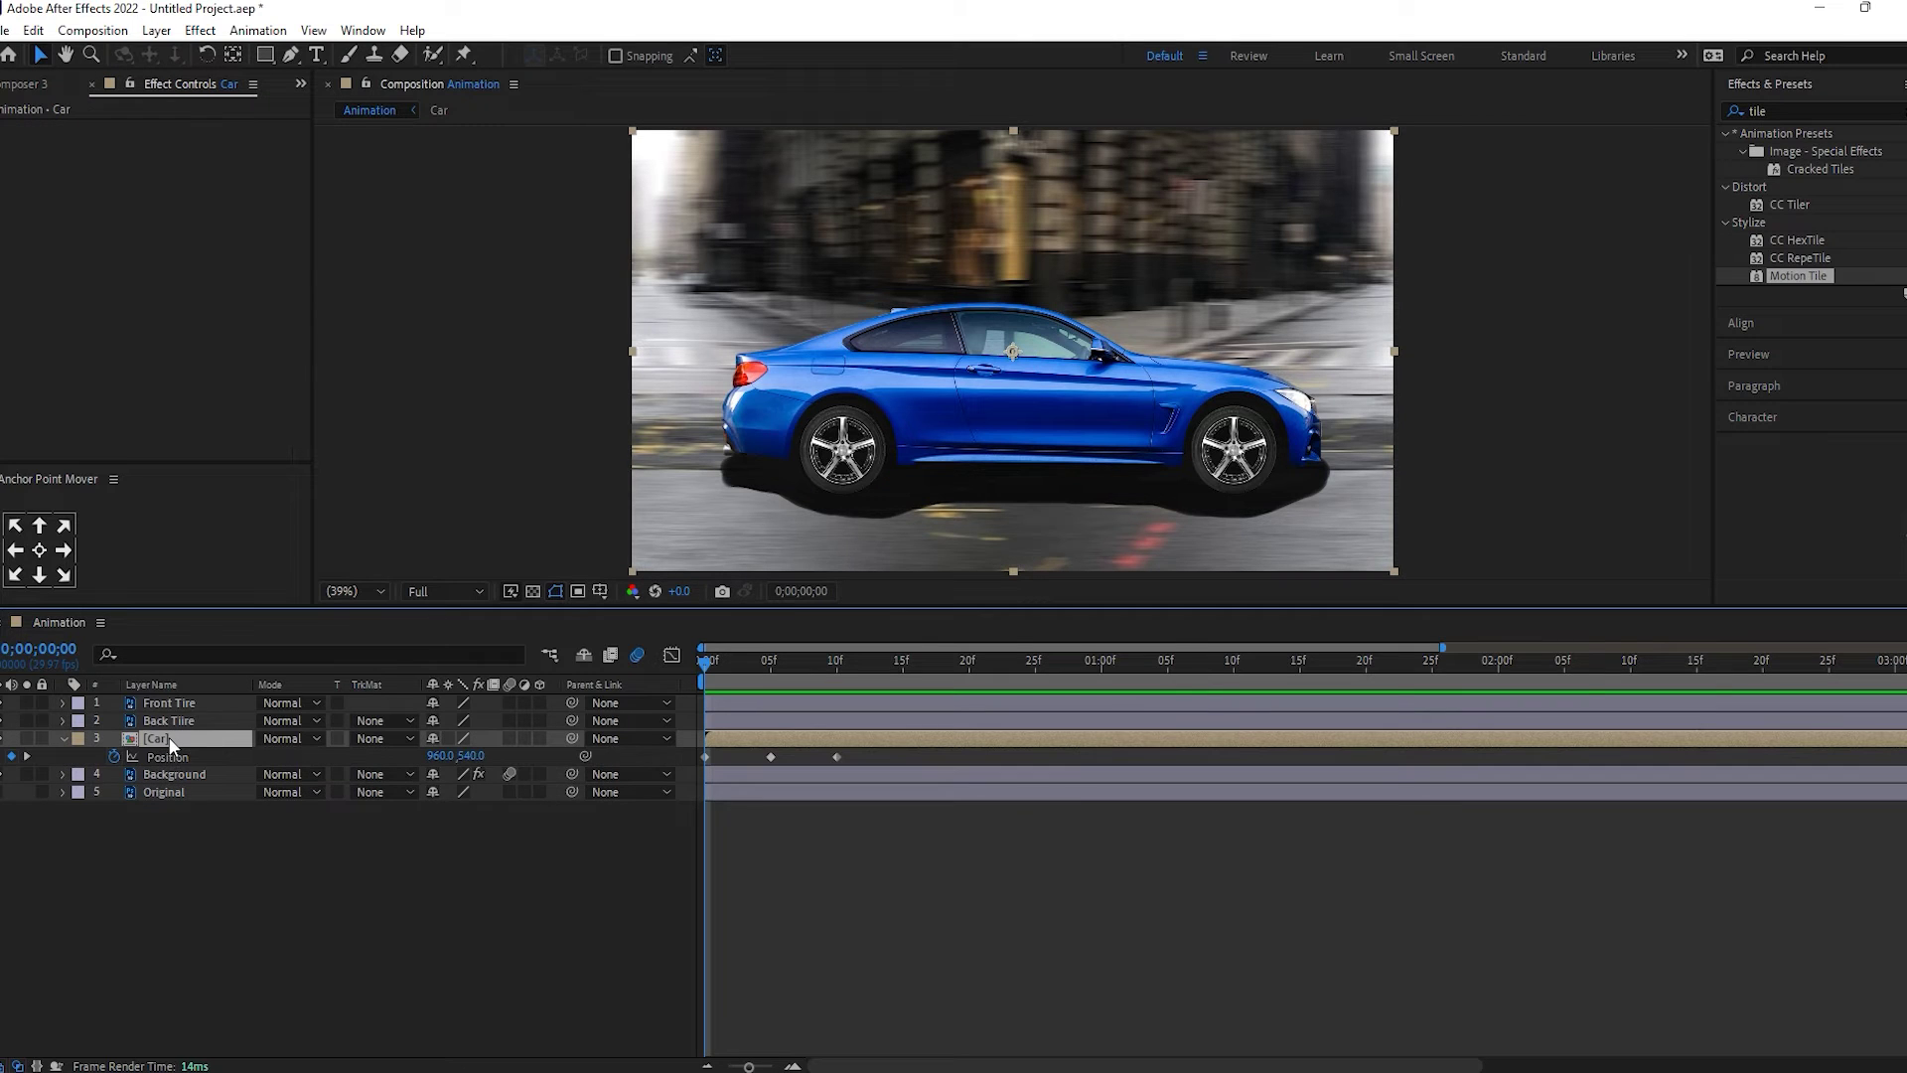
pyautogui.keyDown('alt'); pyautogui.click(114, 757); pyautogui.keyUp('alt')
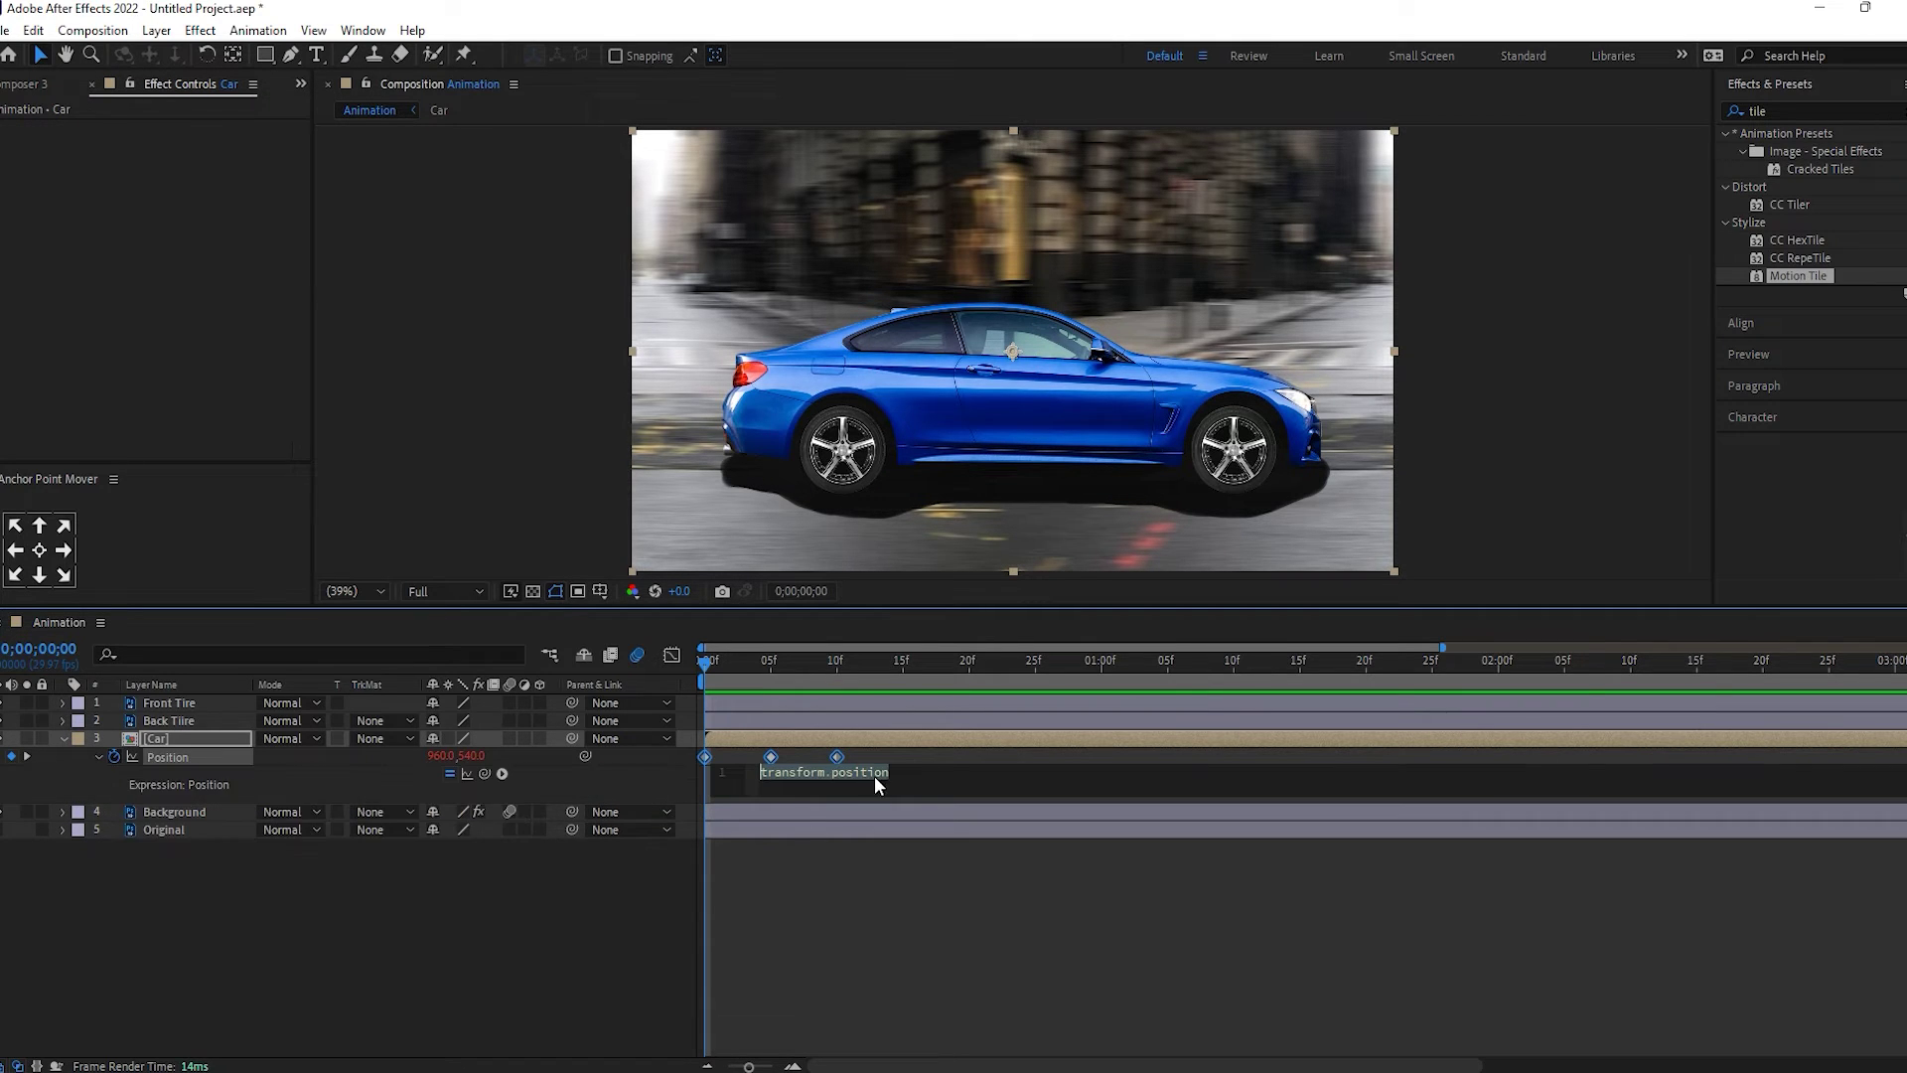
pyautogui.write('time')
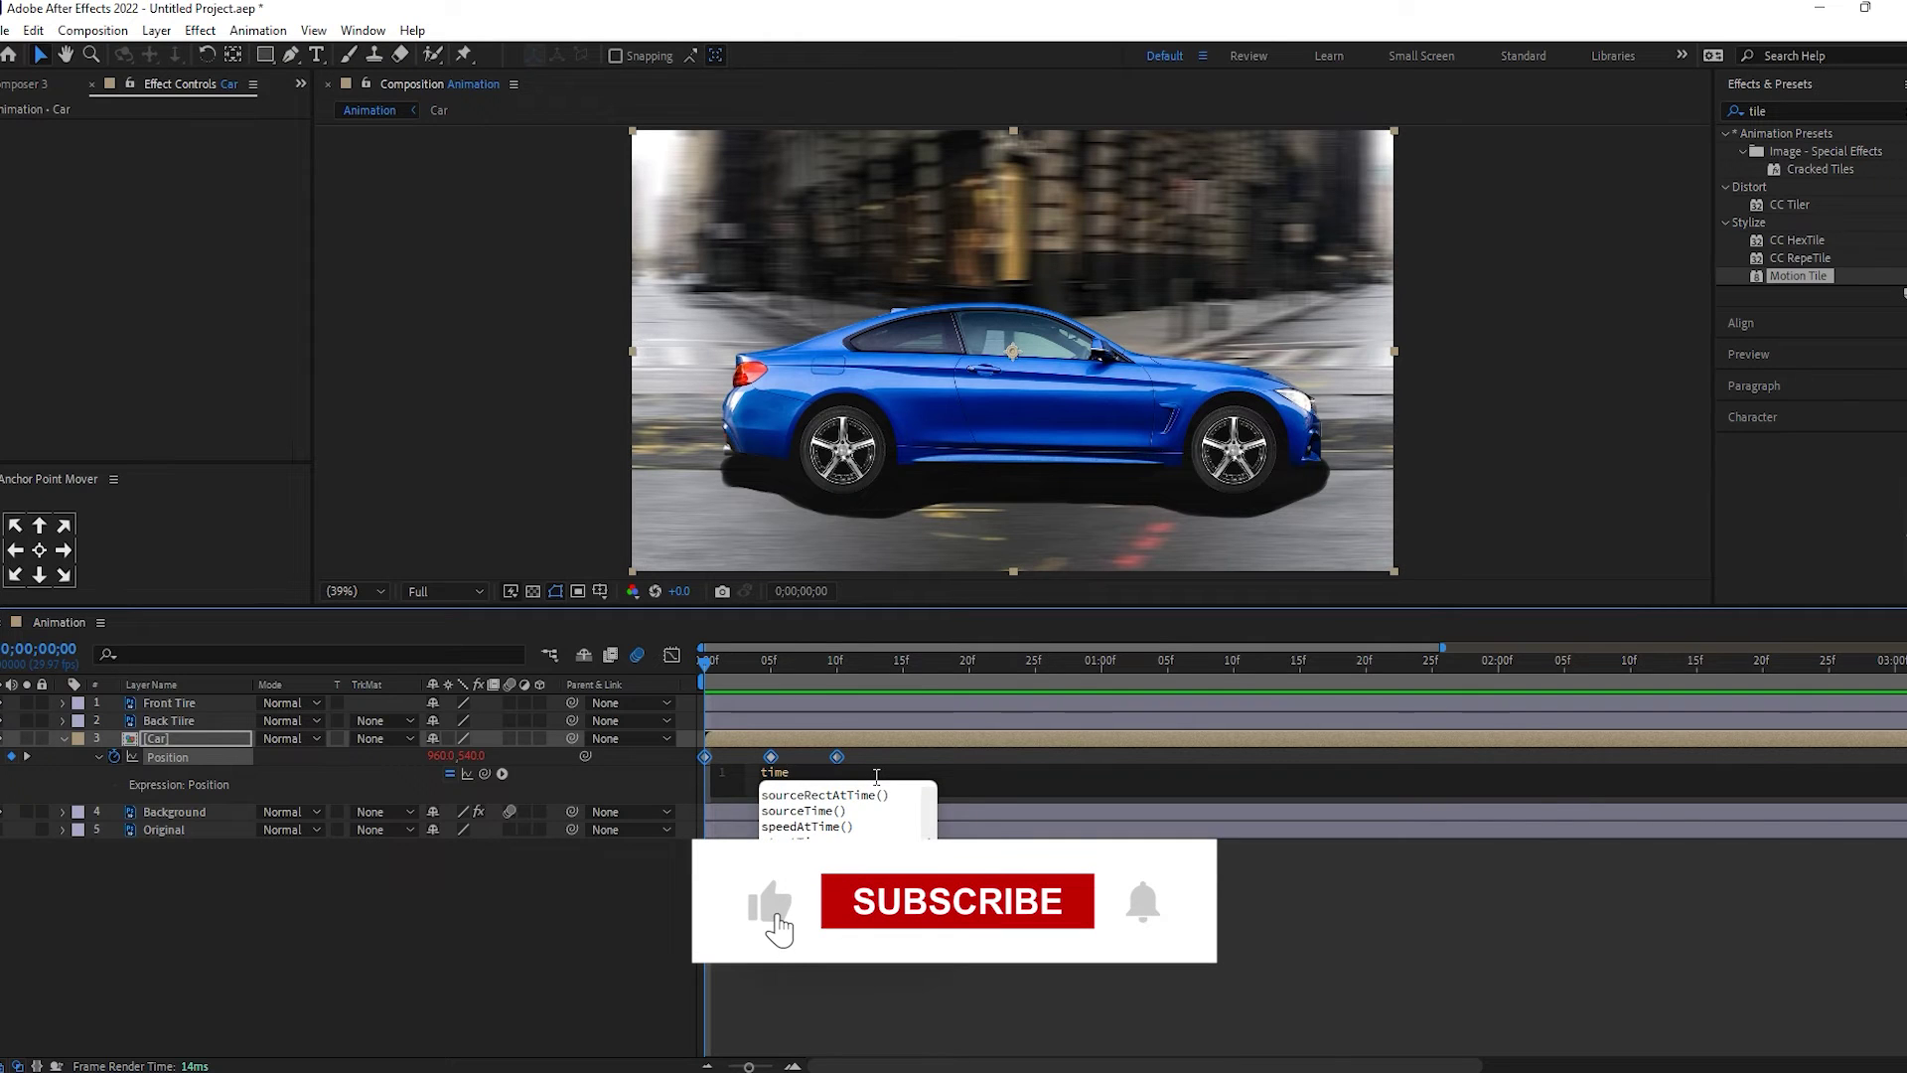
pyautogui.press('BackSpace')
pyautogui.press('BackSpace')
pyautogui.press('BackSpace')
pyautogui.press('BackSpace')
pyautogui.write('loop')
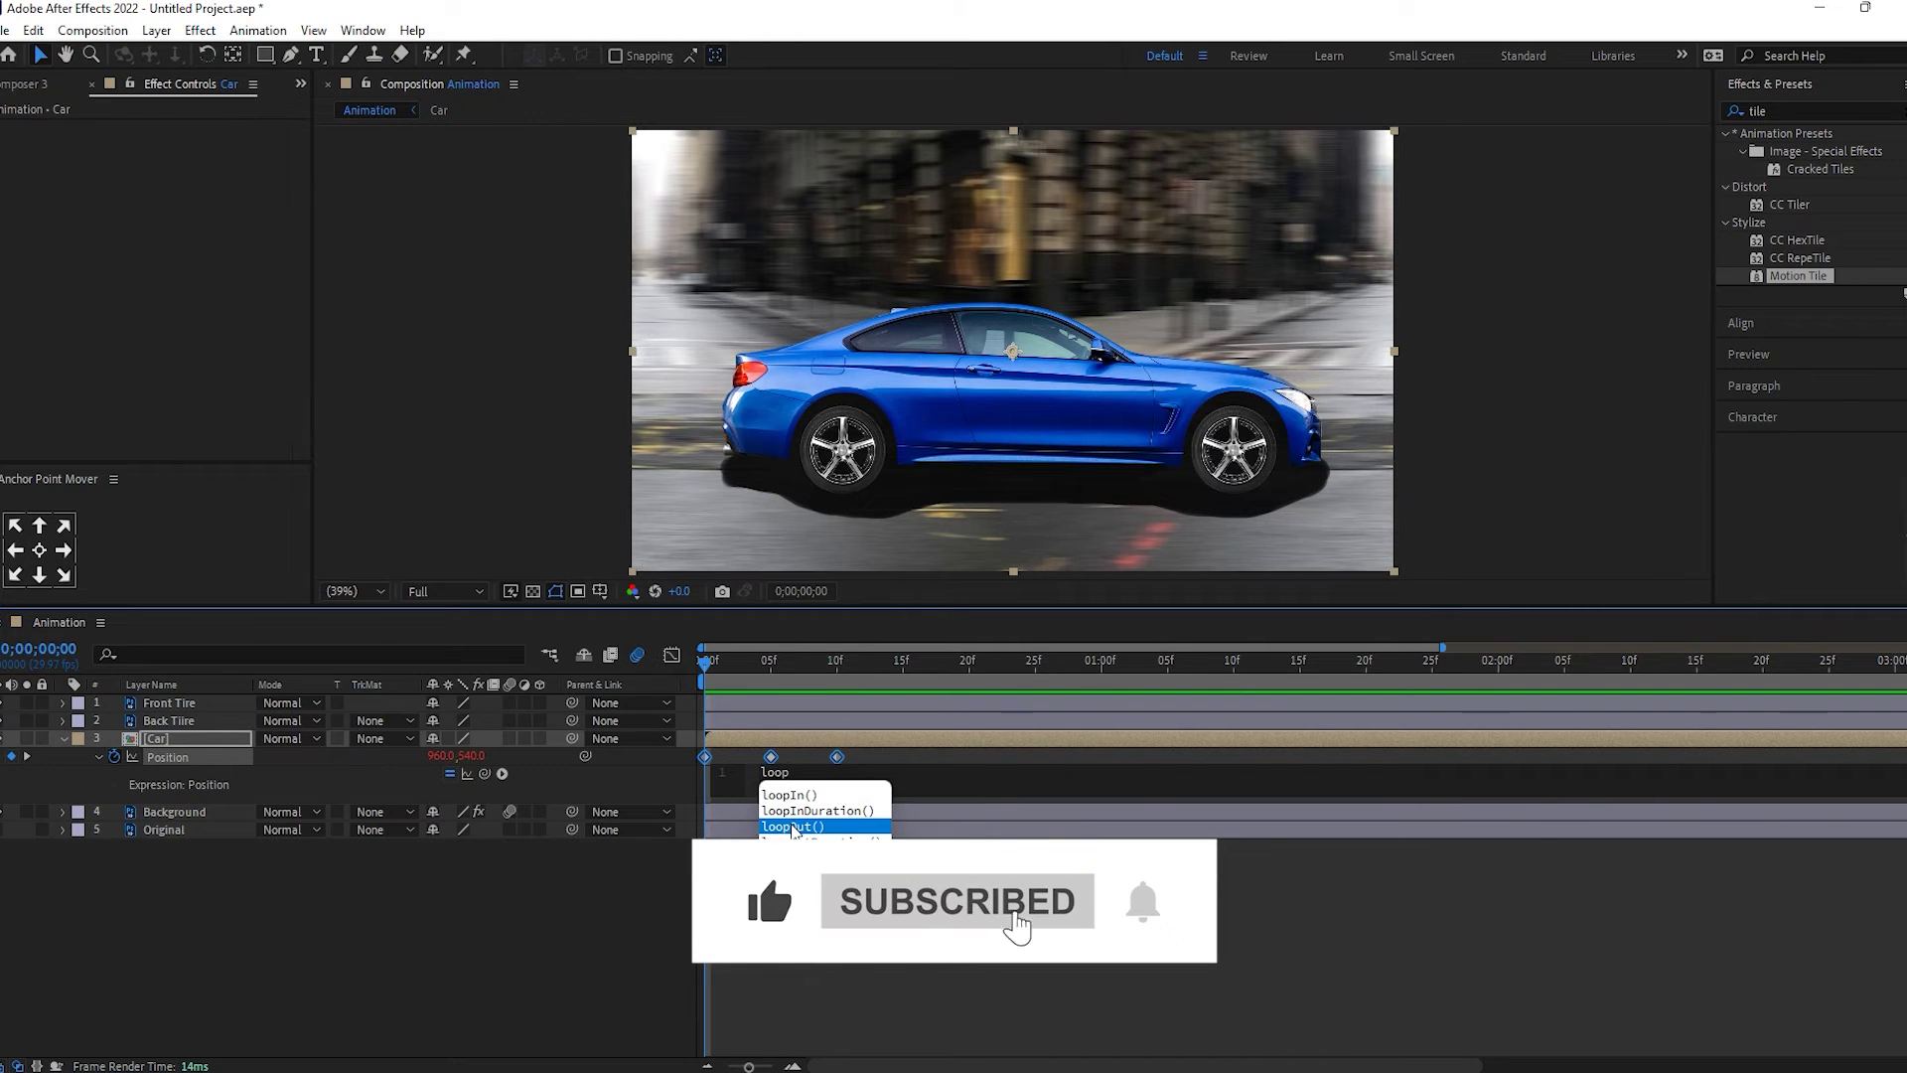
pyautogui.click(794, 827)
pyautogui.click(837, 922)
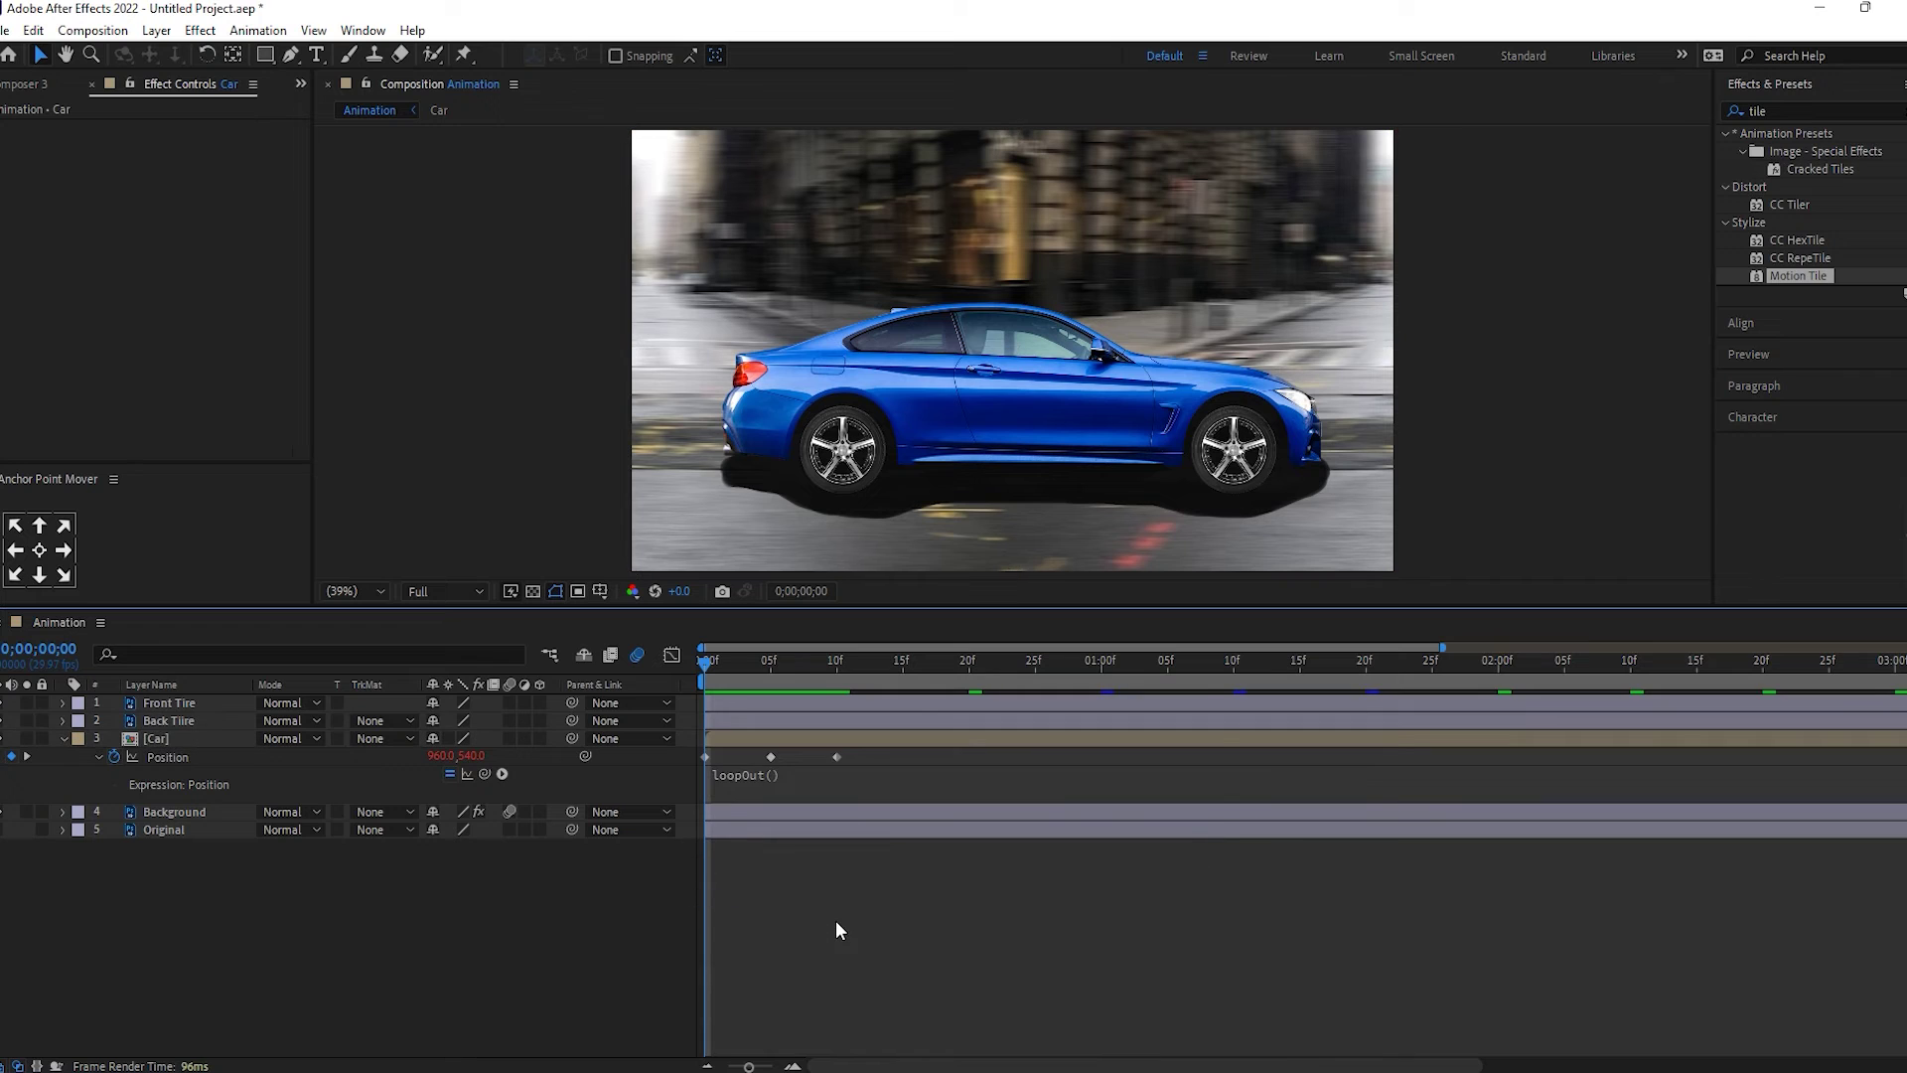
# Preview the looping car bounce twice.
pyautogui.press('space')
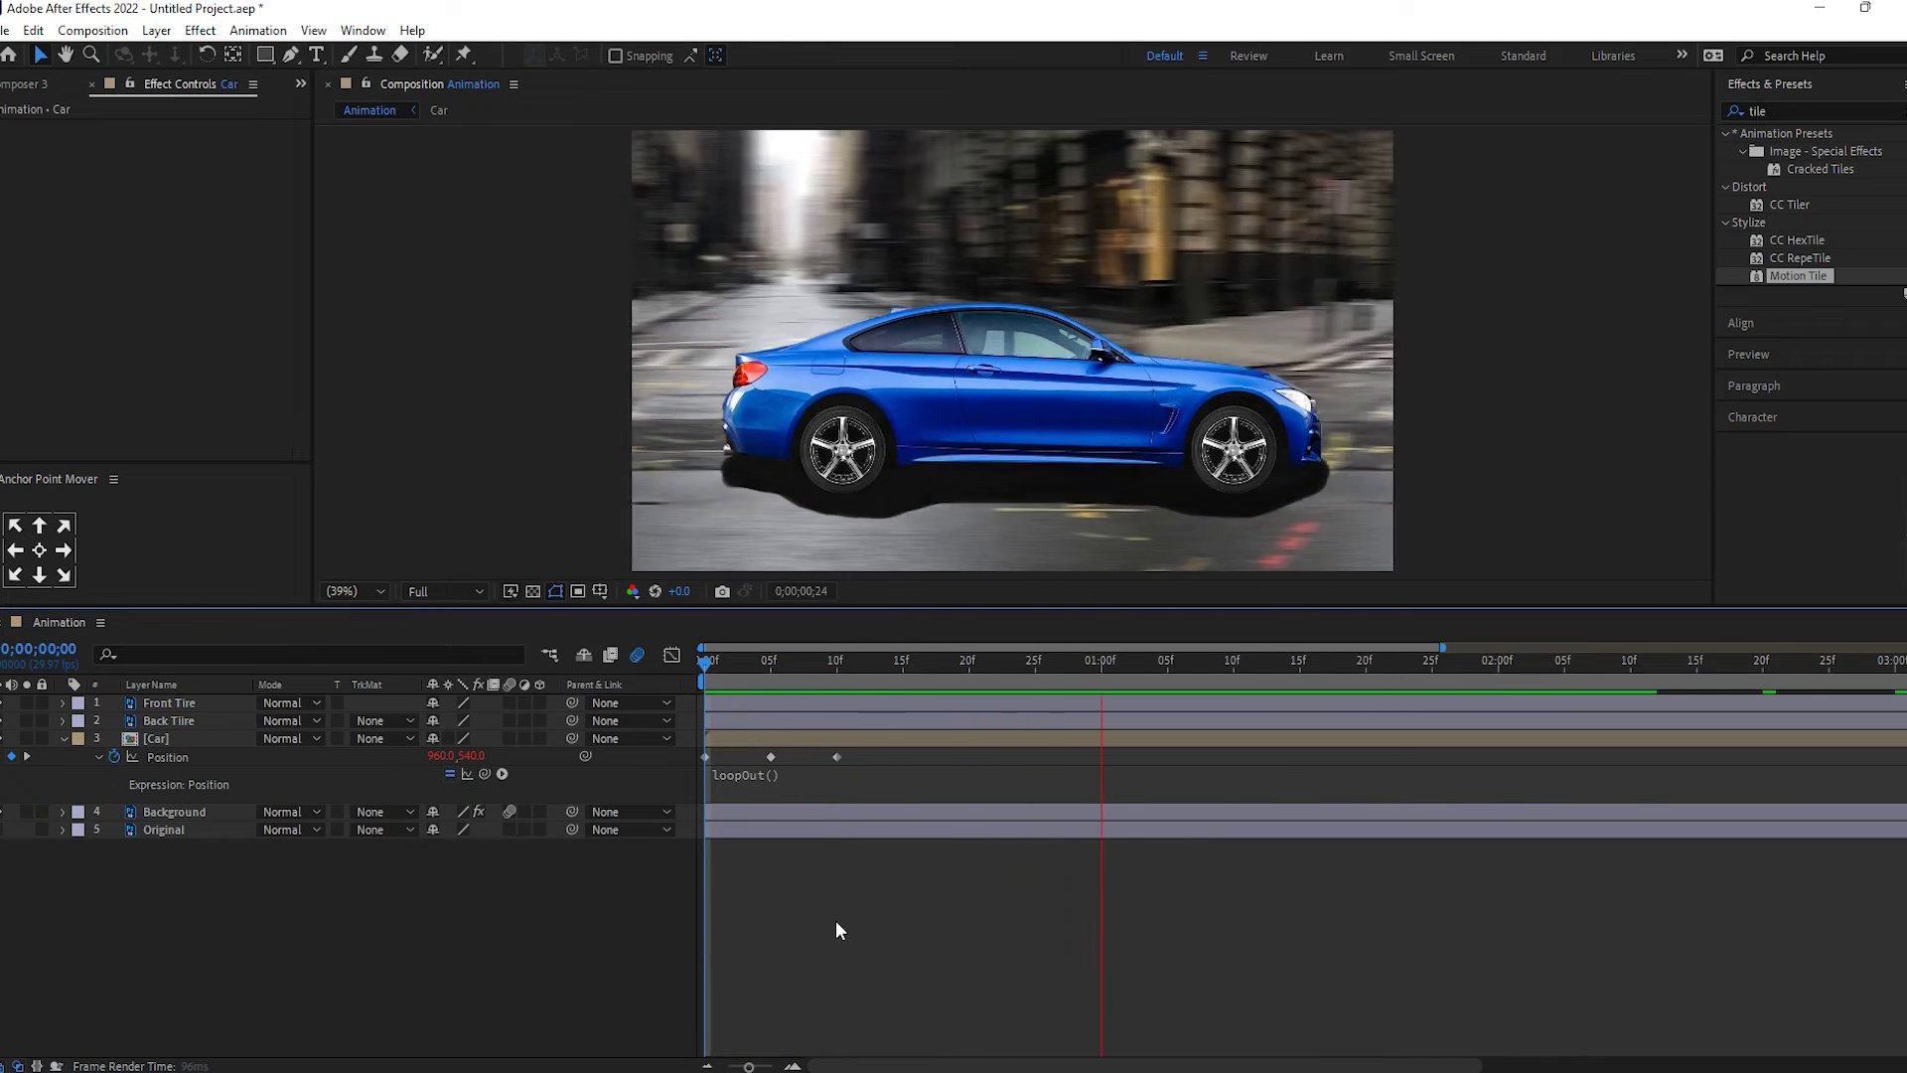
pyautogui.press('space')
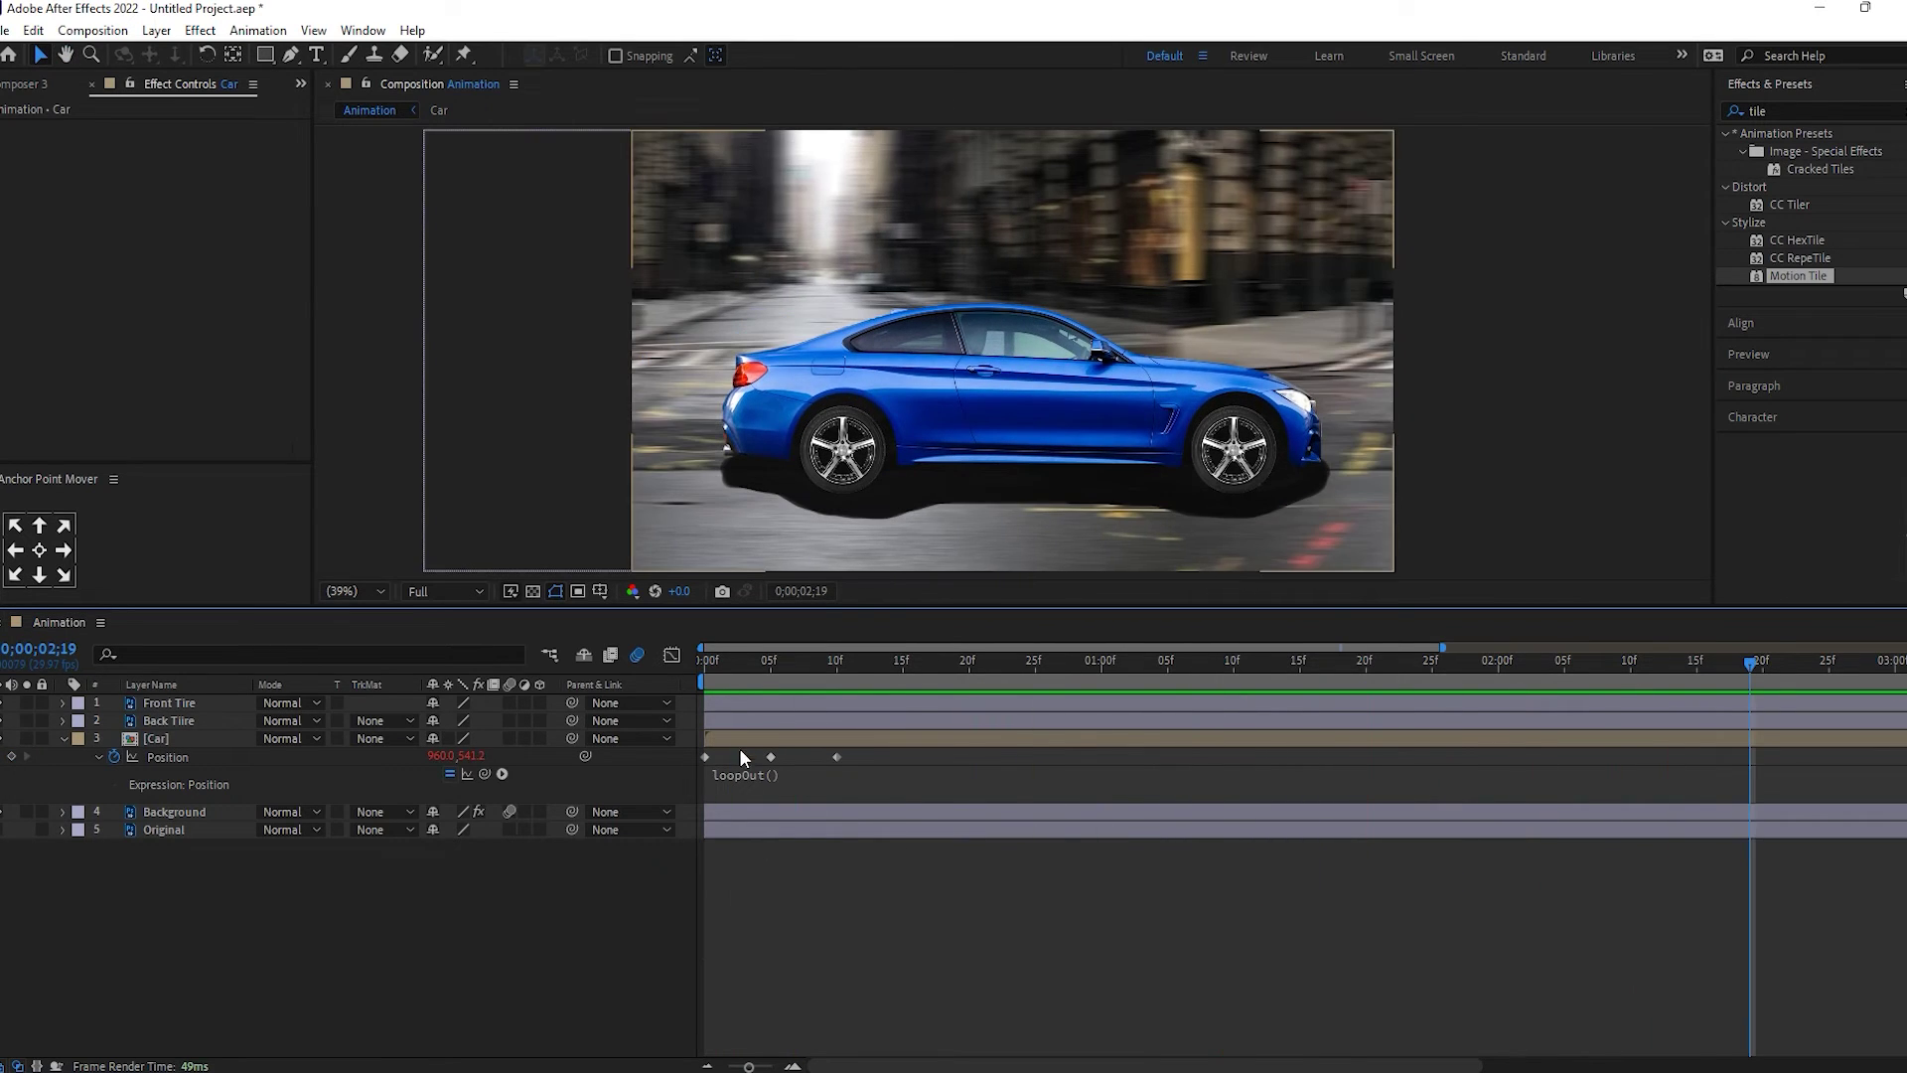
pyautogui.press('space')
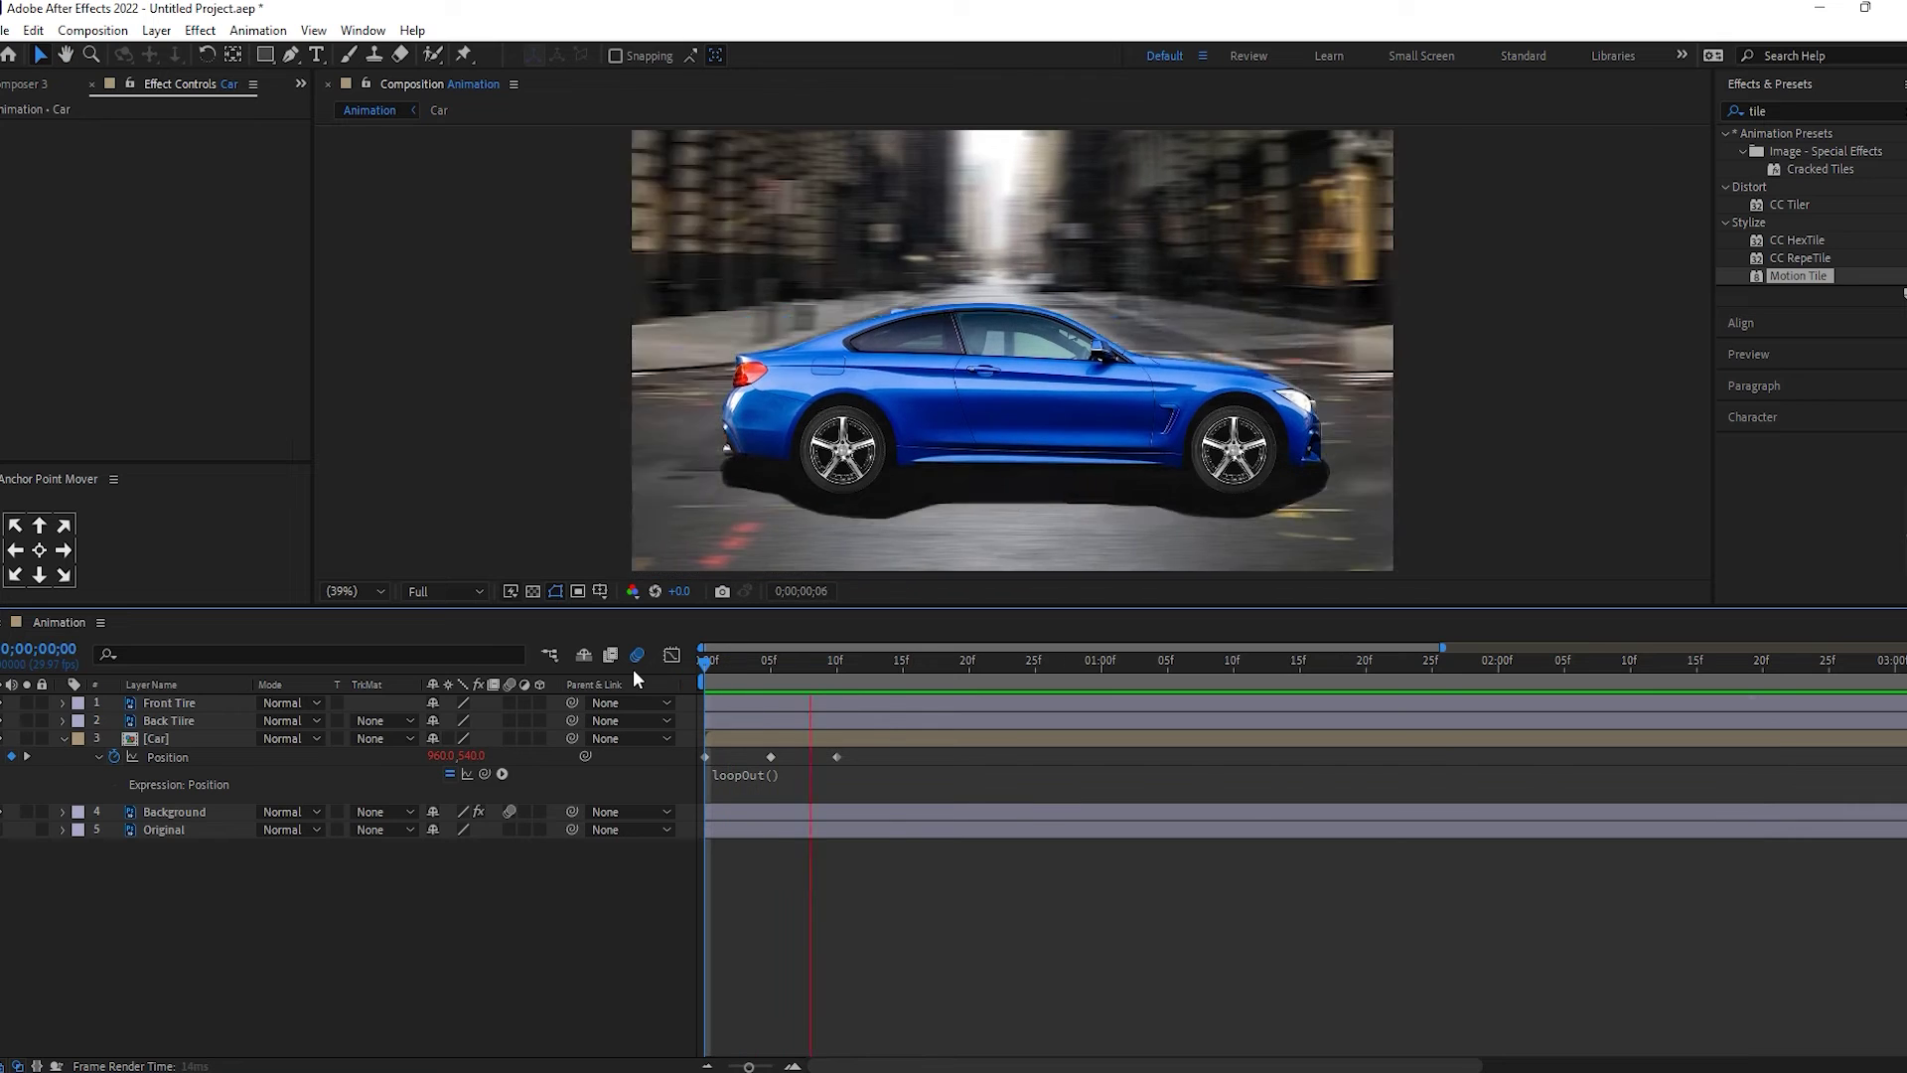
pyautogui.press('space')
pyautogui.press('space')
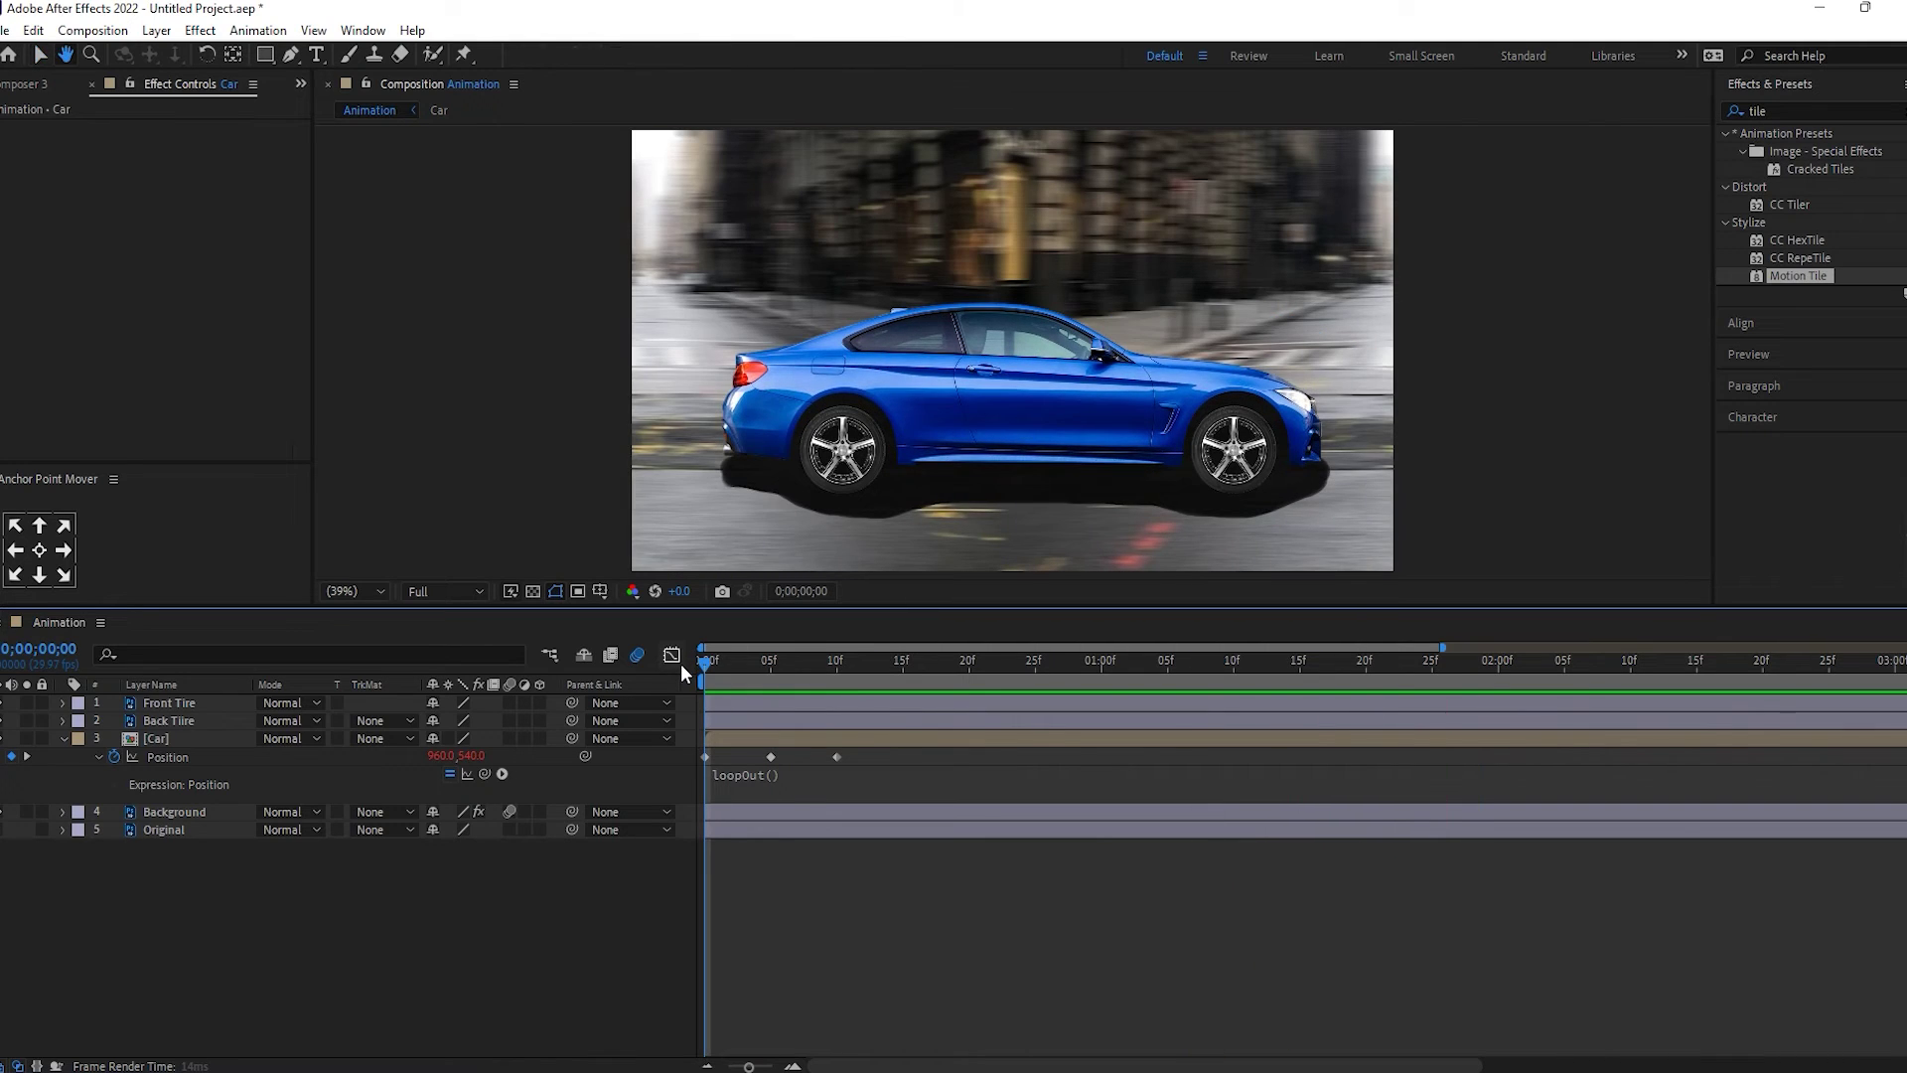
# Give the Back Tire layer's Rotation the expression time*-1000.
pyautogui.press('space')
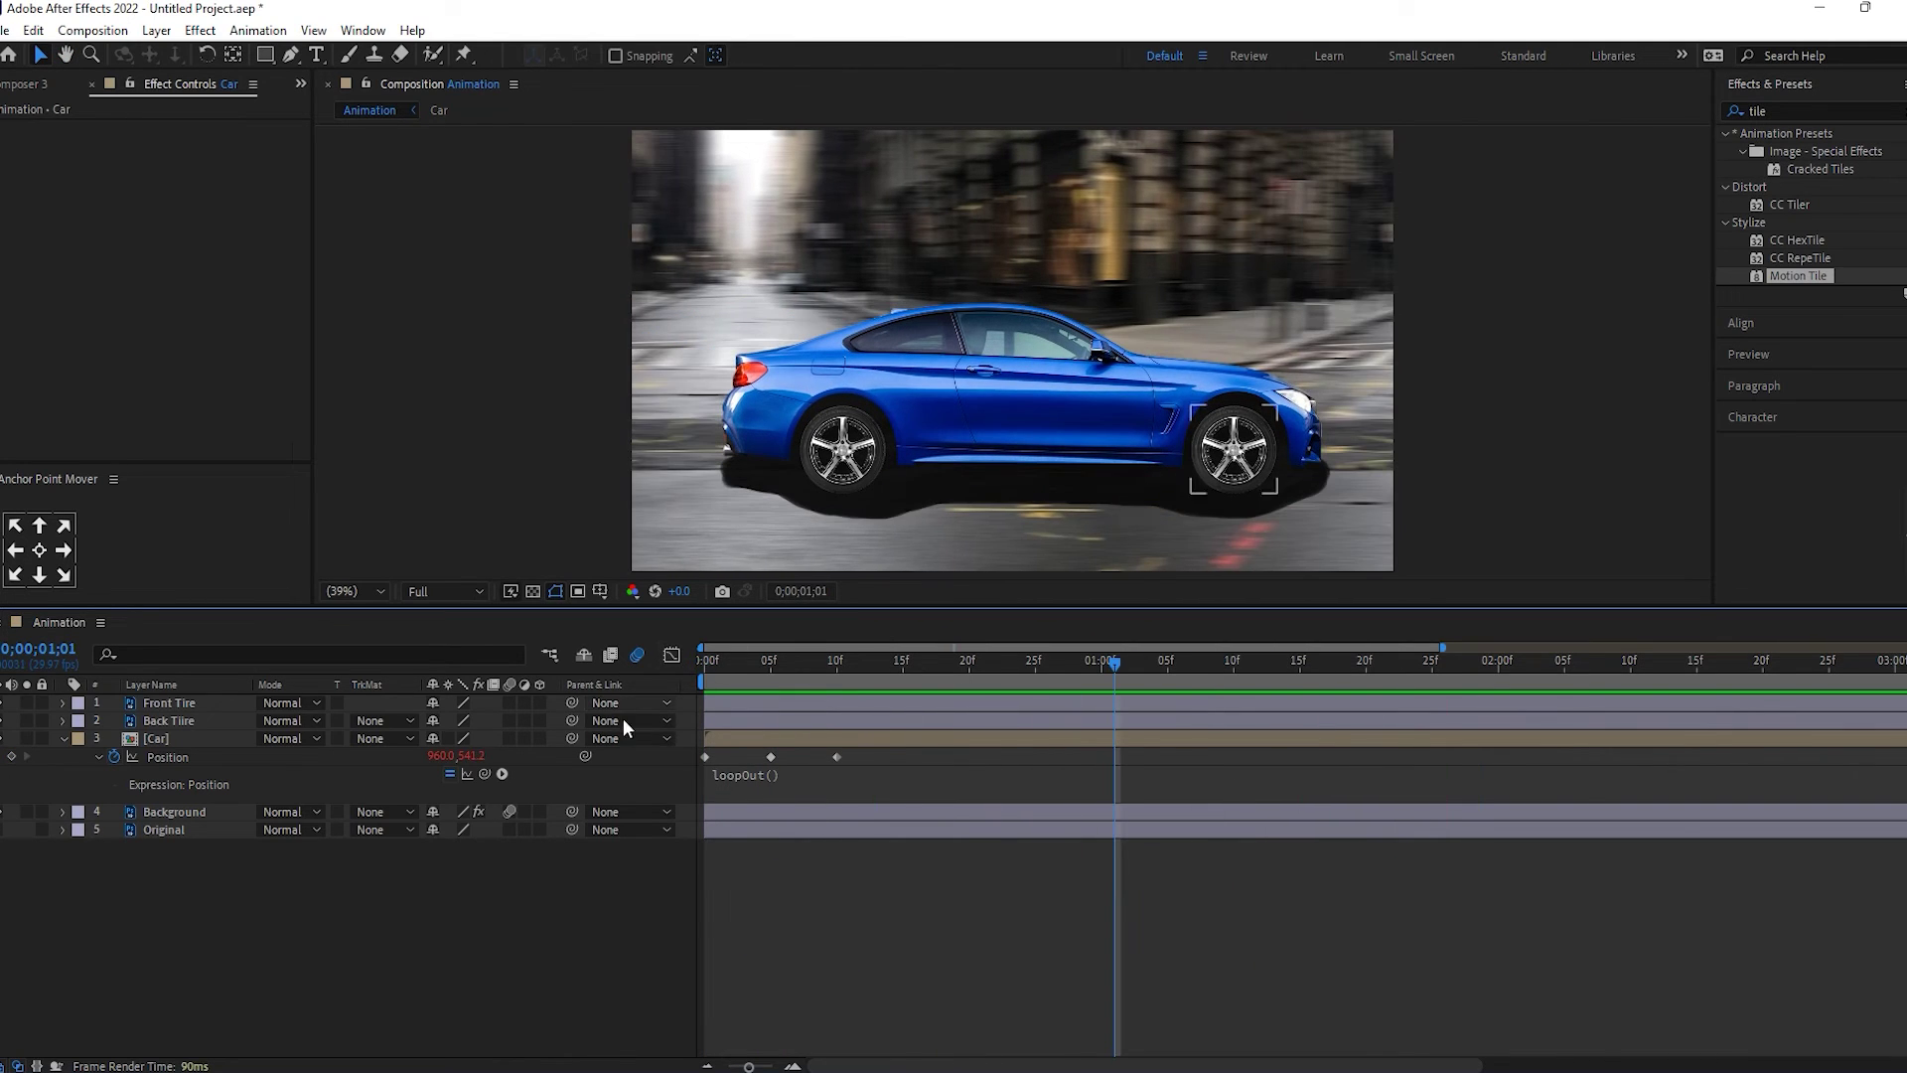
pyautogui.click(190, 717)
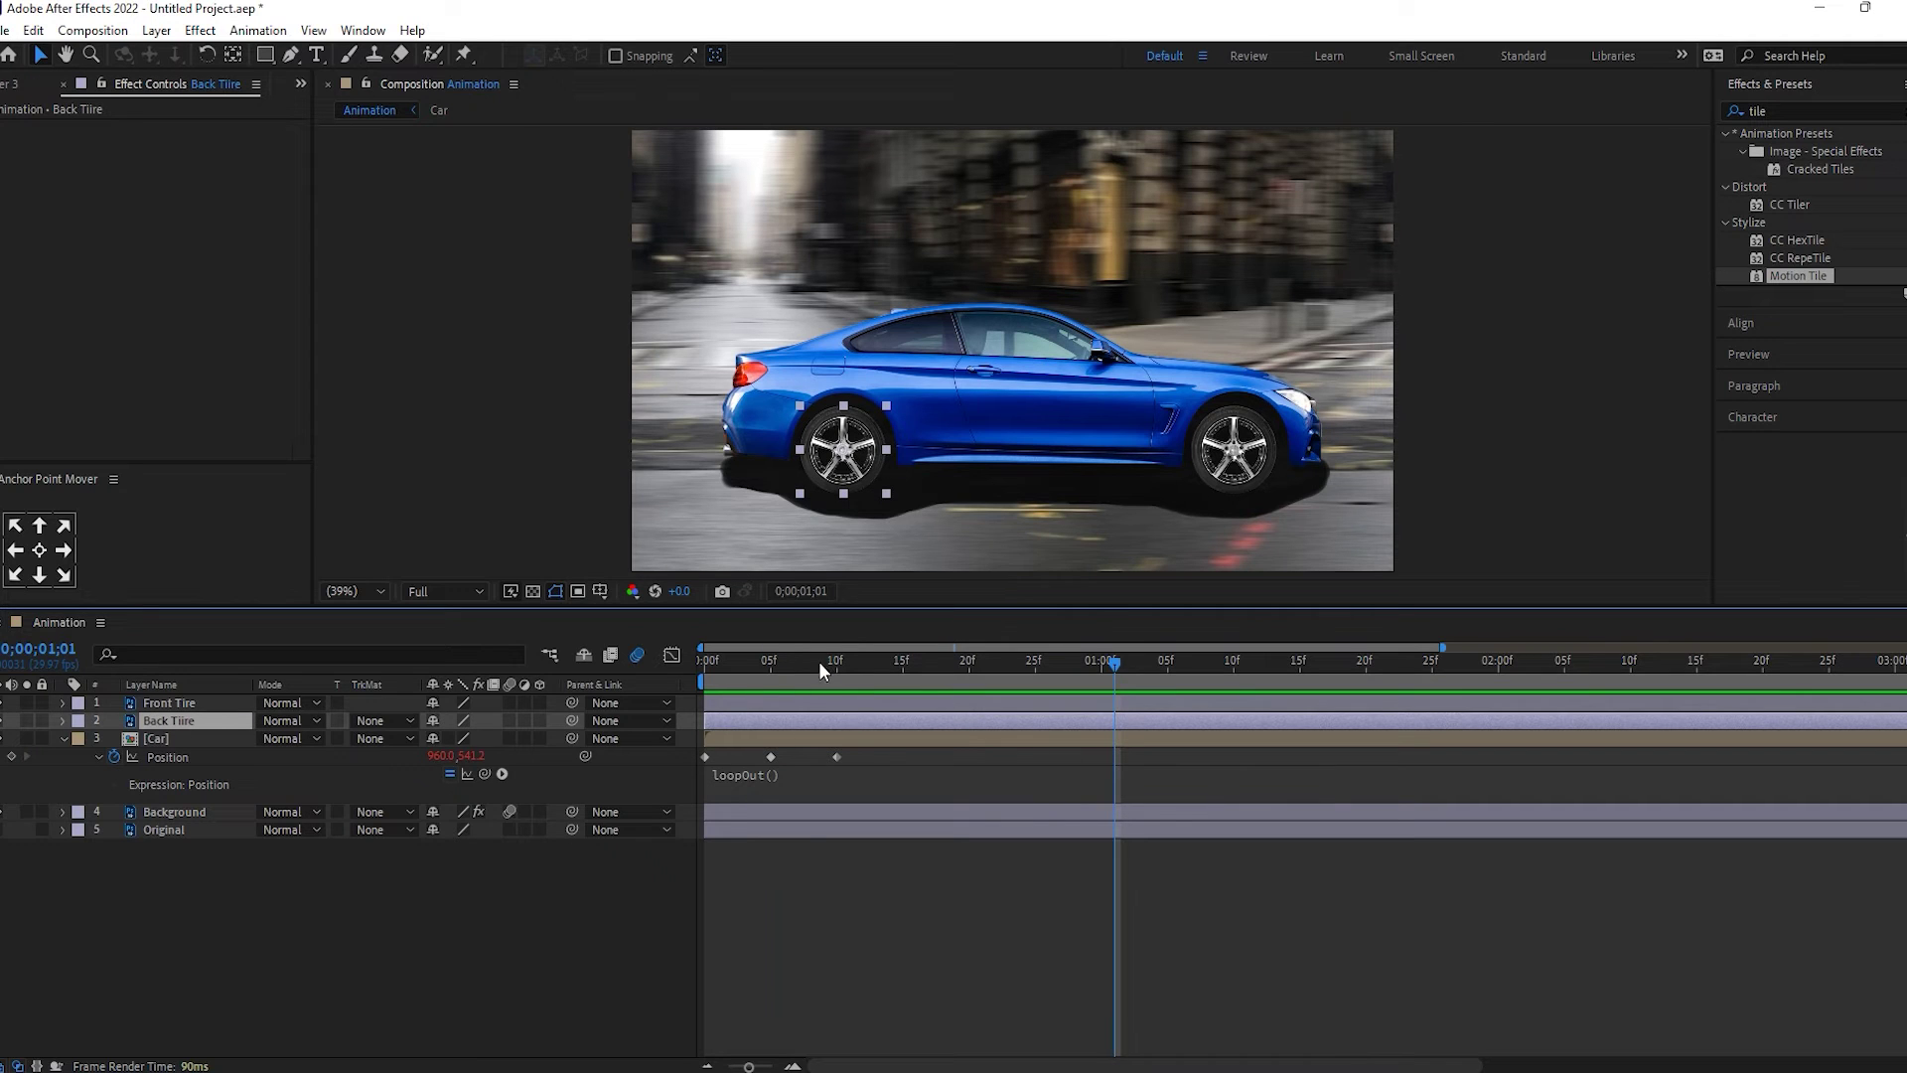
pyautogui.press('Home')
pyautogui.click(64, 738)
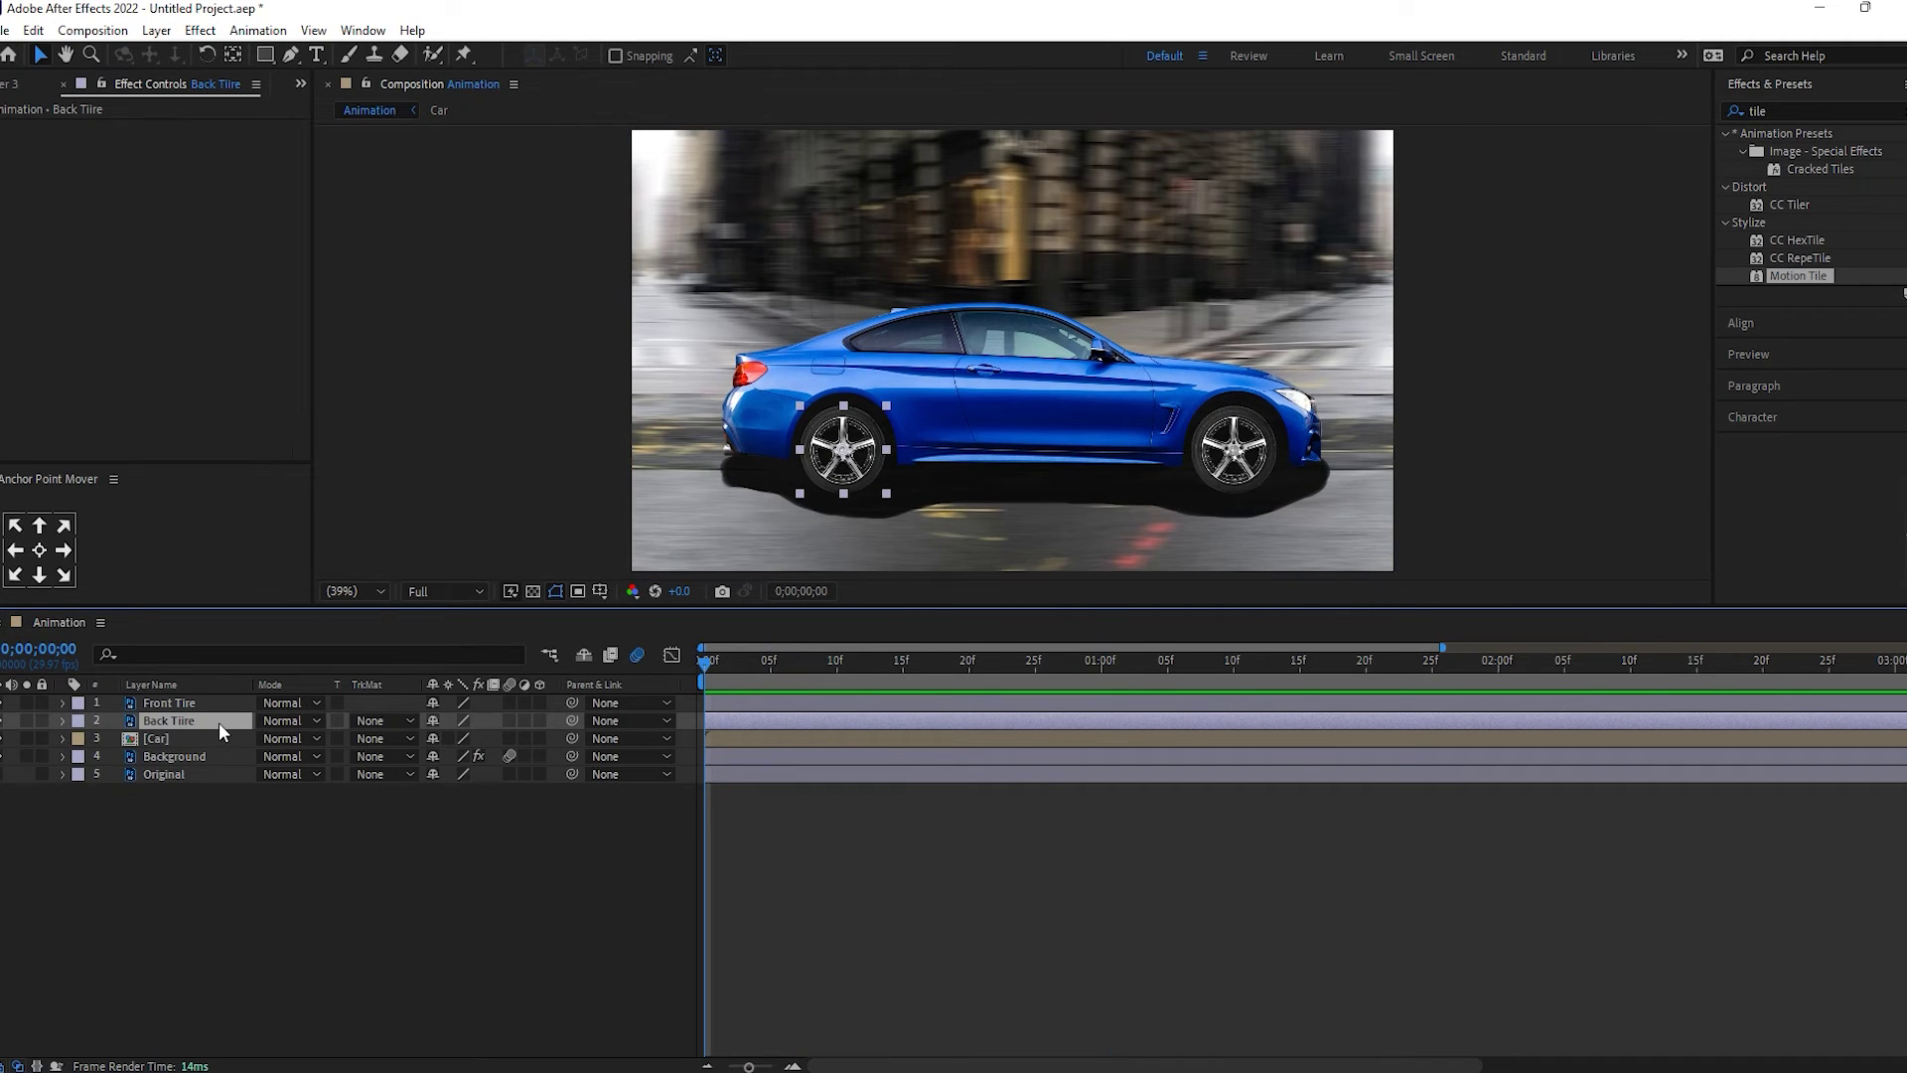
pyautogui.press('r')
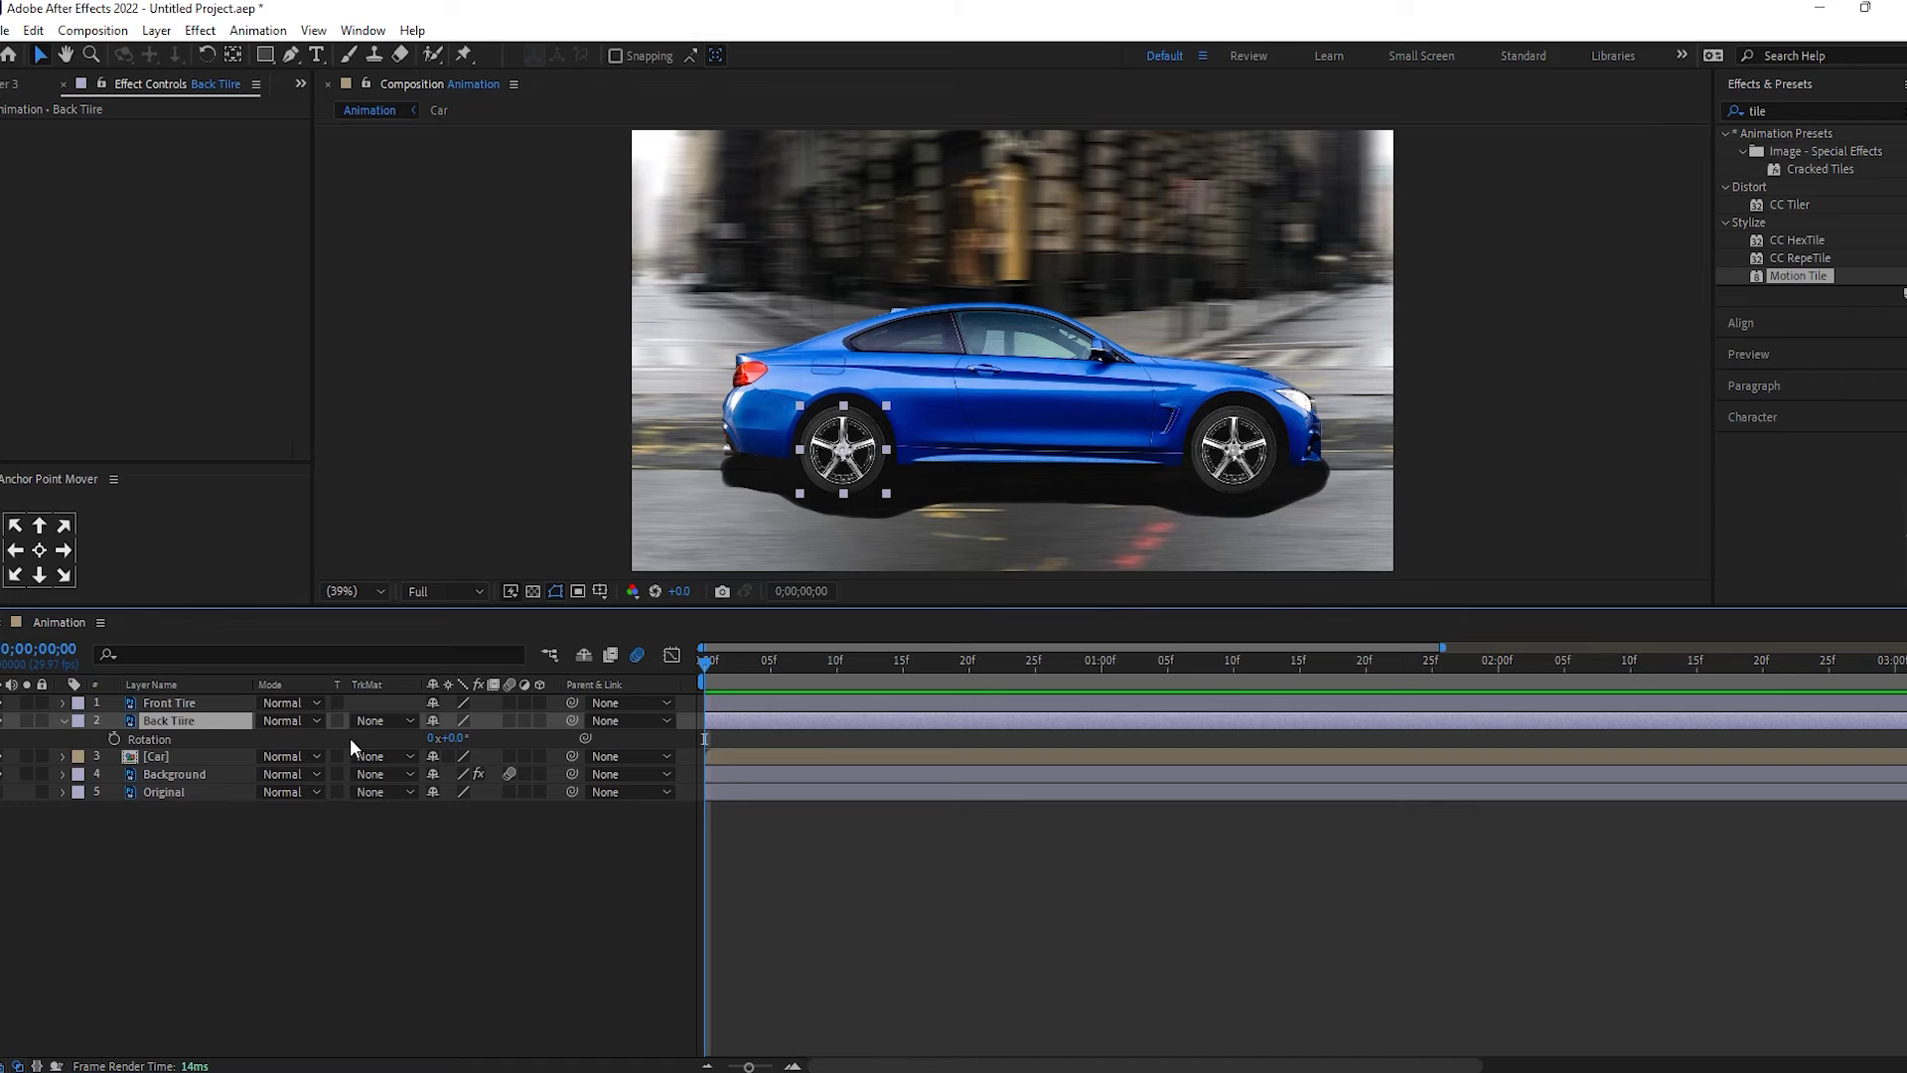
pyautogui.keyDown('alt'); pyautogui.click(115, 738); pyautogui.keyUp('alt')
pyautogui.write('time')
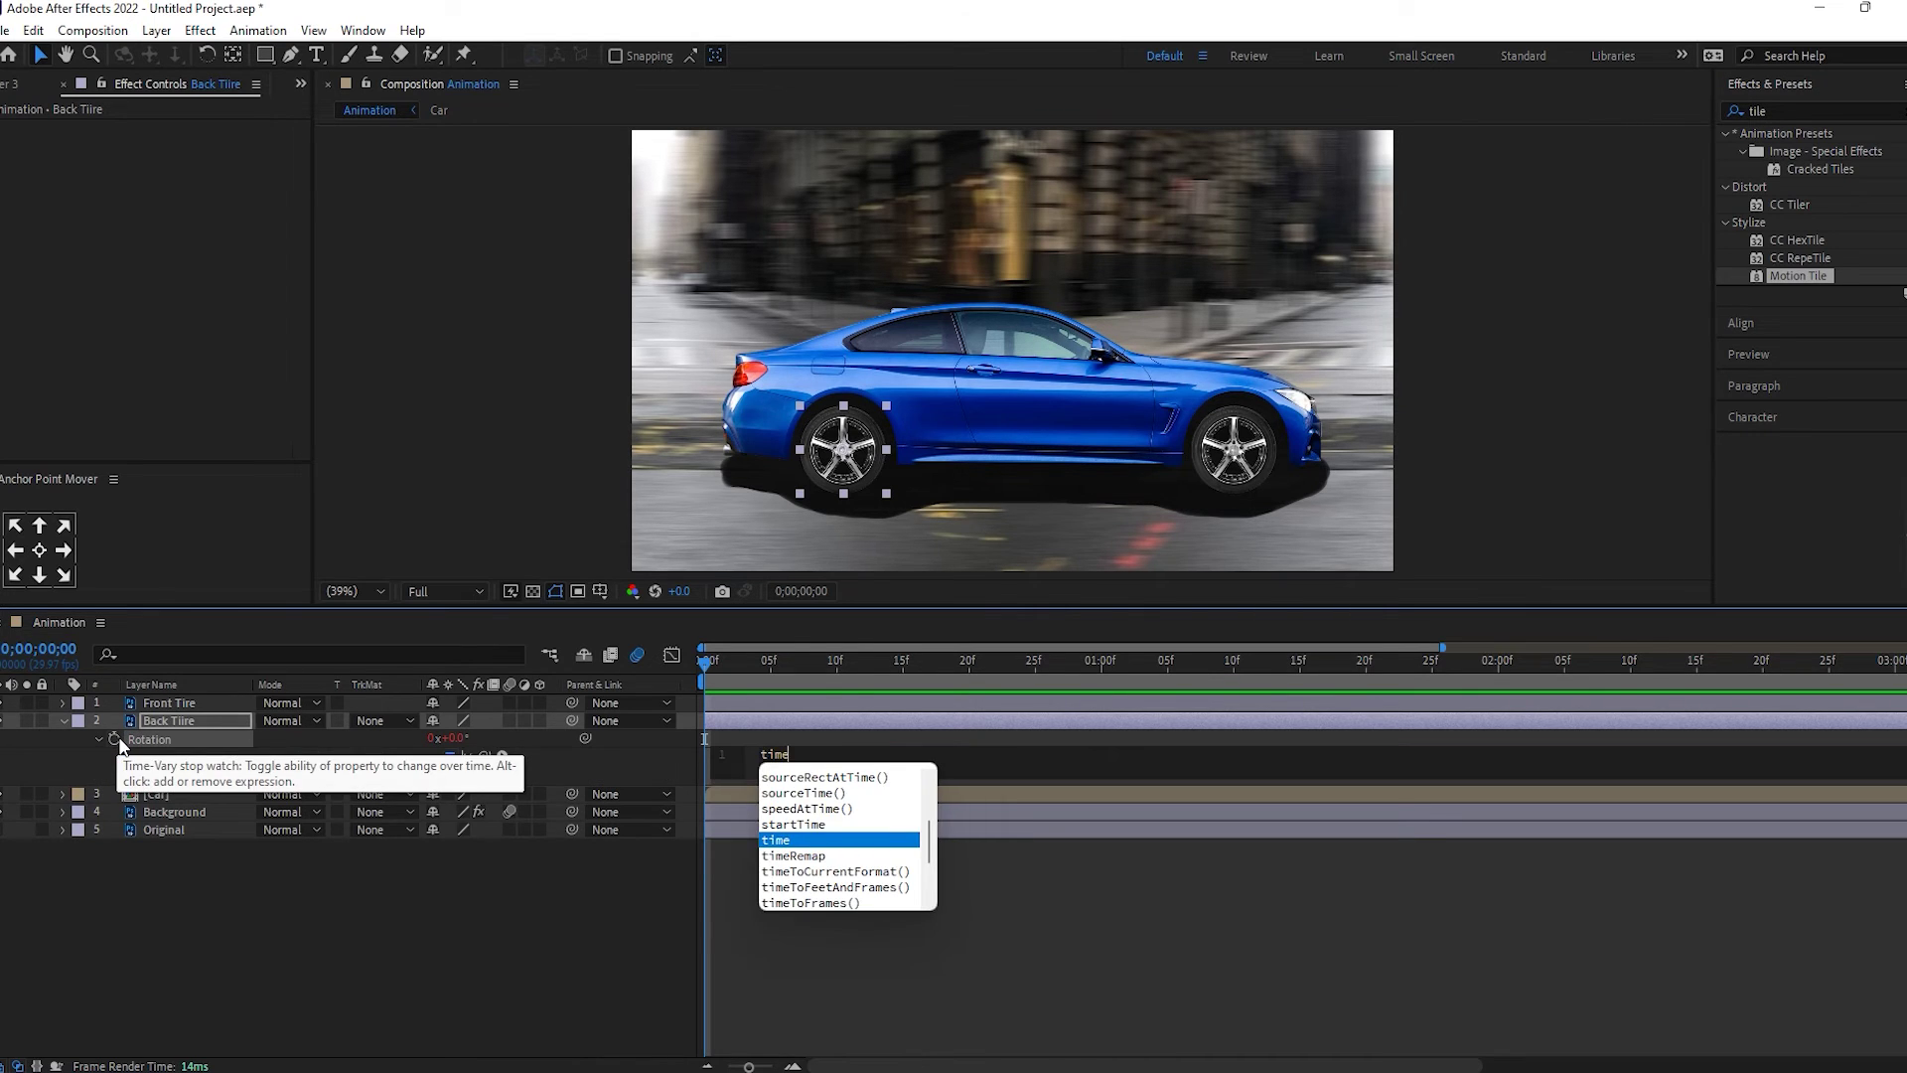
pyautogui.write('*-1000')
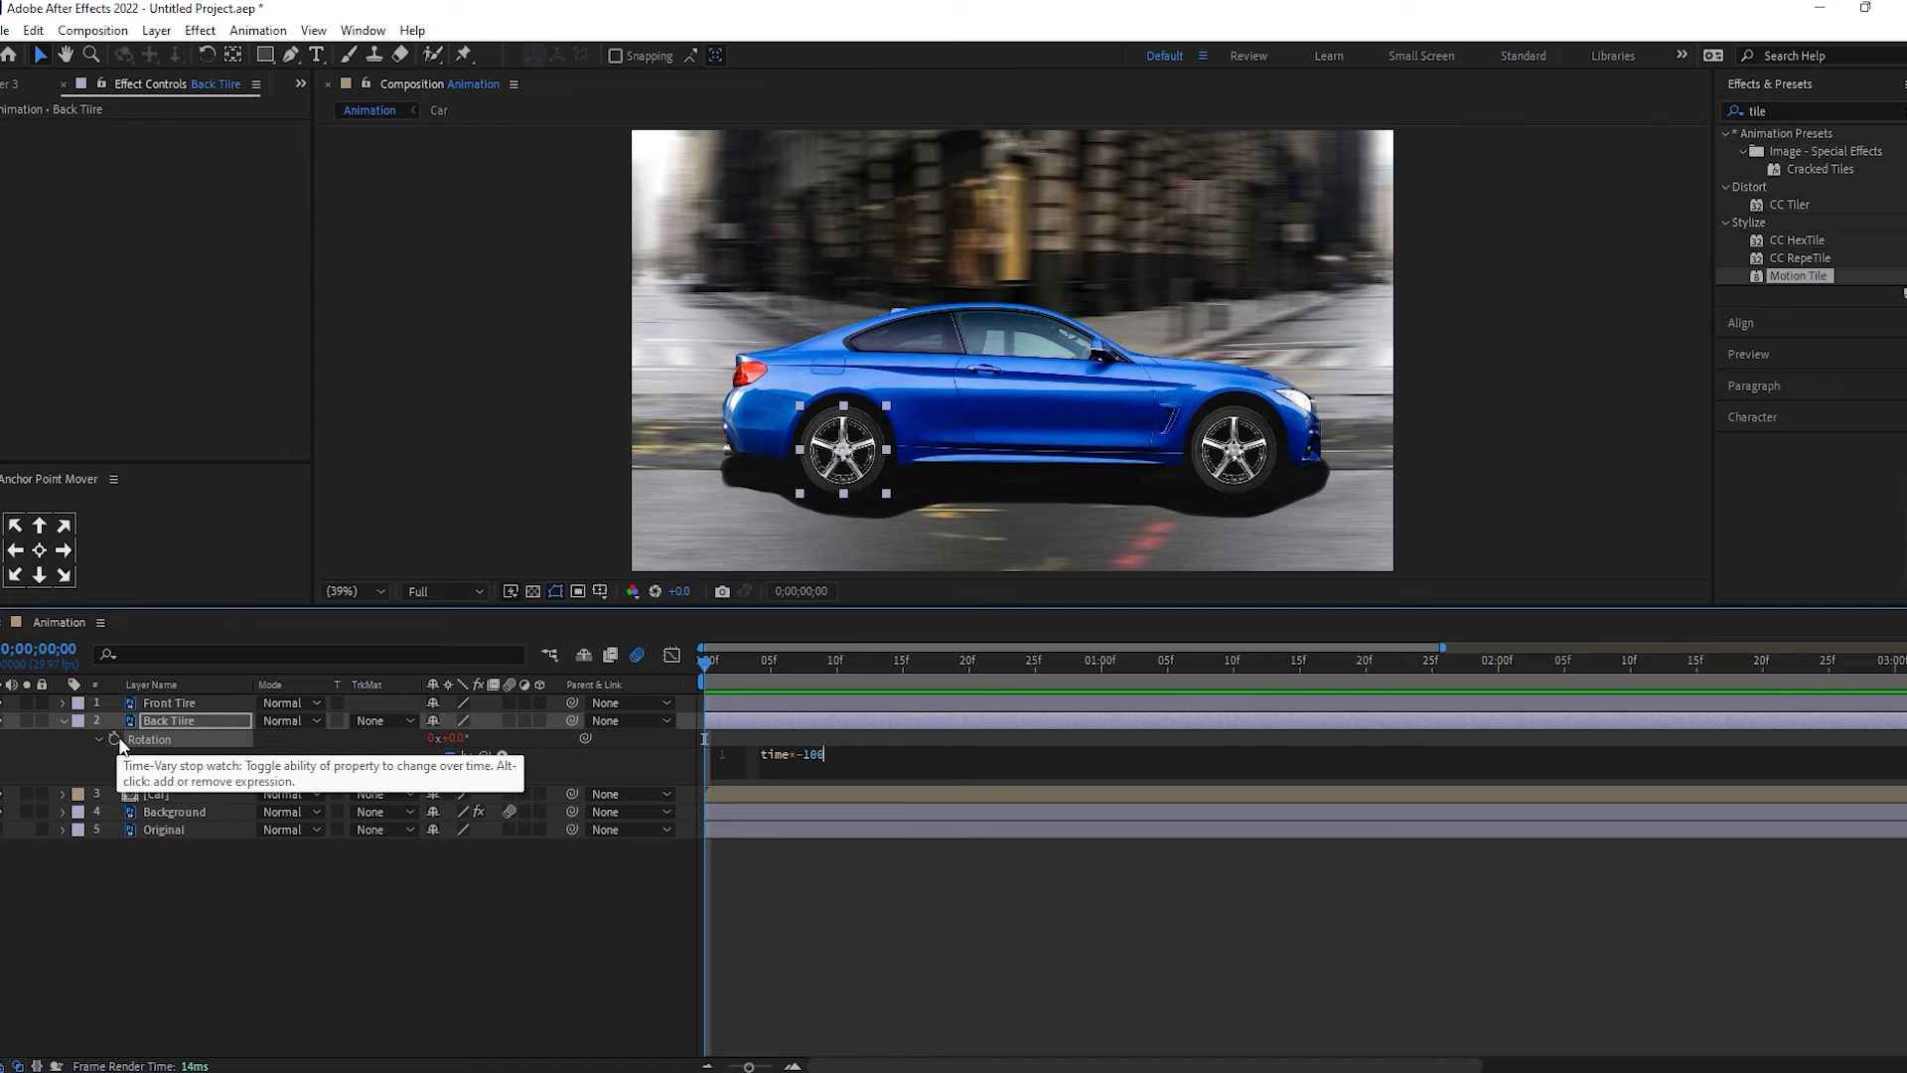
pyautogui.click(183, 755)
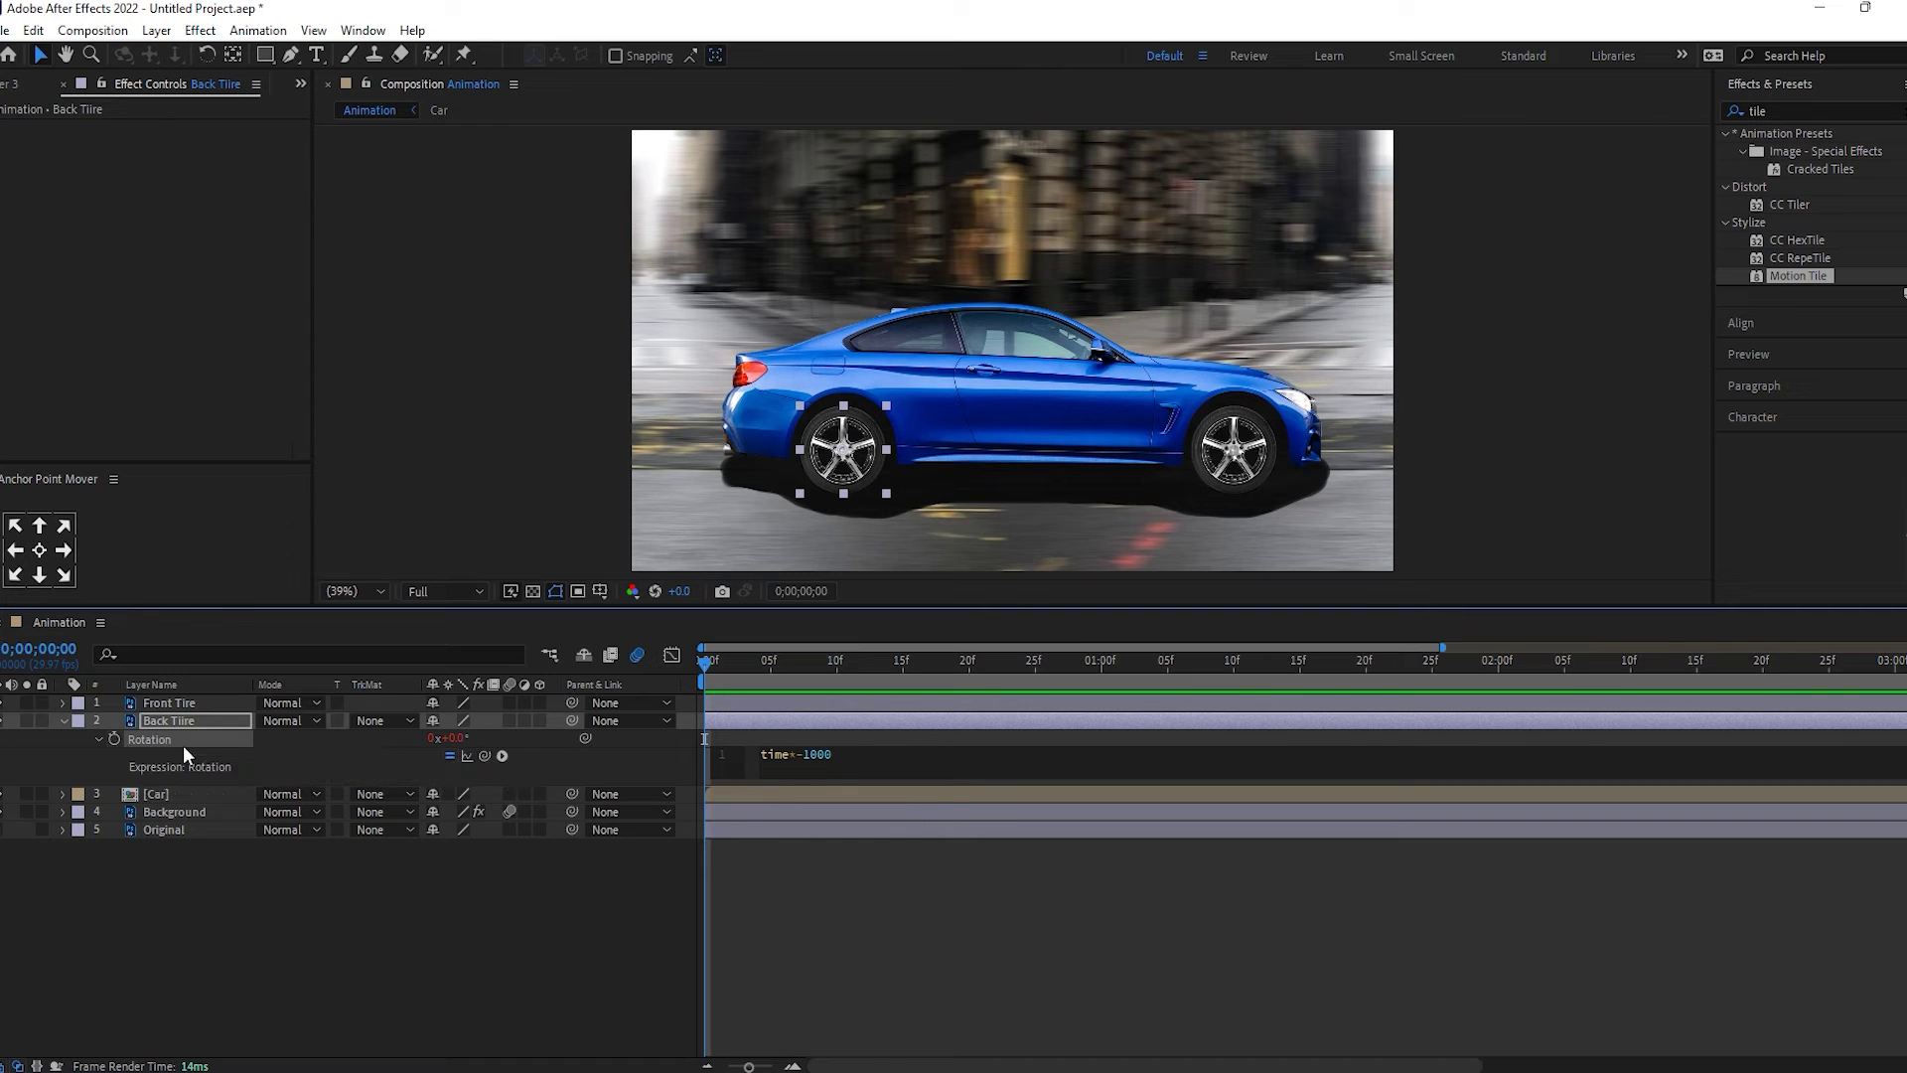
pyautogui.click(900, 946)
# Preview the spinning rear wheel, then show the Front Tire layer's Rotation.
pyautogui.press('space')
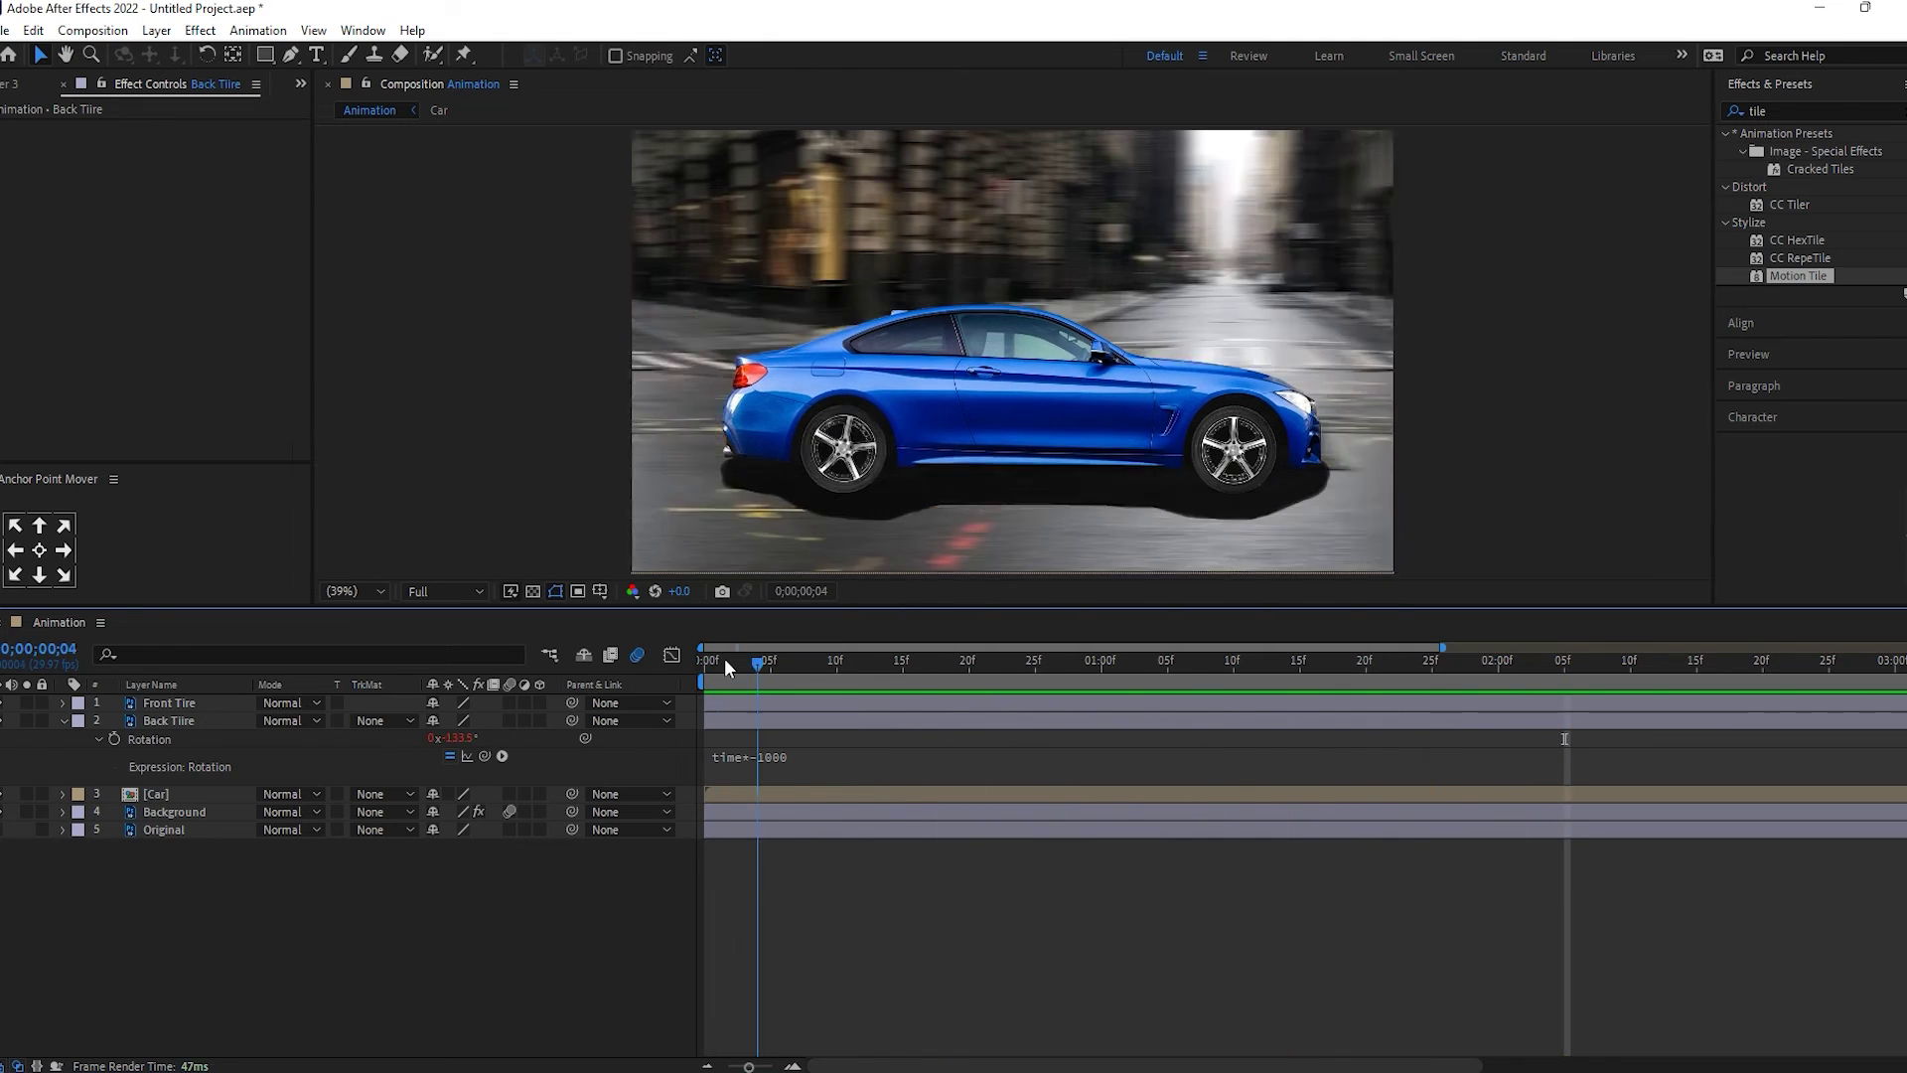
pyautogui.press('space')
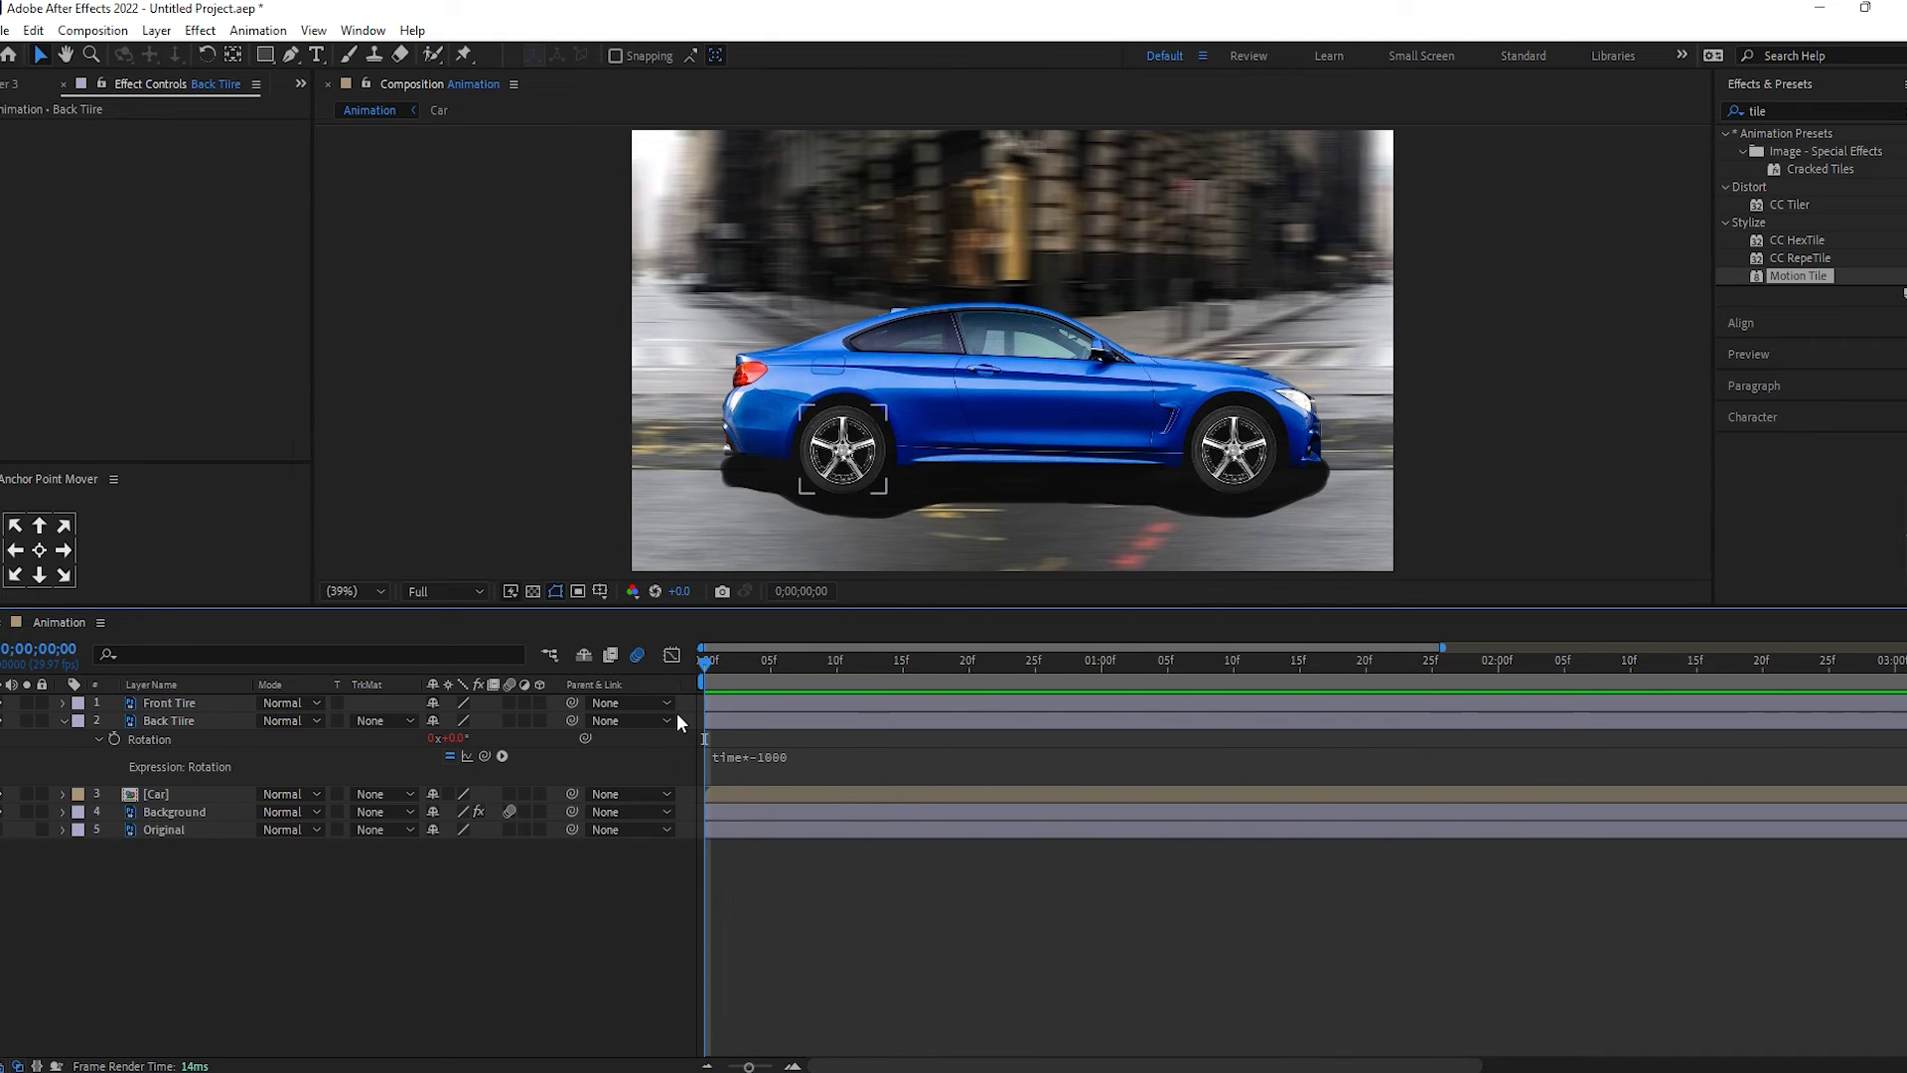
pyautogui.click(165, 706)
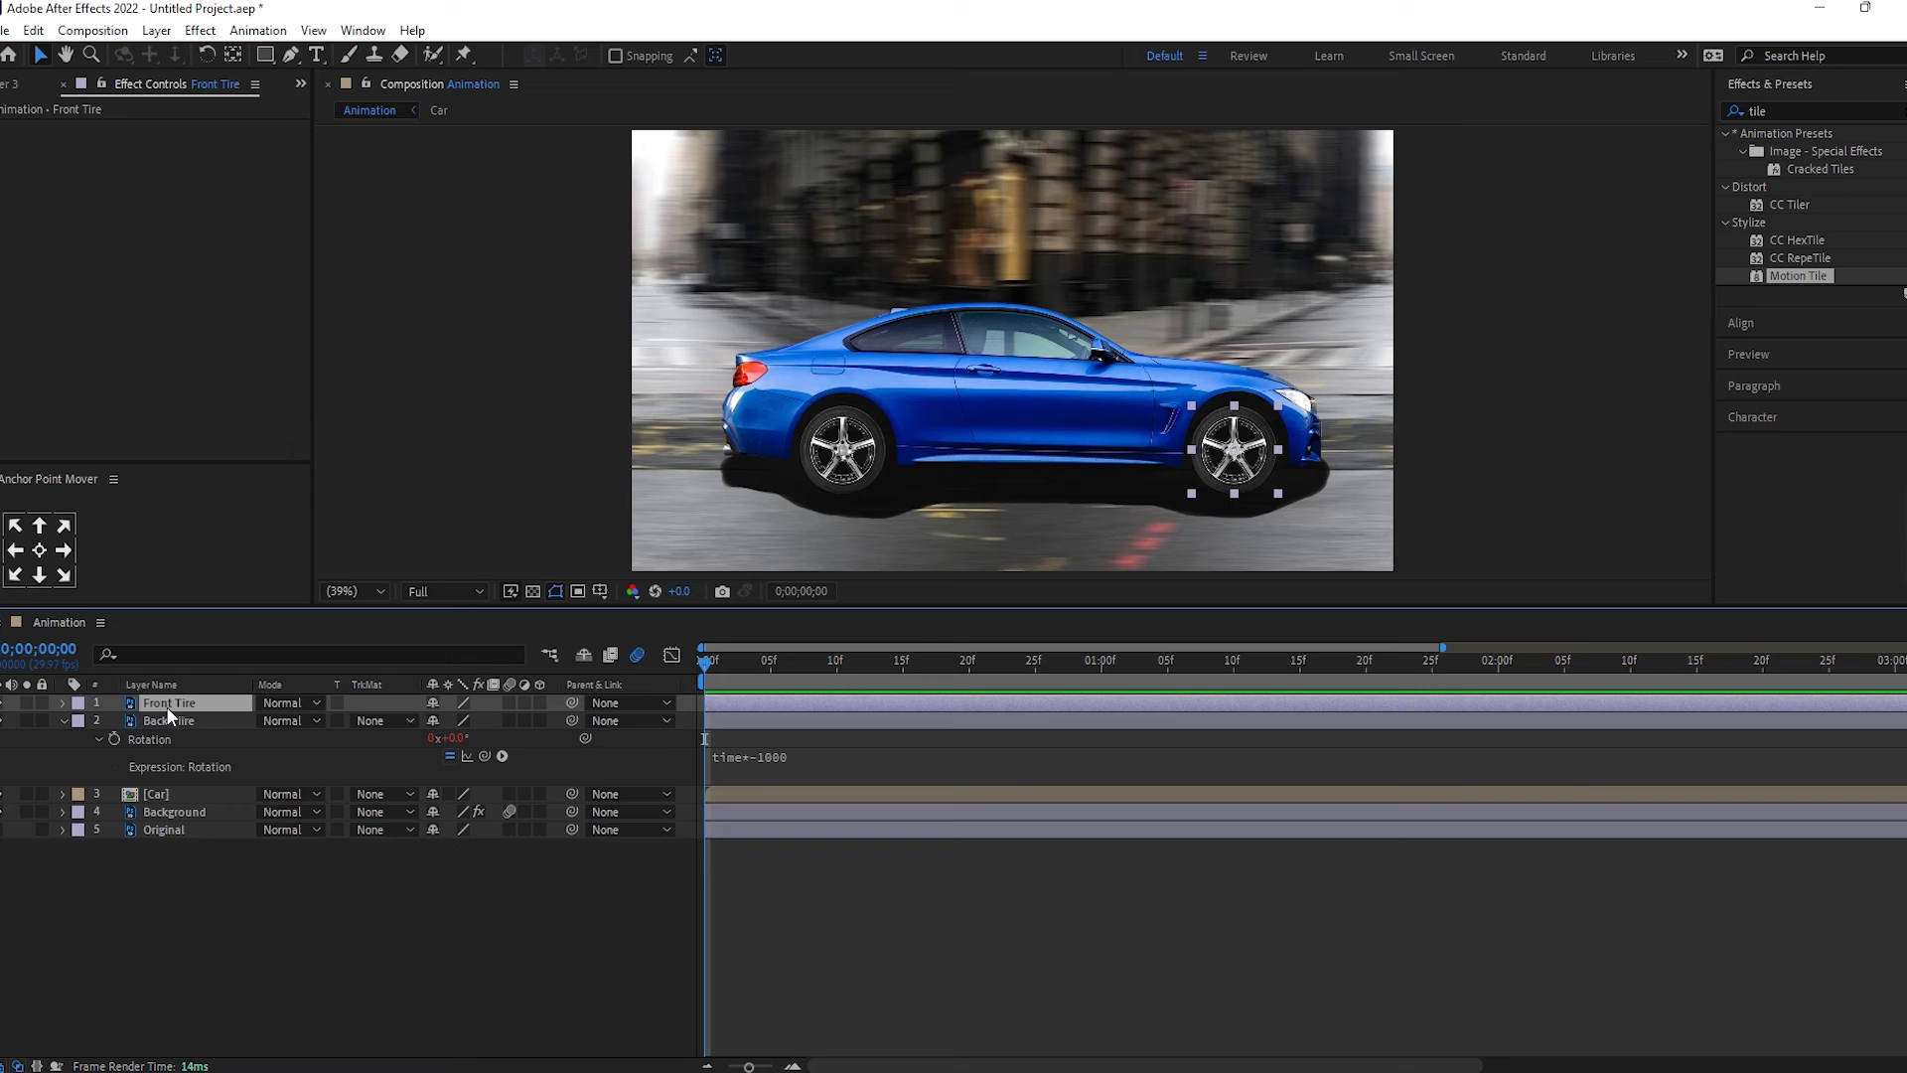
pyautogui.press('r')
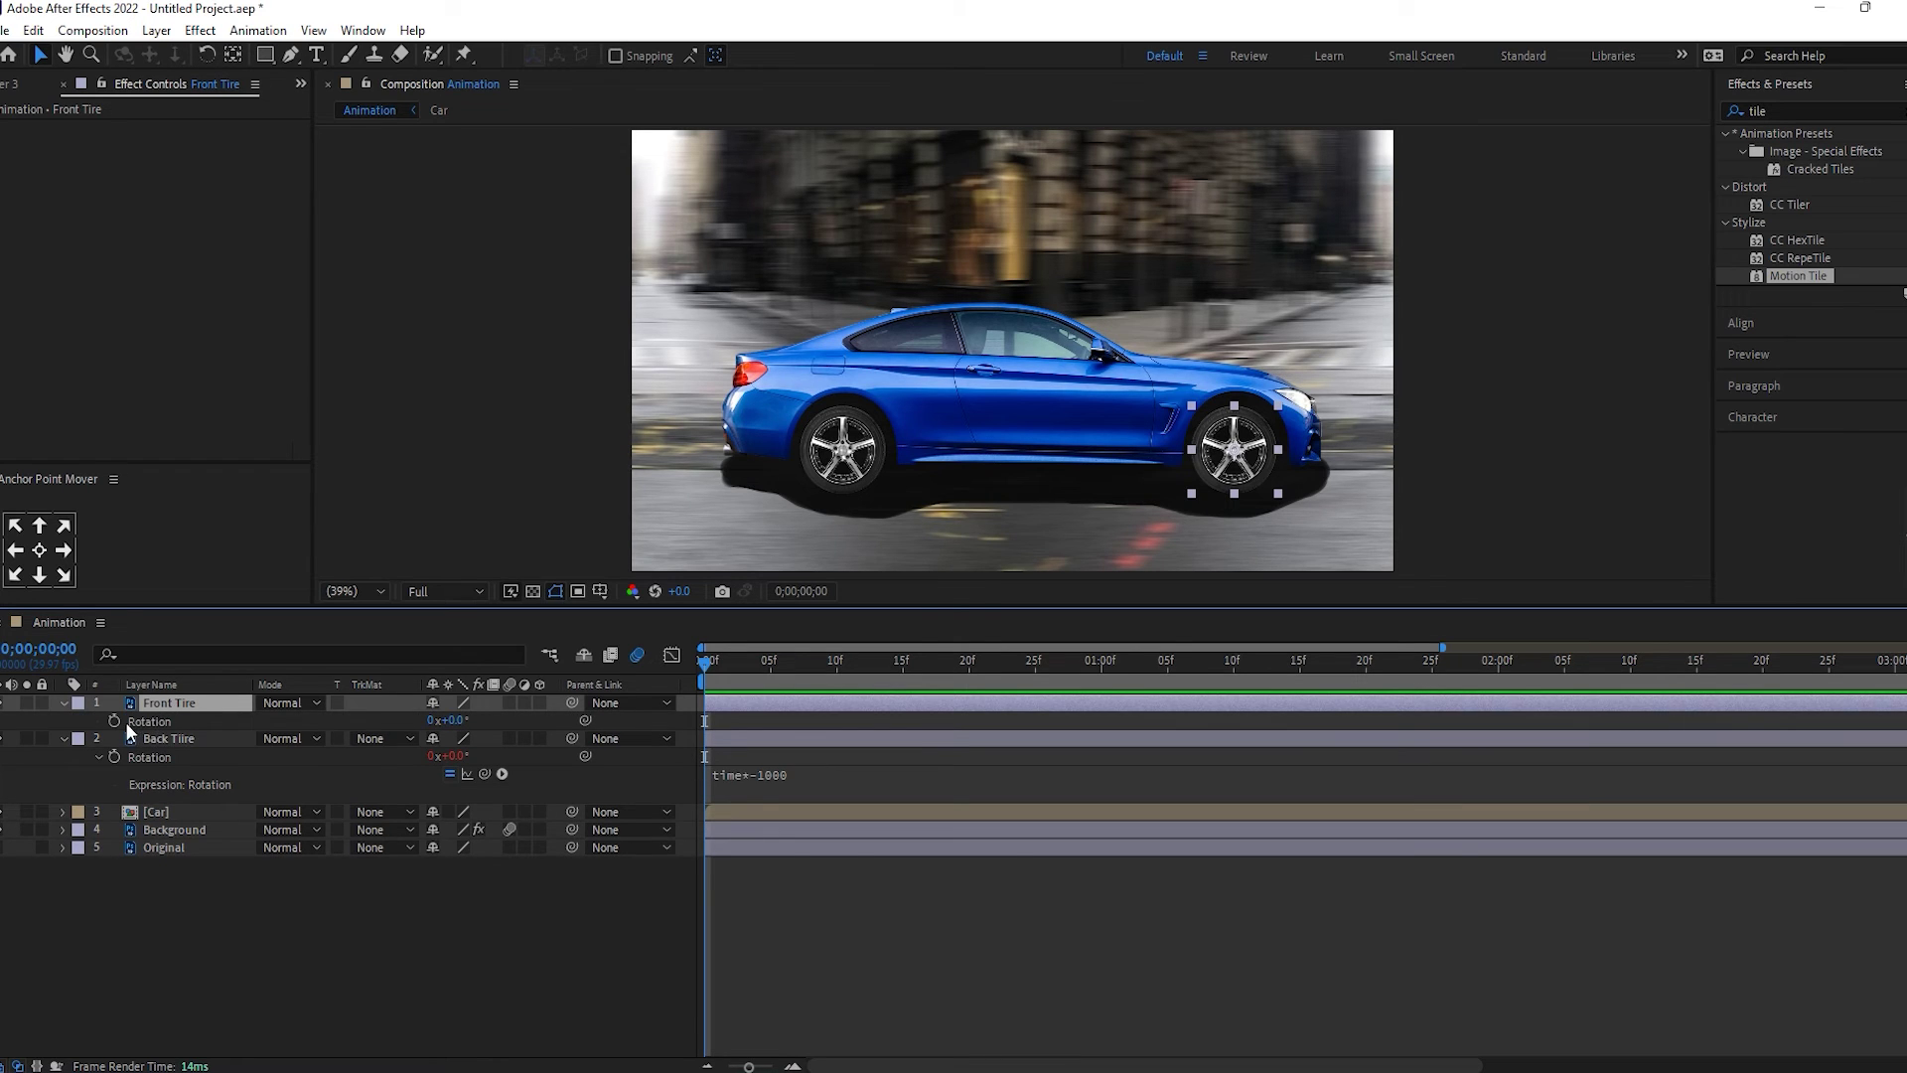